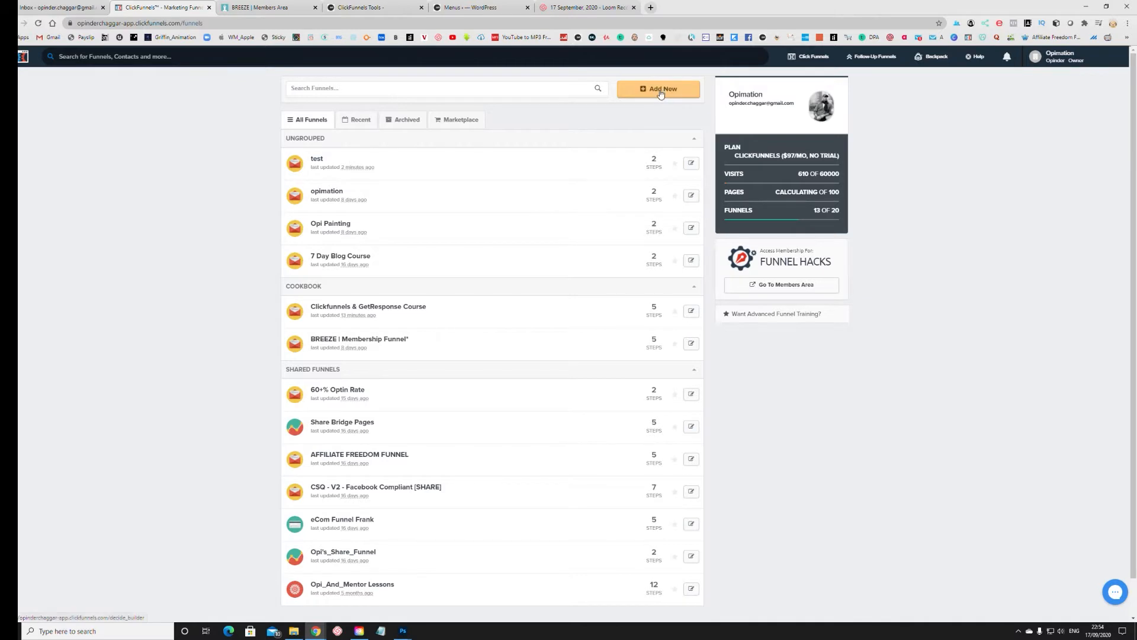
Build a new classic funnel with the Collect Emails goal and name it Free eBook
left_click(660, 94)
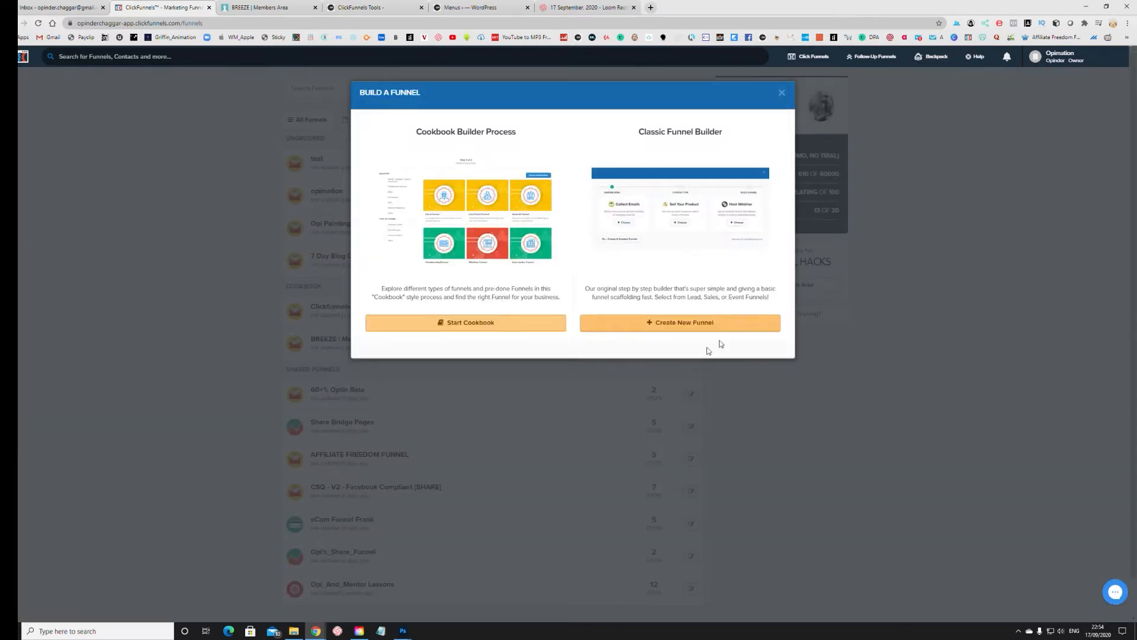
left_click(688, 325)
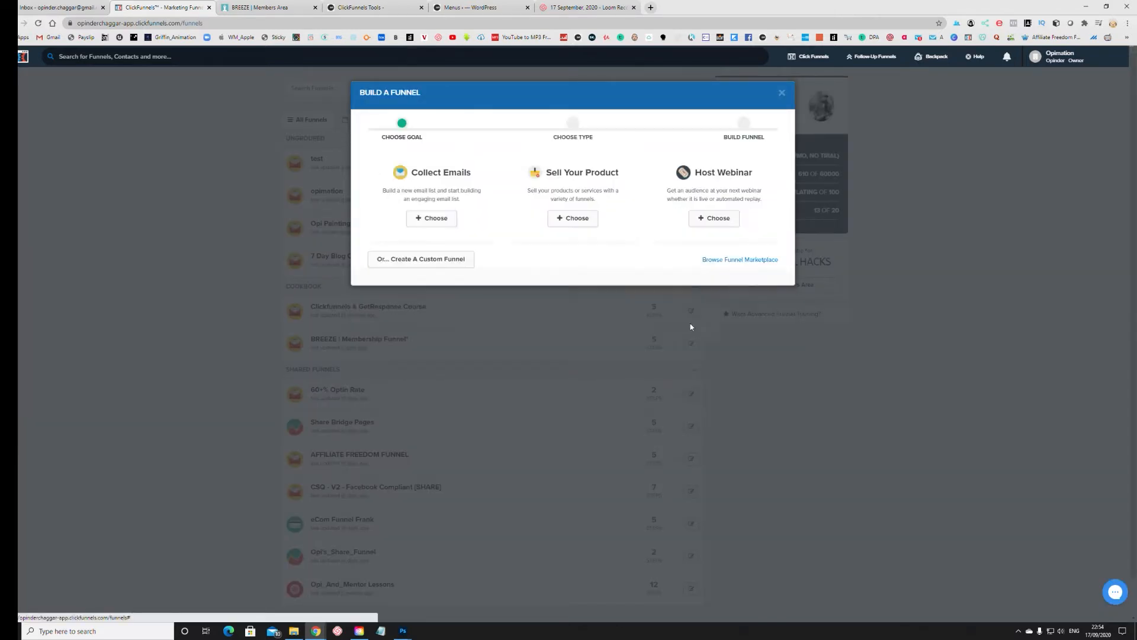
left_click(433, 221)
left_click(428, 170)
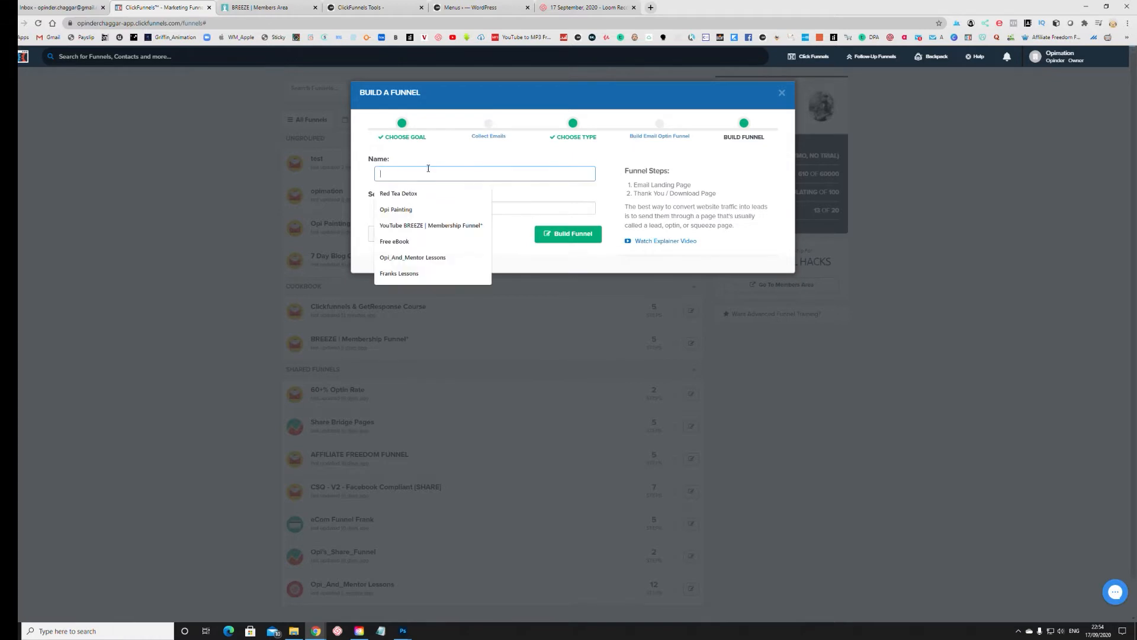
type("fre")
left_click(434, 196)
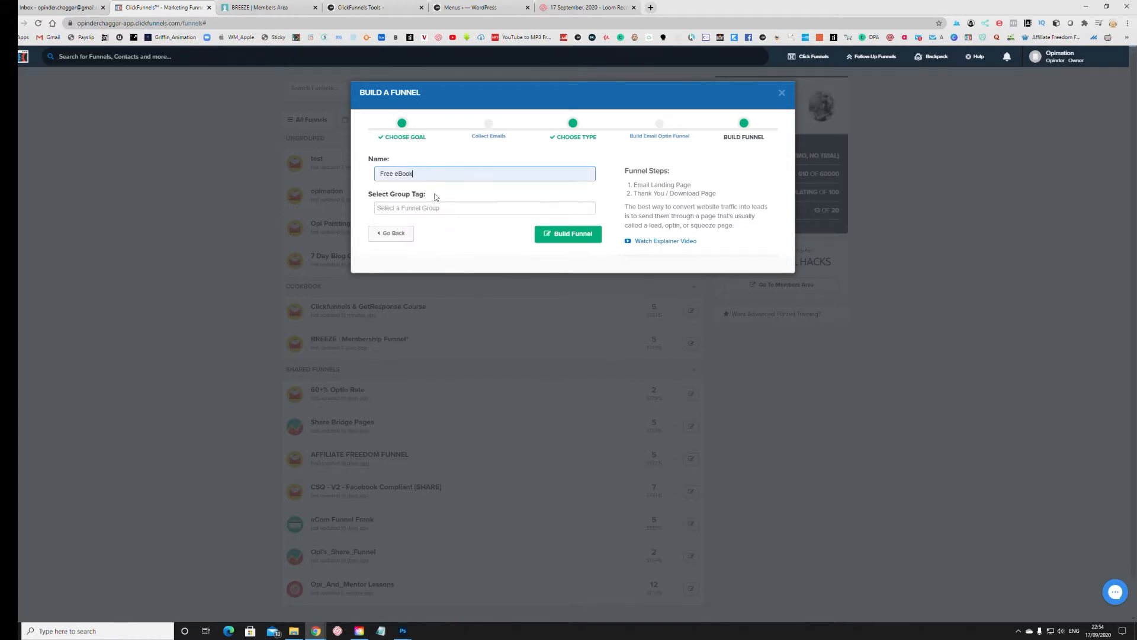
left_click(570, 237)
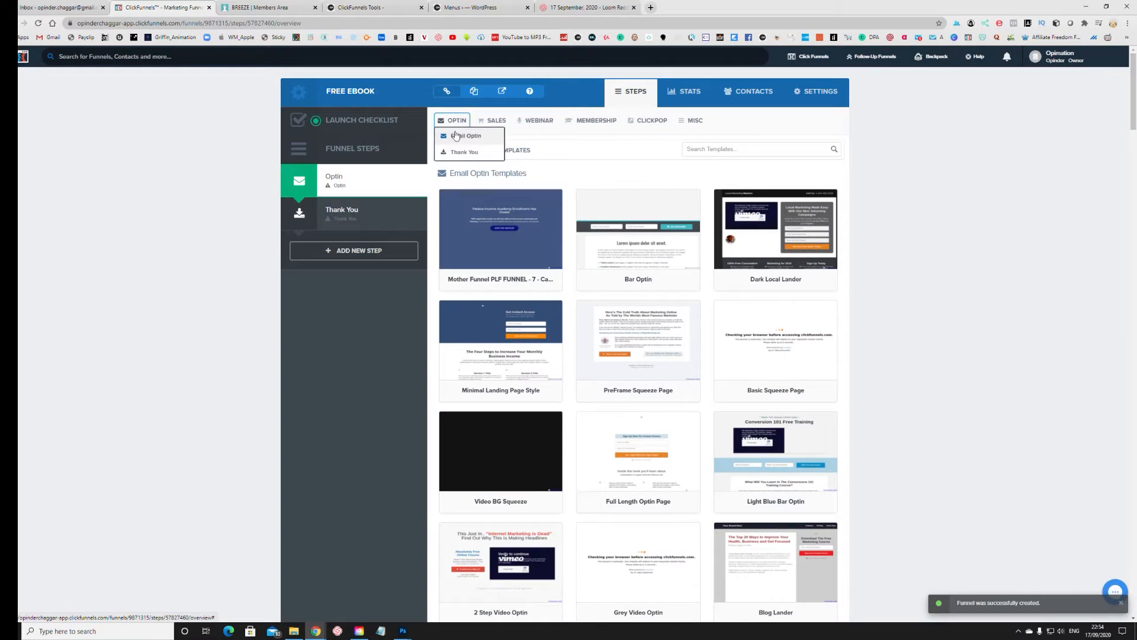
Browse the Email Optin templates available for the funnel's Optin step
left_click(456, 136)
mouse_move(620, 257)
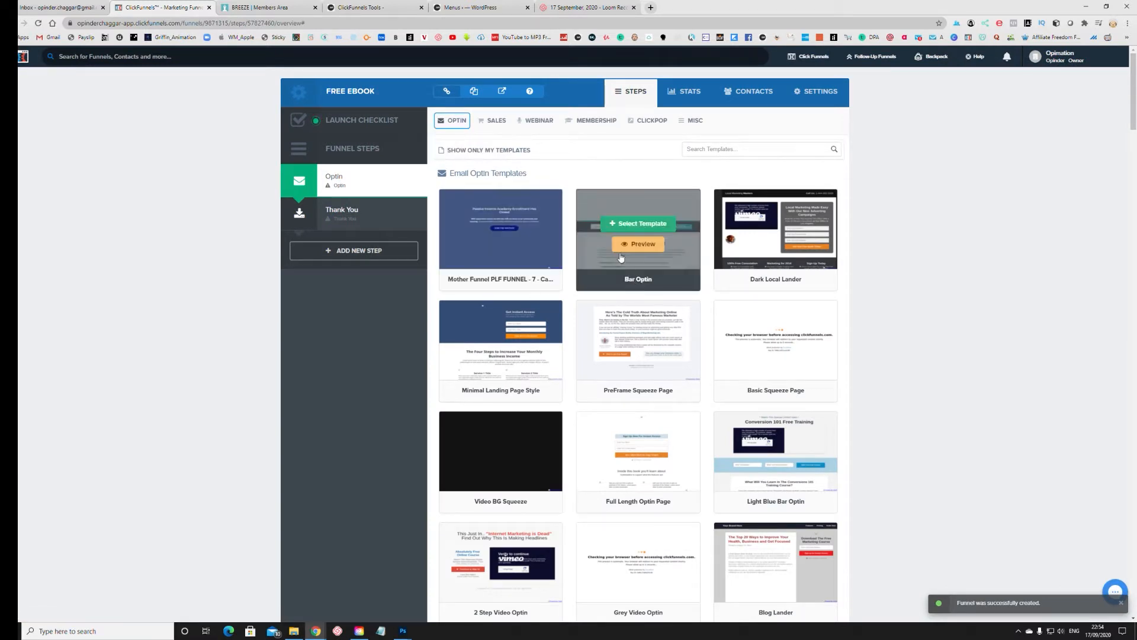
mouse_move(461, 126)
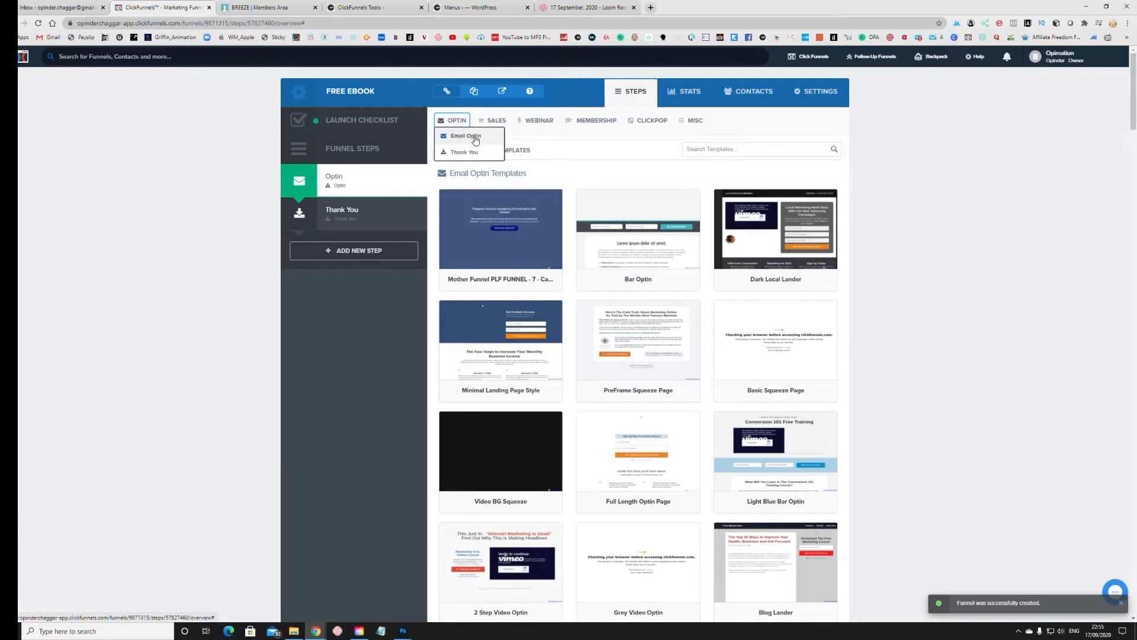
scroll(704, 264, "down", 5)
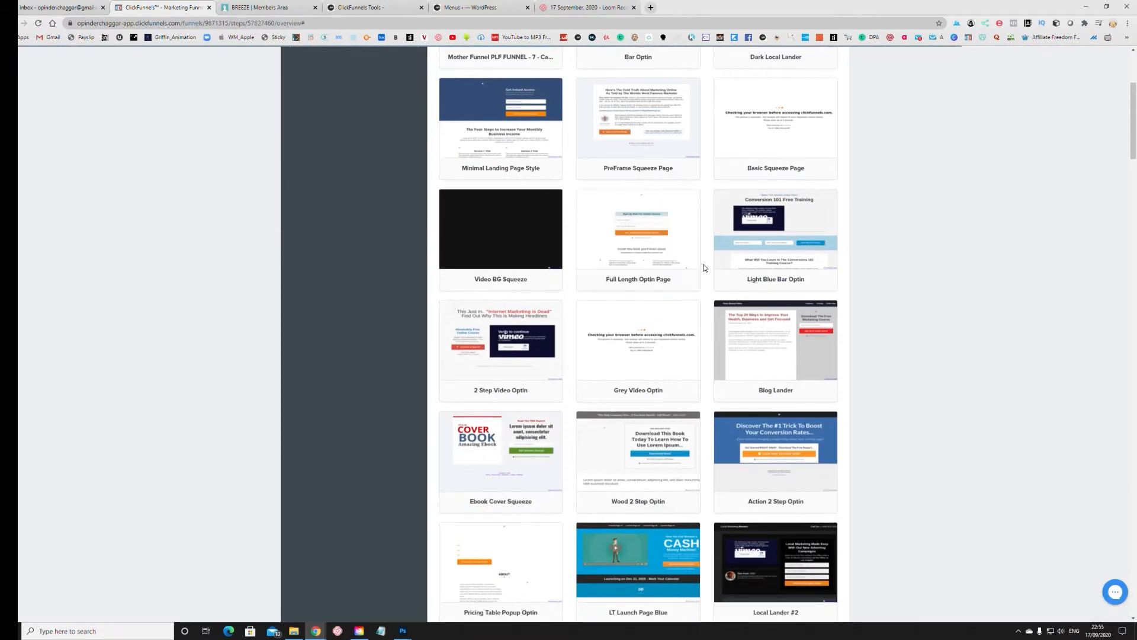
mouse_move(722, 302)
scroll(728, 289, "down", 2)
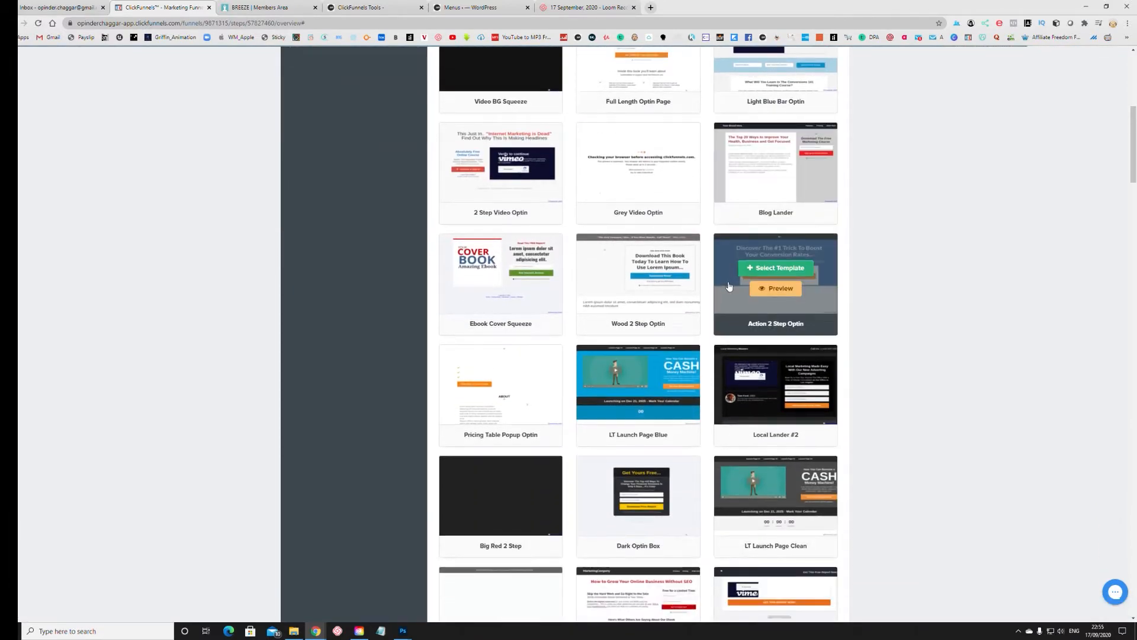
scroll(696, 280, "up", 5)
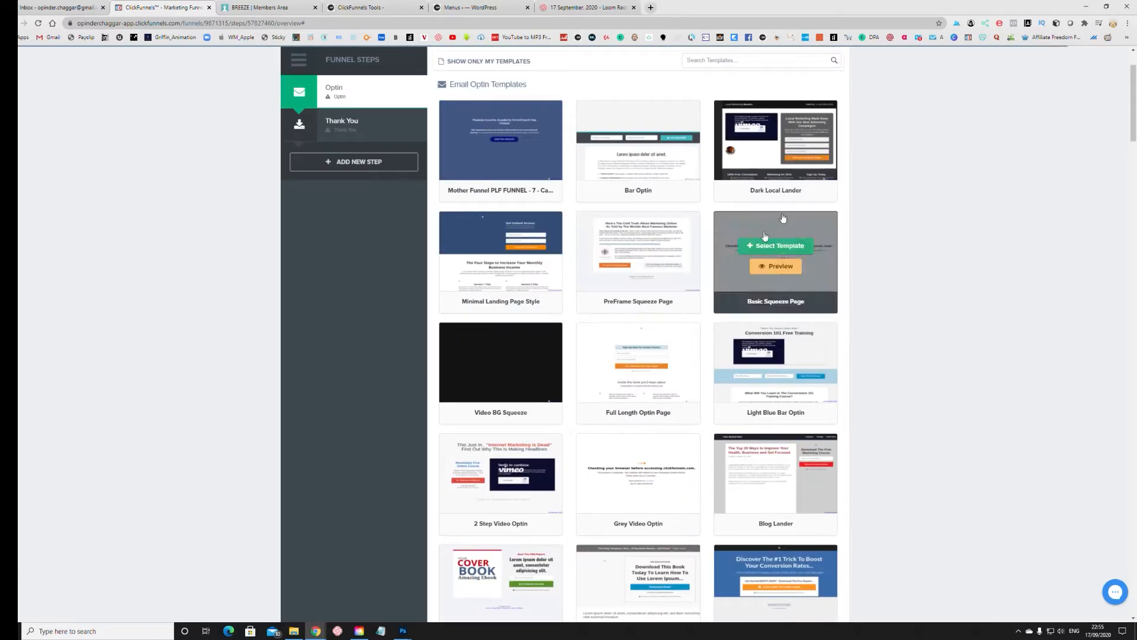
mouse_move(744, 158)
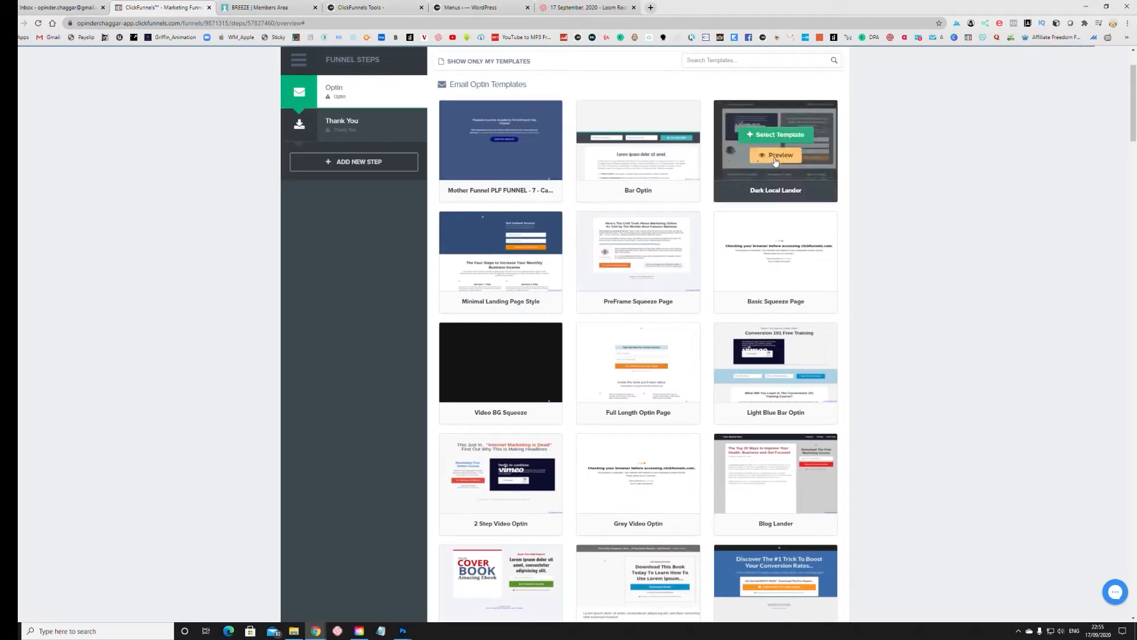
Preview the Dark Local Lander template and select it for the Optin step
left_click(780, 155)
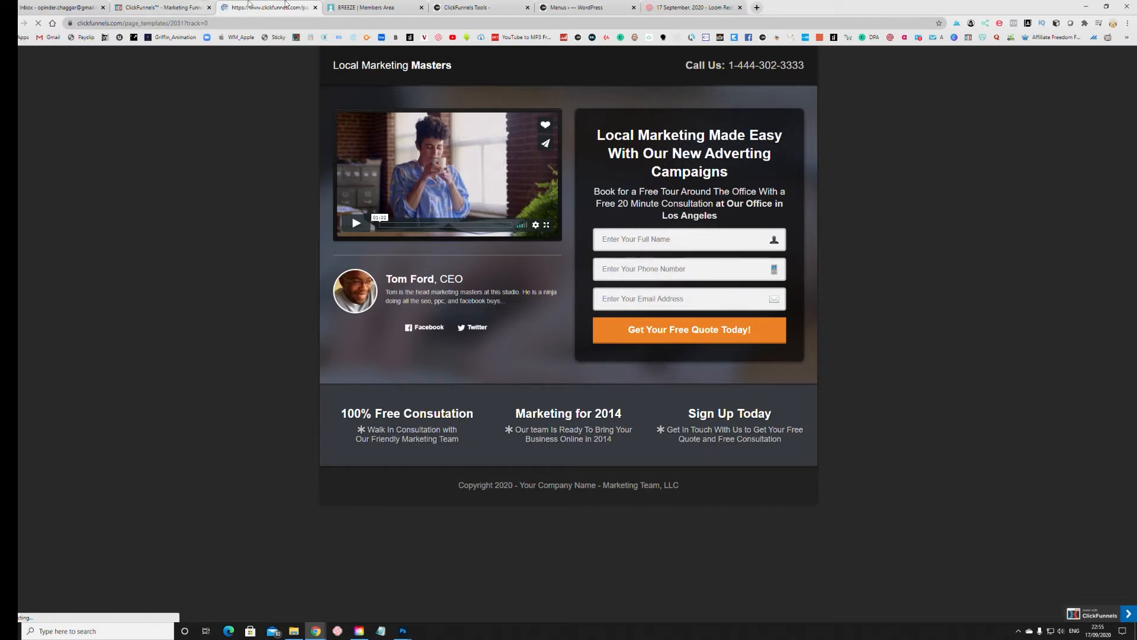
left_click(314, 7)
mouse_move(788, 165)
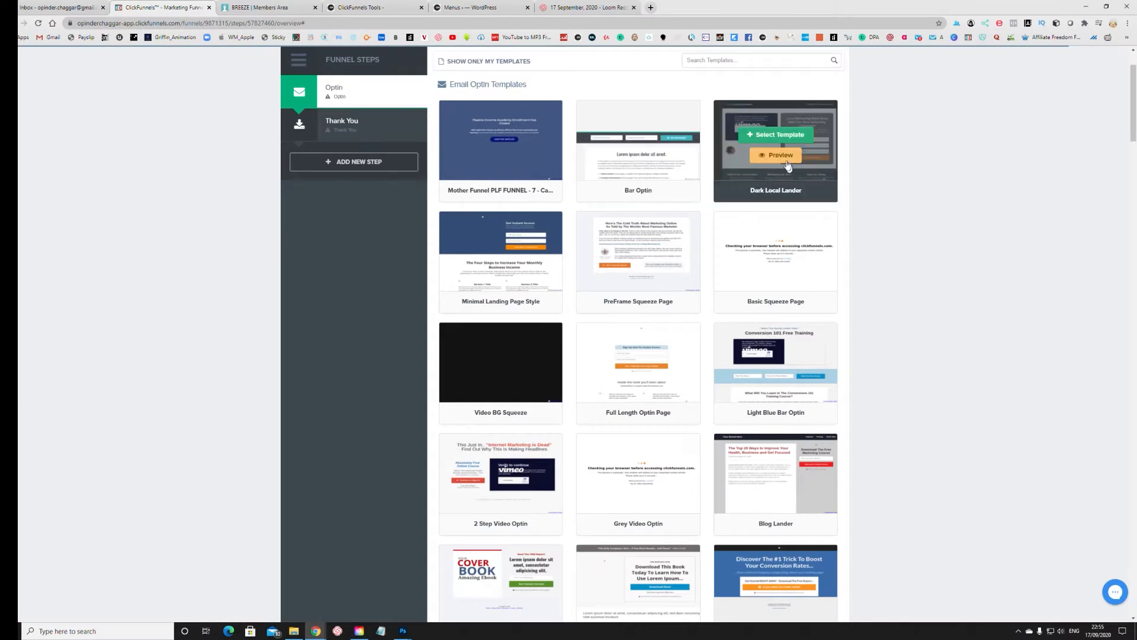
left_click(780, 135)
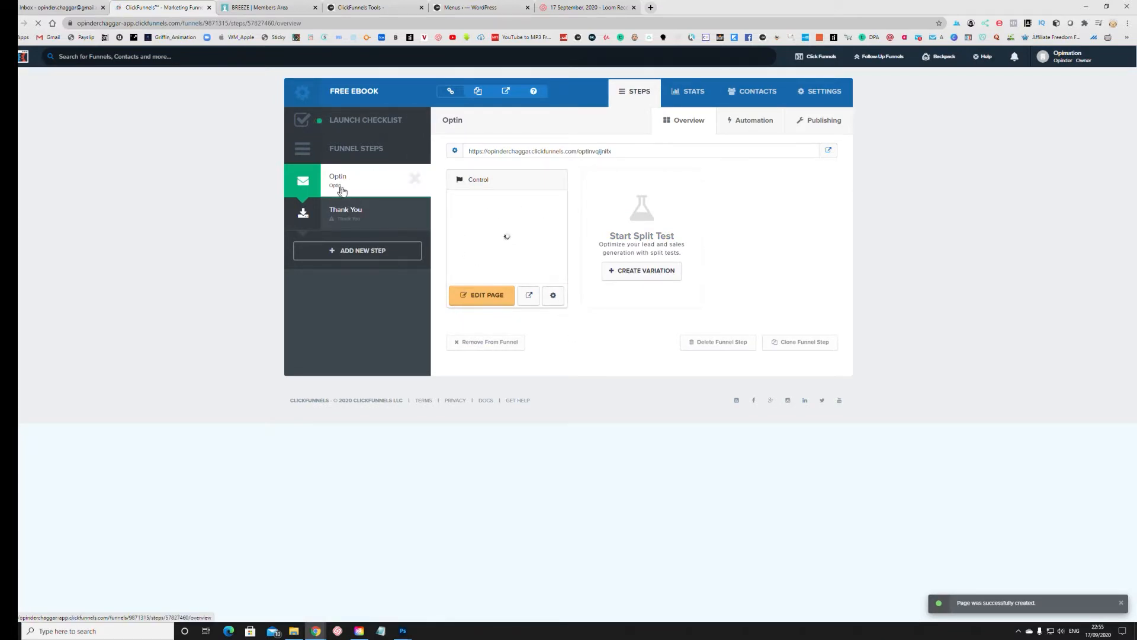
Rename the optin page as Free eBook in its page settings and update the page
left_click(554, 296)
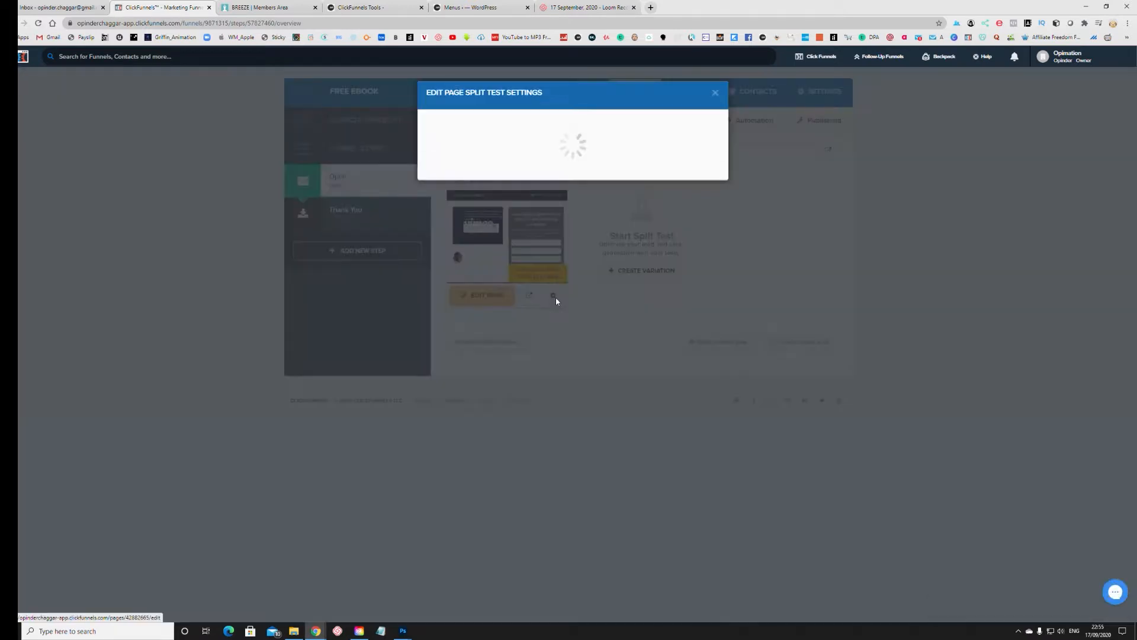
left_click(469, 153)
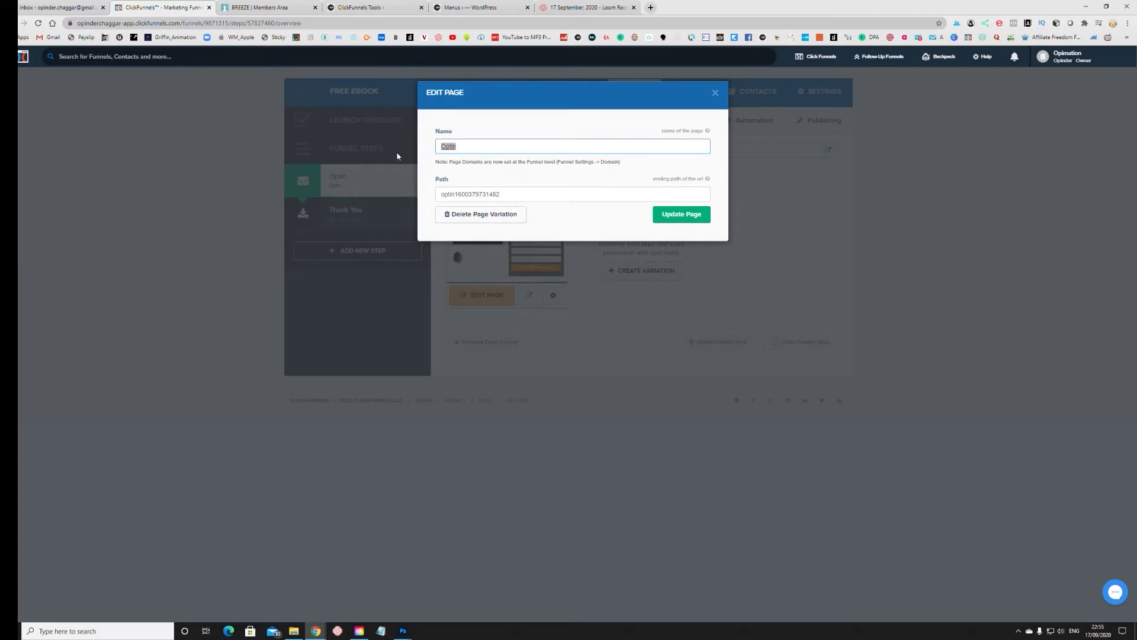
type("Free")
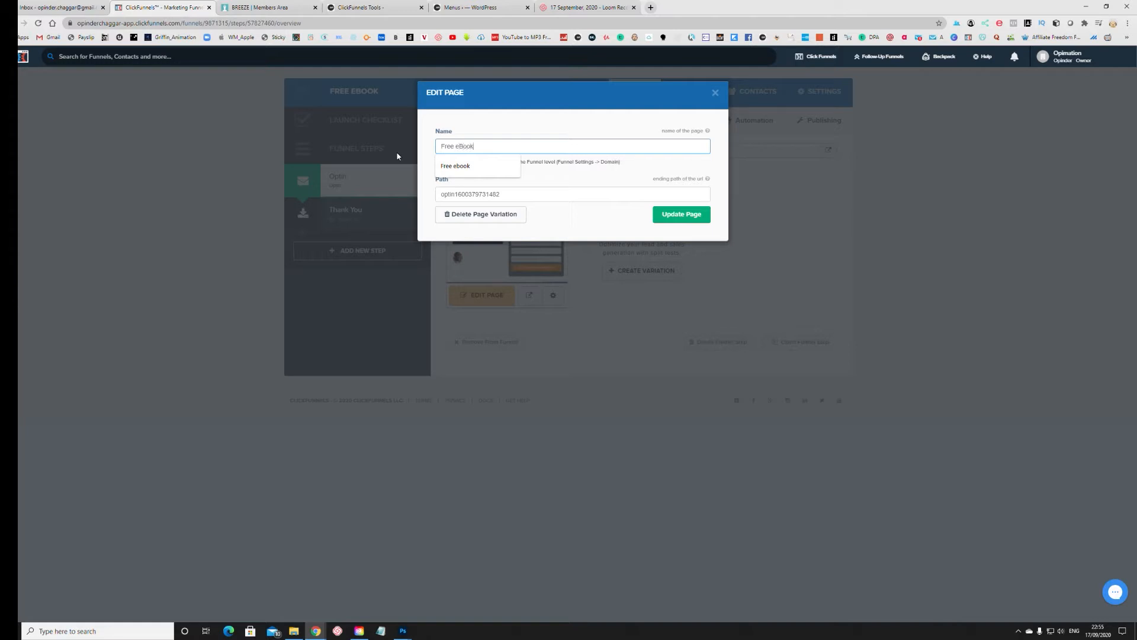
type(" eBook")
left_click(663, 218)
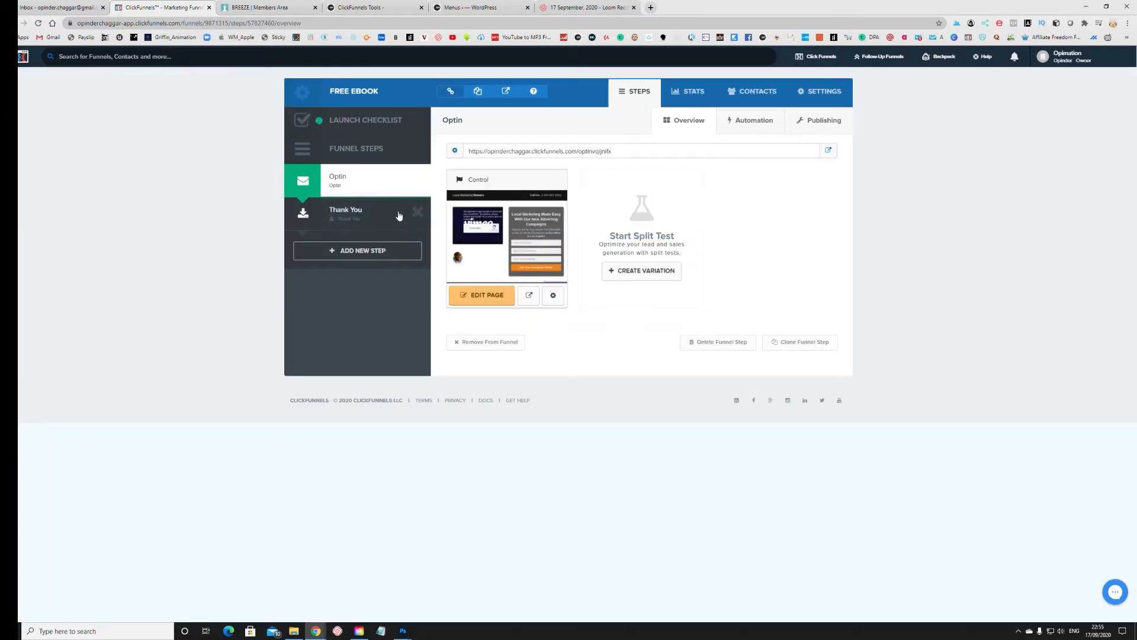
left_click(553, 299)
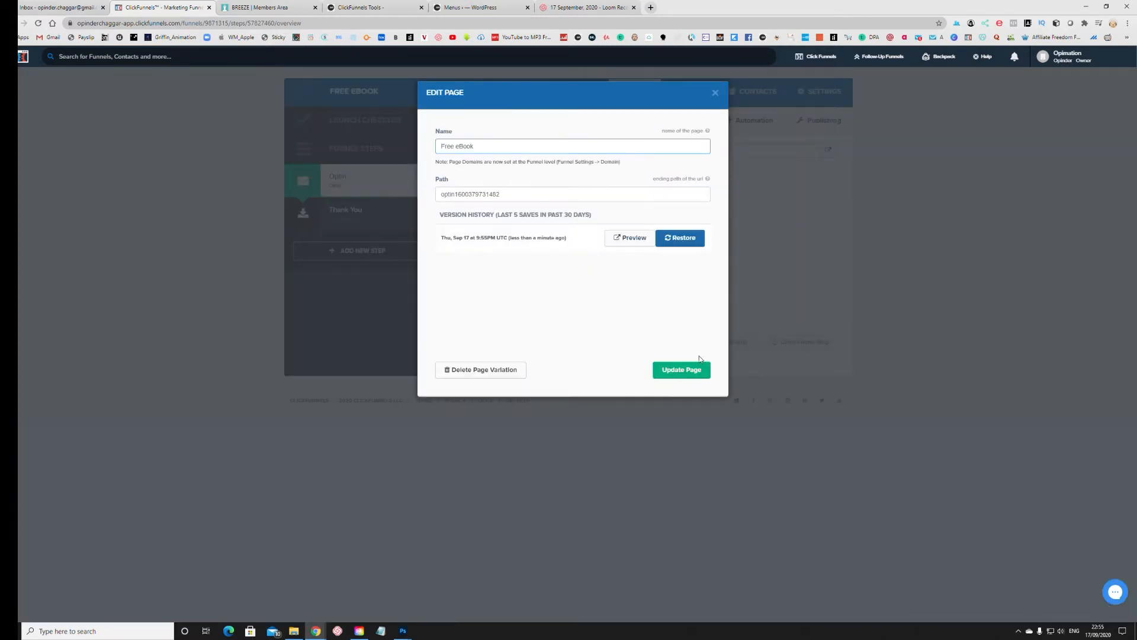
left_click(683, 369)
Open the Free eBook step's page in the page editor
left_click(377, 212)
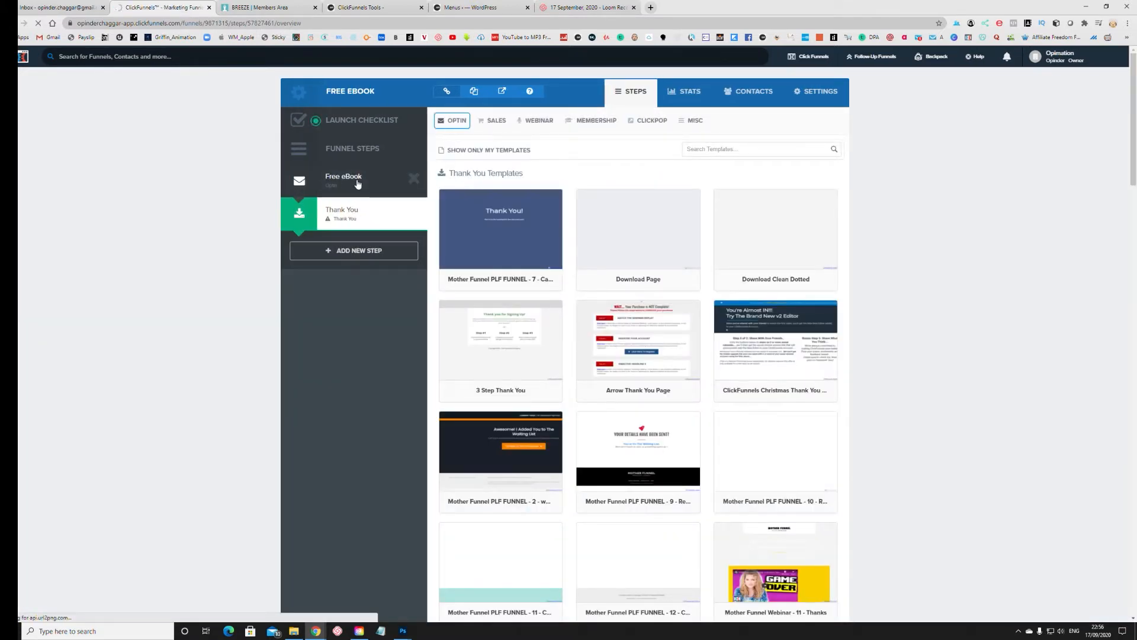
left_click(358, 183)
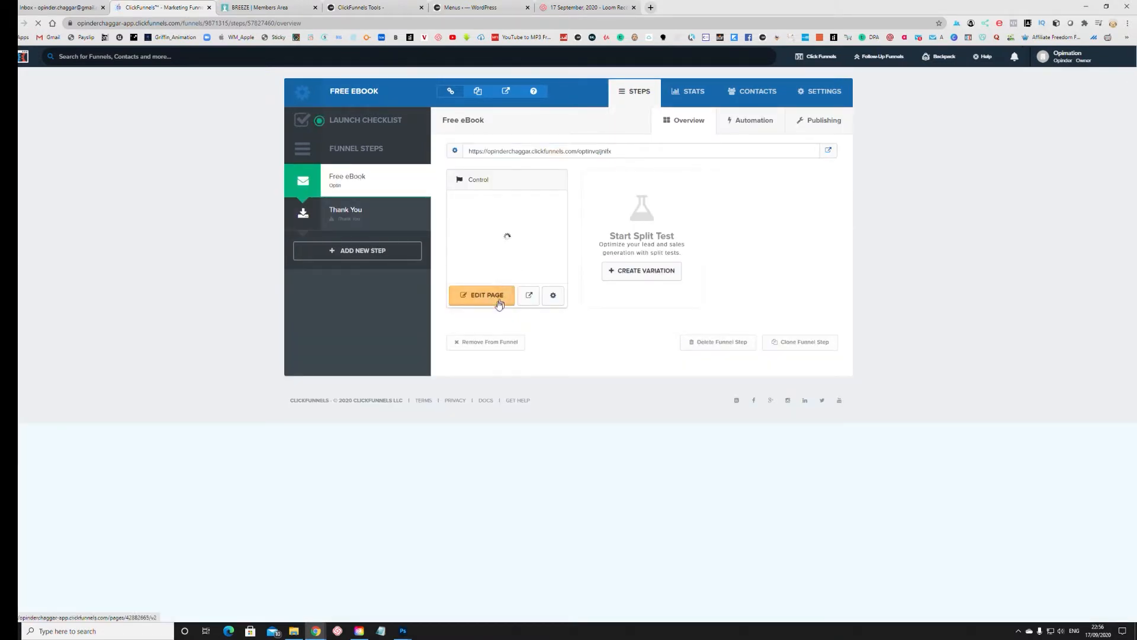
left_click(491, 296)
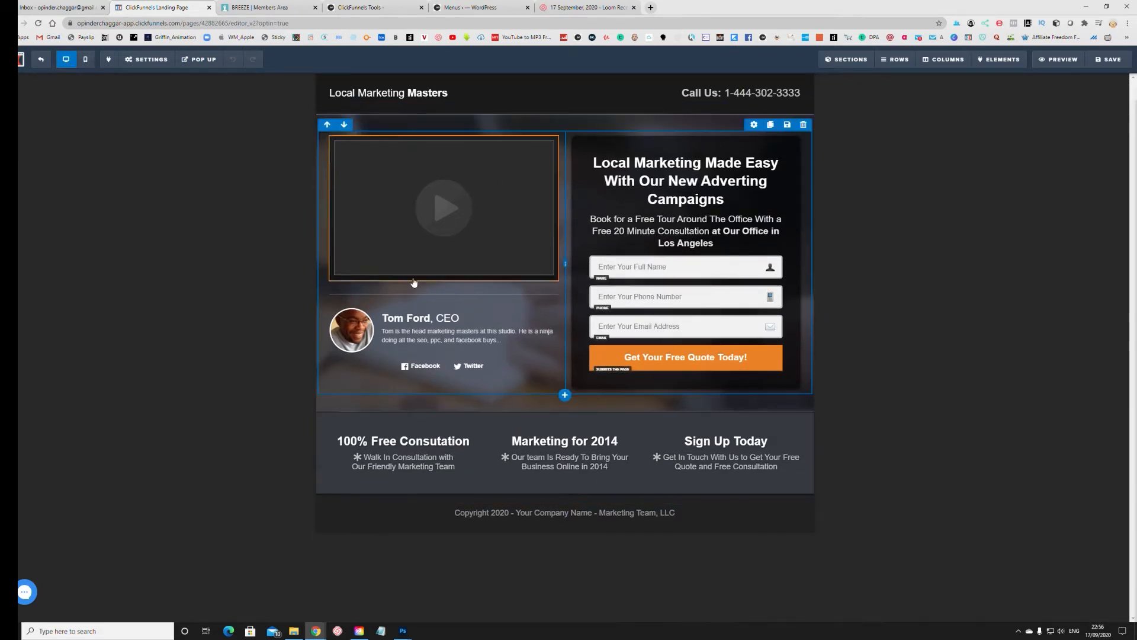
Examine the landing page in mobile view, return to desktop view, and look over the available editor apps
left_click(87, 61)
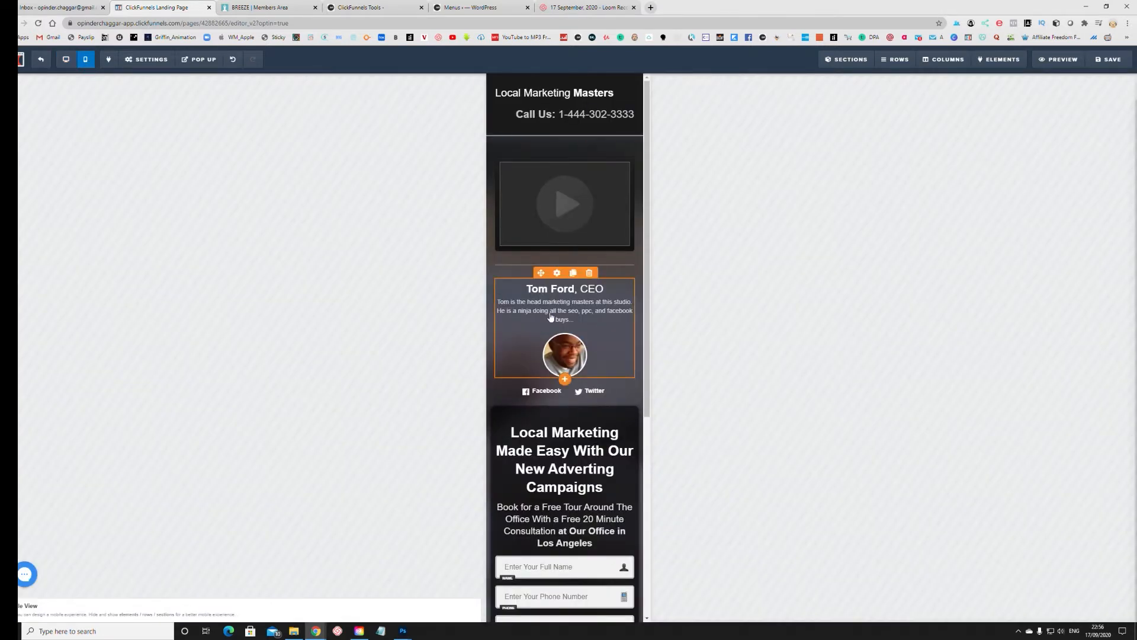
scroll(550, 317, "down", 5)
scroll(550, 317, "up", 5)
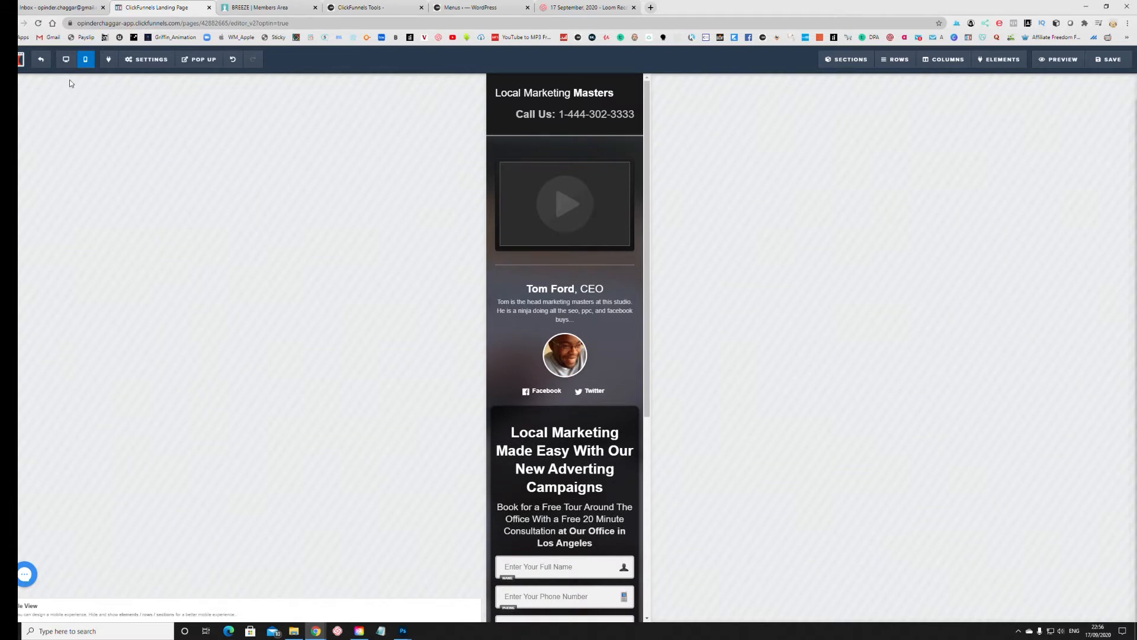
left_click(67, 60)
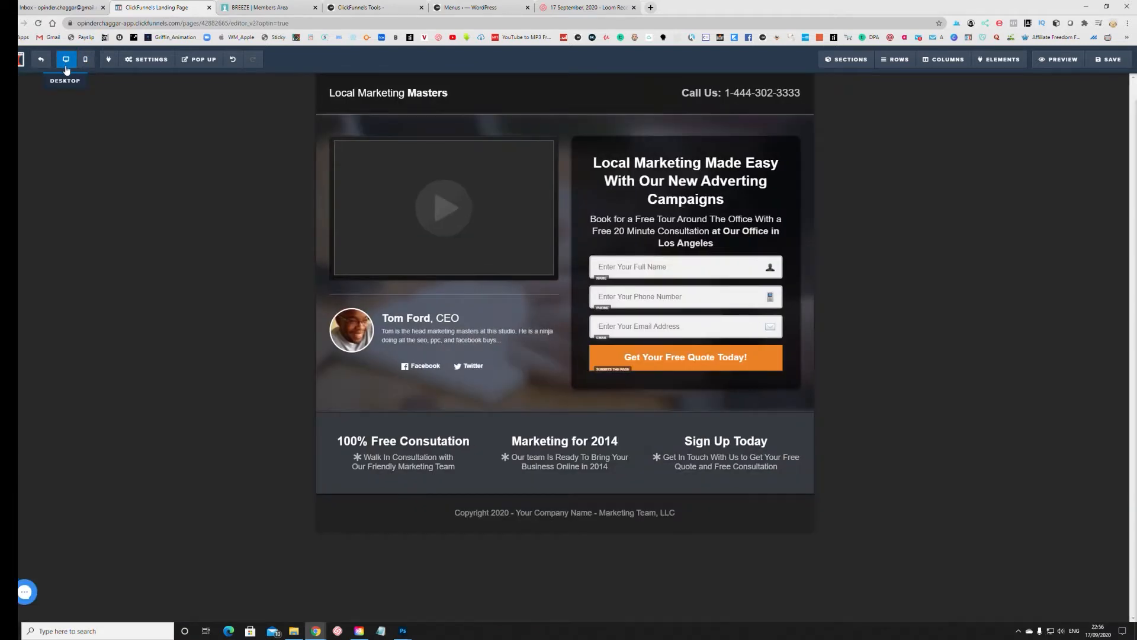
left_click(108, 64)
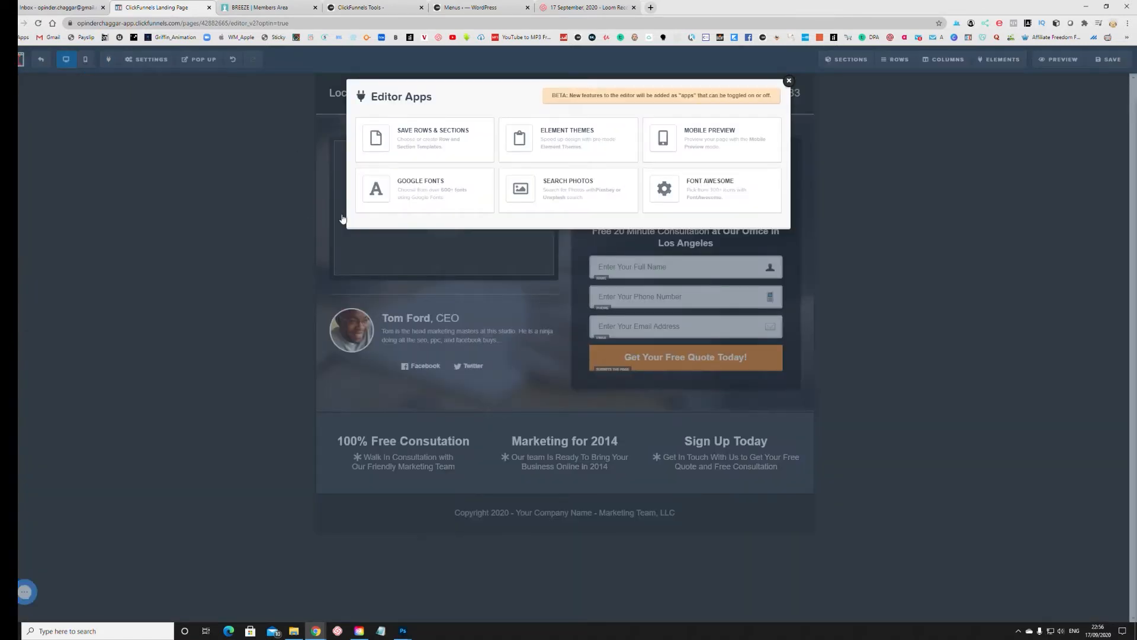
left_click(789, 81)
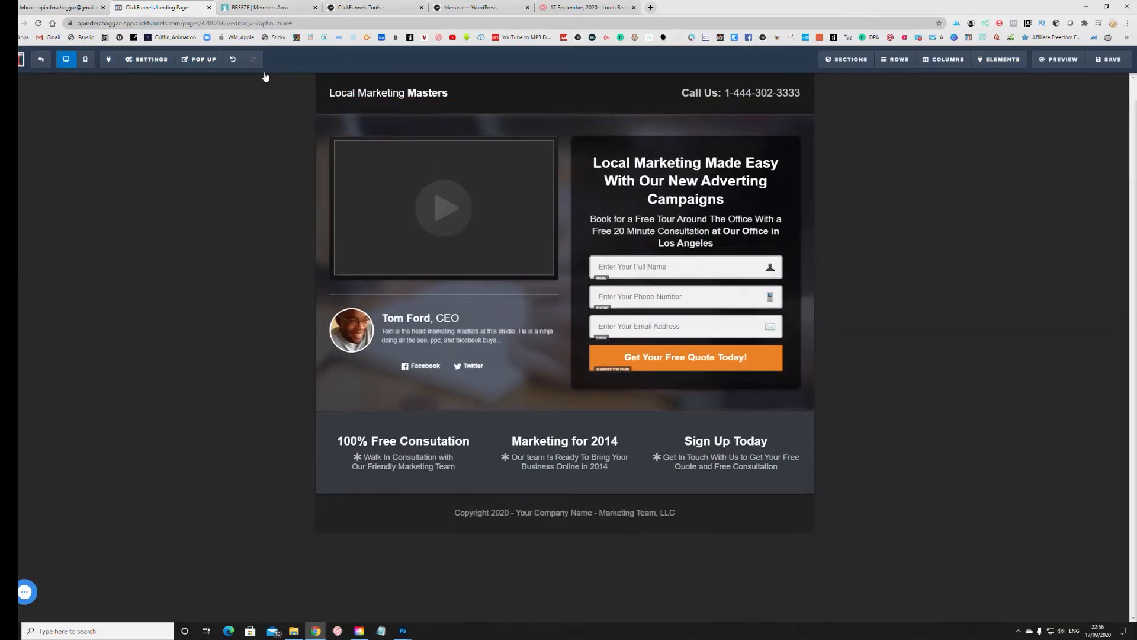
Set the landing page's background color to black
mouse_move(151, 66)
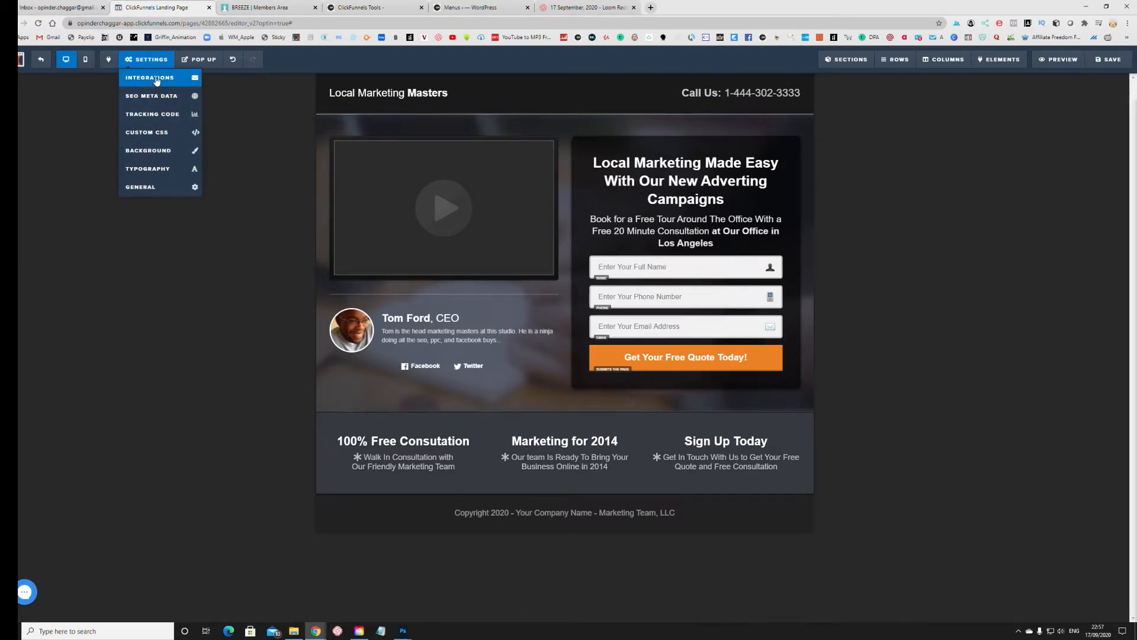
left_click(167, 152)
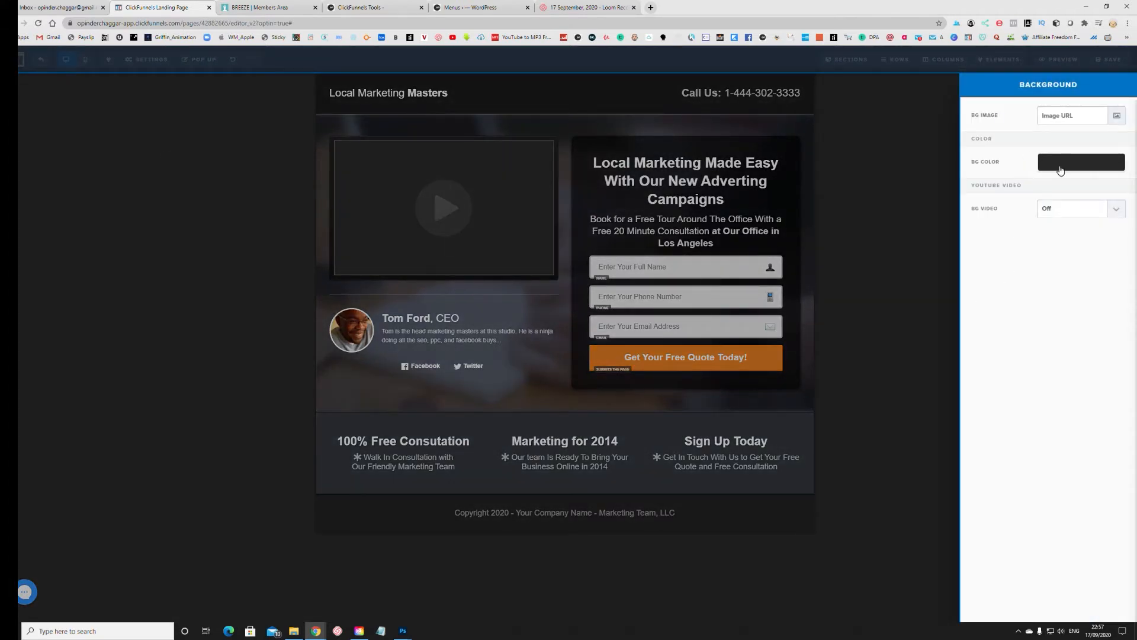
left_click(1058, 166)
mouse_move(1069, 240)
left_mouse_down()
mouse_move(1064, 221)
mouse_move(1055, 238)
left_mouse_up()
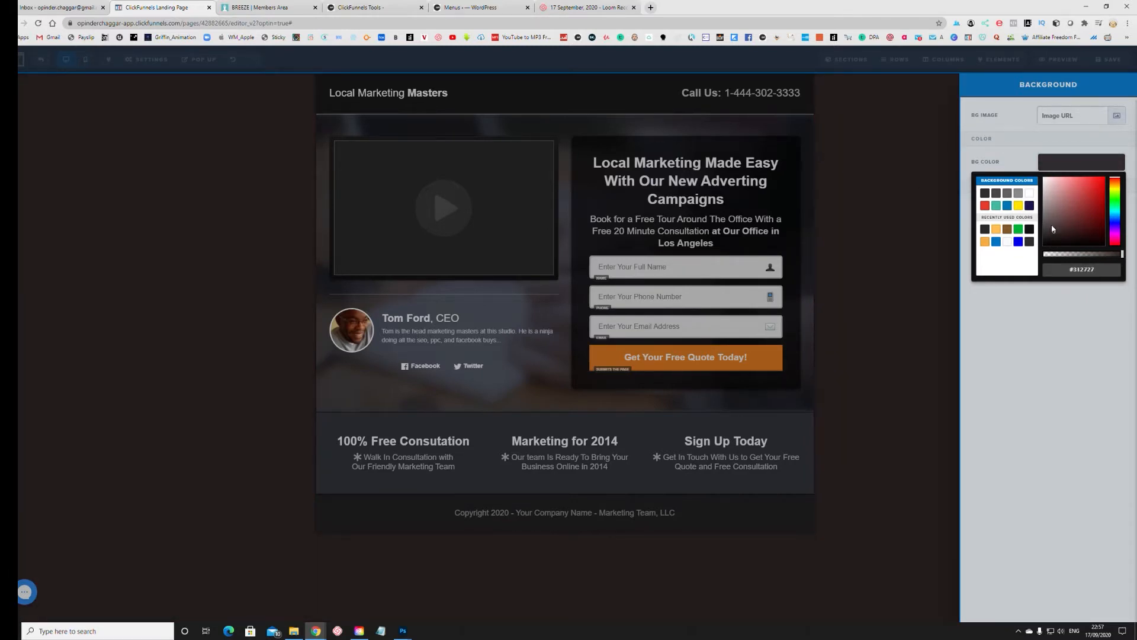
left_click_drag(1052, 238, 1057, 256)
left_click(919, 262)
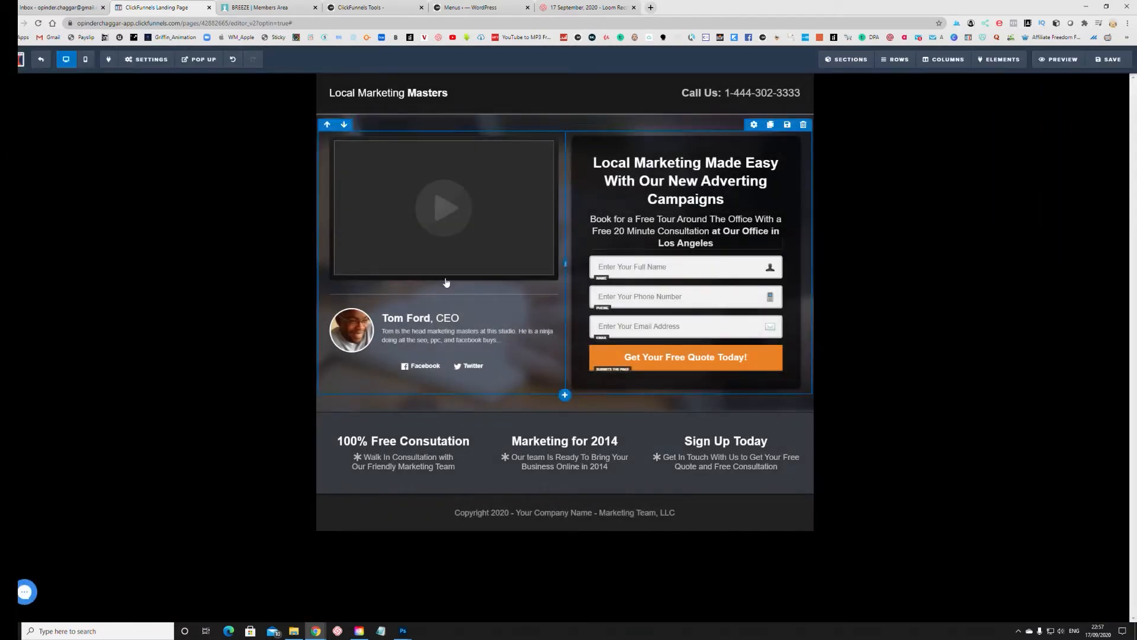
Review the page's general settings, including the On Submit Go To address
left_click(152, 189)
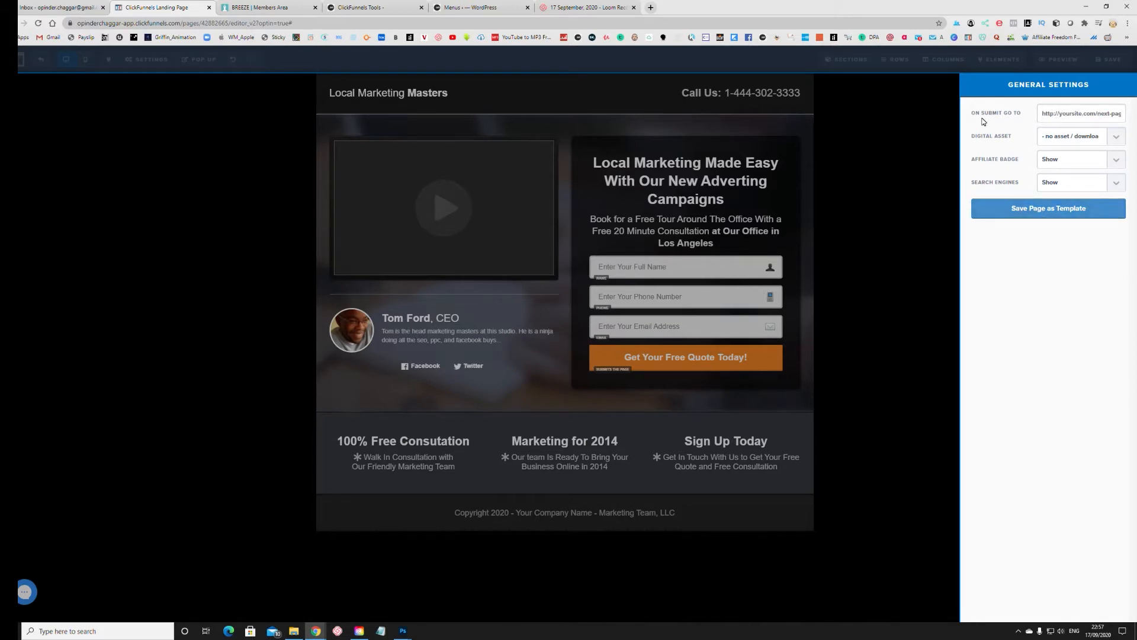
left_click(683, 368)
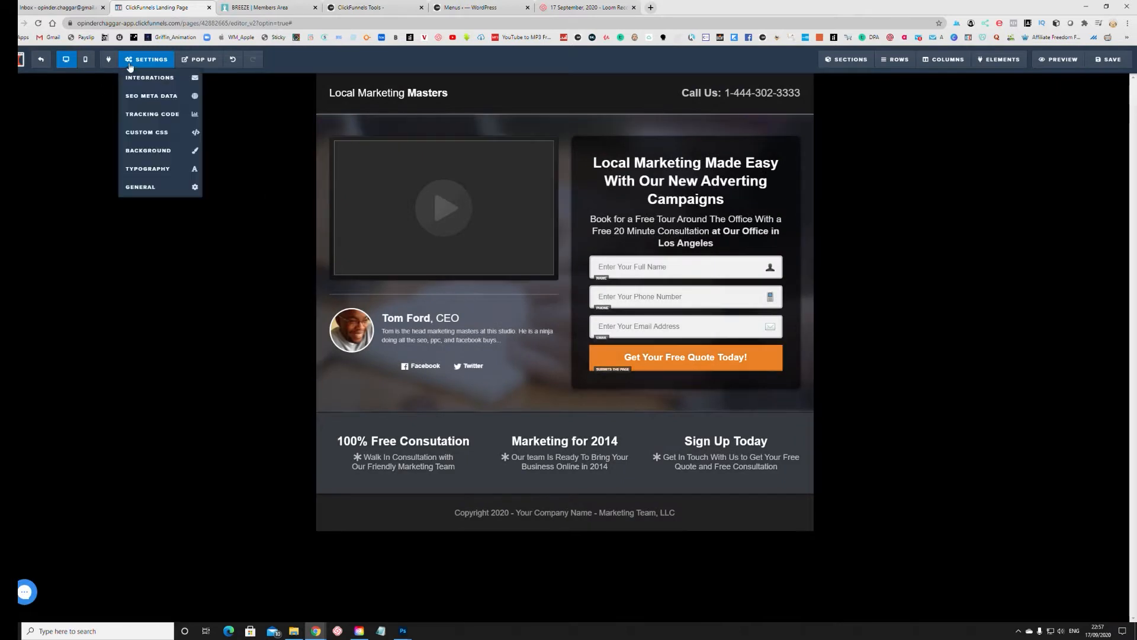
left_click(151, 187)
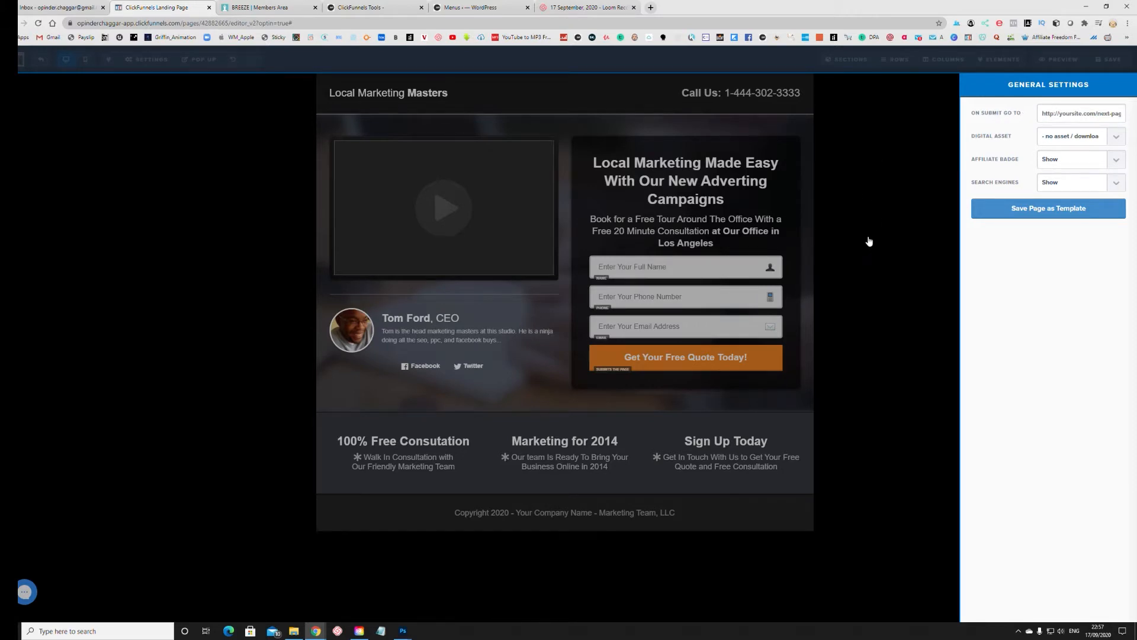
left_click(1084, 111)
left_click(858, 167)
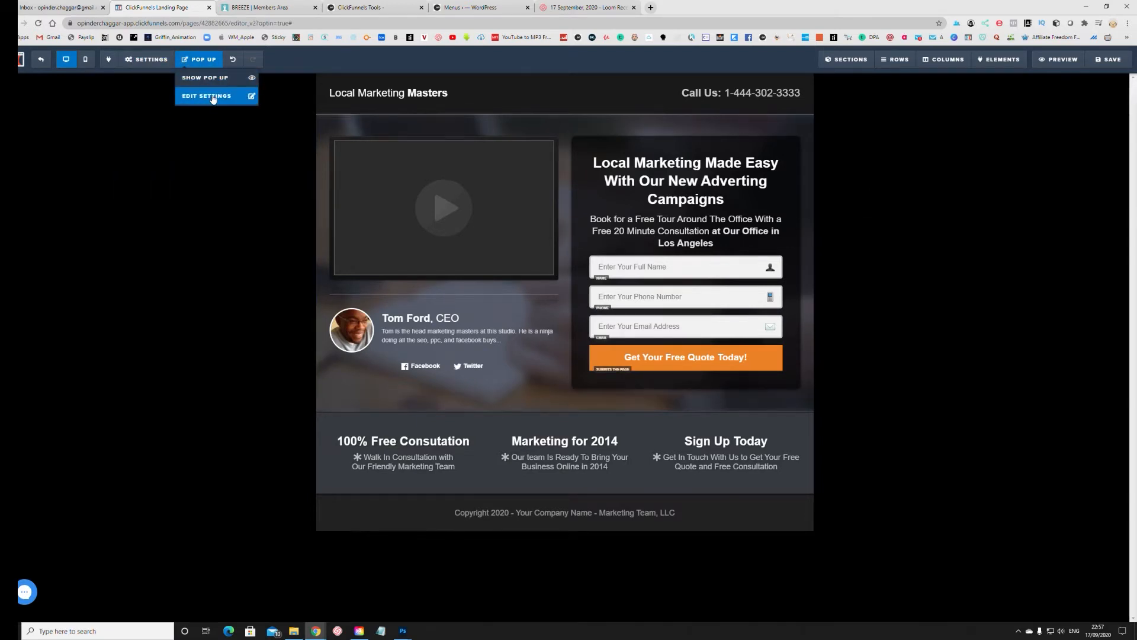
Preview the landing page in its own browser tab and return to the page editor
left_click(1059, 59)
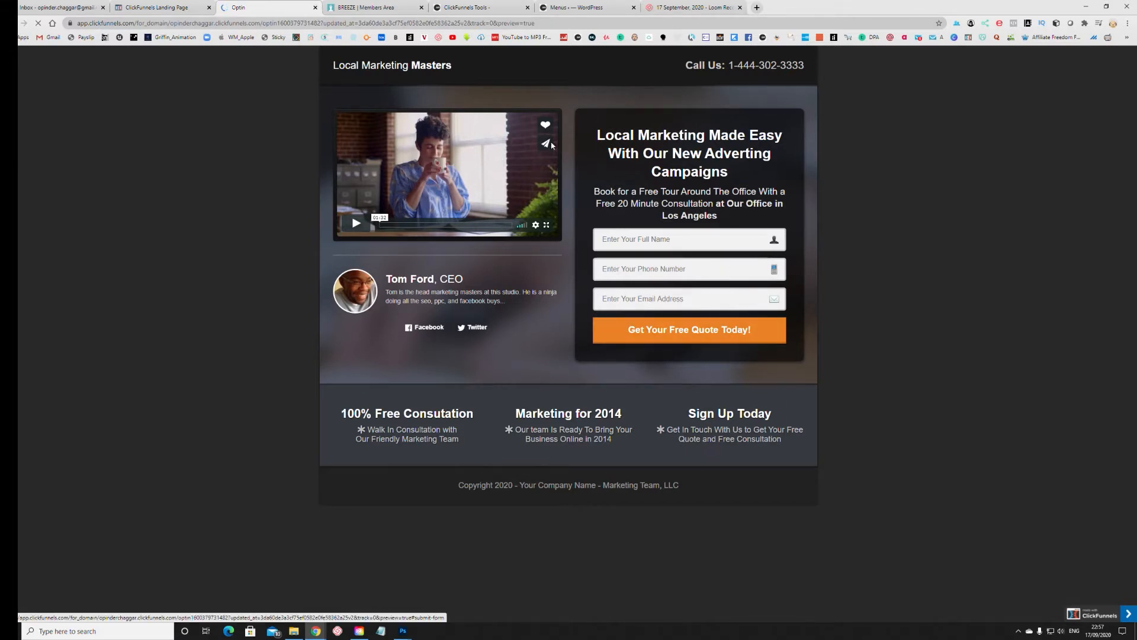
left_click(157, 7)
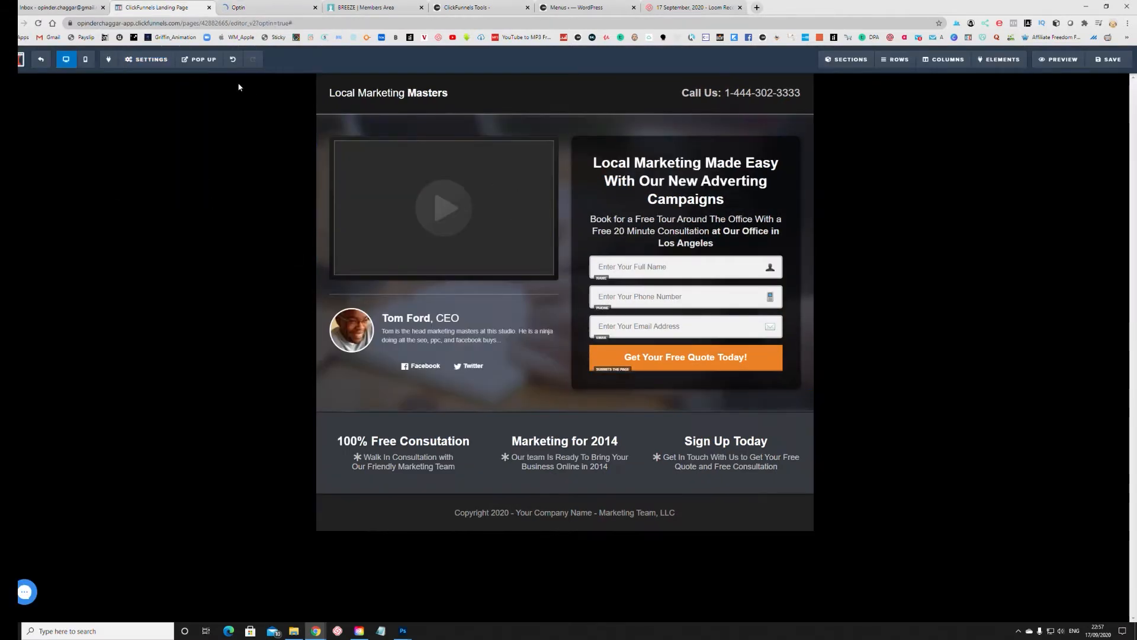
Examine the page's pop-up, its row layout choices and its settings, and close it
left_click(205, 78)
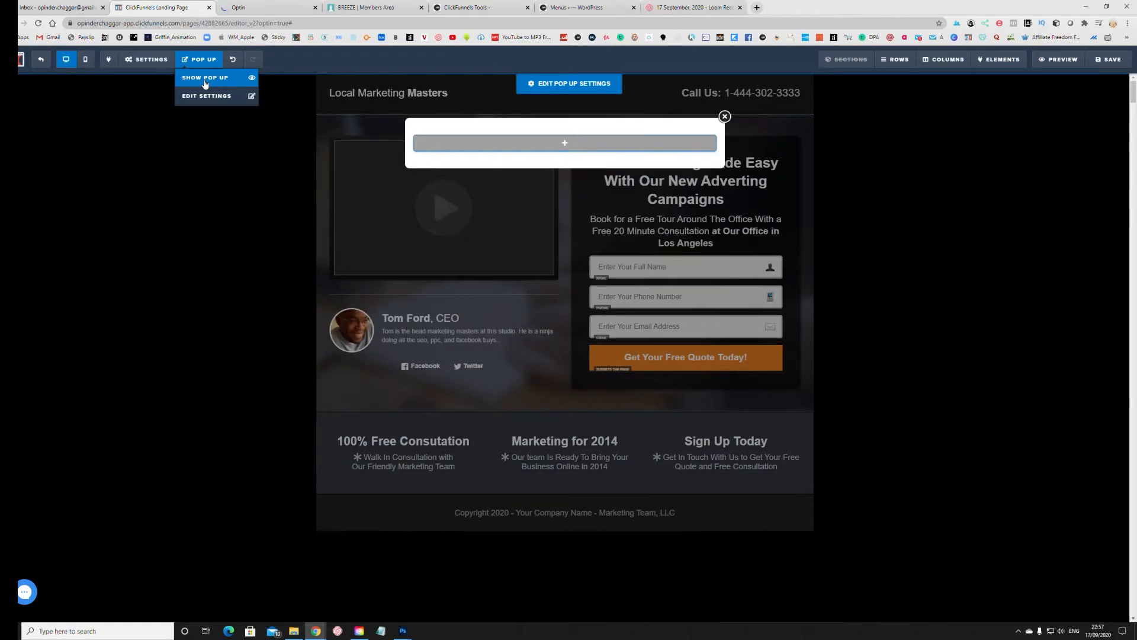
left_click(564, 143)
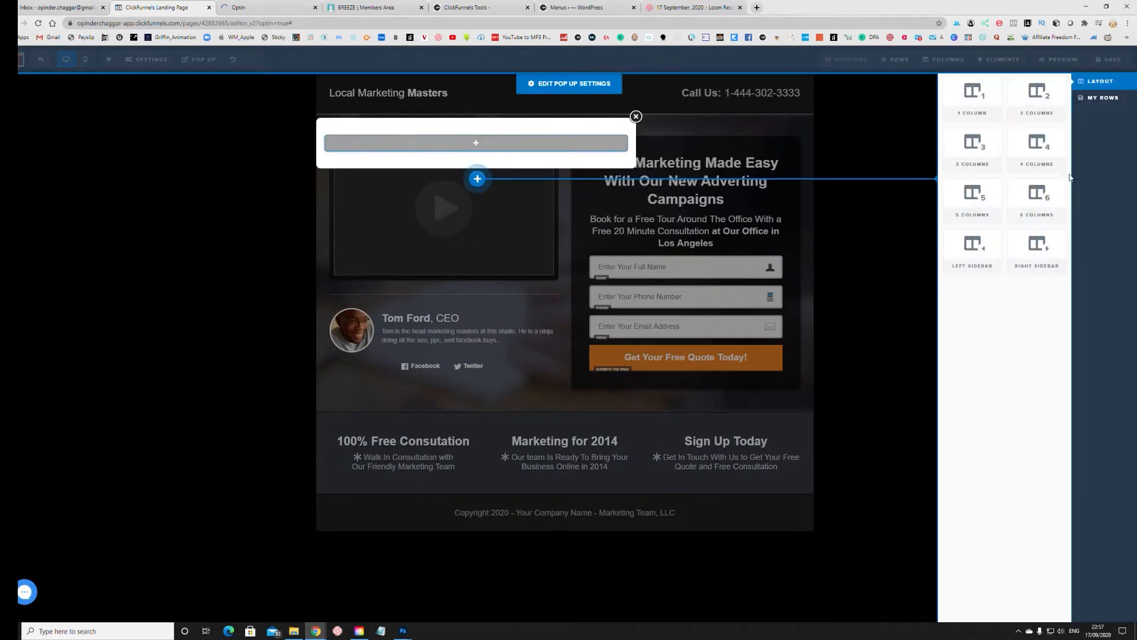
left_click(635, 116)
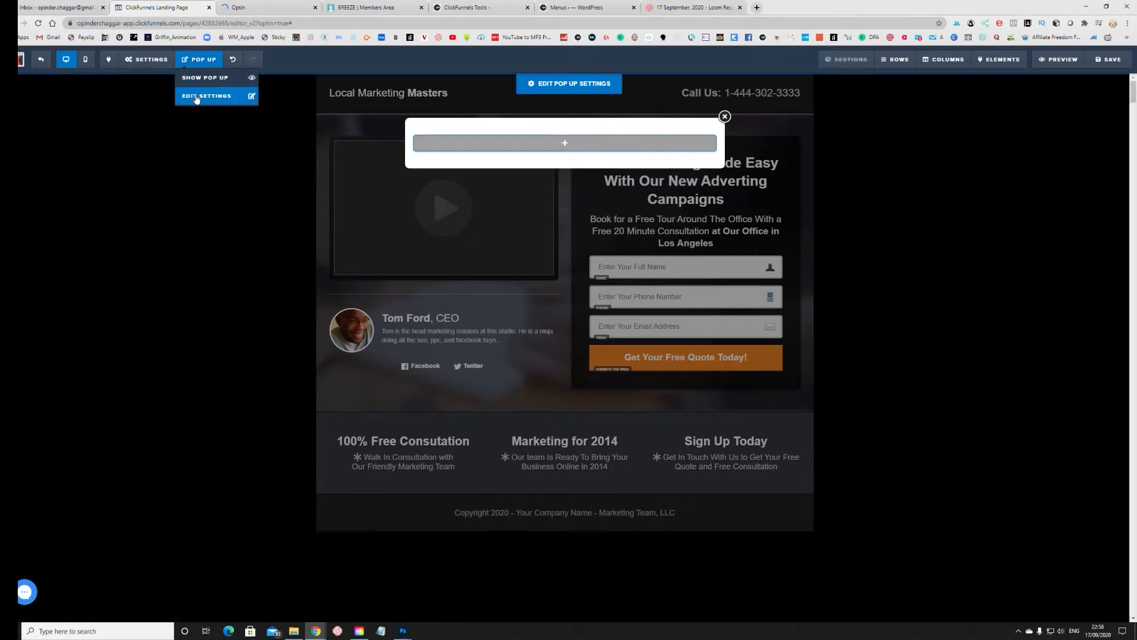
mouse_move(218, 76)
left_click(209, 95)
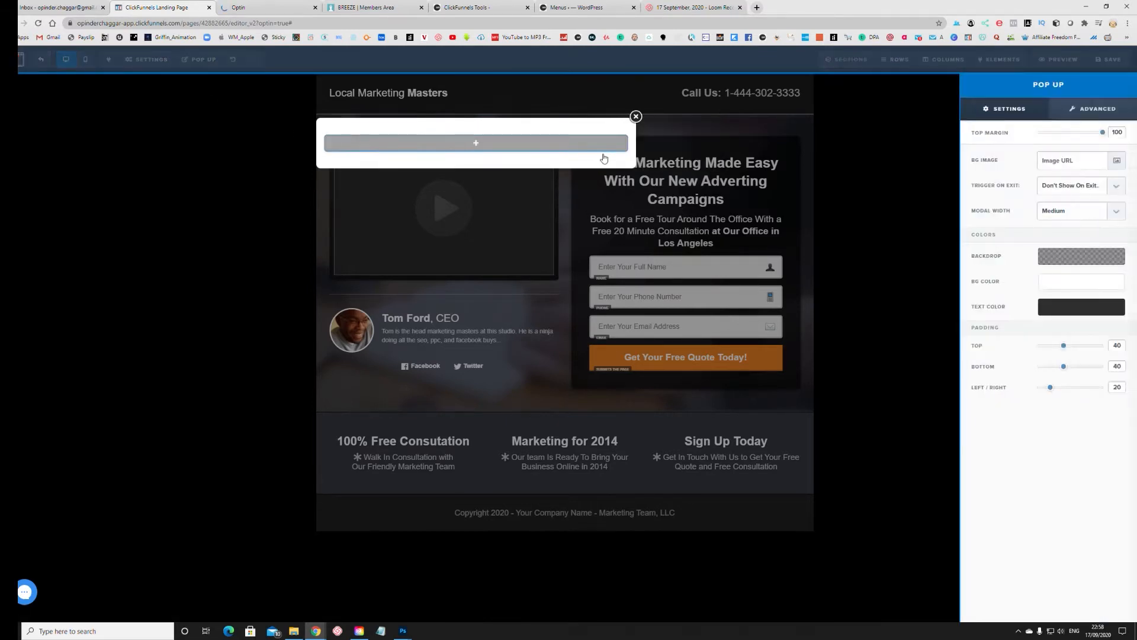
left_click(489, 150)
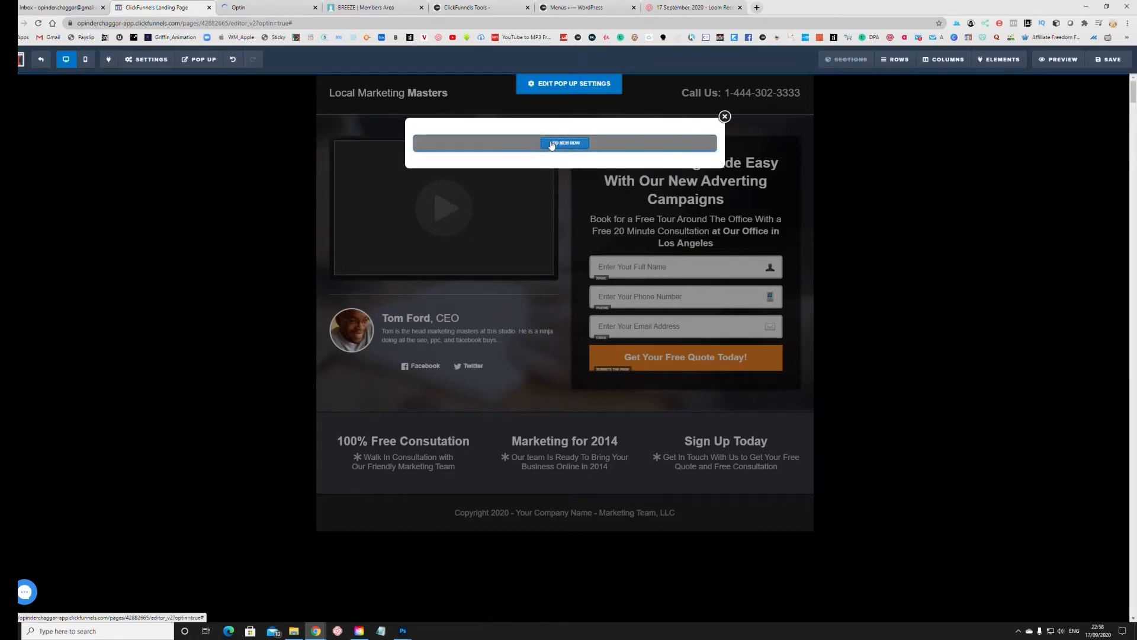
left_click(548, 129)
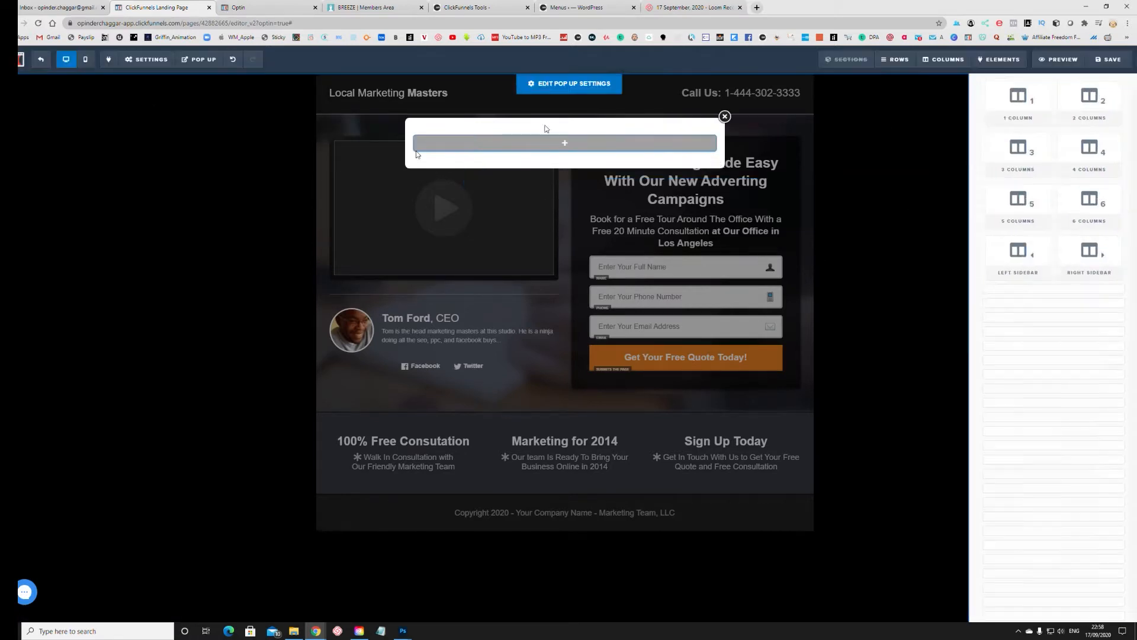
left_click(724, 117)
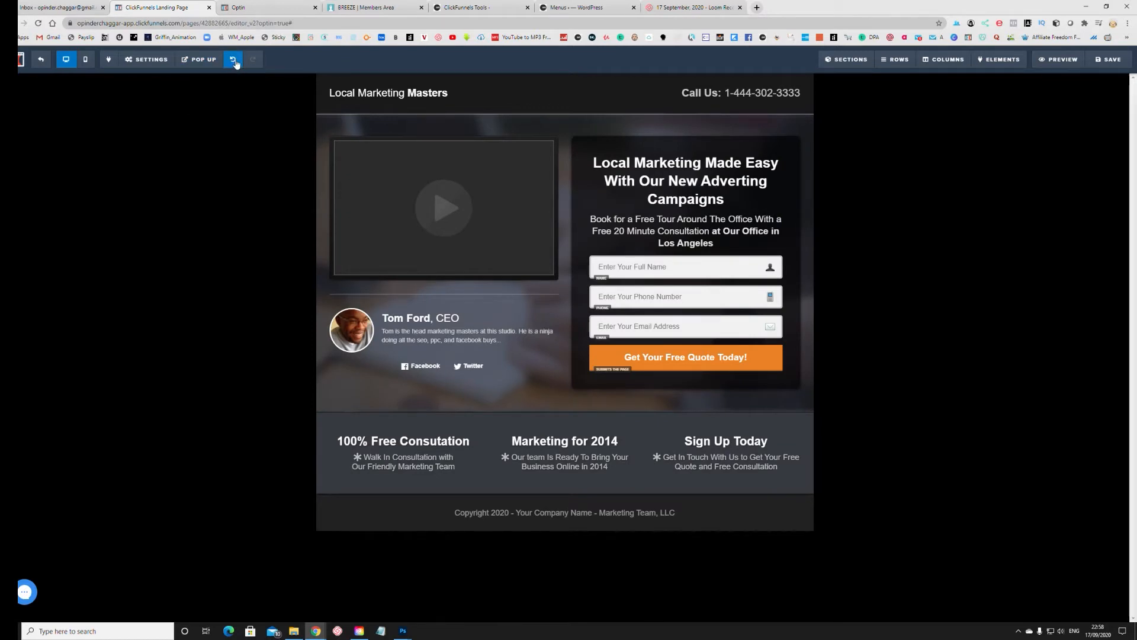
Delete a few characters from the optin form's headline, undo the deletion, and try the redo function
left_click(661, 181)
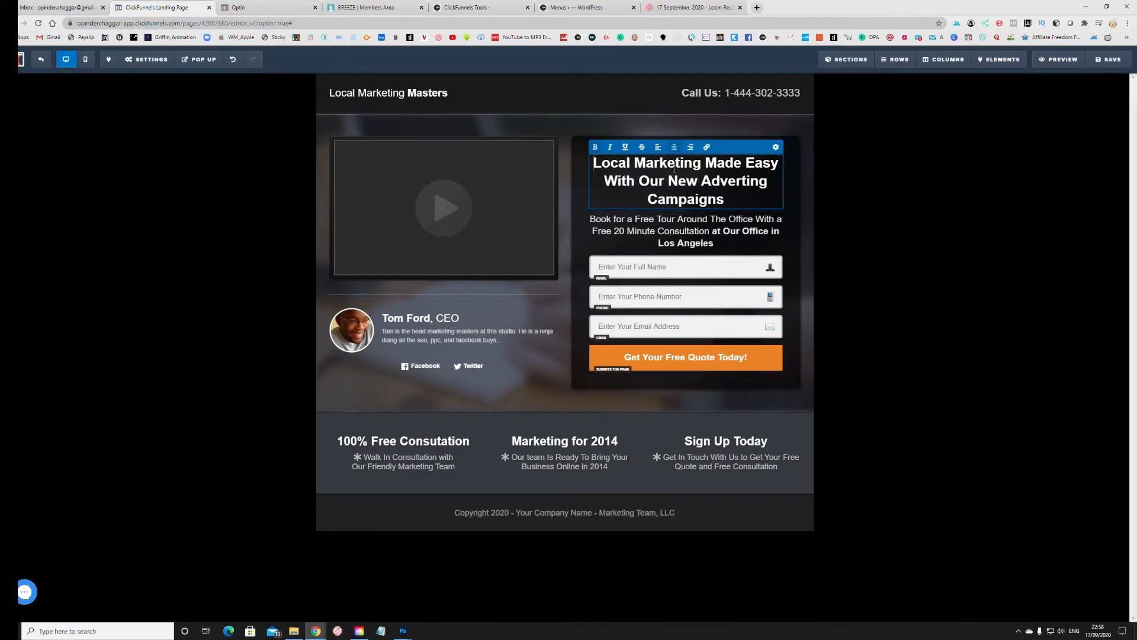
key("BackSpace")
key("BackSpace")
key("BackSpace")
key("BackSpace")
key("BackSpace")
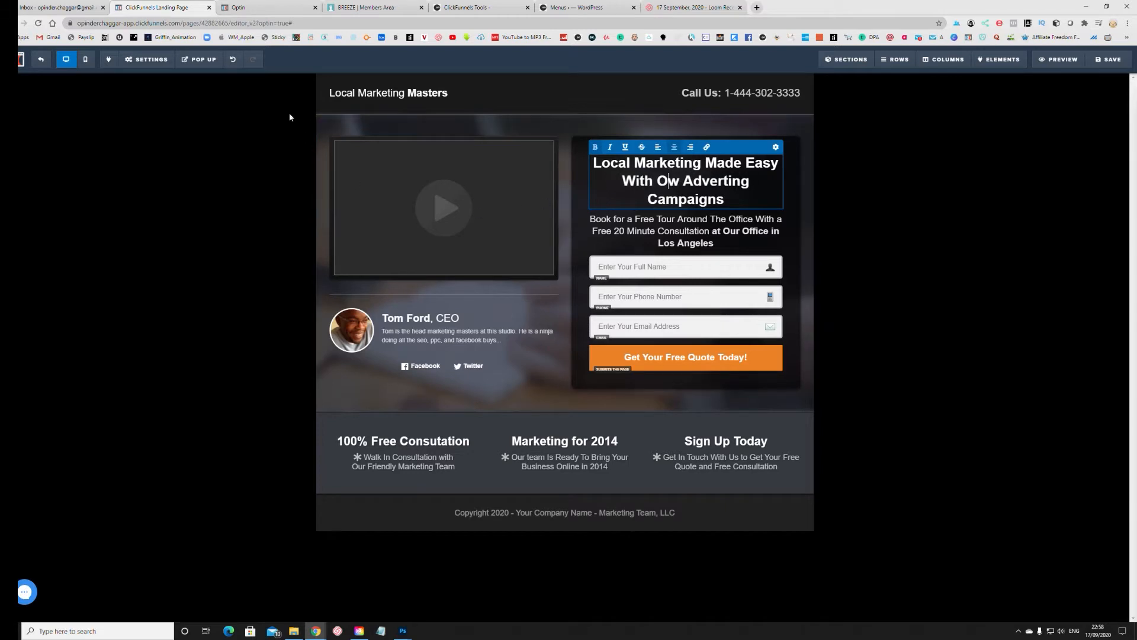
left_click(235, 63)
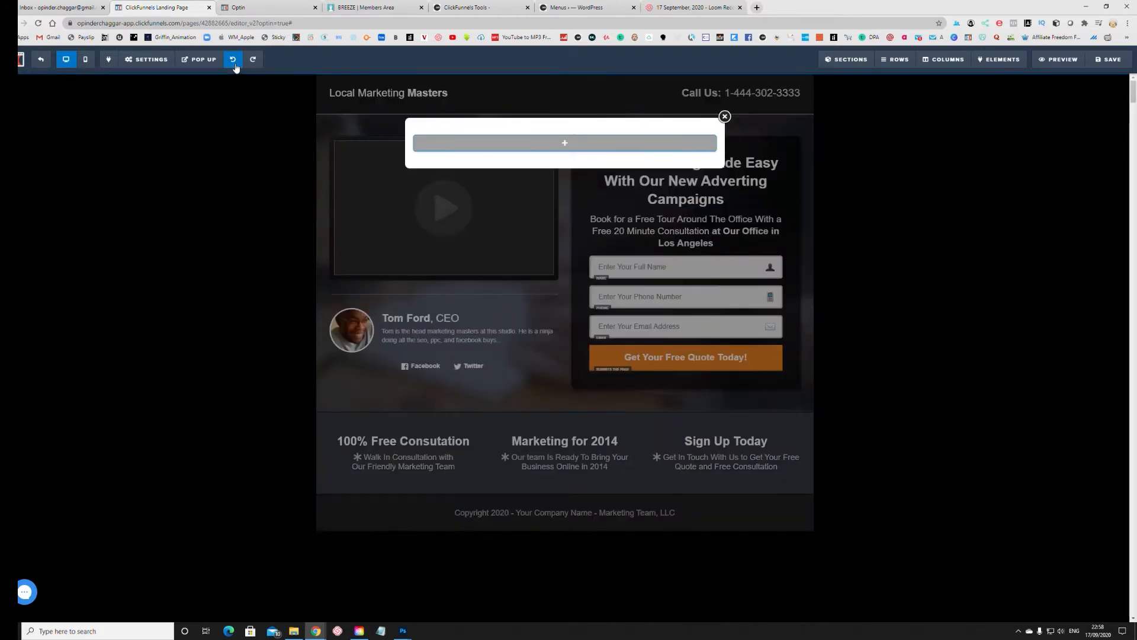
left_click(724, 118)
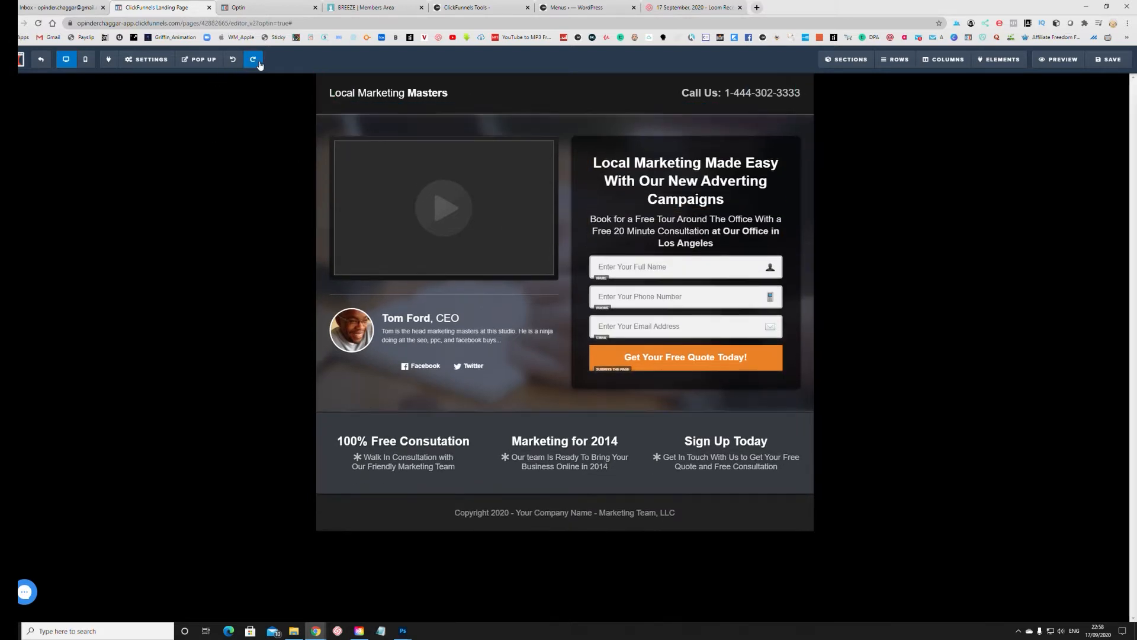
left_click(254, 60)
left_click(725, 117)
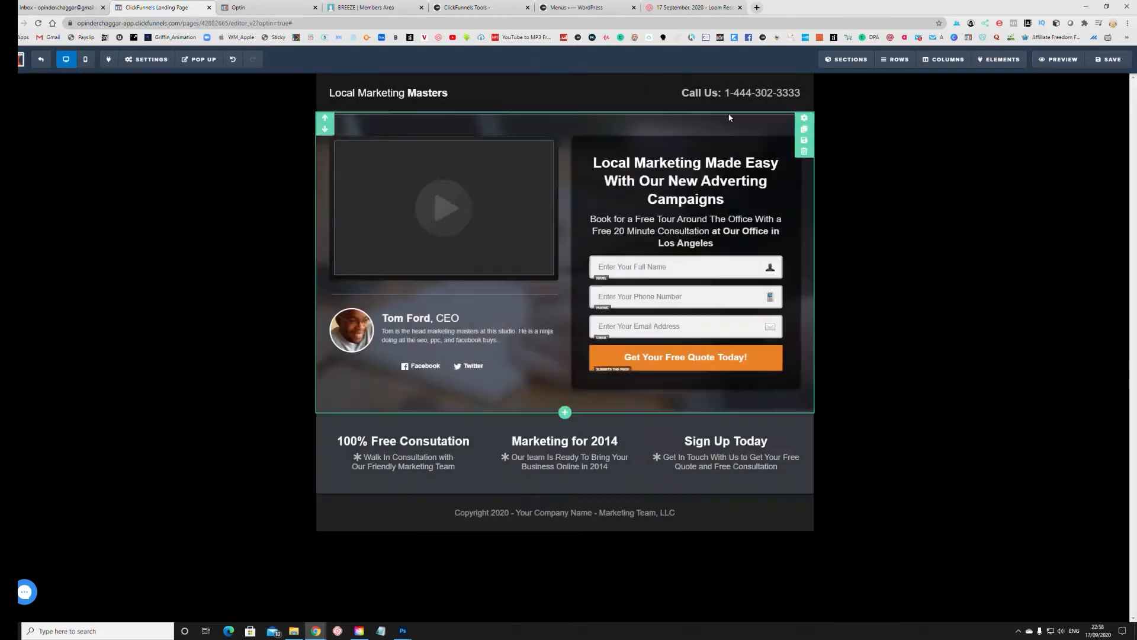
Look through the text, media, form and countdown elements that can be added to the page
left_click(843, 60)
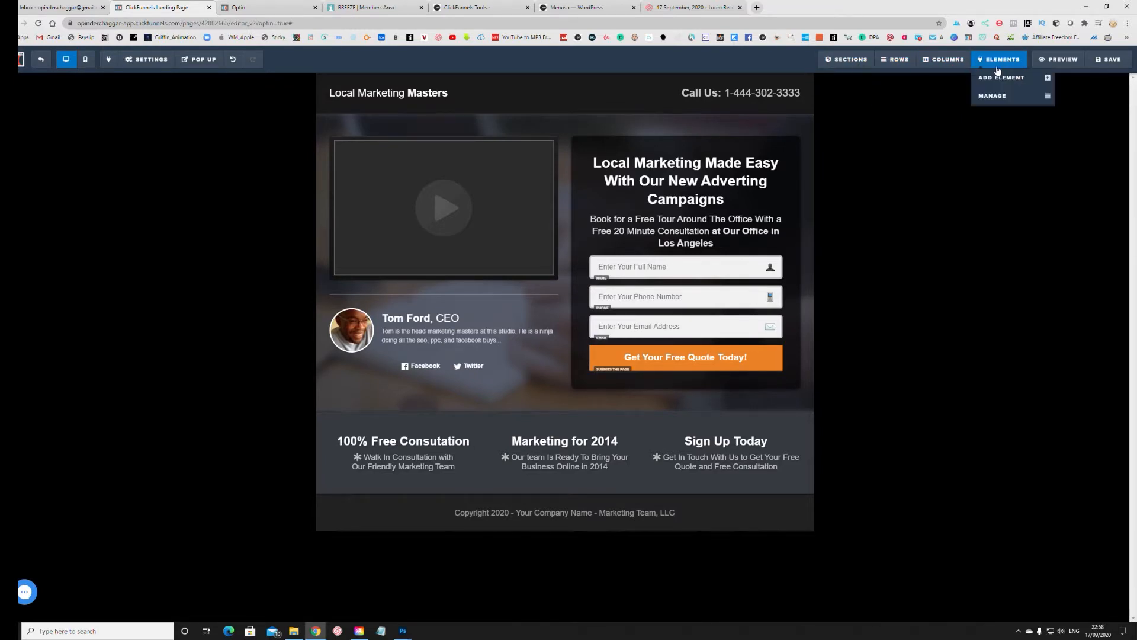
left_click(998, 76)
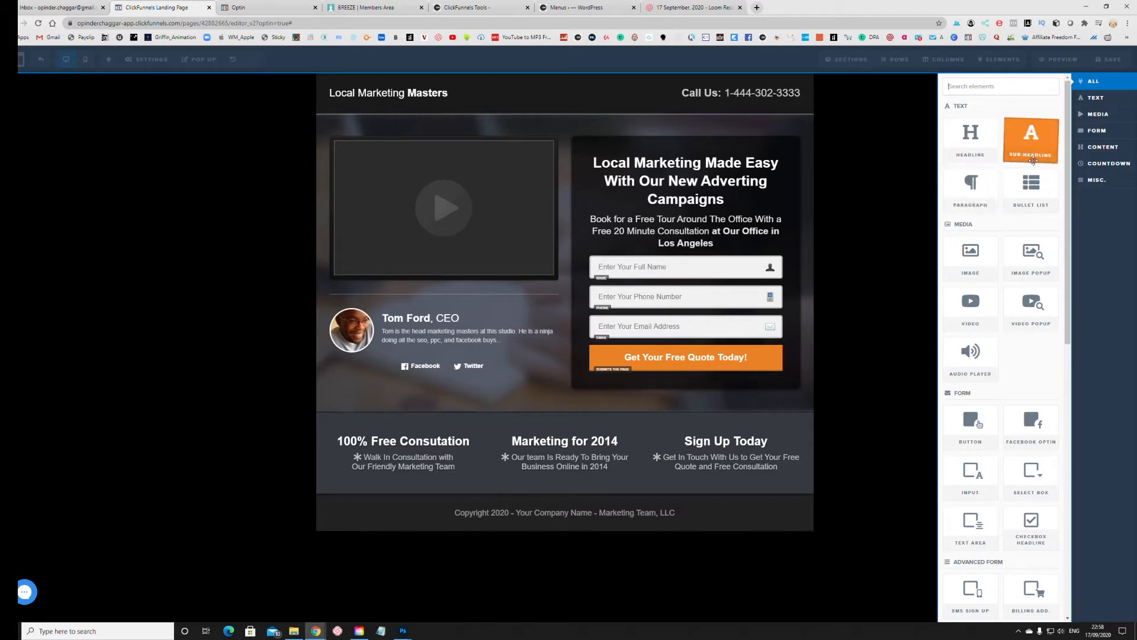
scroll(1029, 538, "down", 3)
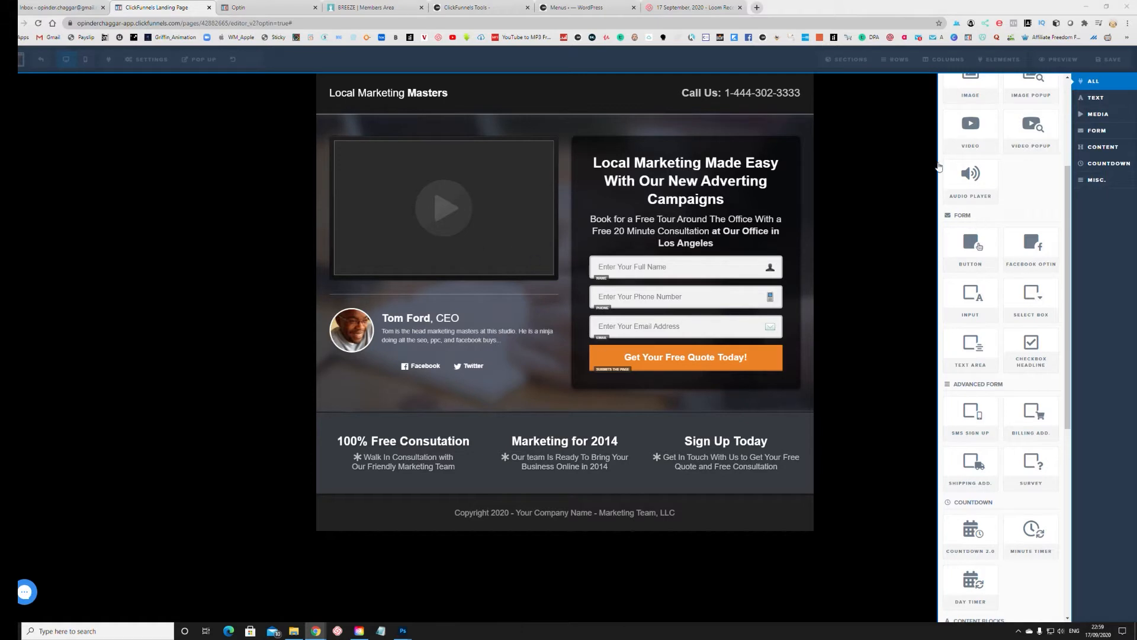
scroll(1029, 254, "up", 3)
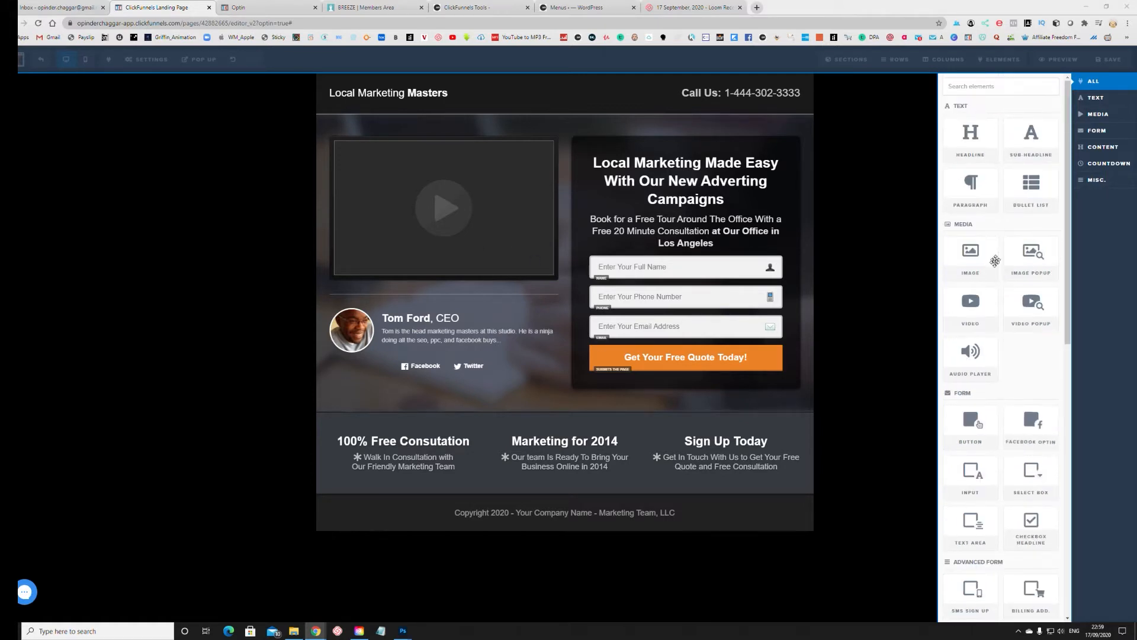
Replace the optin form's headline text with "Free eBook Download"
left_click(685, 198)
left_click(715, 196)
left_click_drag(732, 198, 593, 162)
key("BackSpace")
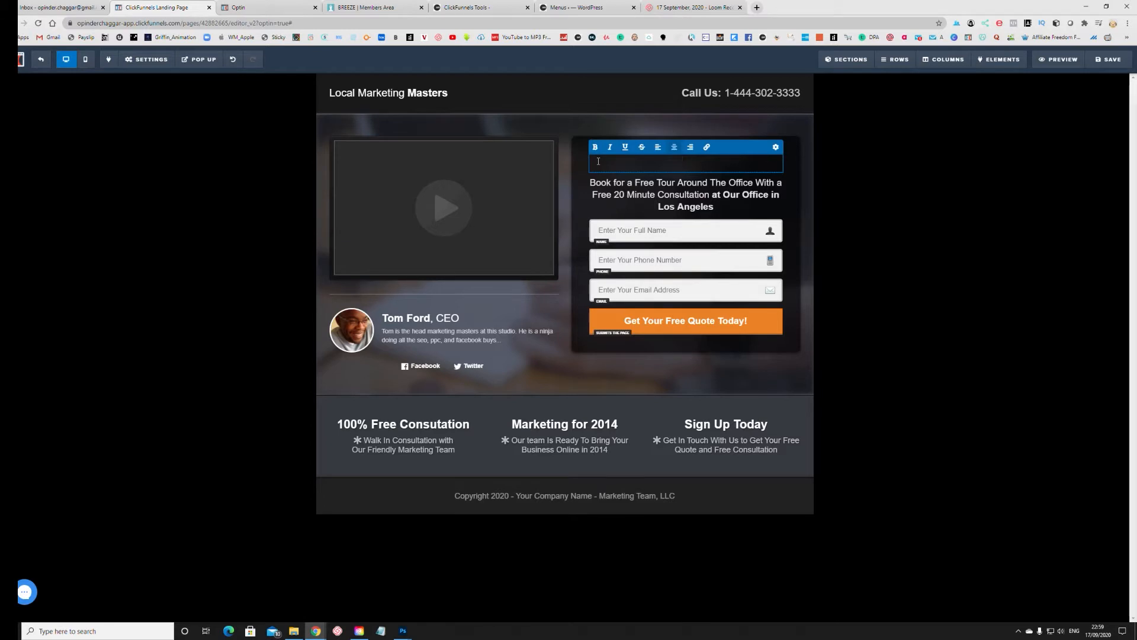
type("Free eBook Download")
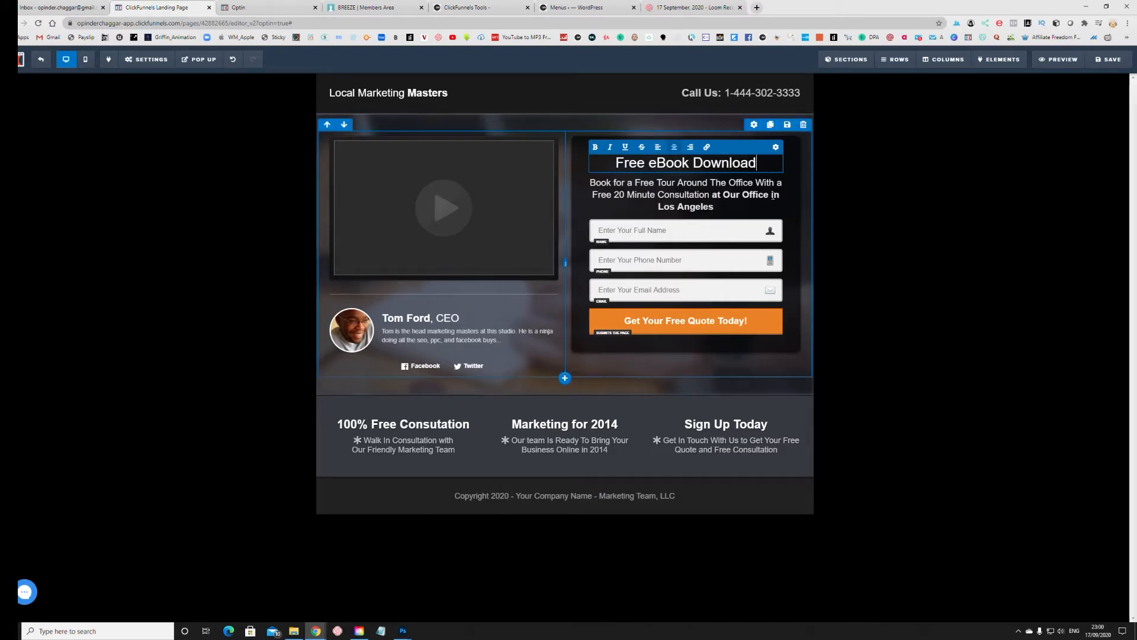
left_click(723, 200)
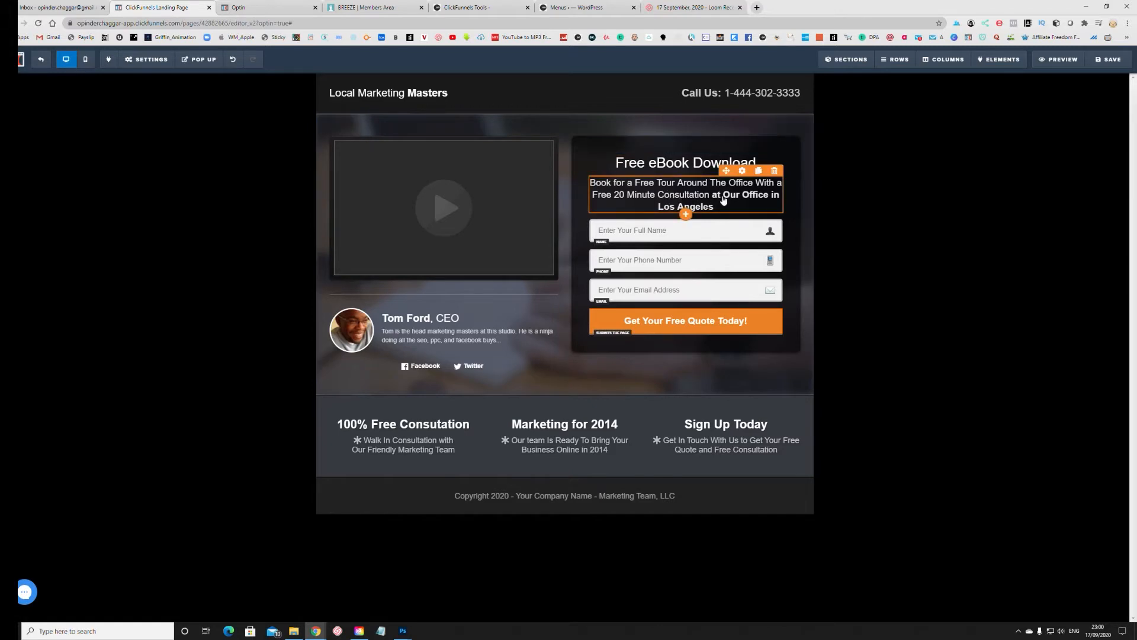
left_click(774, 170)
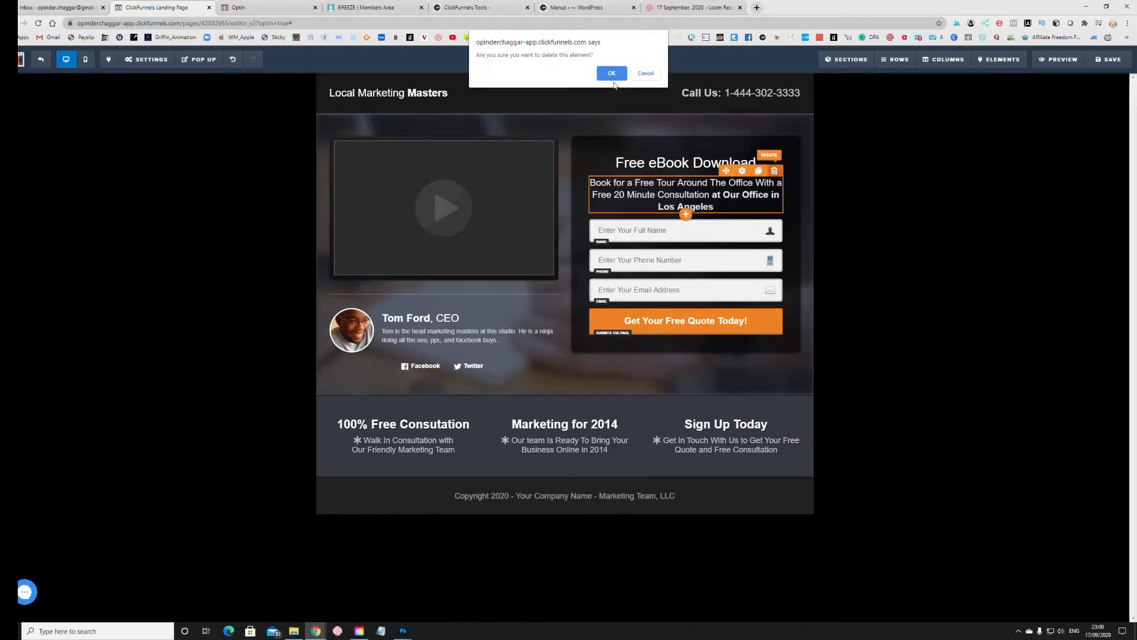
left_click(646, 73)
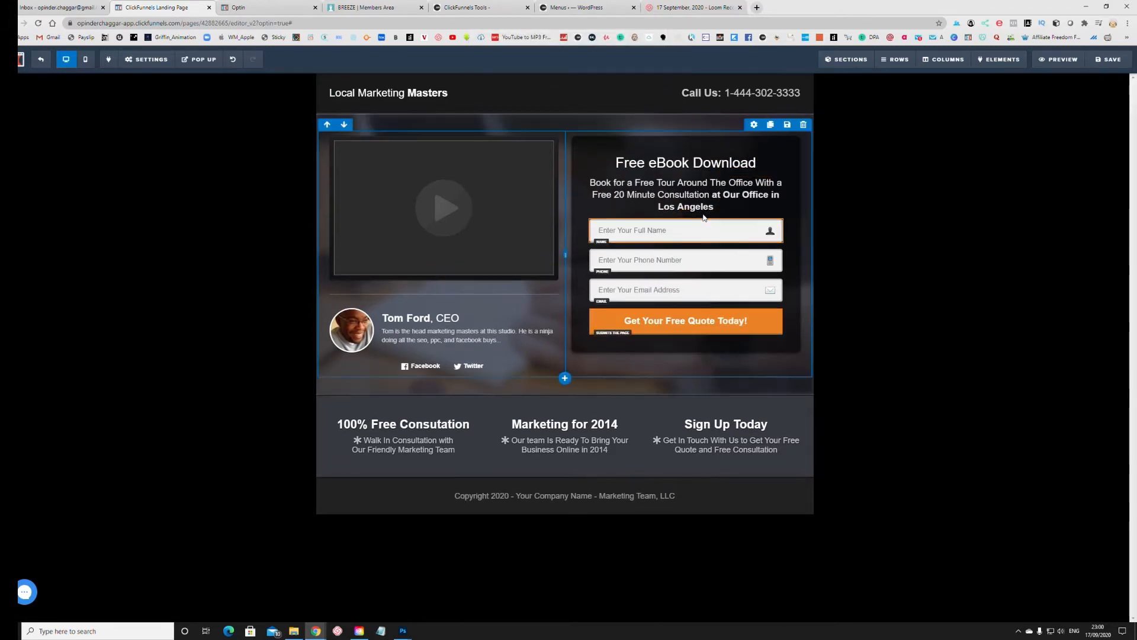
Replace the sub-headline above the optin form's fields with "100 Methods To Lose Weight."
left_click(670, 194)
triple_click(720, 198)
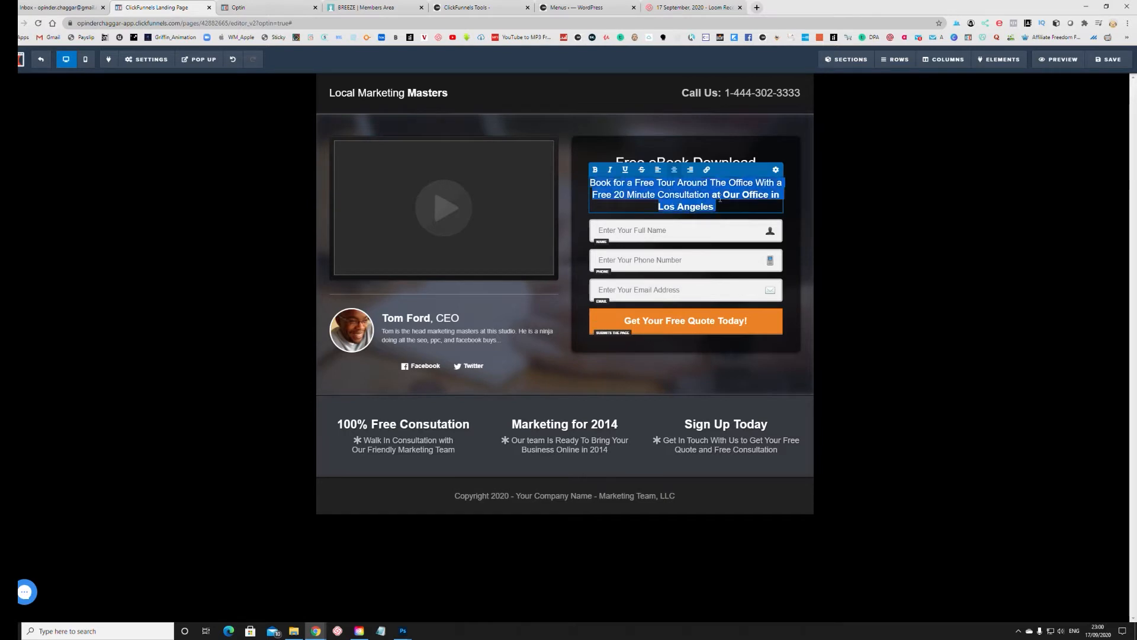
type("10")
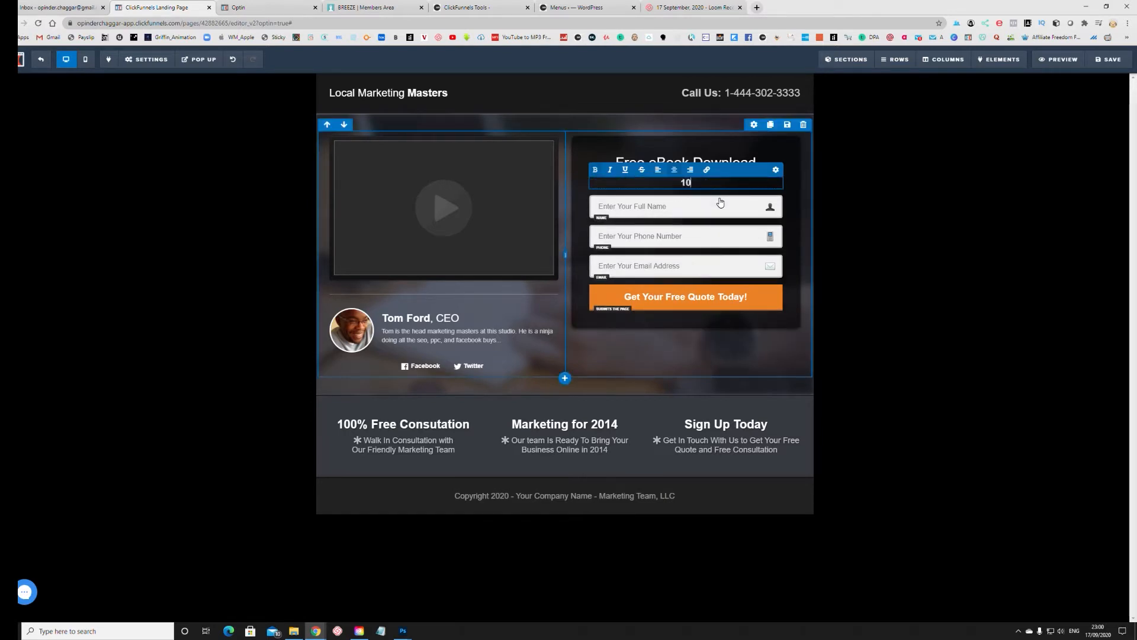
type("0 Methods To Lo")
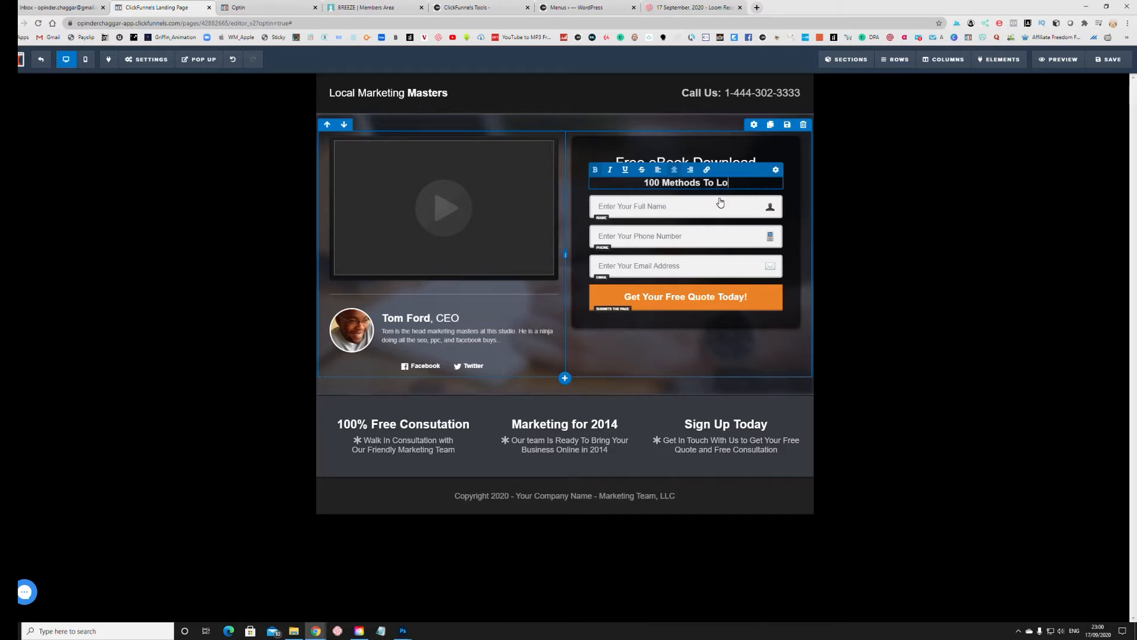
type("se We")
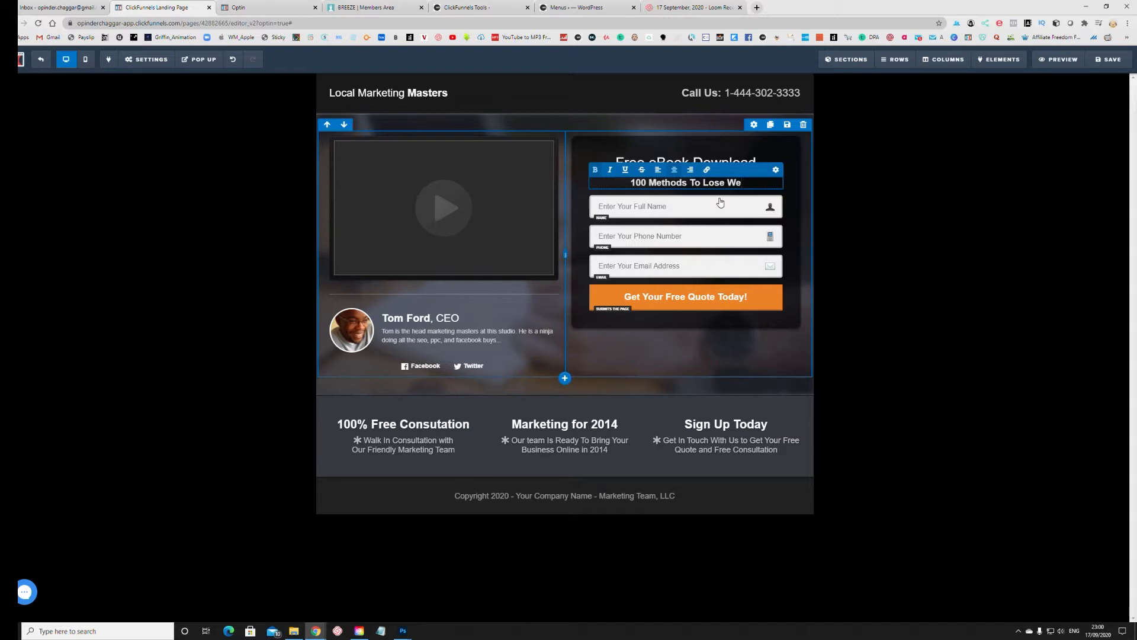
type("ight.")
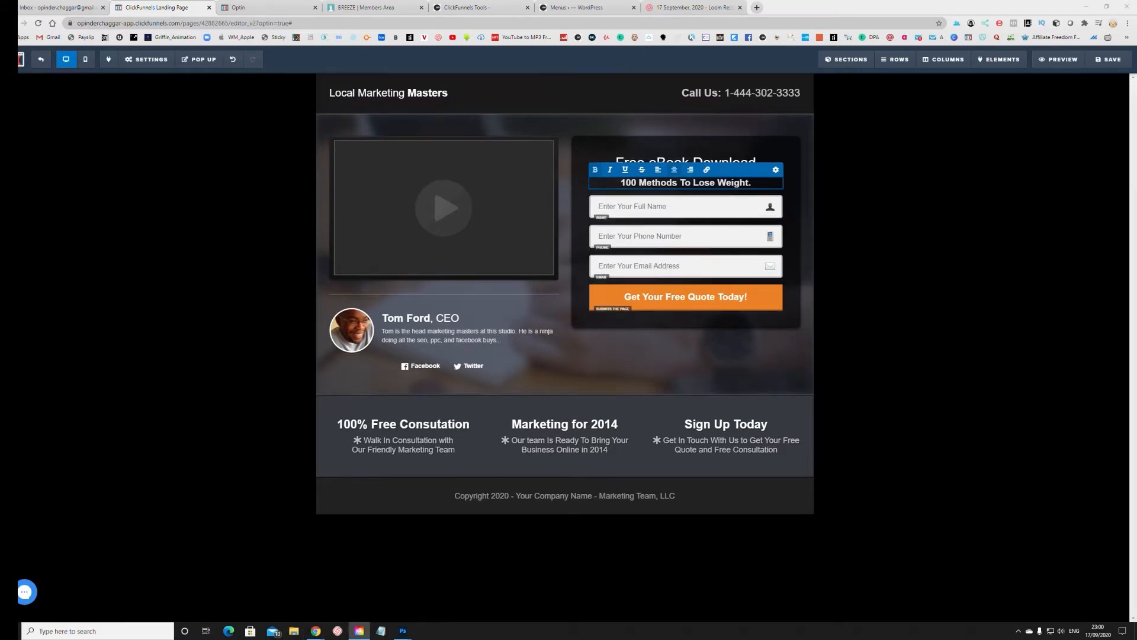
left_click(719, 346)
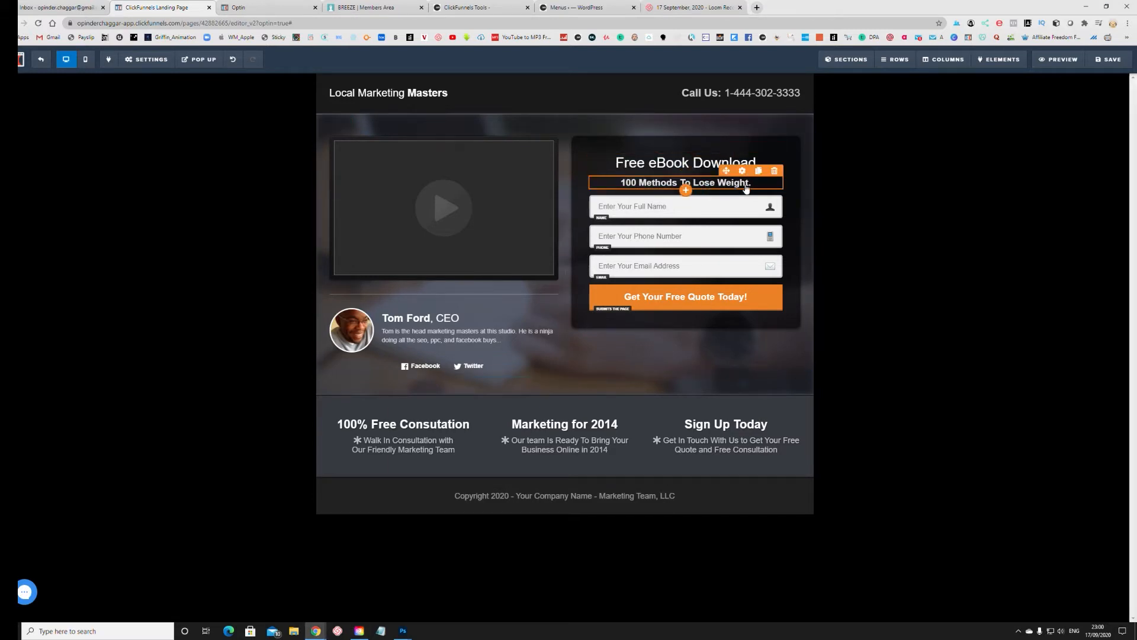
left_click(722, 185)
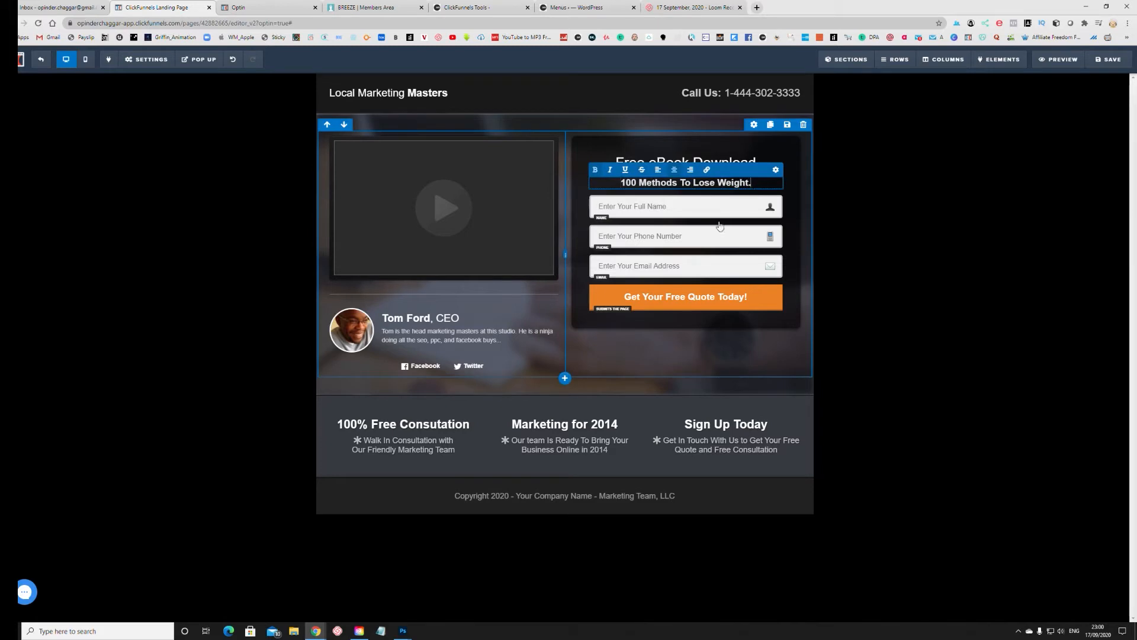
left_click(667, 340)
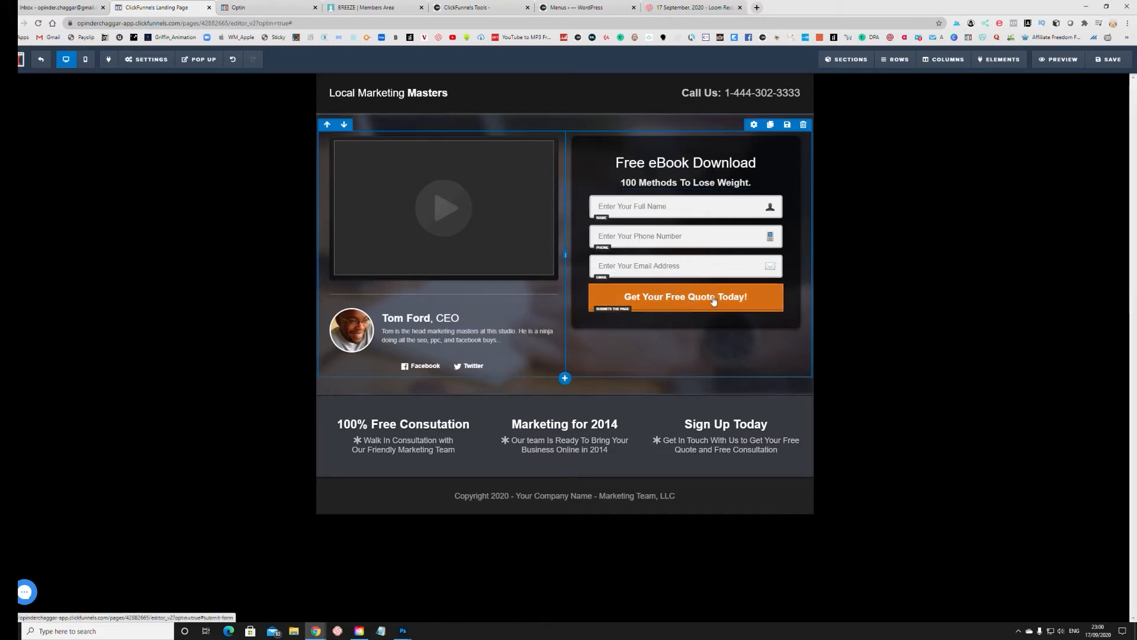
left_click(713, 186)
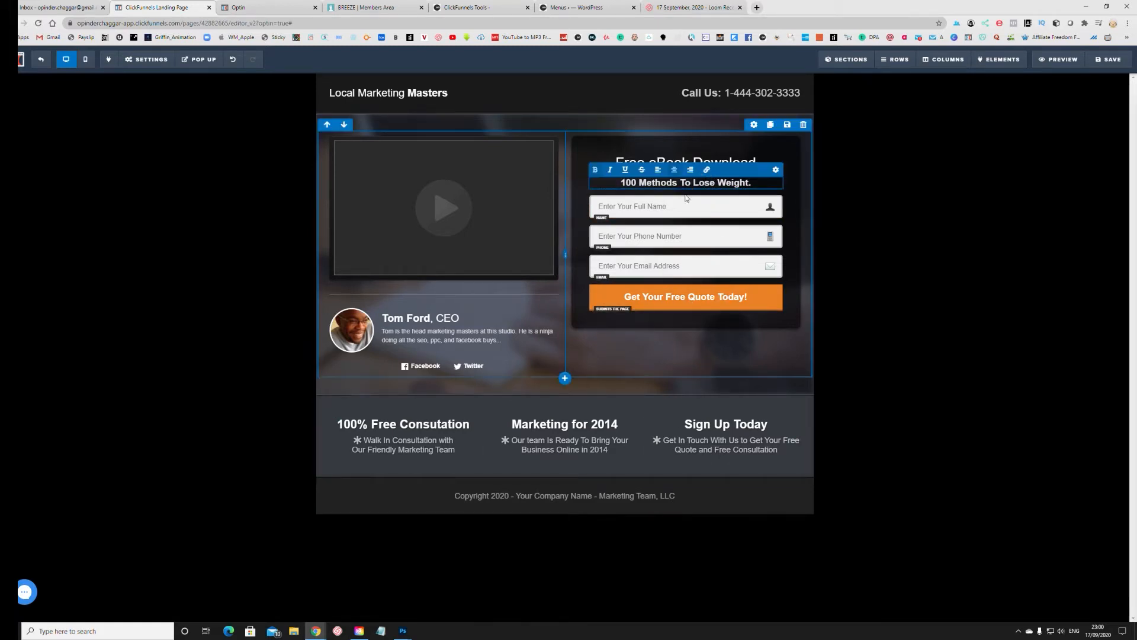
left_click(688, 205)
Set the "Free eBook Download" headline's top margin to 5 and its font size to 42
left_click(697, 163)
left_click(697, 163)
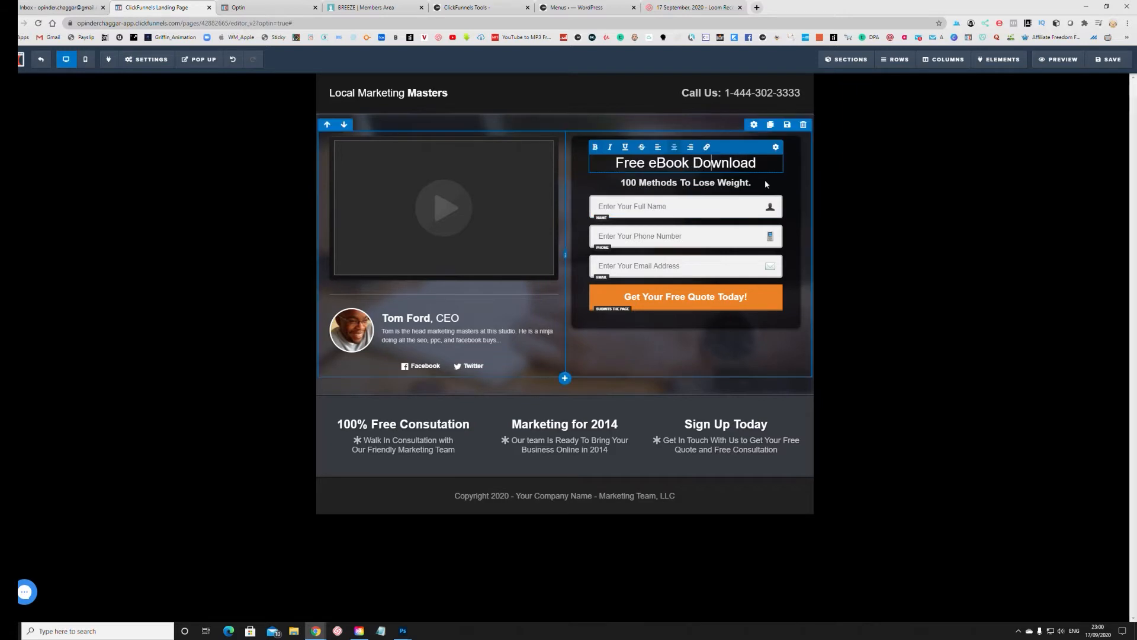
left_click(760, 163)
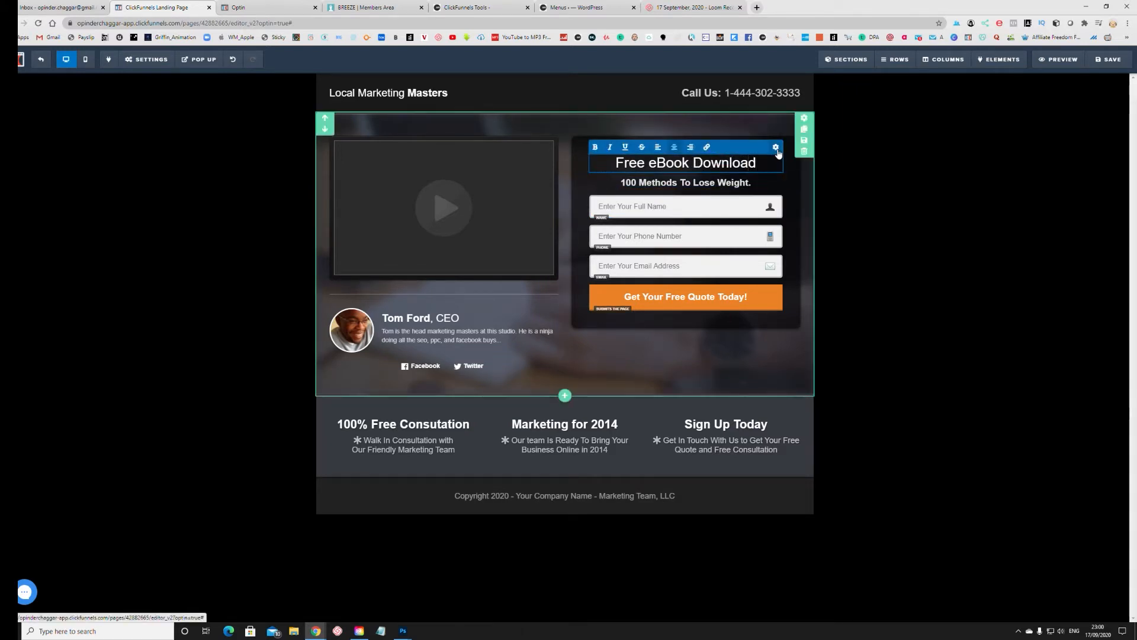
left_click(775, 147)
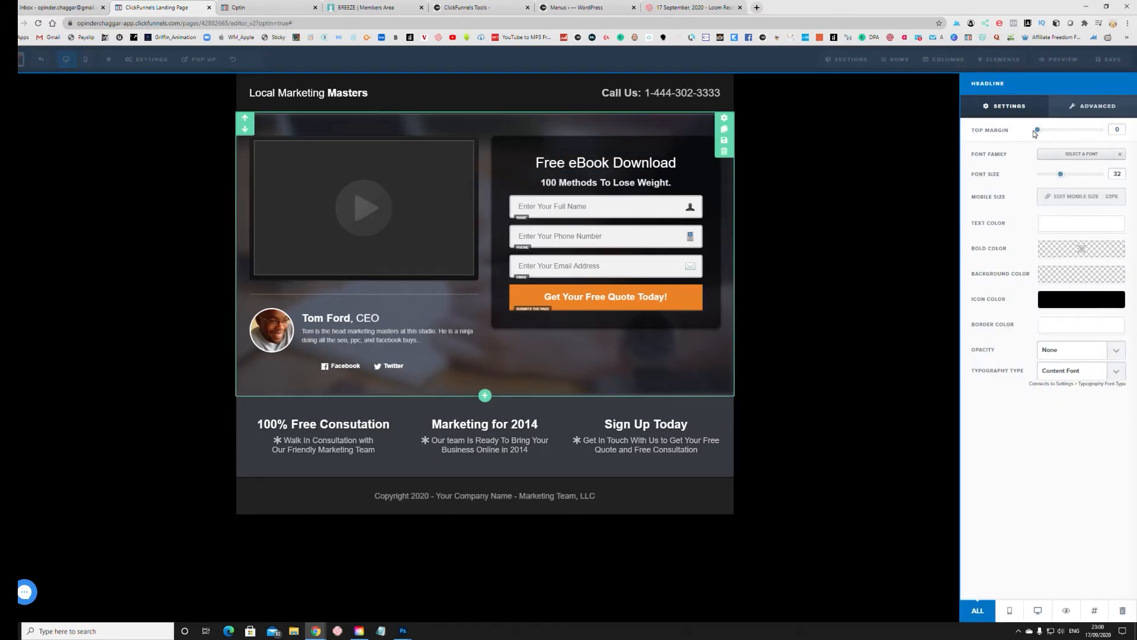
mouse_move(1039, 130)
left_mouse_down()
mouse_move(1054, 135)
mouse_move(1040, 137)
left_mouse_up()
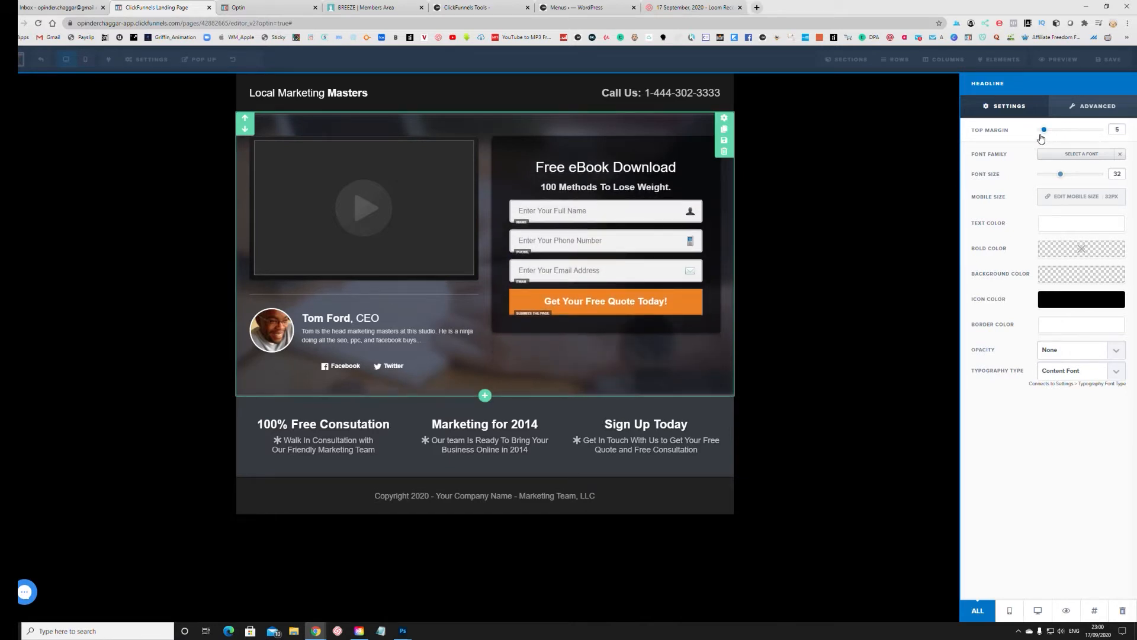
mouse_move(1060, 177)
left_mouse_down()
mouse_move(1081, 177)
mouse_move(1071, 176)
left_mouse_up()
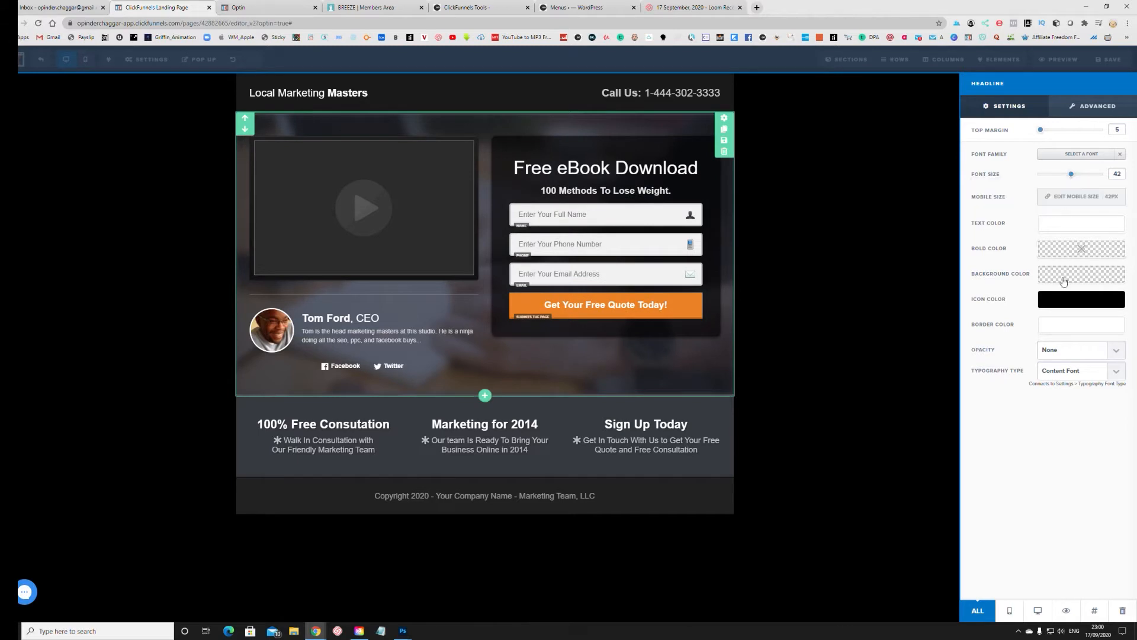
Change the headline's icon color to dark grey #2d2d2d, after trying the teal swatch
left_click(1069, 303)
left_click(997, 344)
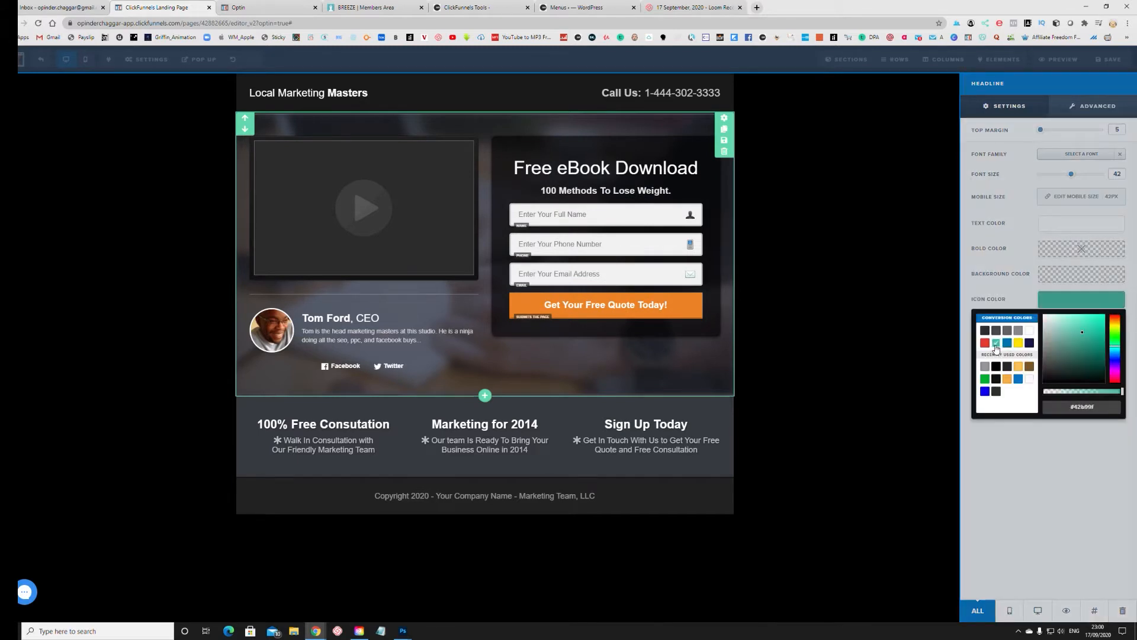
left_click(986, 332)
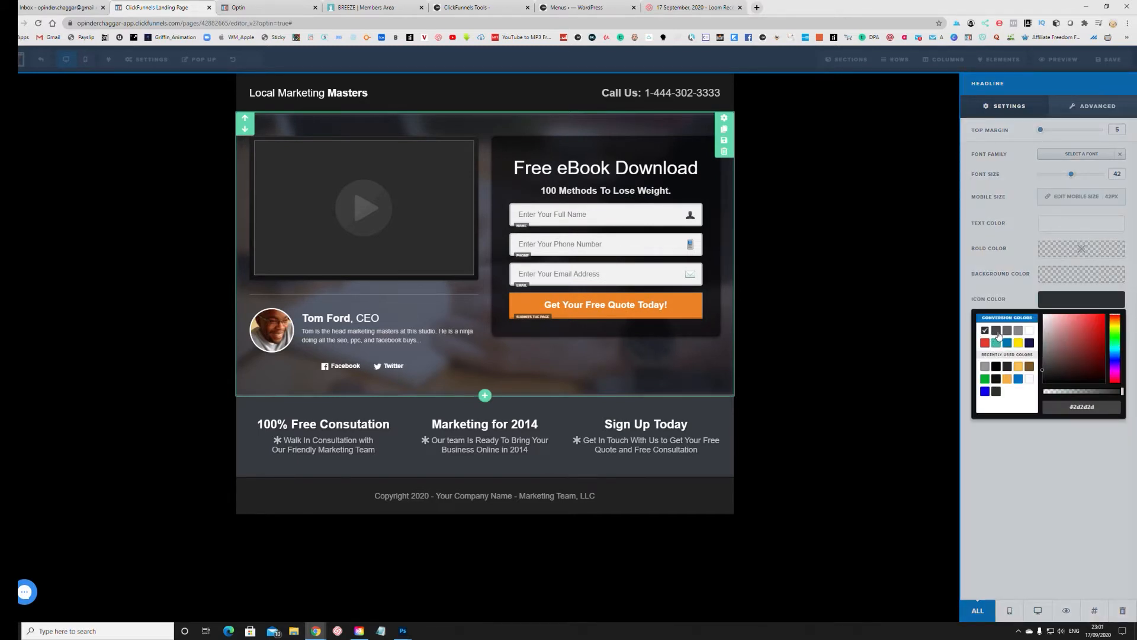
left_click(1093, 455)
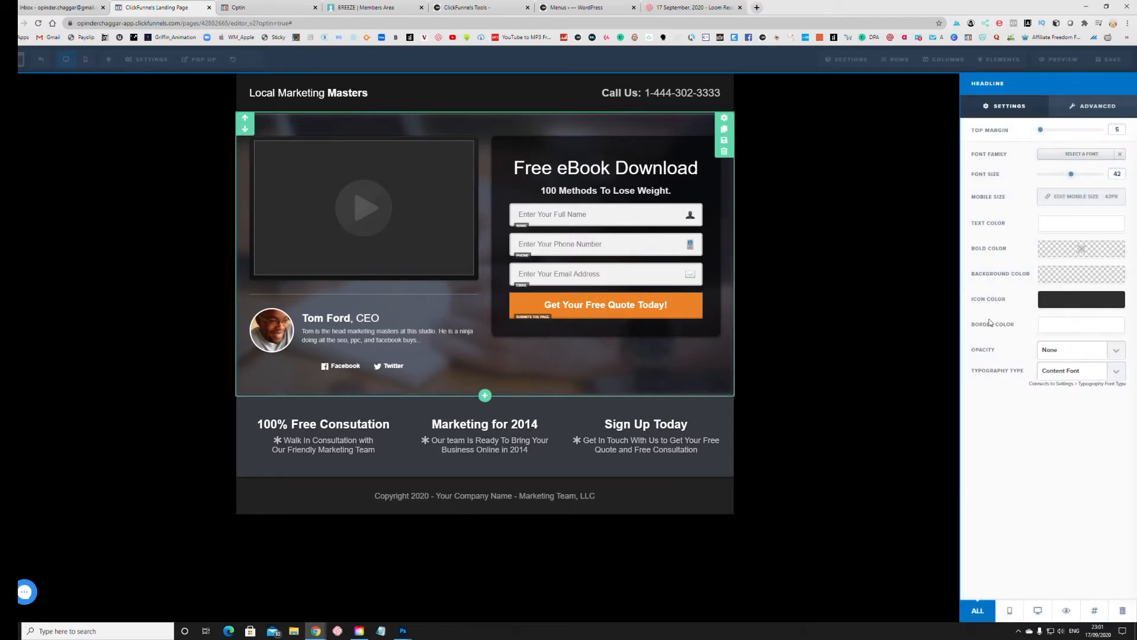
Try teal and blue as the headline's text color, and settle on the light orange recently used color
left_click(1049, 227)
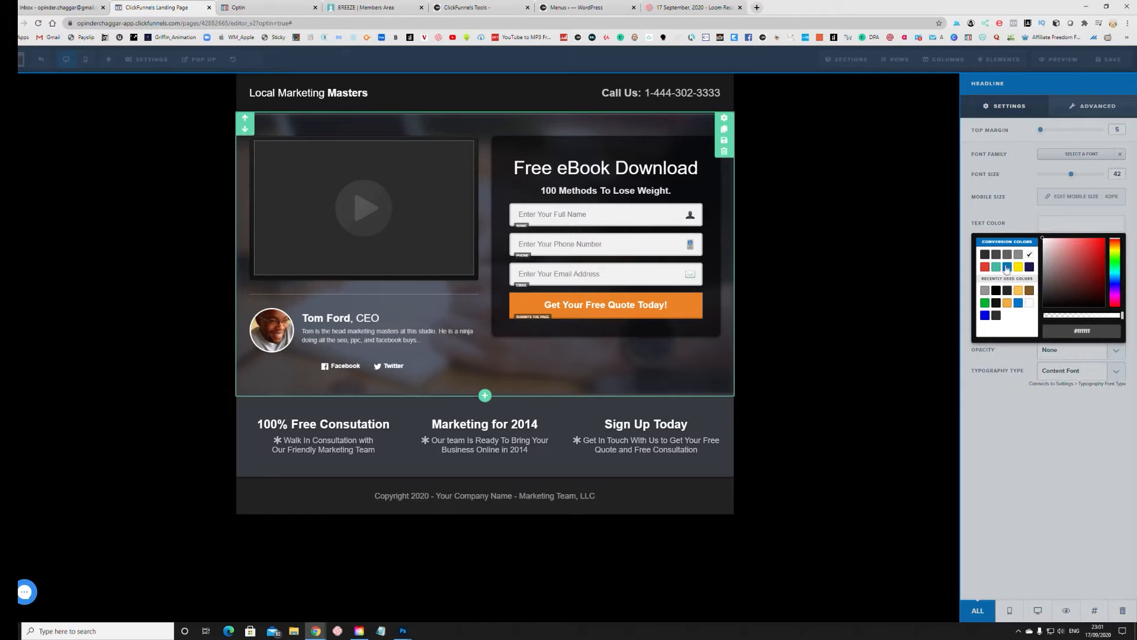
left_click(996, 268)
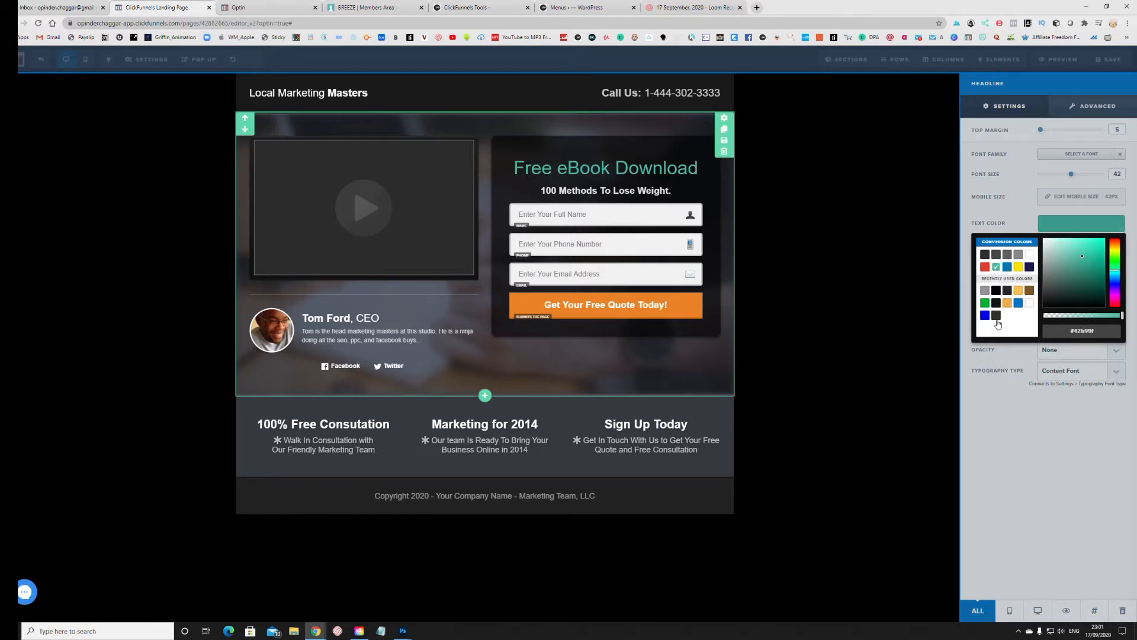
left_click(1019, 304)
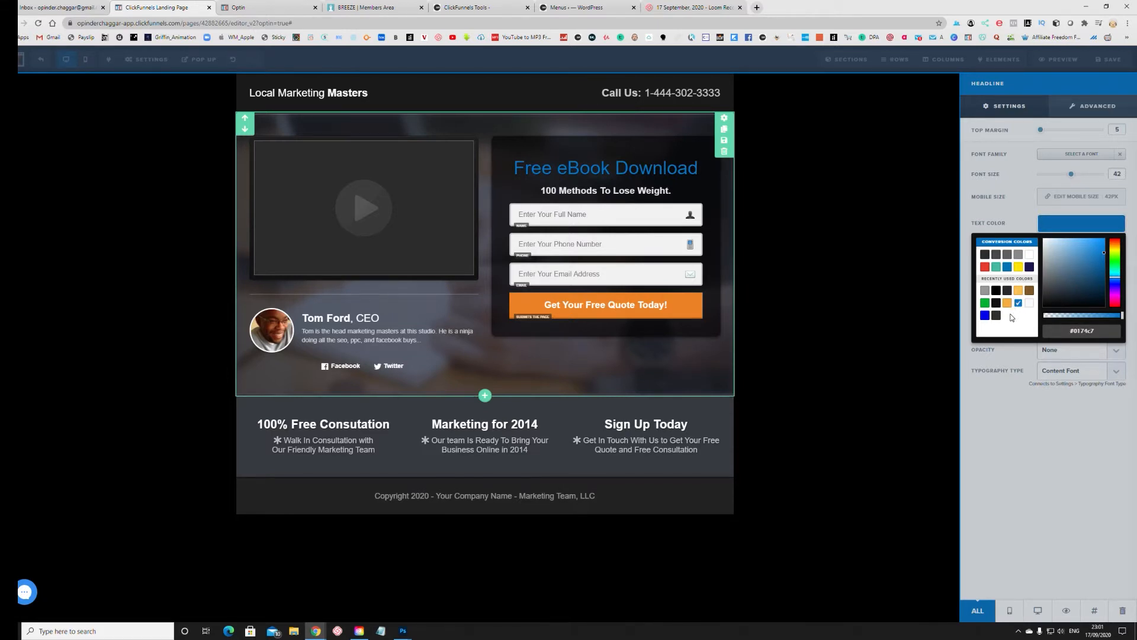
left_click(1007, 304)
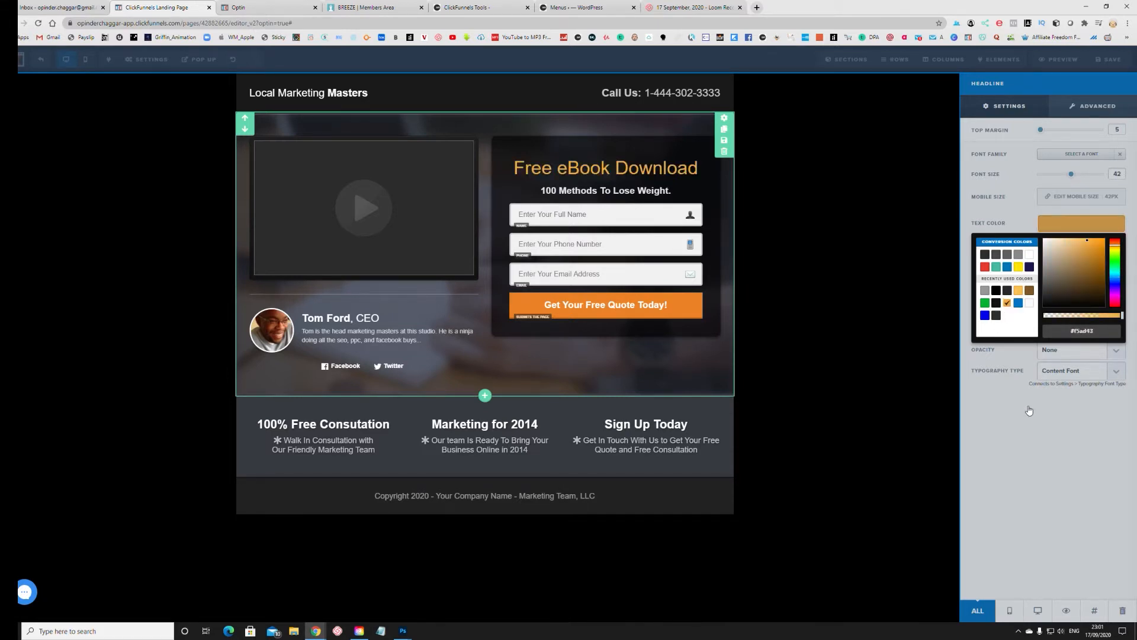
left_click(1003, 457)
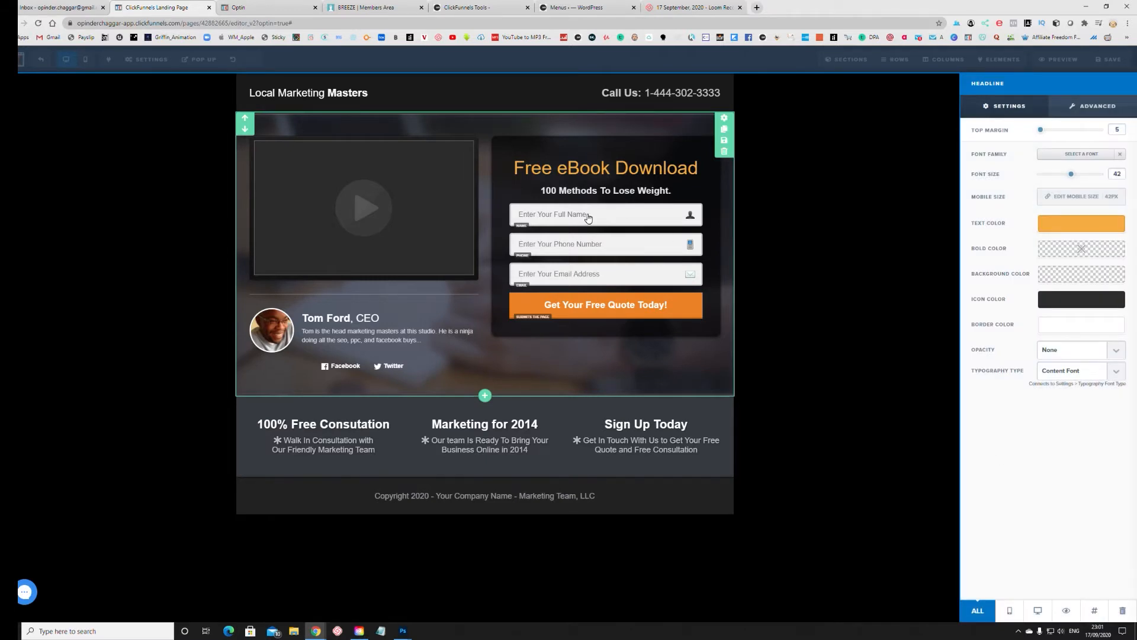
Review the full name field's settings and its input type options, keeping the type as Full Name
left_click(635, 218)
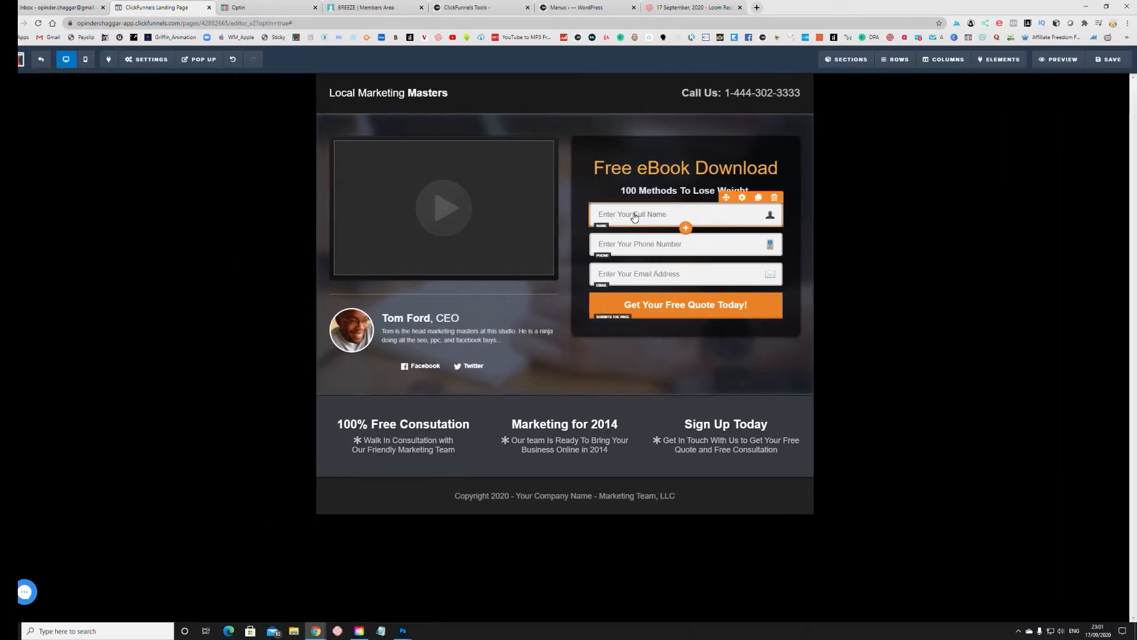
left_click(742, 197)
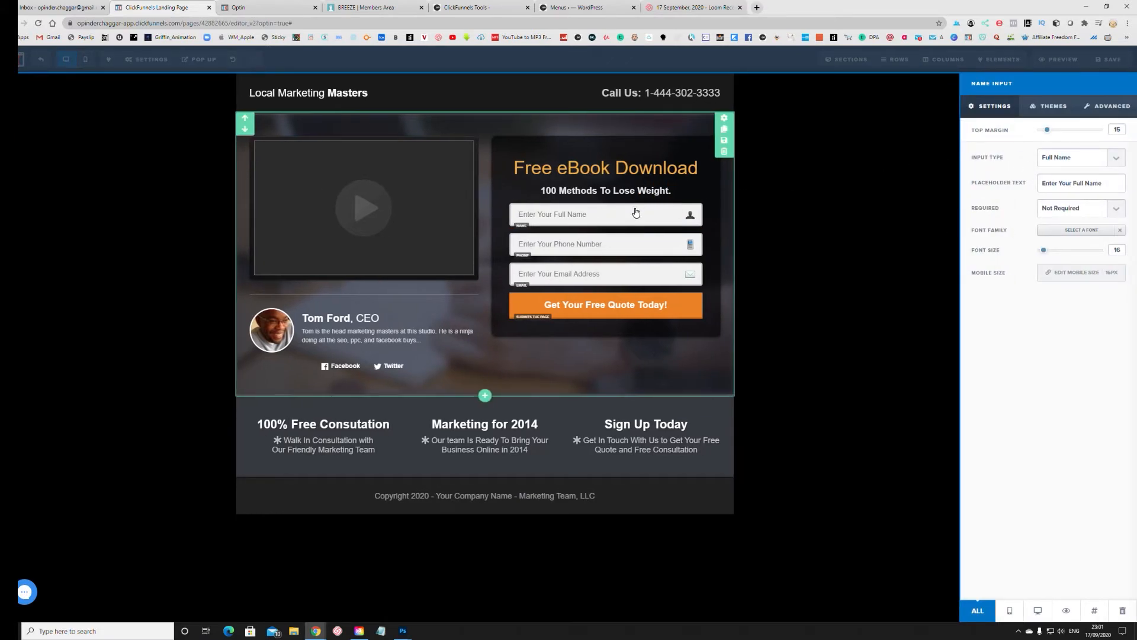
left_click(1117, 159)
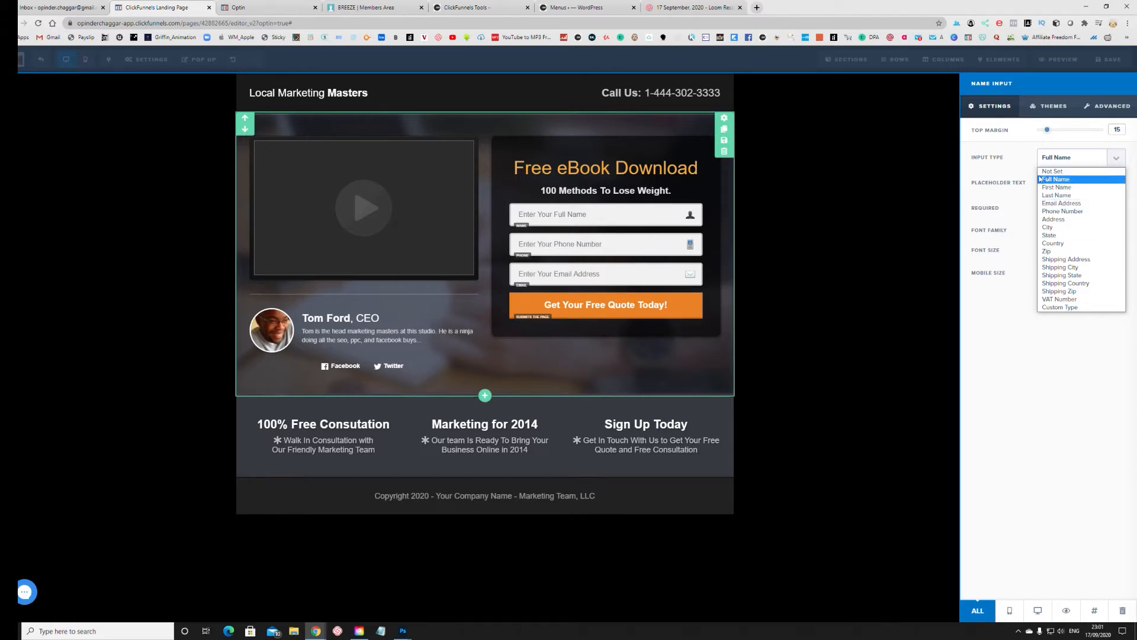
left_click(1058, 180)
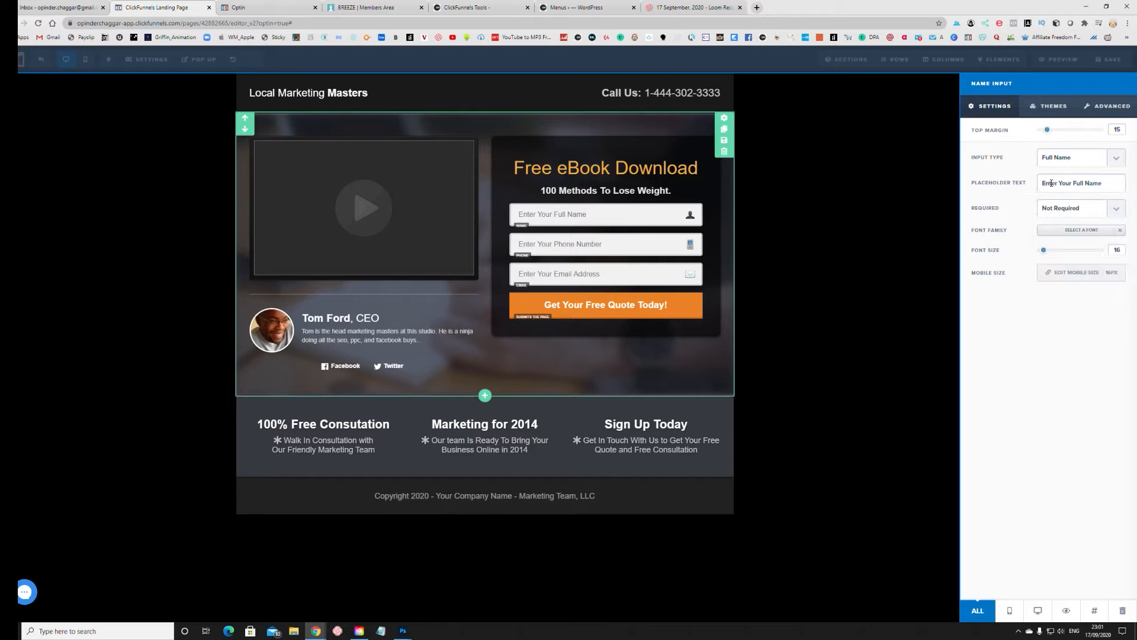
left_click(912, 189)
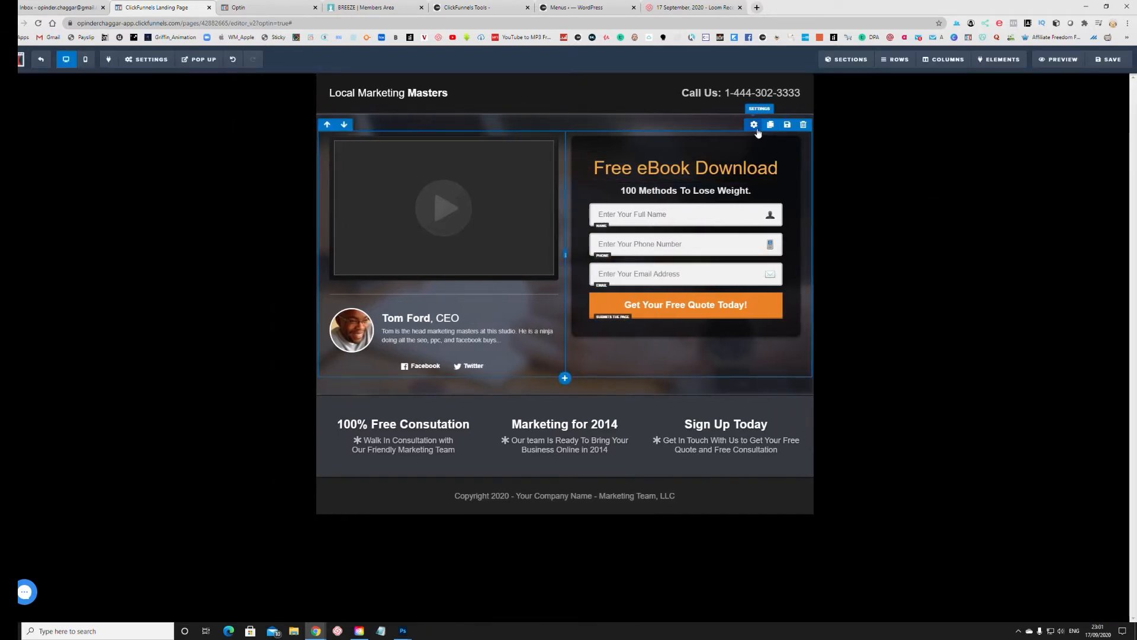
Try adding a select box between the optin form's full name and phone number fields
left_click(754, 124)
left_click(1000, 61)
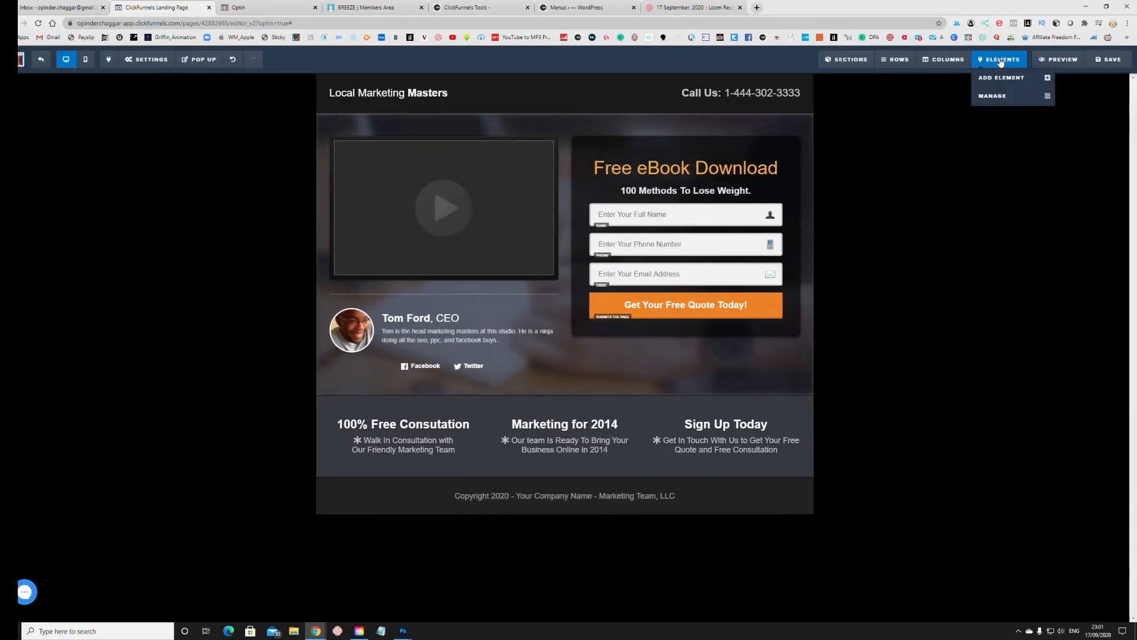
left_click(1001, 79)
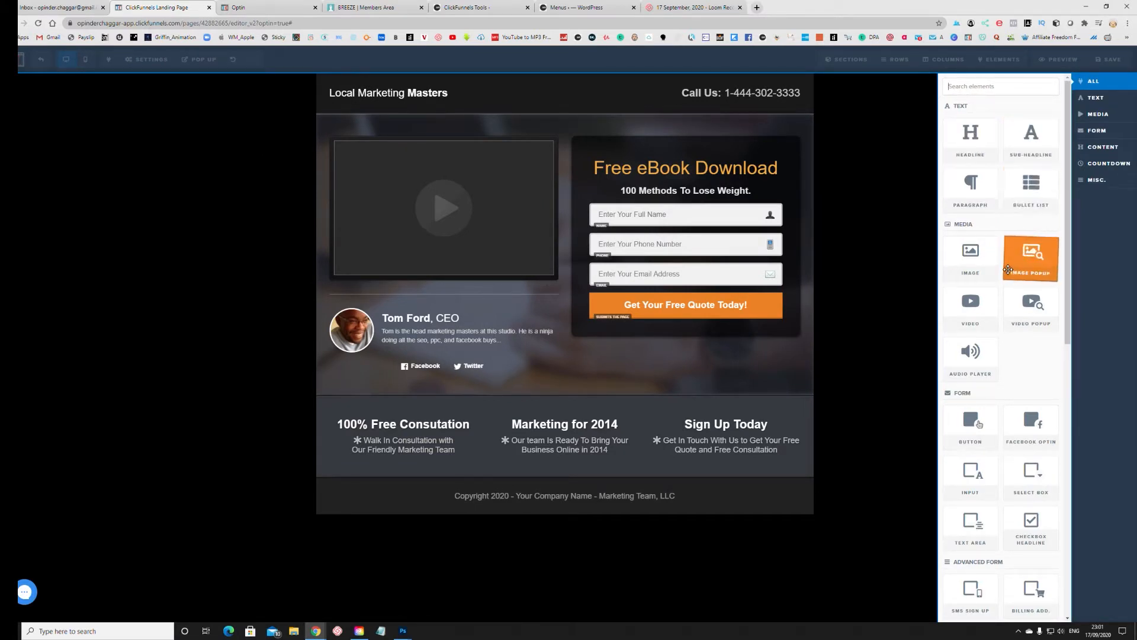
scroll(983, 379, "down", 2)
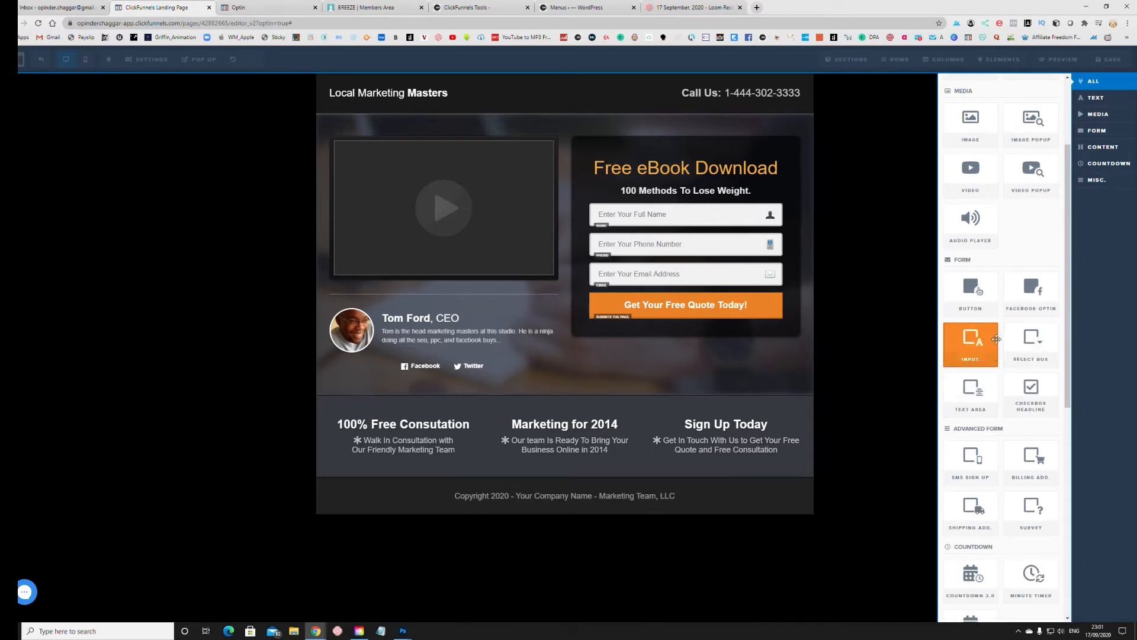
scroll(996, 335, "down", 1)
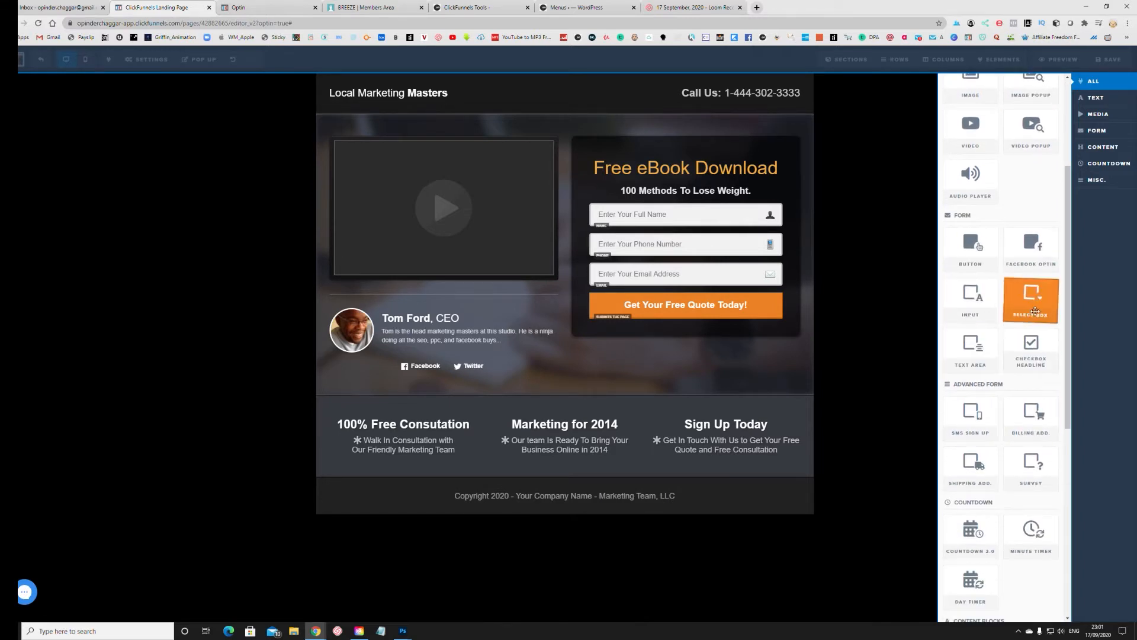
left_click_drag(842, 311, 689, 235)
Look at the new select box's settings, then undo its addition to the form
left_click(746, 246)
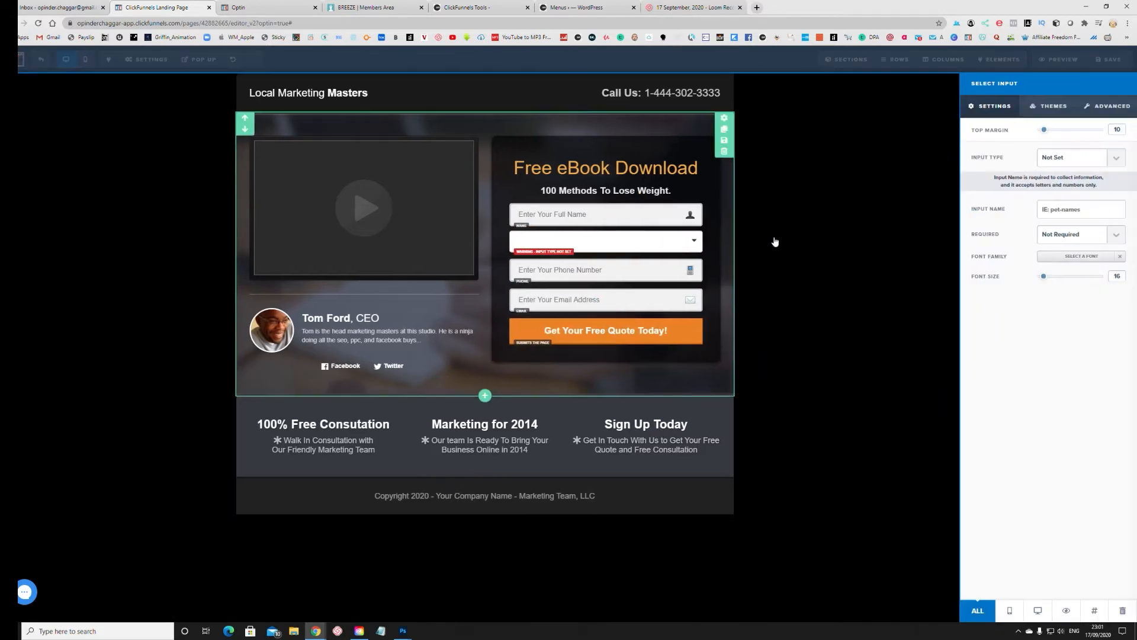
left_click(1081, 163)
left_click(1114, 160)
left_click(927, 233)
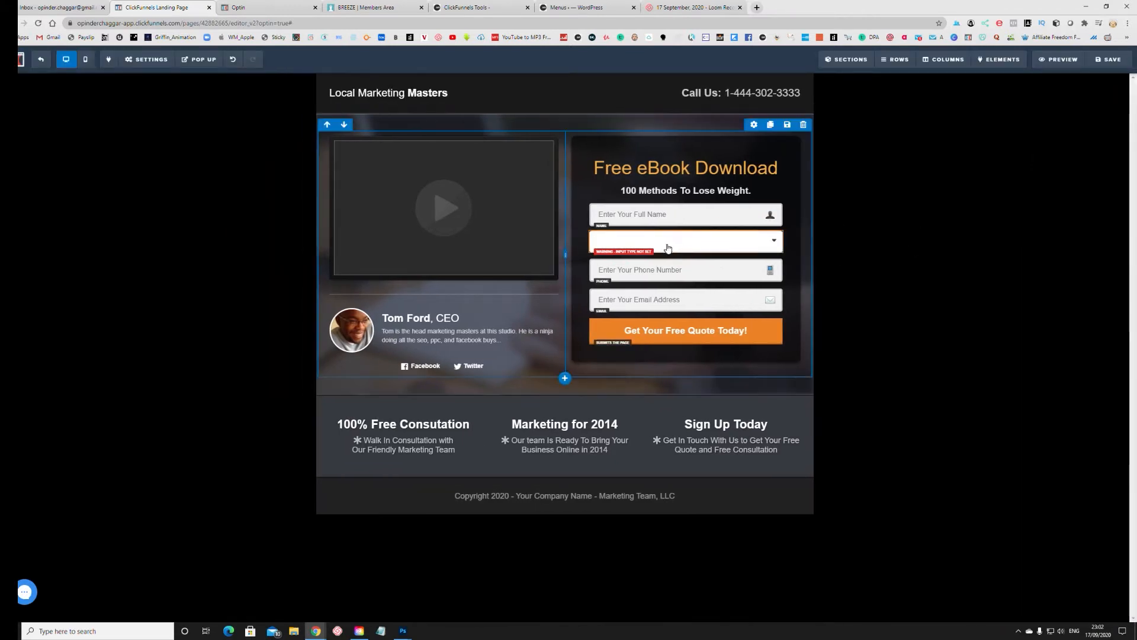
left_click(233, 59)
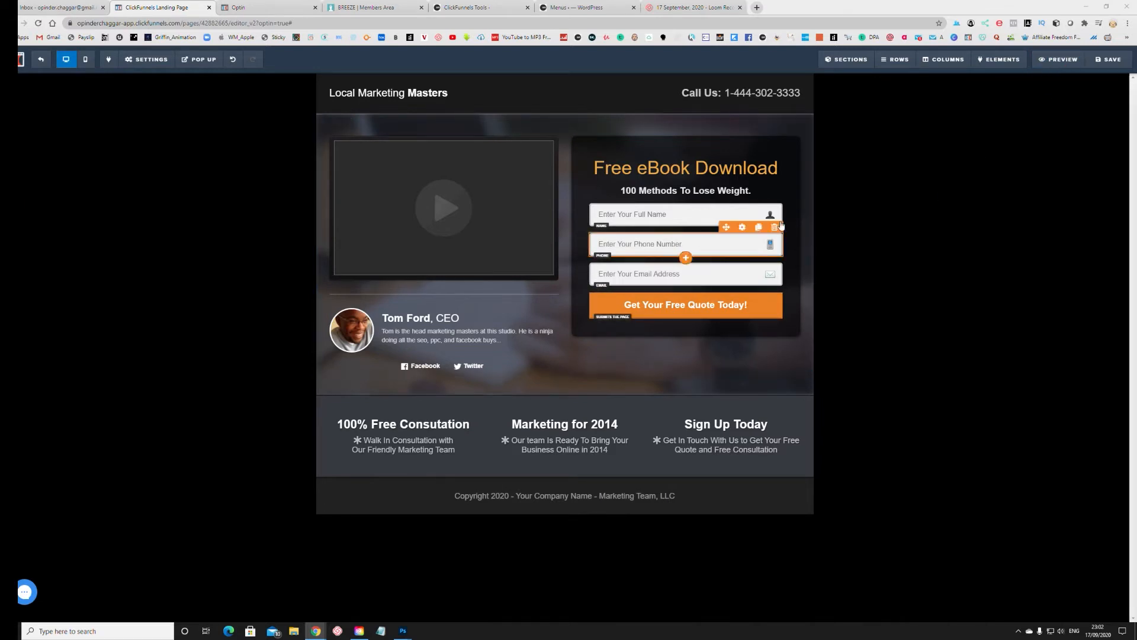
Add an input field between the email field and the submit button, and set its input type to Address
left_click(1002, 80)
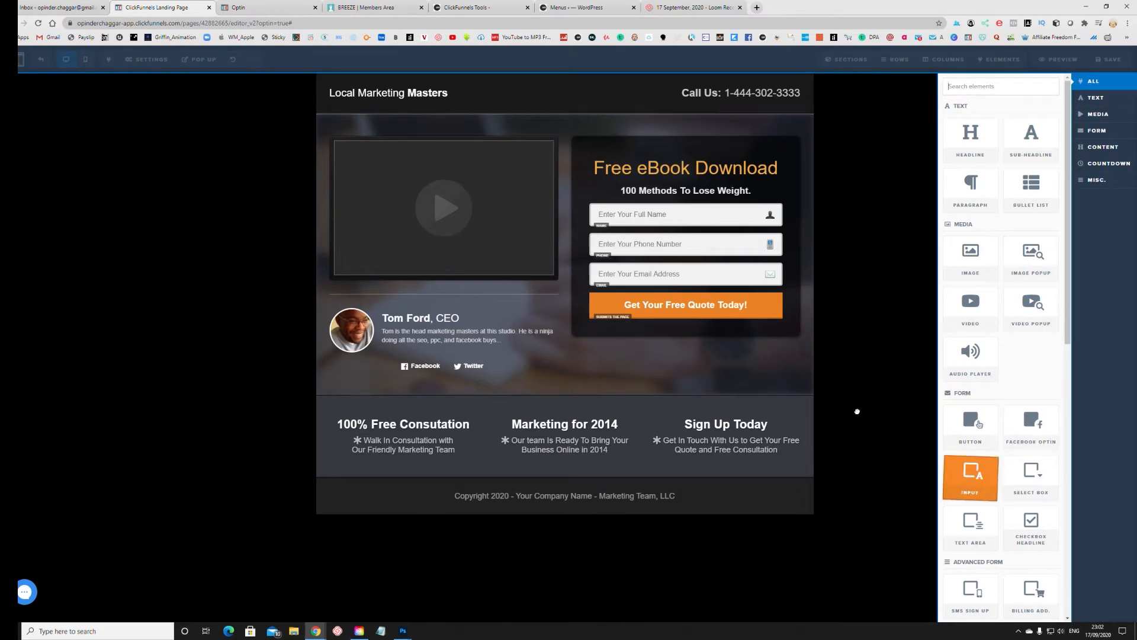
left_click_drag(857, 411, 691, 302)
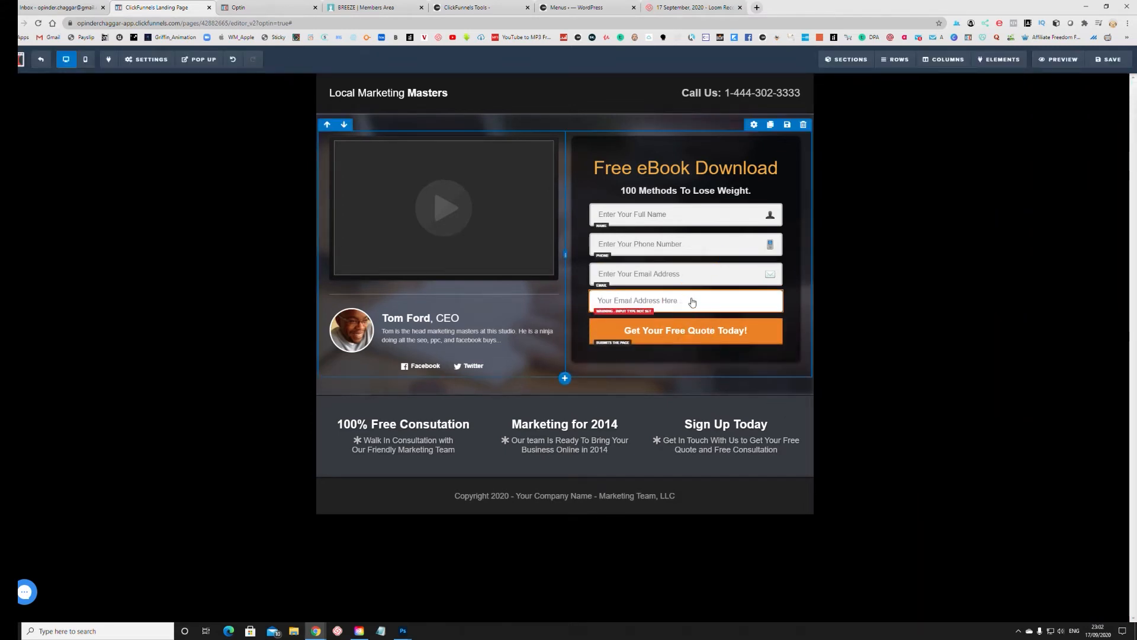
left_click(692, 302)
left_click(1098, 190)
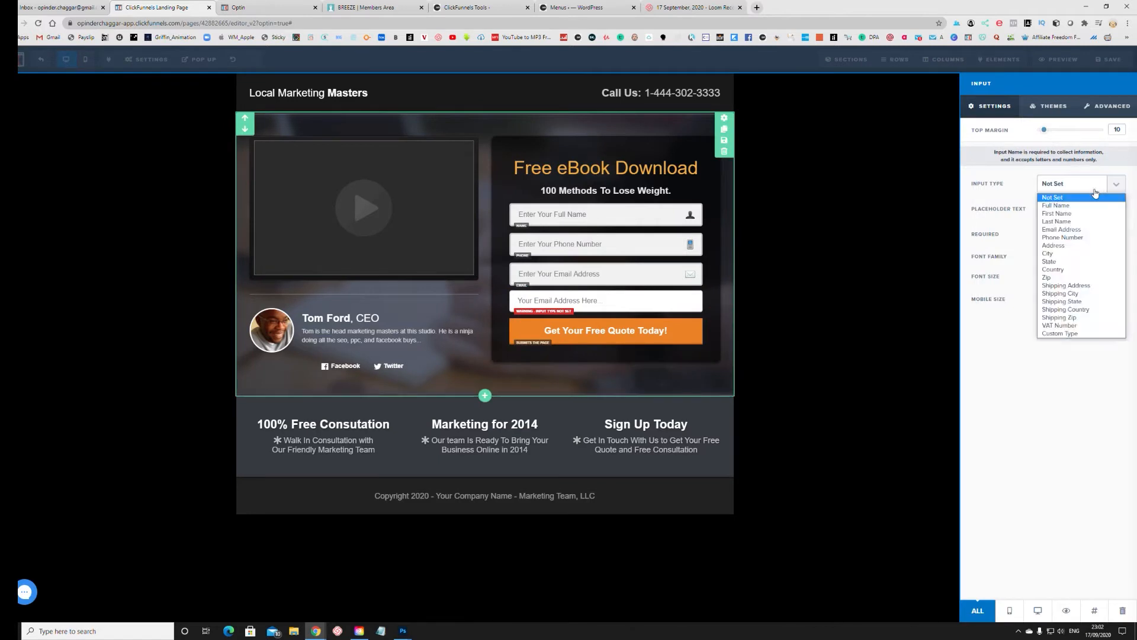
left_click(1069, 246)
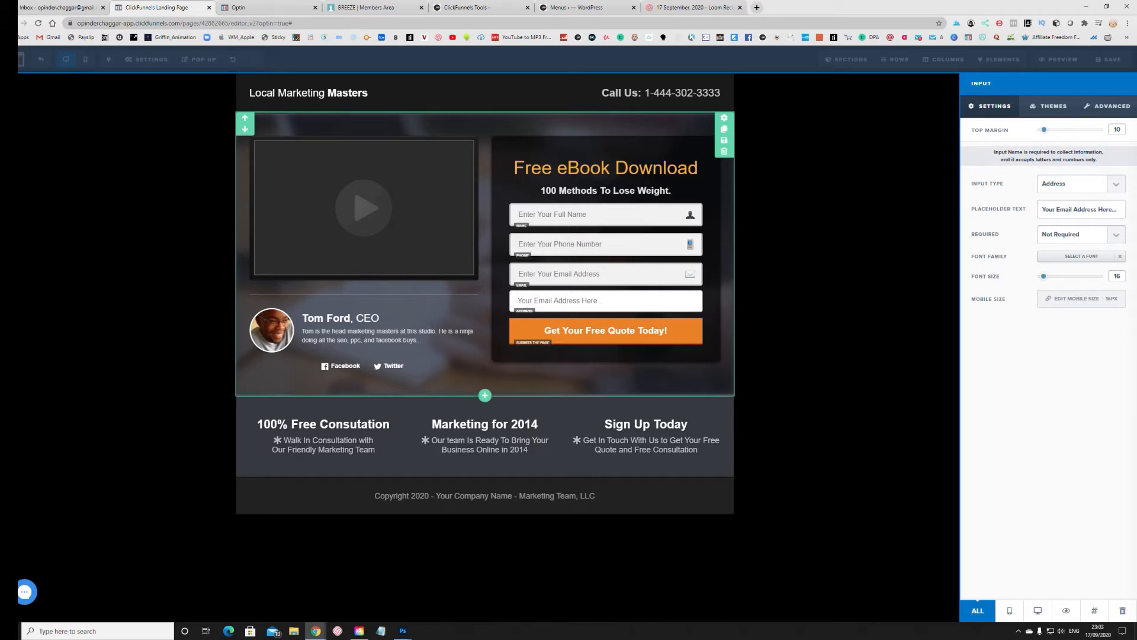
Try Shipping State as the new field's input type and switch it back to Address
left_click(1115, 184)
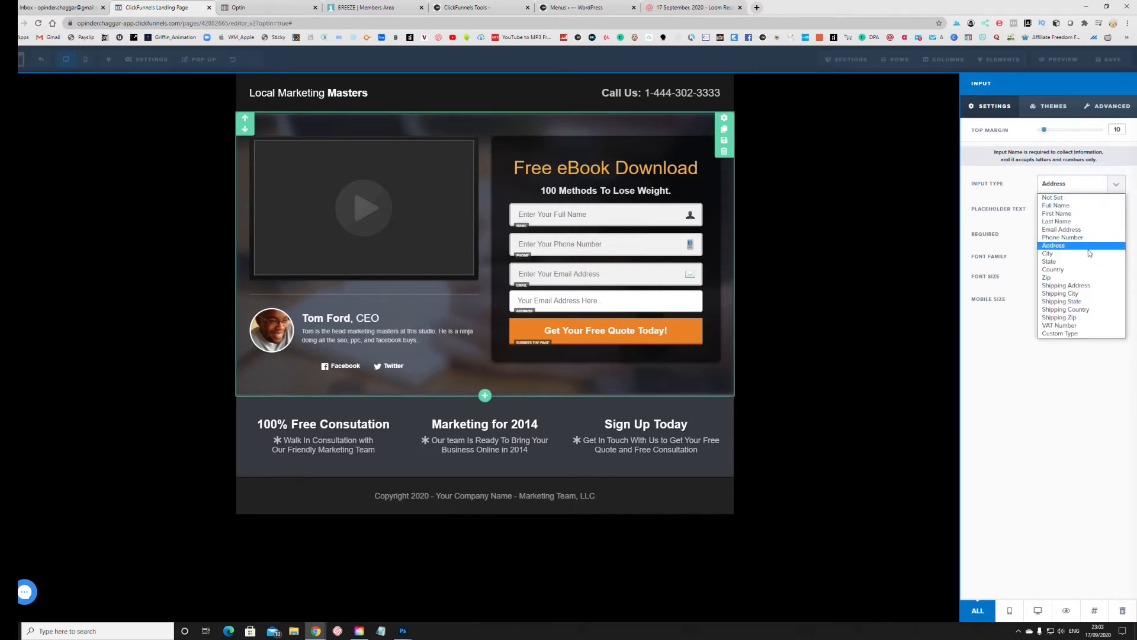
left_click(1079, 303)
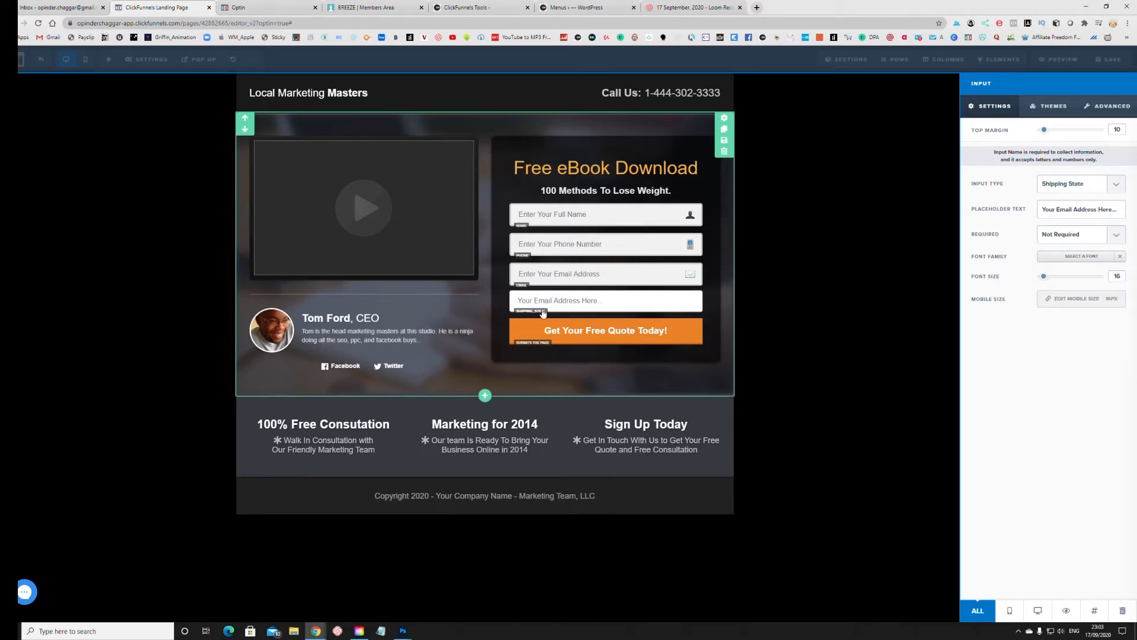
left_click(1125, 189)
left_click(1074, 237)
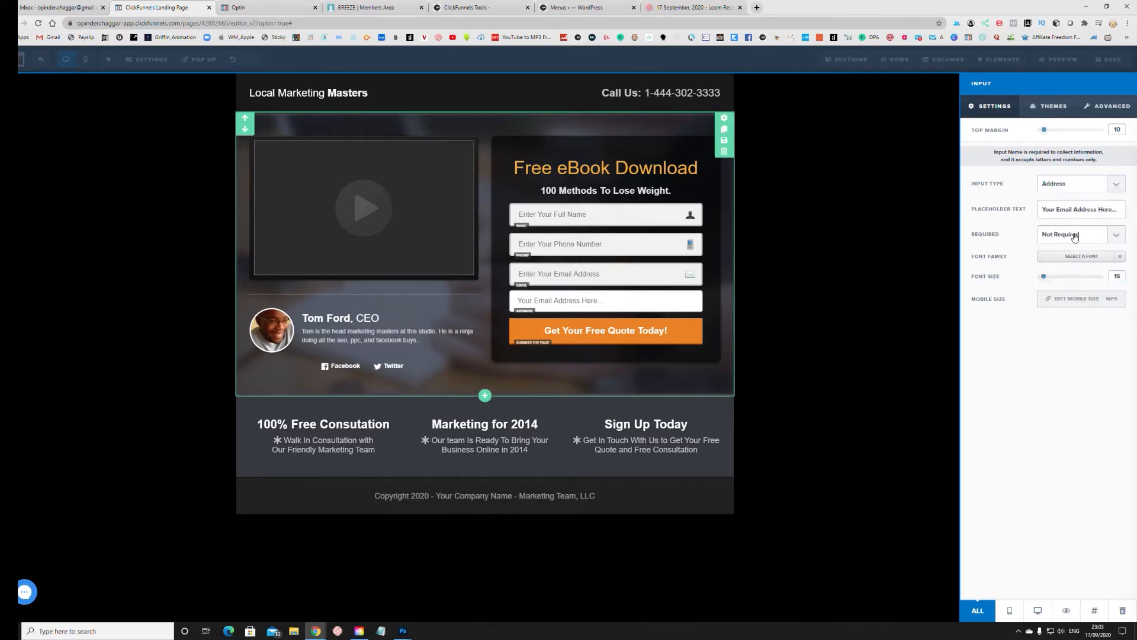
Set the address field's placeholder text to "Physical Address" and make the field required
triple_click(1098, 211)
type("Physical Address")
left_click(1117, 237)
left_click(1117, 236)
left_click(1117, 236)
left_click(1100, 261)
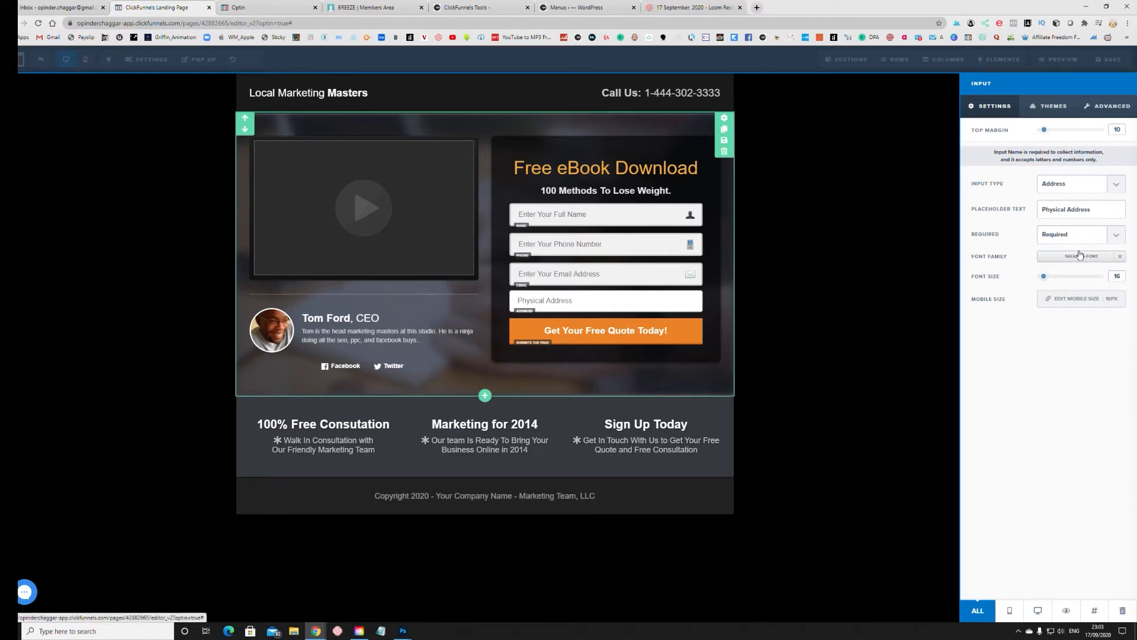
Increase the address field's font size slightly
left_click_drag(1043, 276, 1046, 277)
left_click(868, 336)
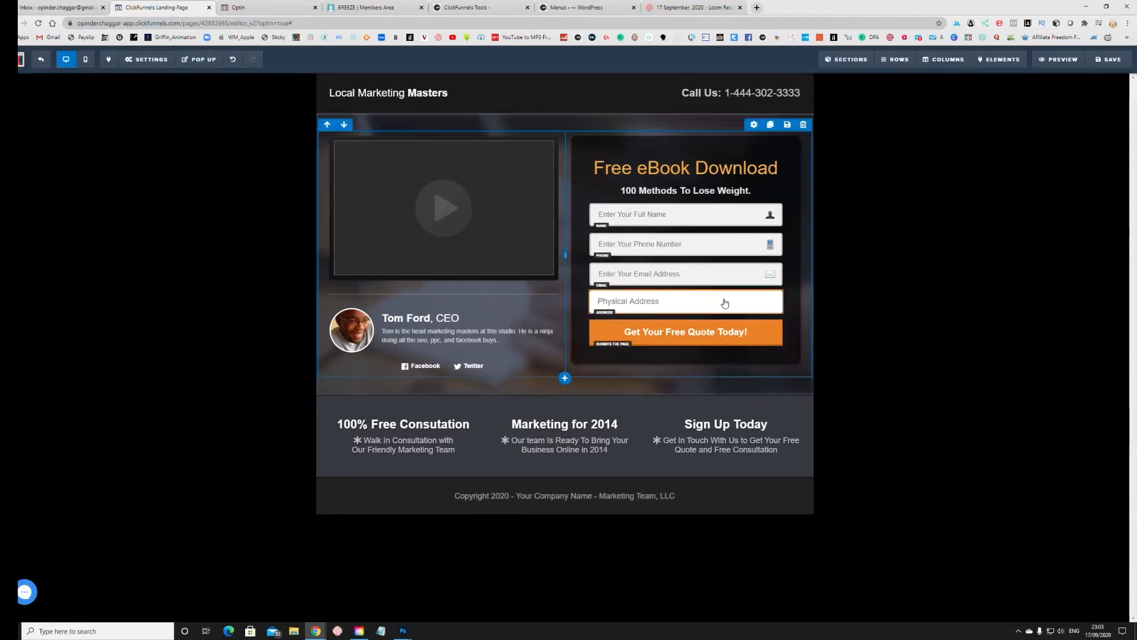
Delete the Physical Address field from the optin form
mouse_move(725, 303)
left_click(774, 286)
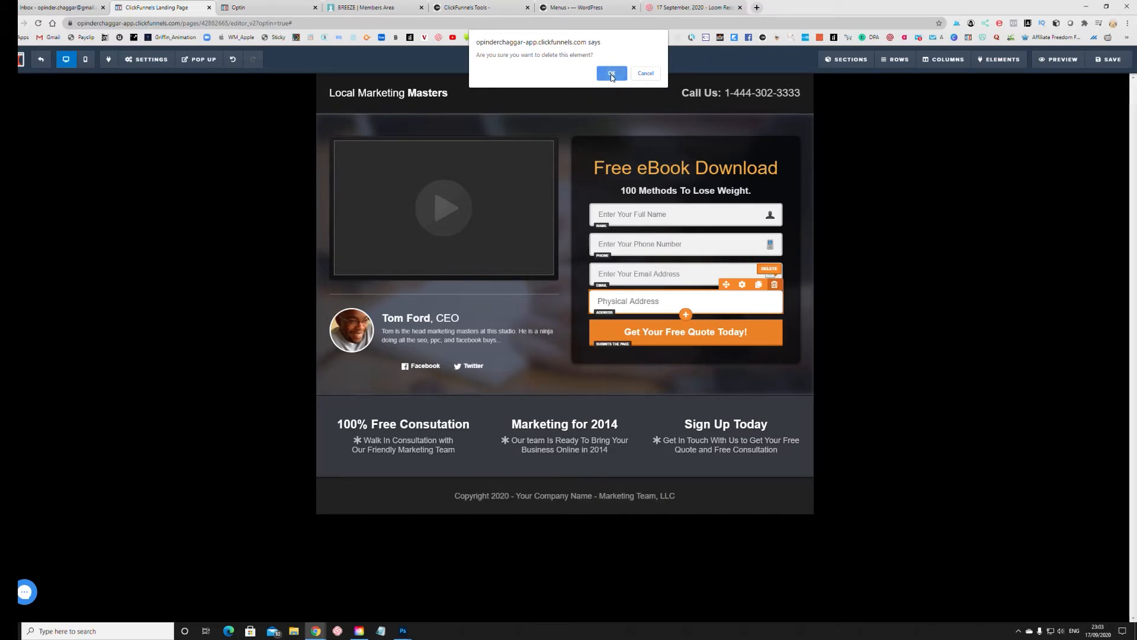
left_click(612, 74)
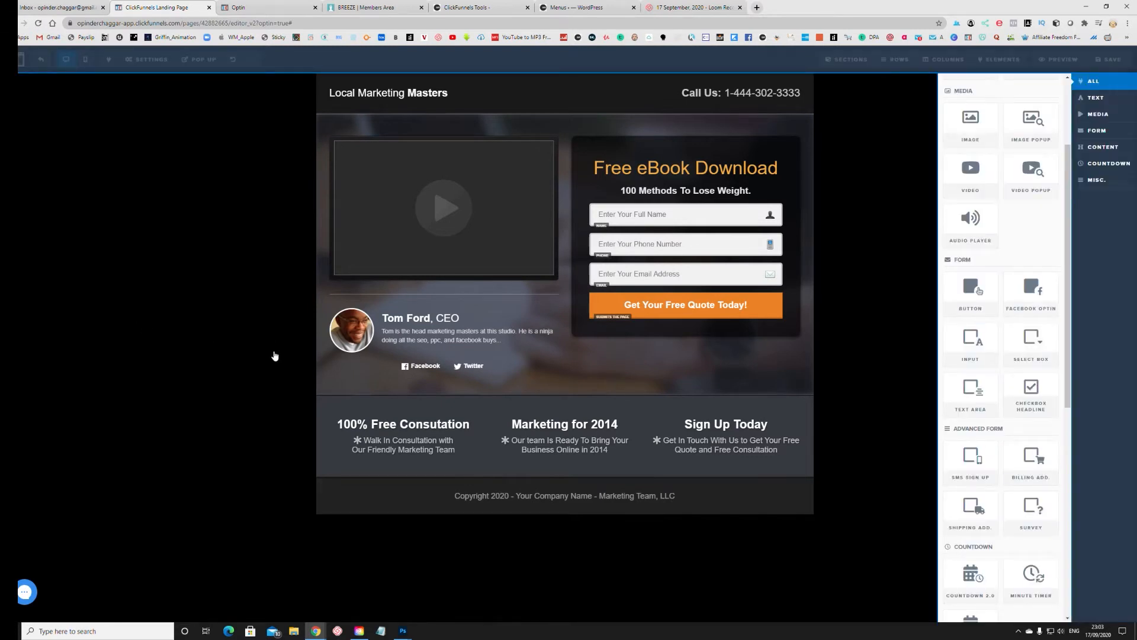
Add a Minute Timer element below the optin form's submit button
scroll(1028, 469, "down", 3)
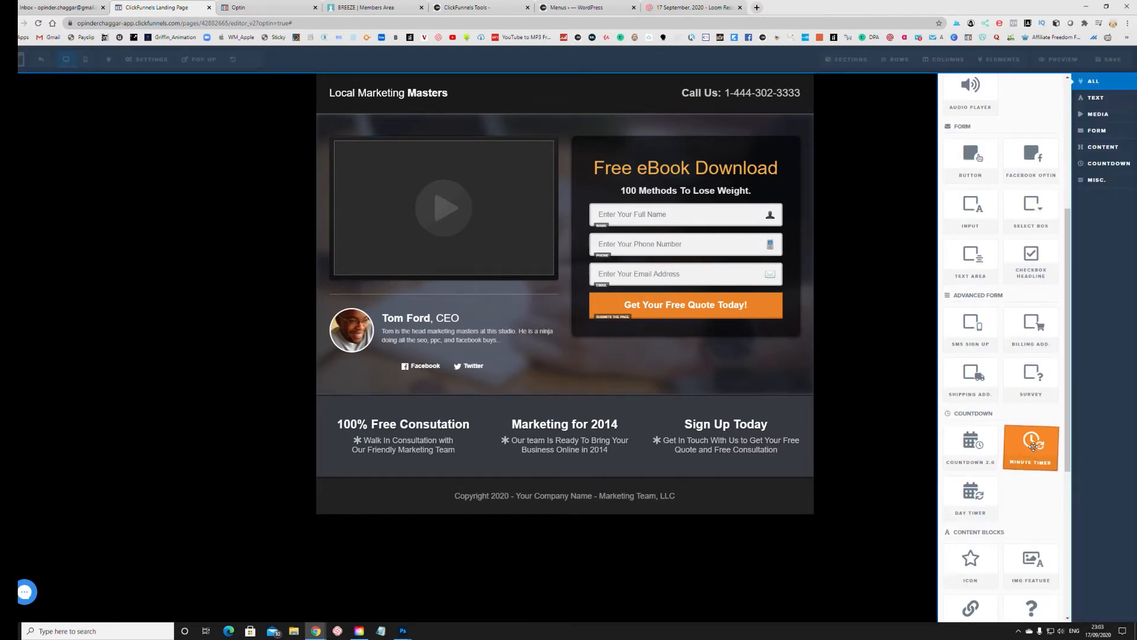
left_click(788, 395)
mouse_move(686, 323)
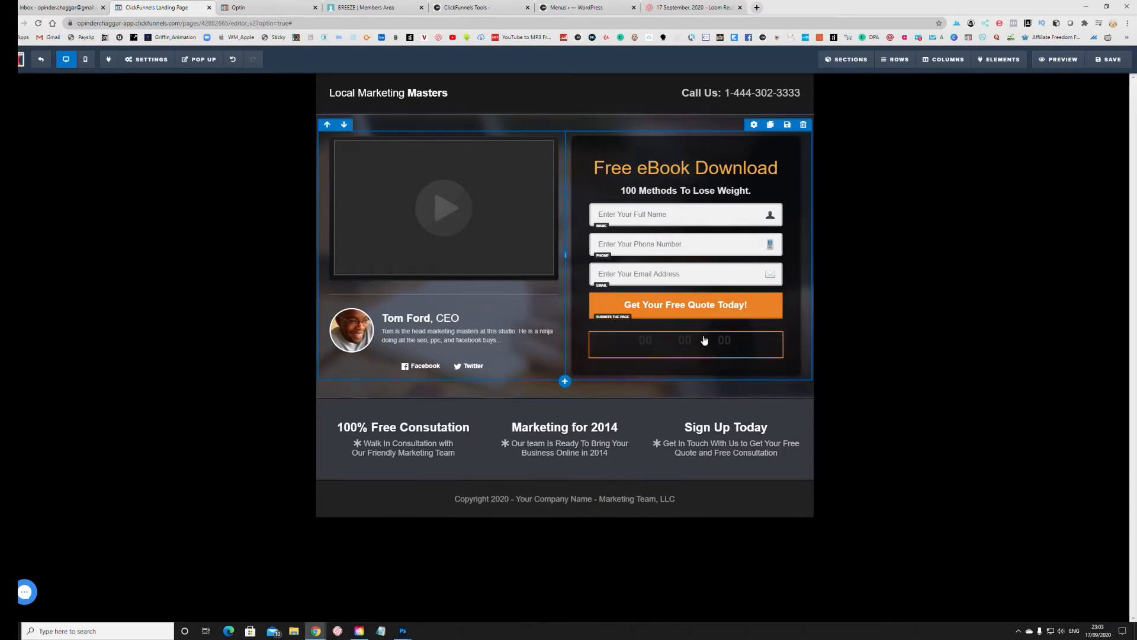
Set the countdown timer's duration to 15 minutes, keeping English and the Auto Reset Timer re-visit action
left_click(704, 344)
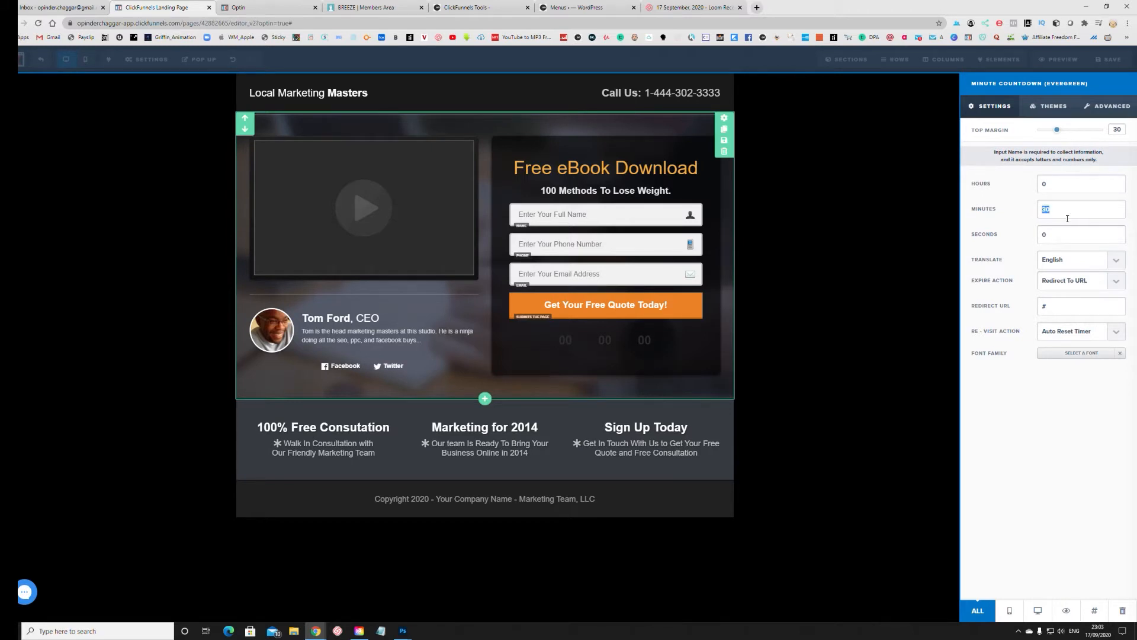
left_click(1088, 263)
left_click(1090, 262)
left_click(1096, 335)
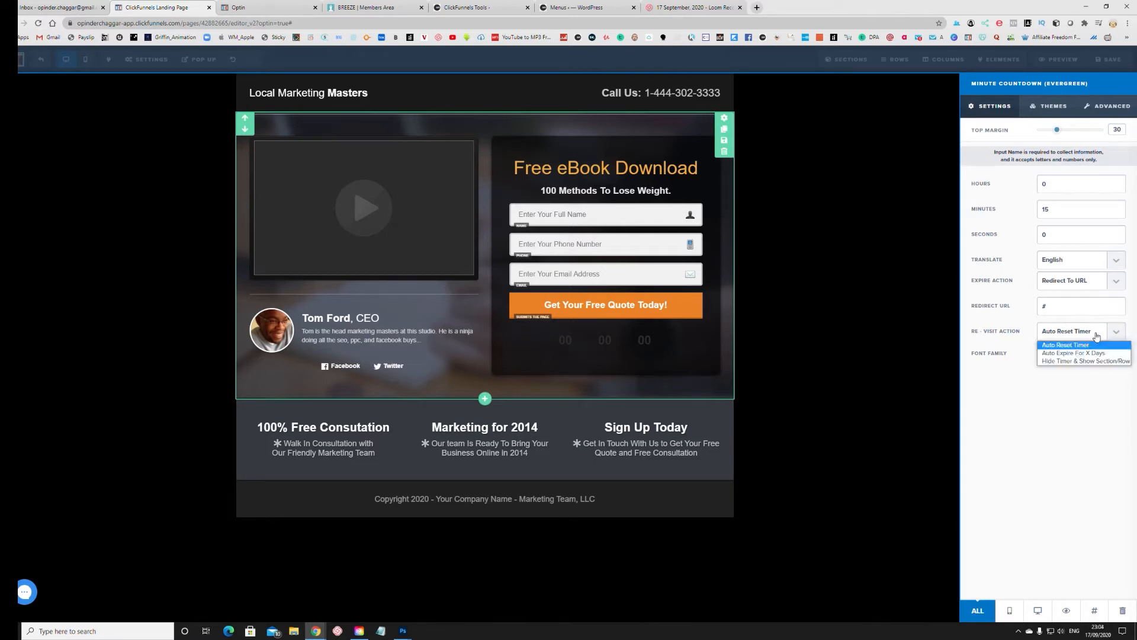
left_click(1083, 336)
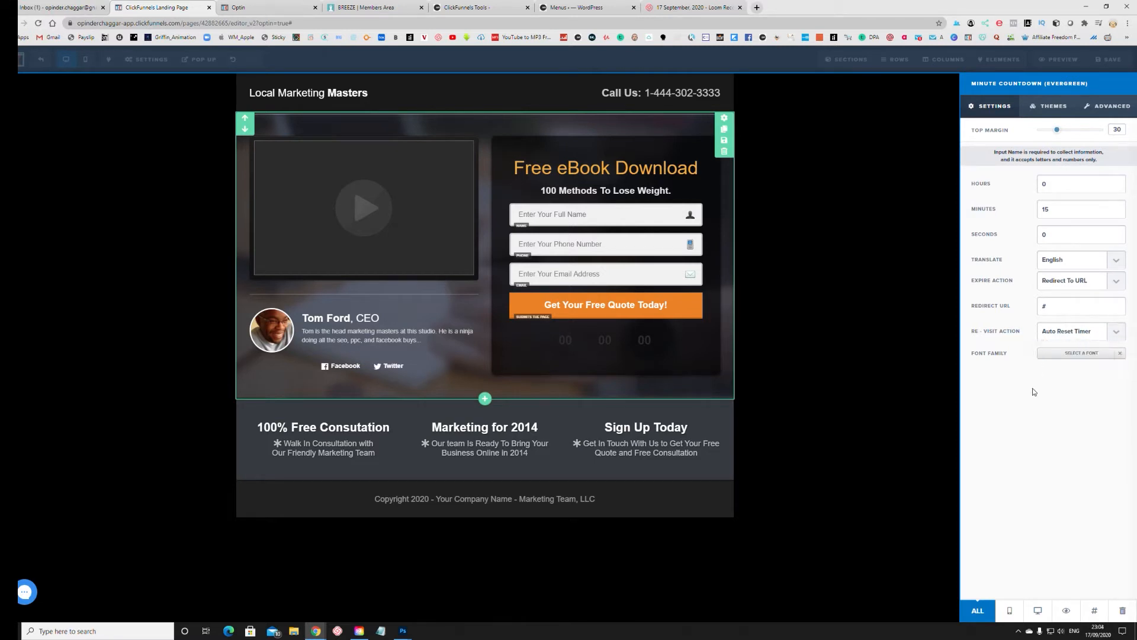
Apply the theme with white outlined circles on black to the countdown timer
left_click(1049, 106)
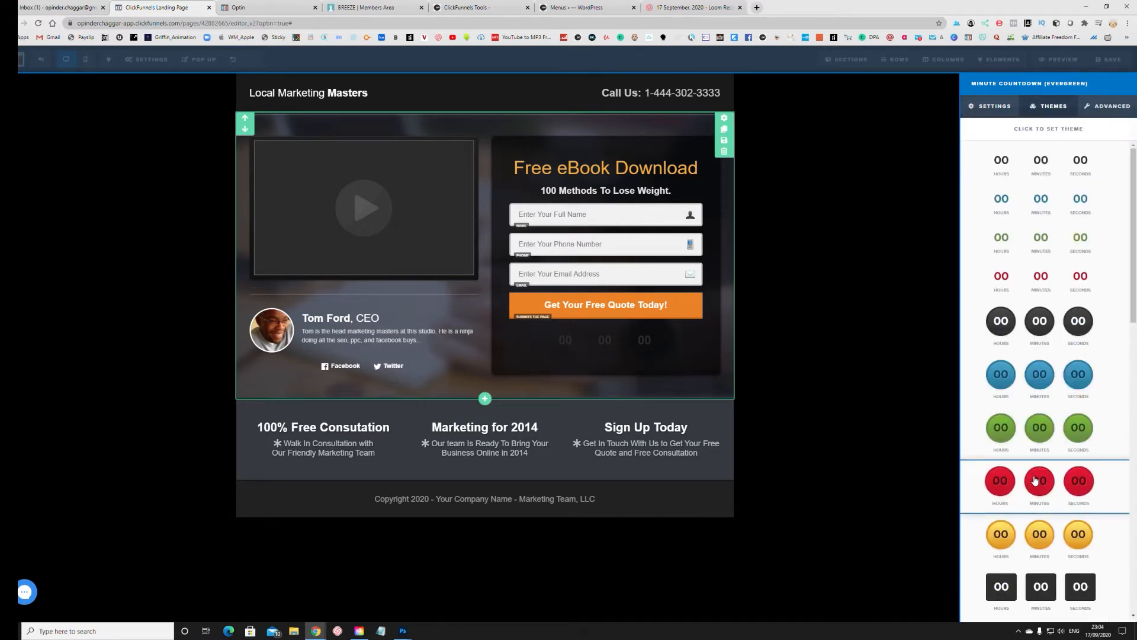
scroll(1034, 476, "down", 6)
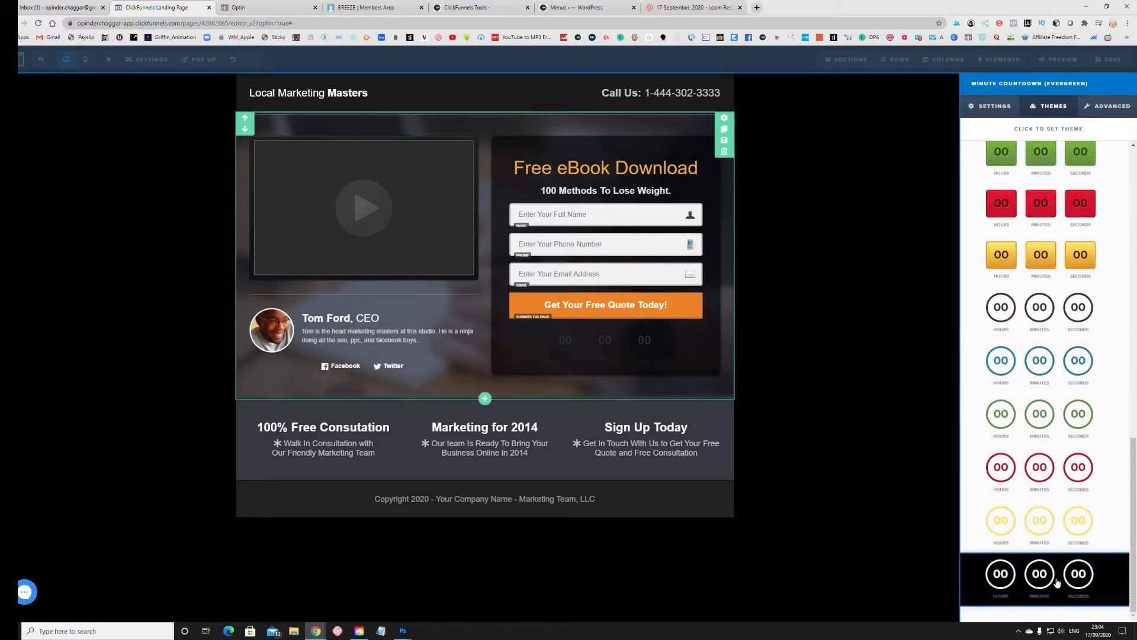
left_click(1058, 577)
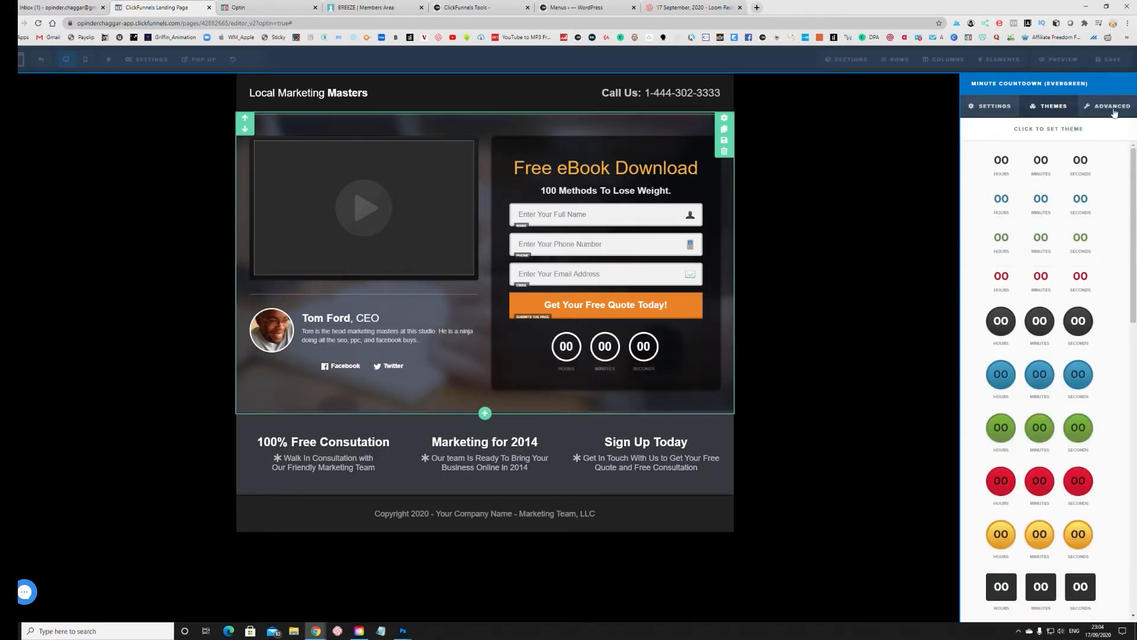
Try the Large size on the countdown timer, return it to Medium, and check its alignment and label weight options
left_click(1110, 109)
left_click(1106, 162)
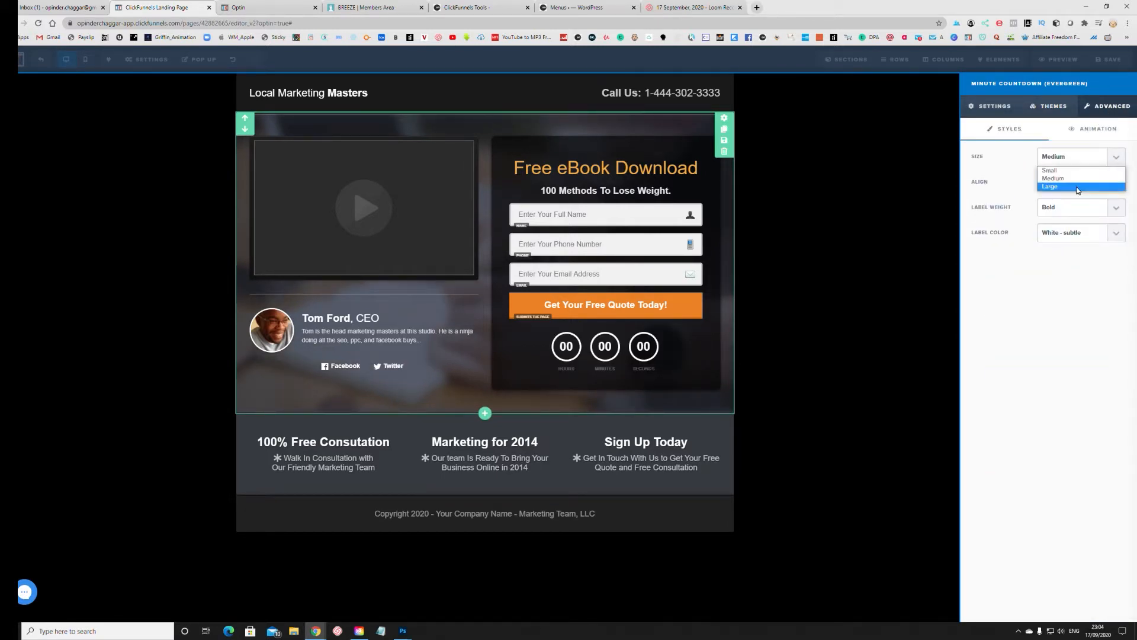
left_click(1078, 189)
left_click(1117, 163)
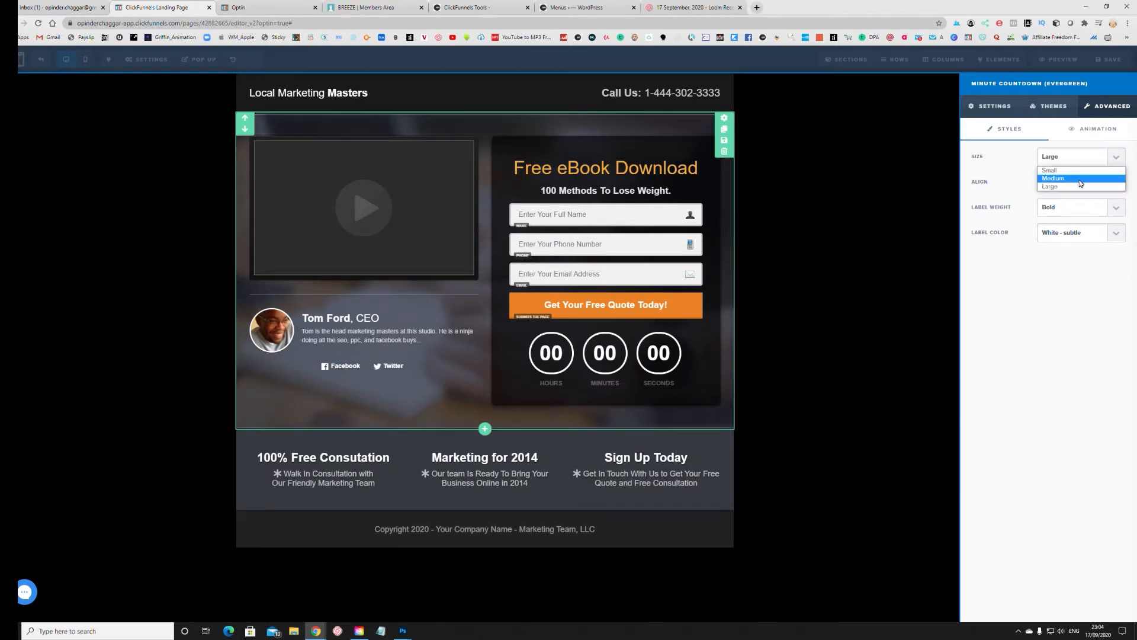
left_click(1093, 171)
left_click(1117, 157)
left_click(1085, 181)
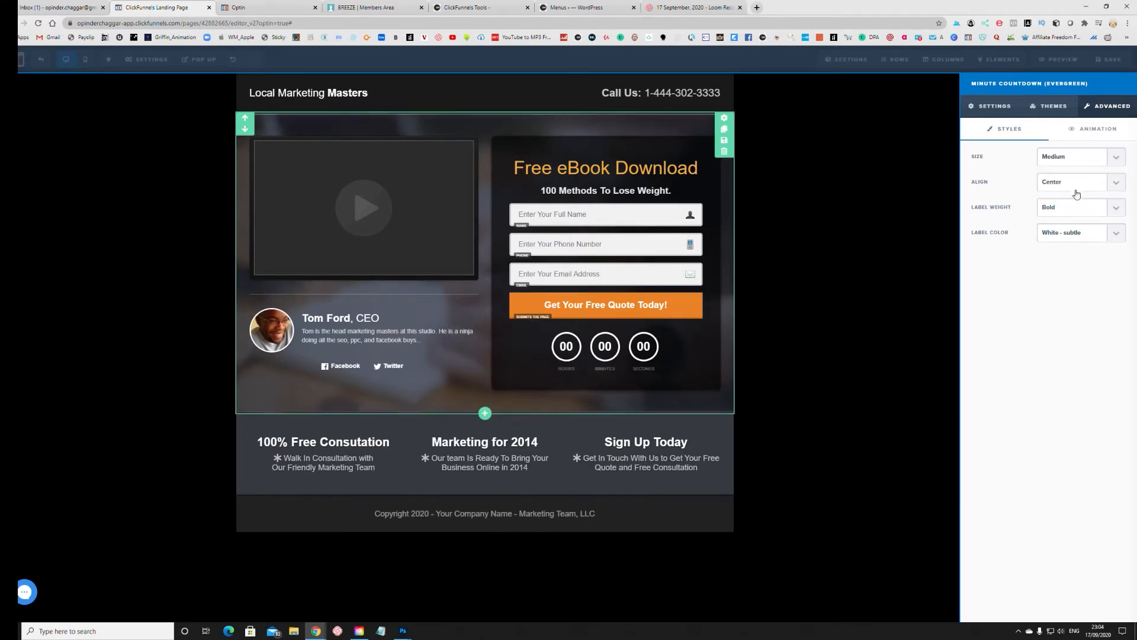
left_click(1077, 187)
left_click(1077, 188)
left_click(1069, 211)
left_click(1070, 211)
left_click(994, 106)
left_click(884, 209)
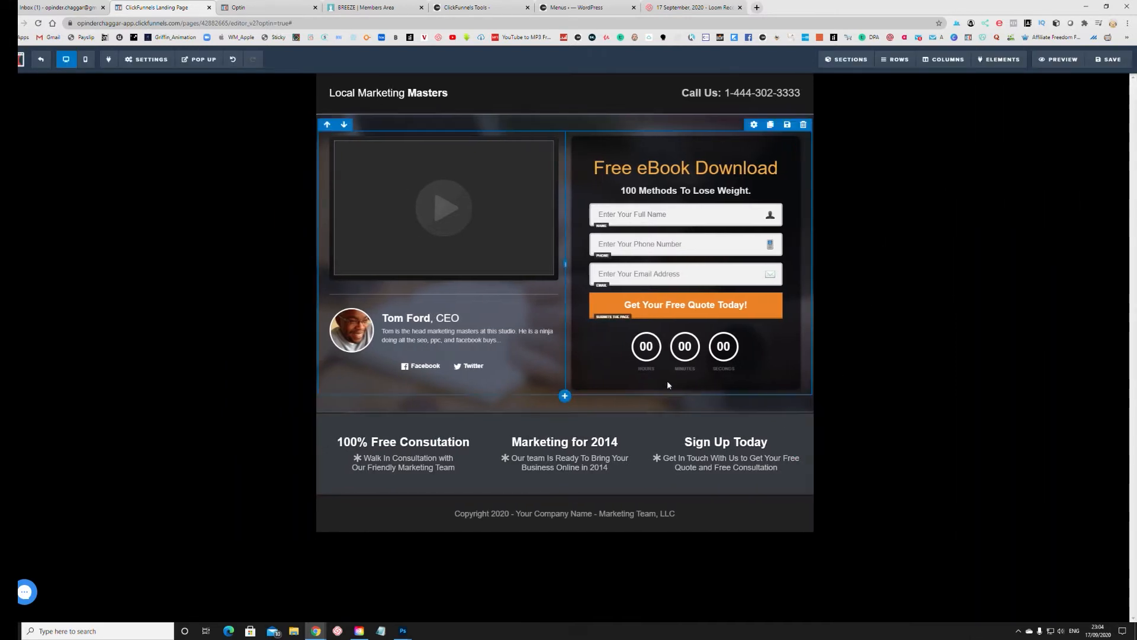
Save the landing page and preview it, then return to the editor
left_click(1108, 59)
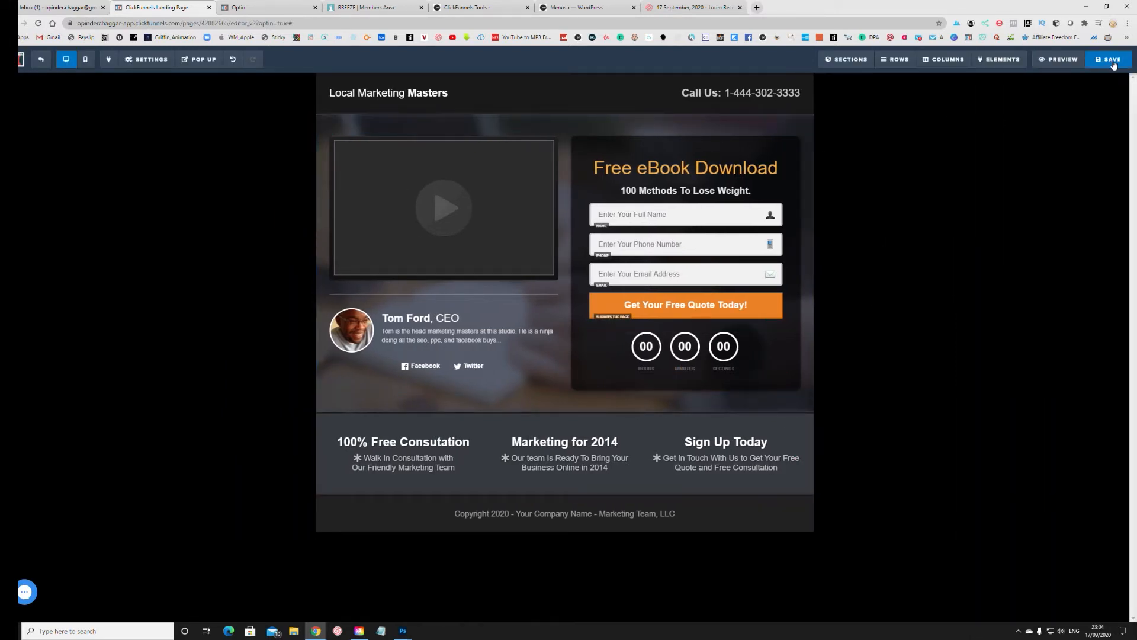
left_click(1059, 59)
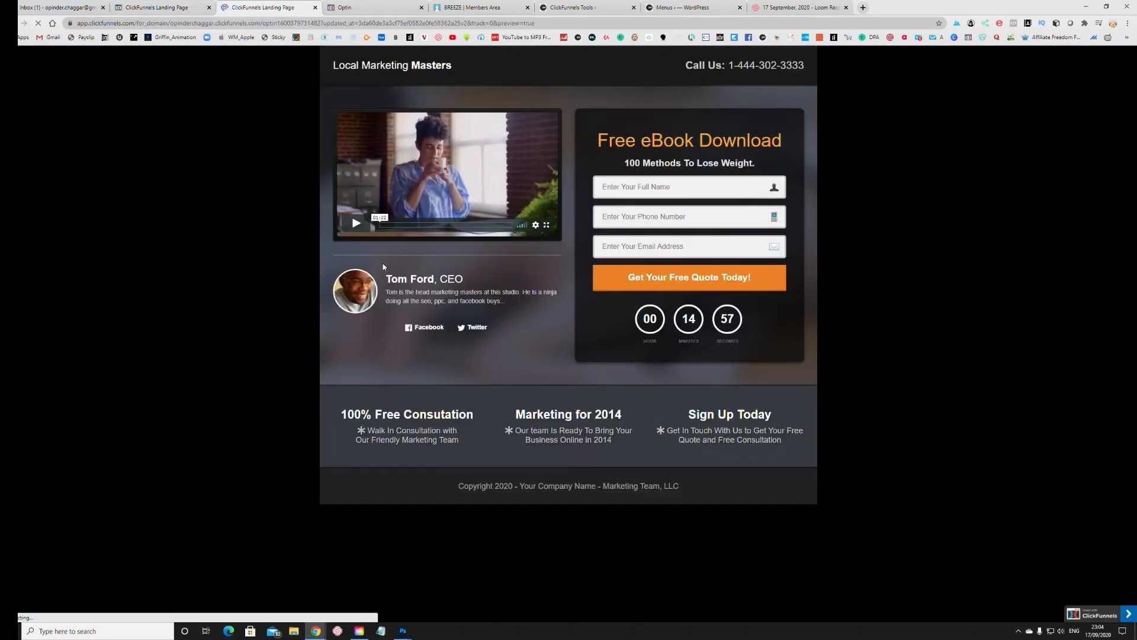
left_click(314, 8)
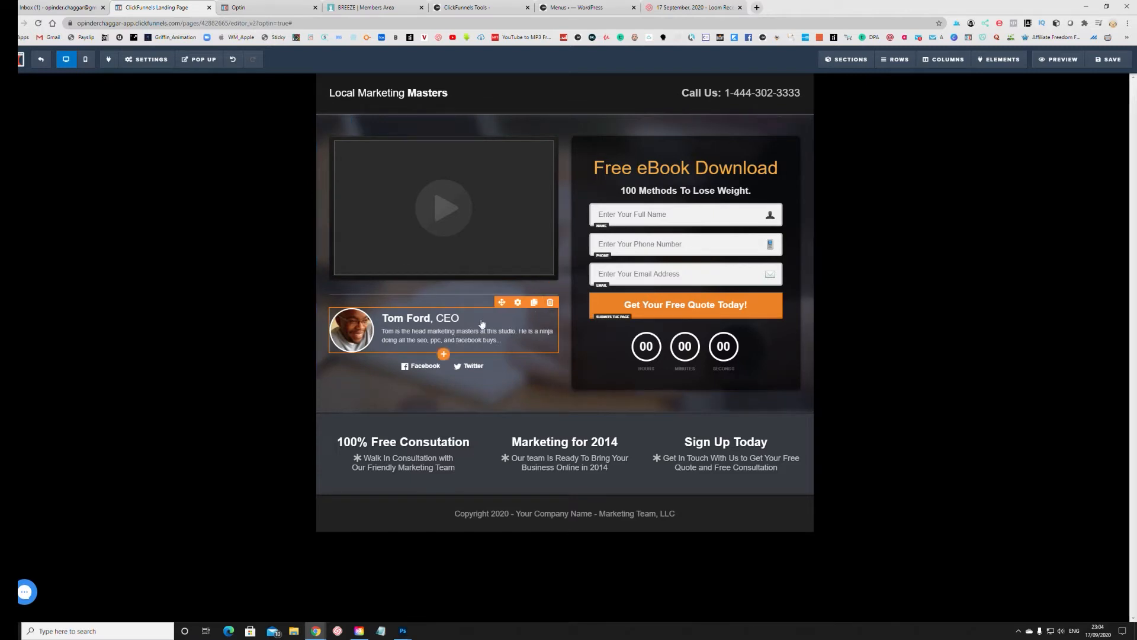
Delete the CEO profile block, the Facebook and Twitter links, and the divider line below the video
left_click(551, 303)
left_click(610, 79)
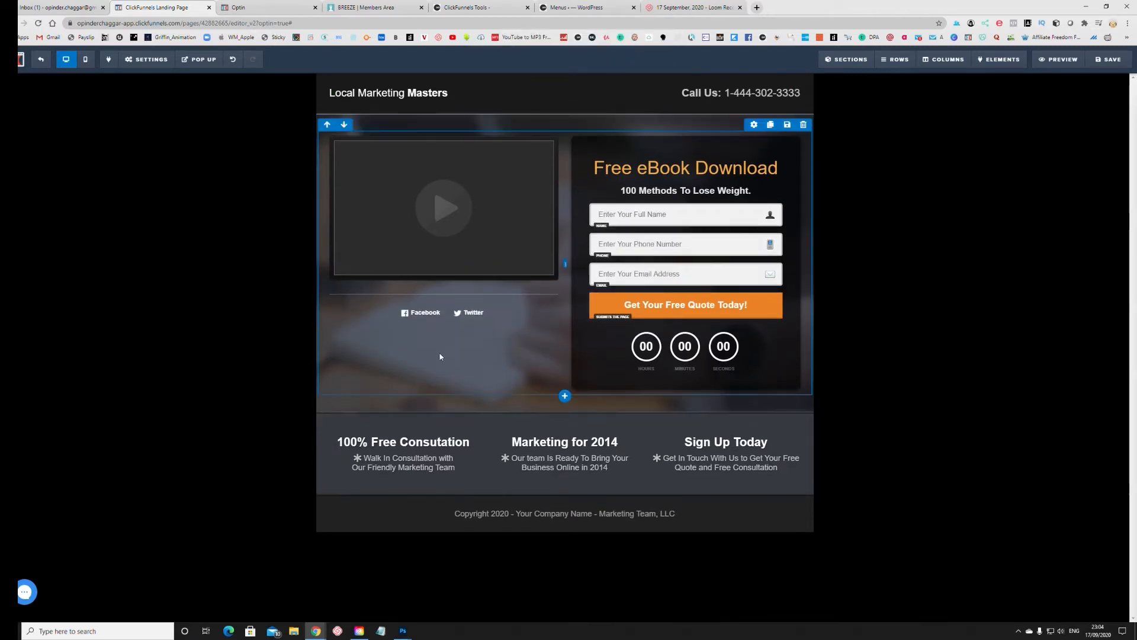
left_click(550, 303)
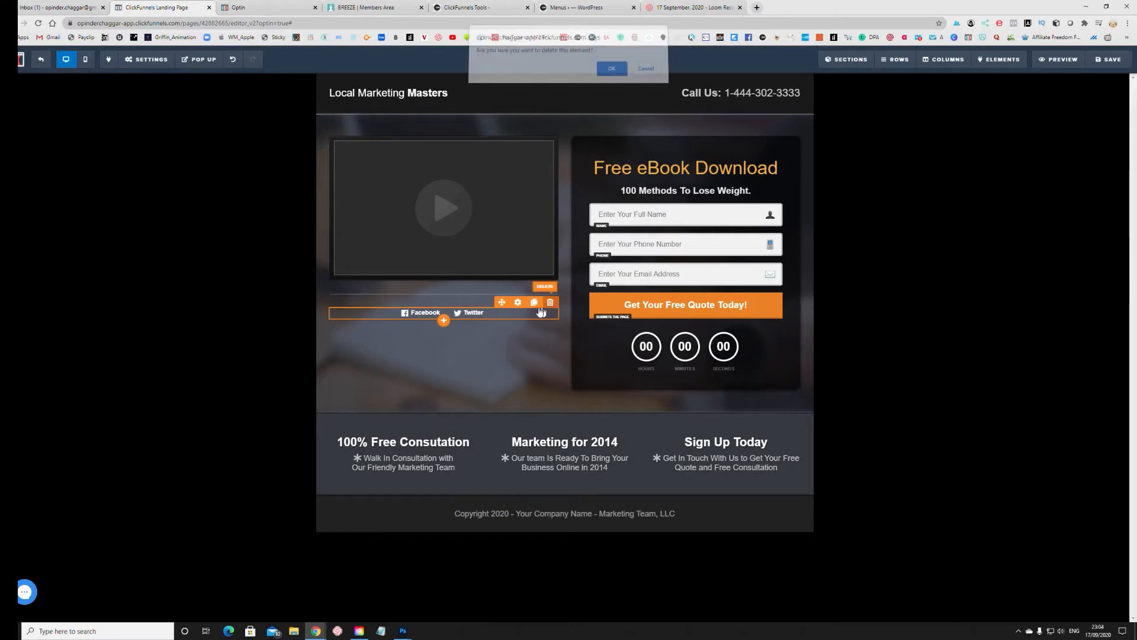
left_click(611, 75)
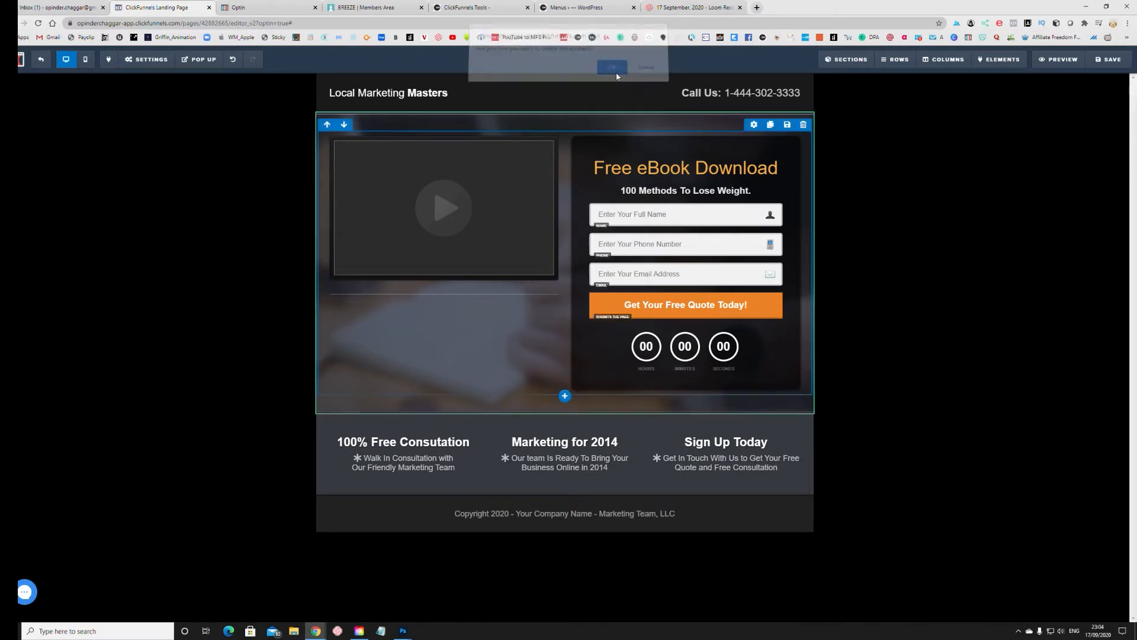
left_click(550, 283)
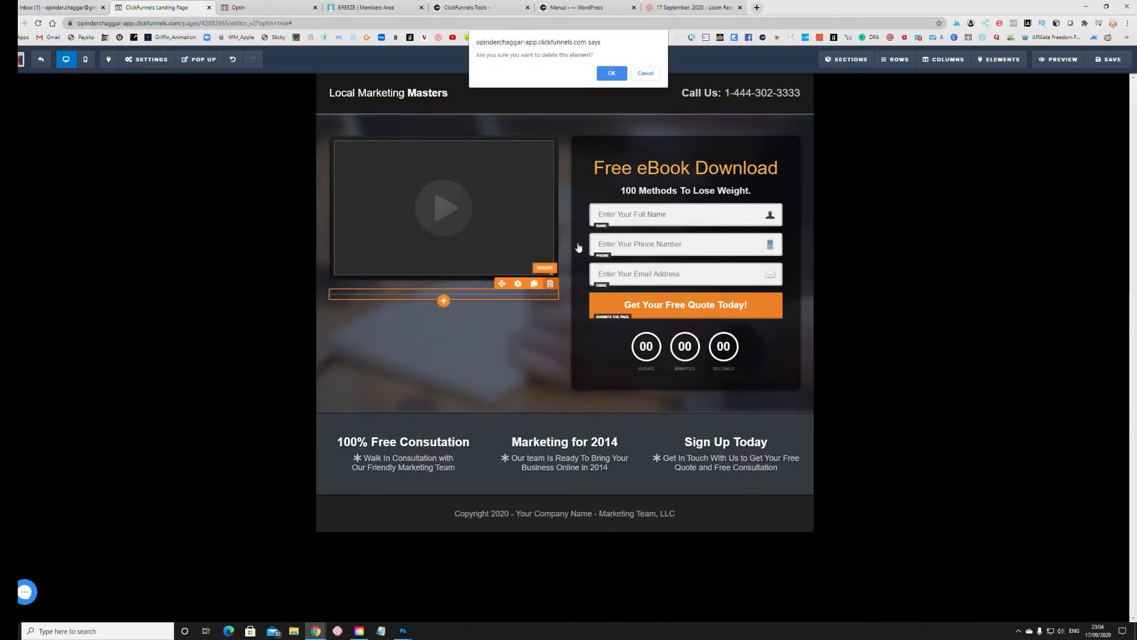
left_click(611, 73)
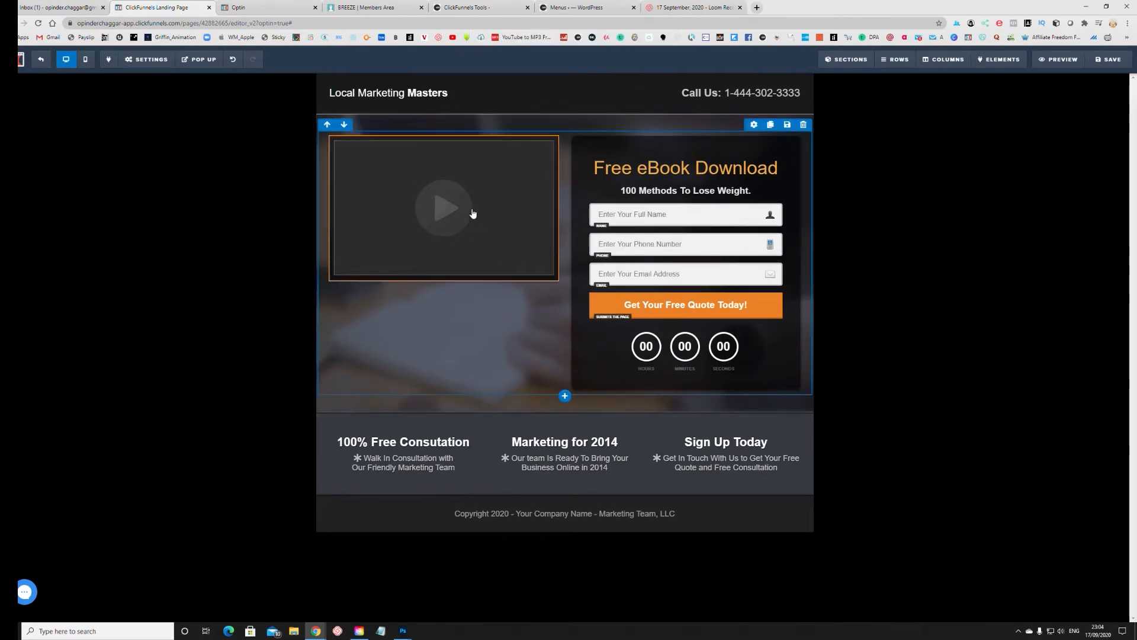
Add an Image element directly below the video
mouse_move(497, 199)
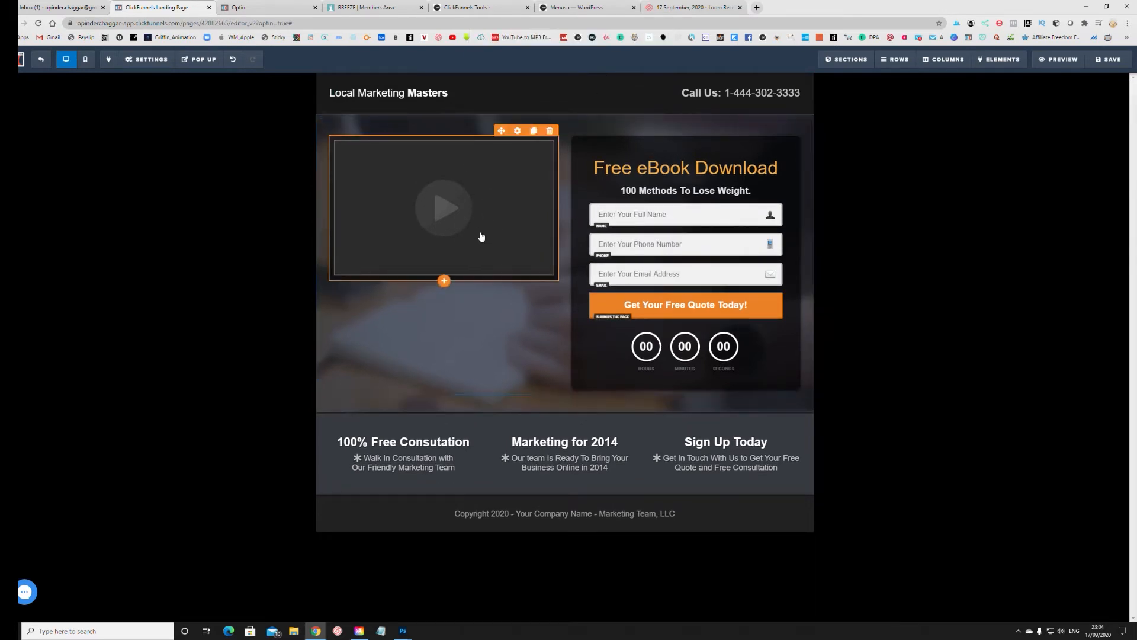
mouse_move(444, 232)
left_click(444, 282)
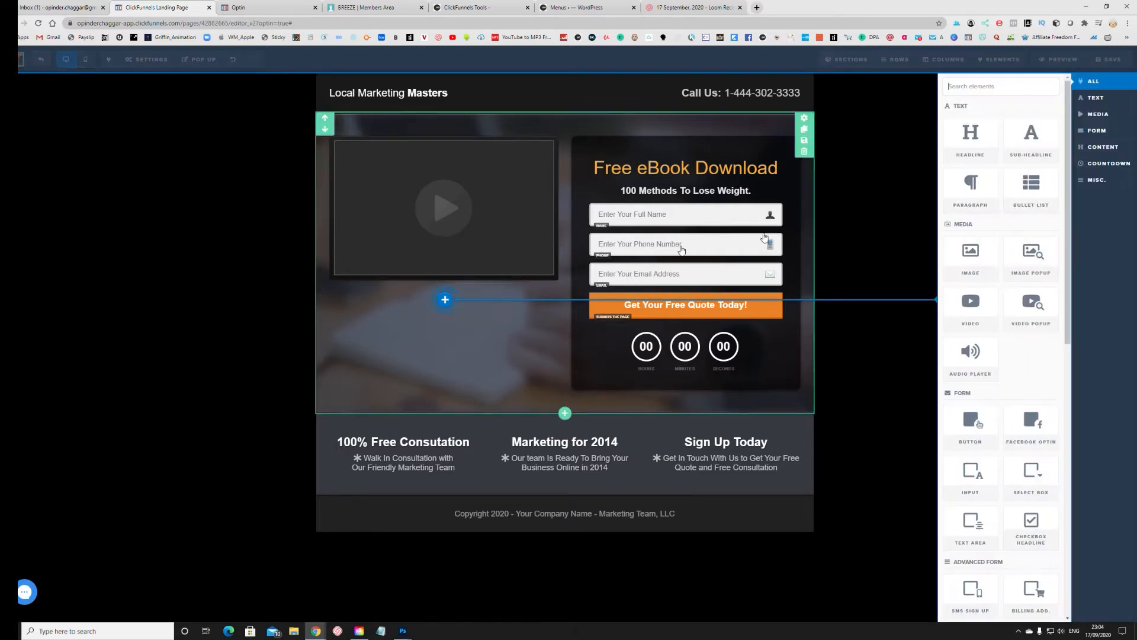
left_click(1009, 260)
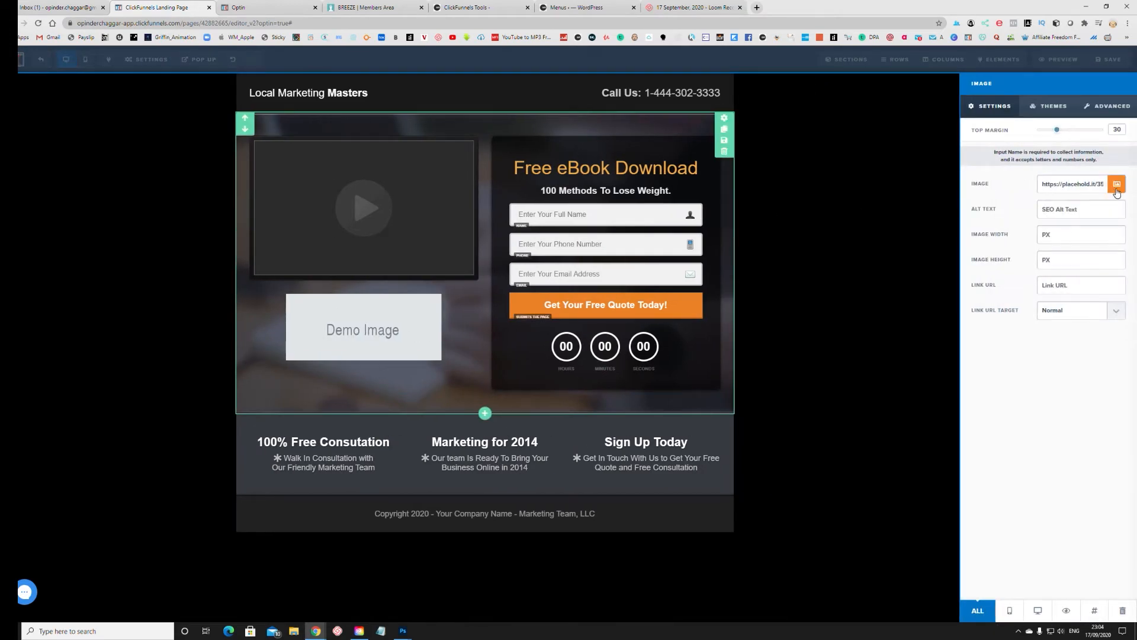
Replace the demo image with the "100 Weight Loss Tips" book cover from the uploaded images
left_click(1117, 185)
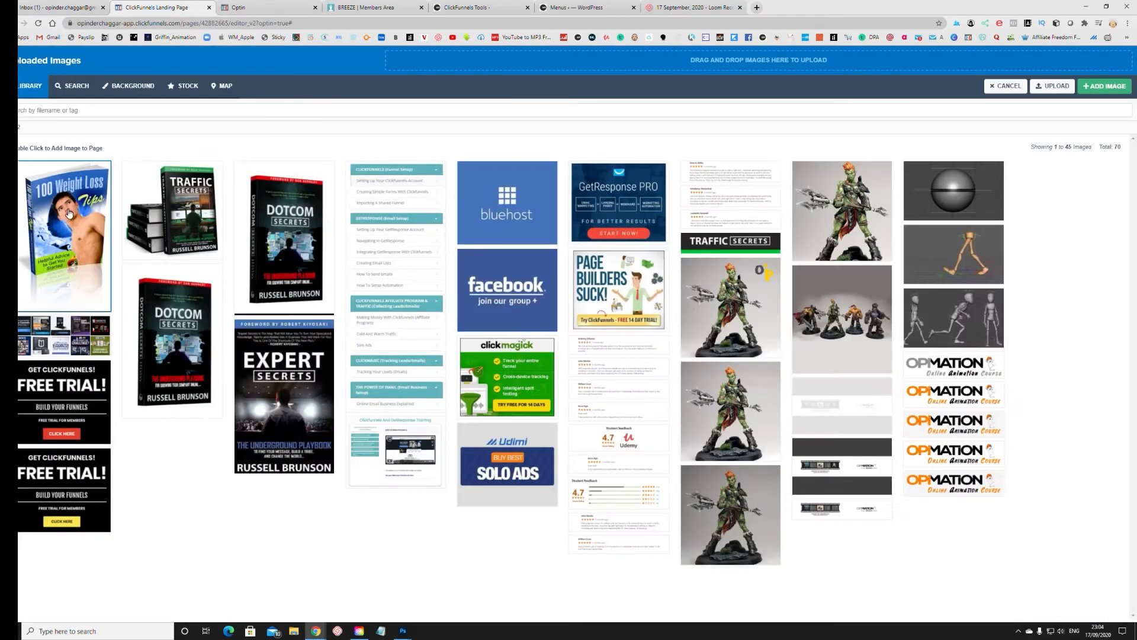
left_click(69, 214)
left_click(1108, 88)
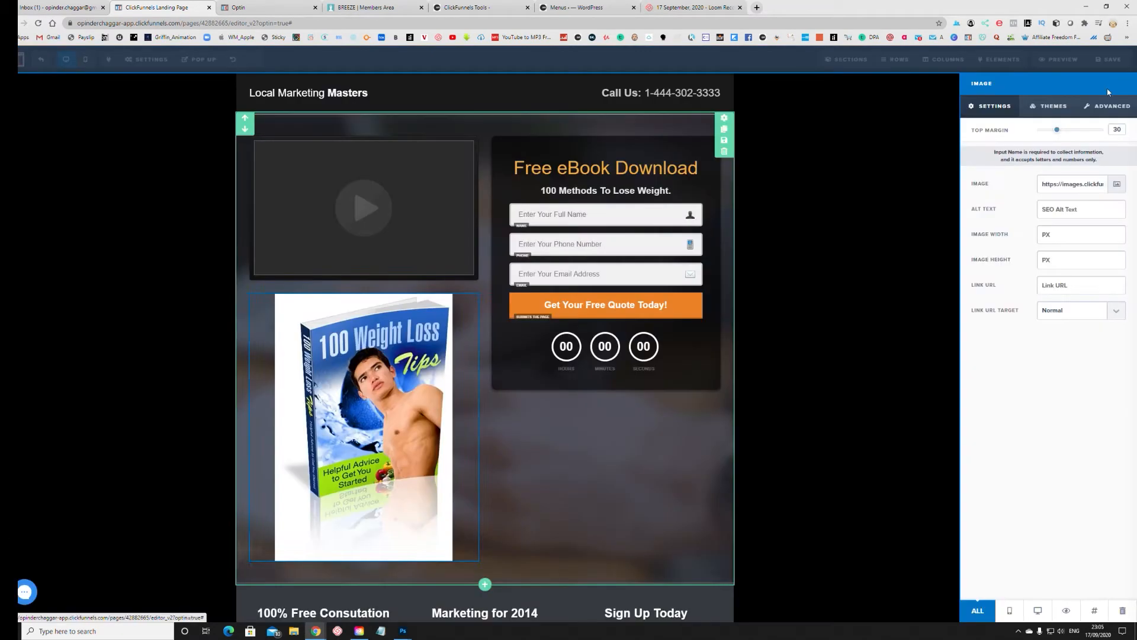
Delete the video element above the book cover image
left_click(403, 195)
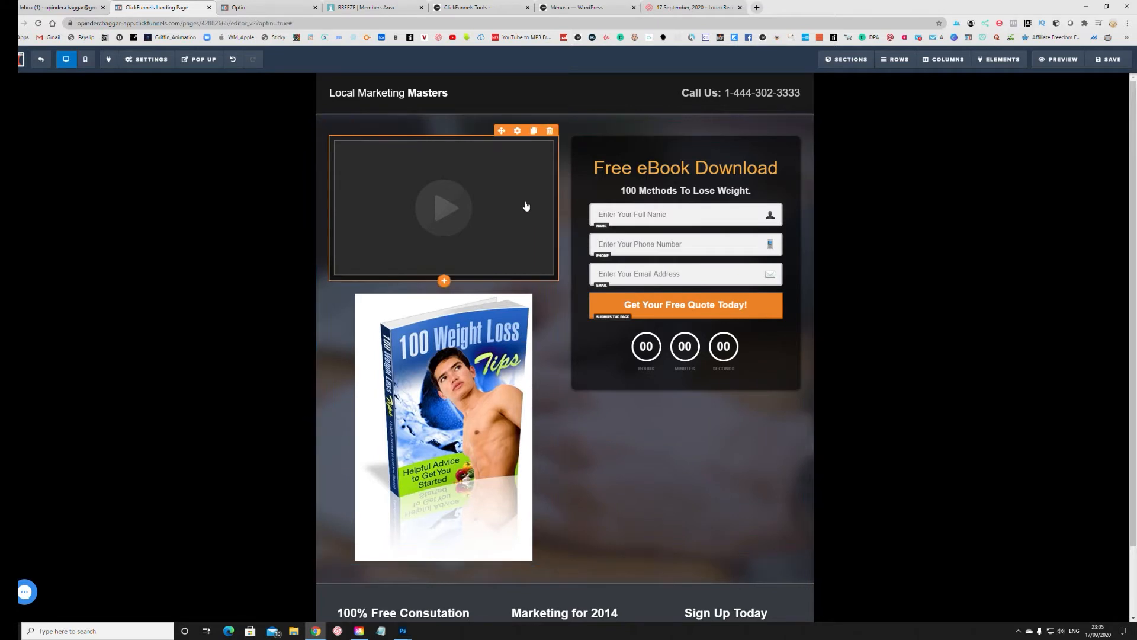
left_click(550, 130)
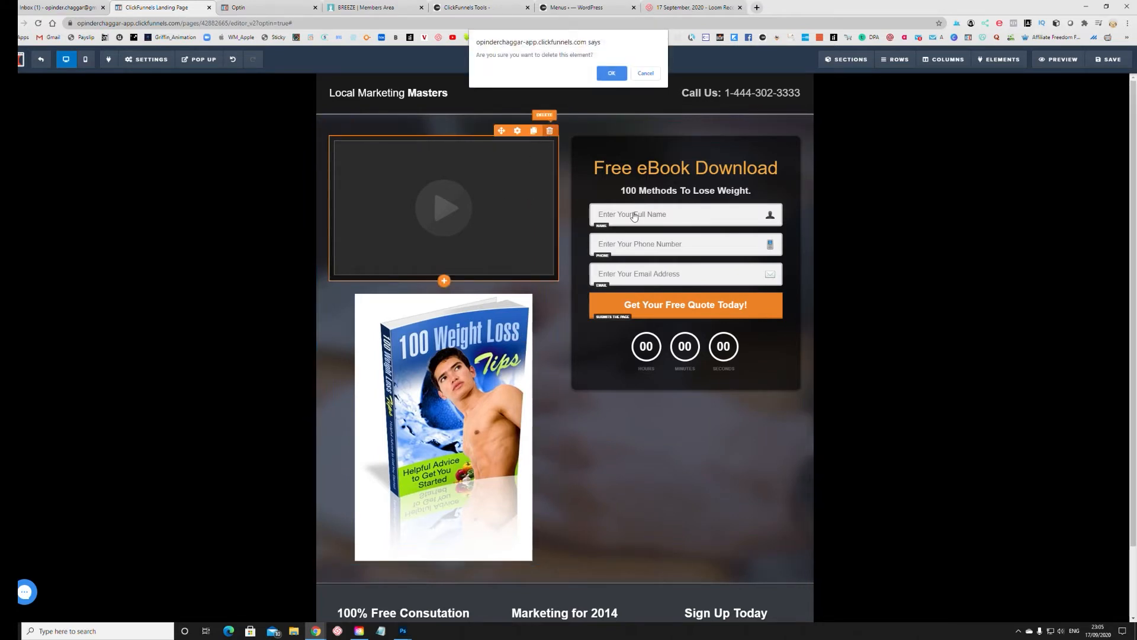
left_click(610, 71)
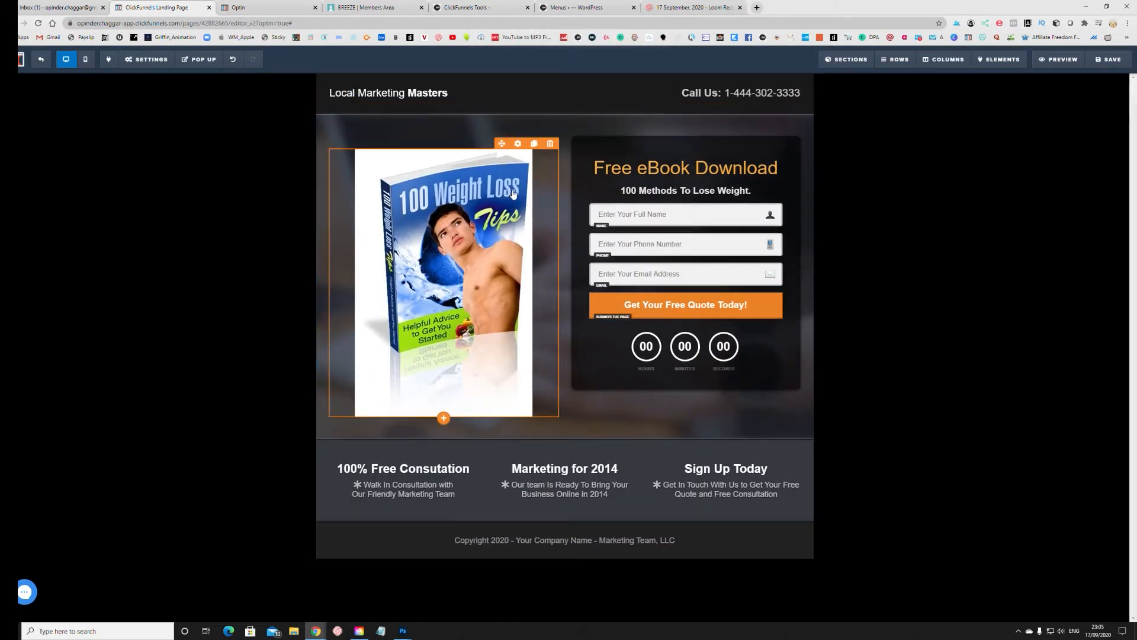
Change the subheadline under "Free eBook Download" to "100 Weight Loss Tips."
left_click(720, 190)
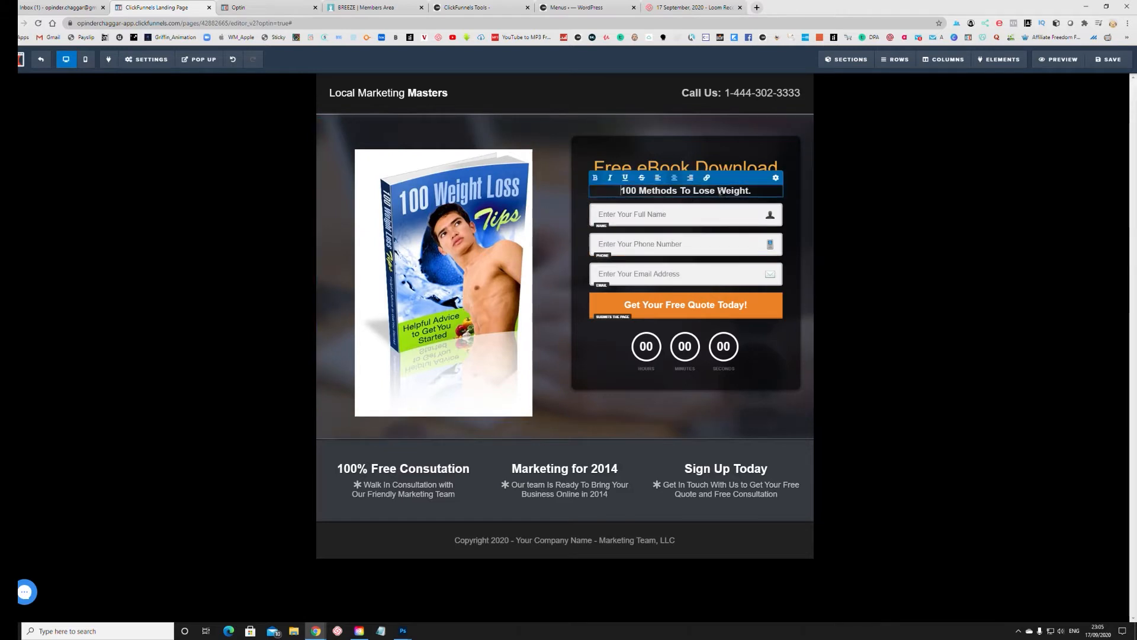
left_click_drag(642, 193, 734, 190)
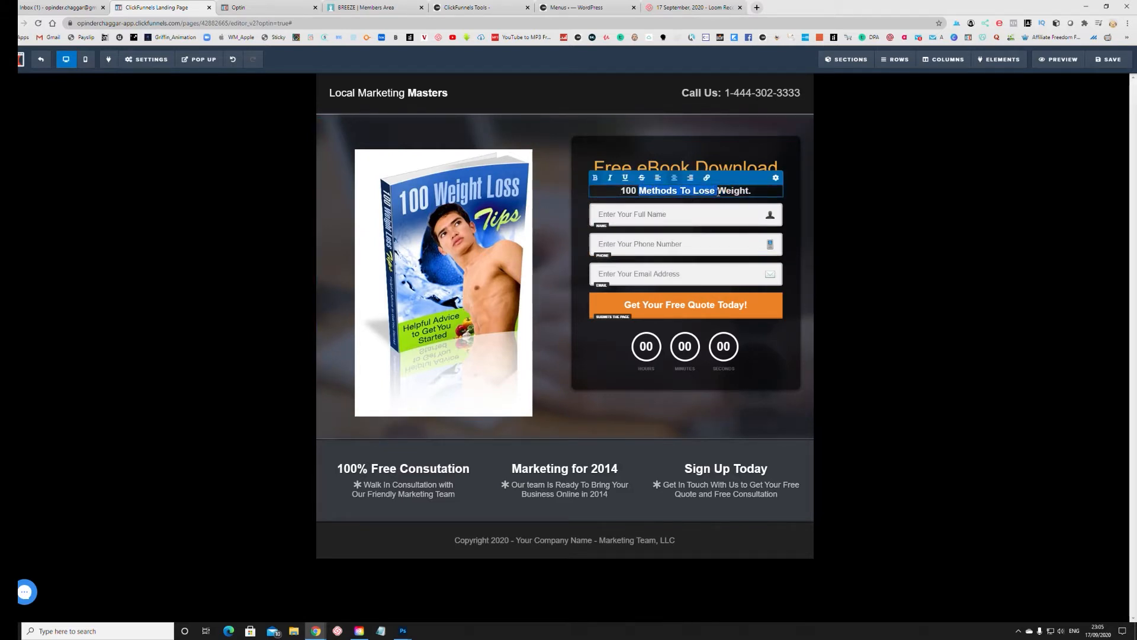
key("BackSpace")
type("Loss ")
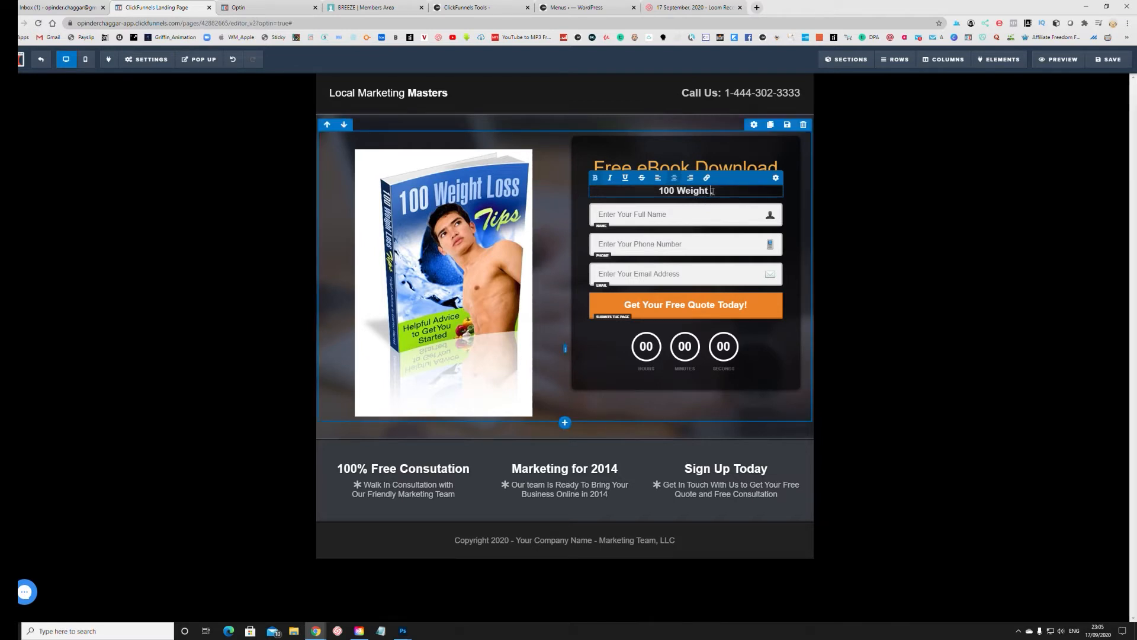
type("Tips.")
left_click(547, 291)
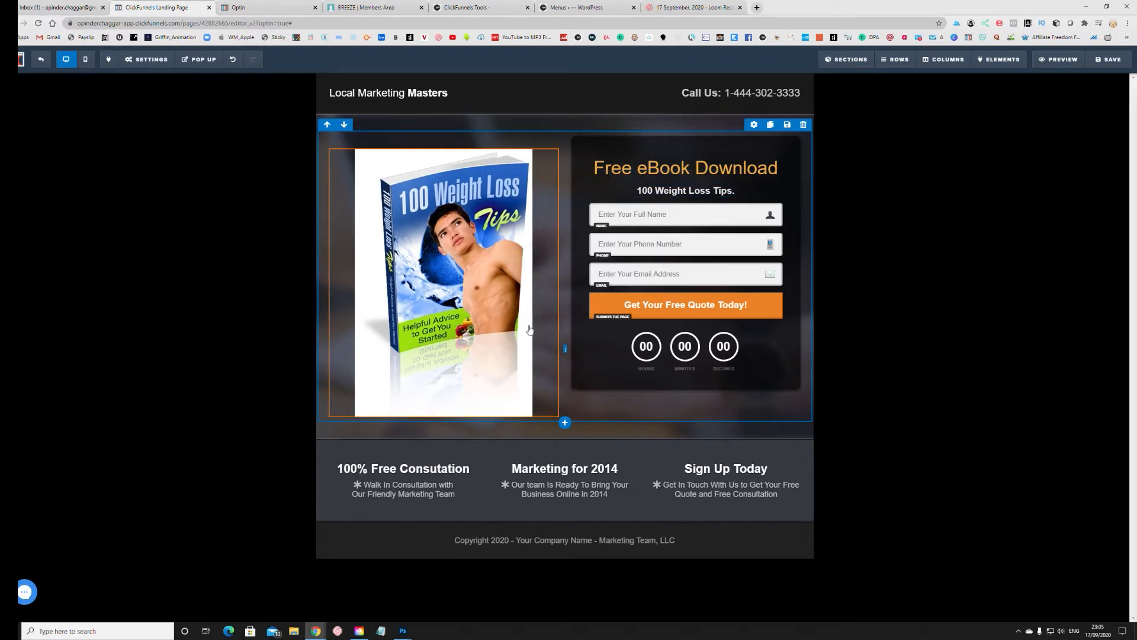
Save the landing page with the new book cover and subheadline
left_click(533, 398)
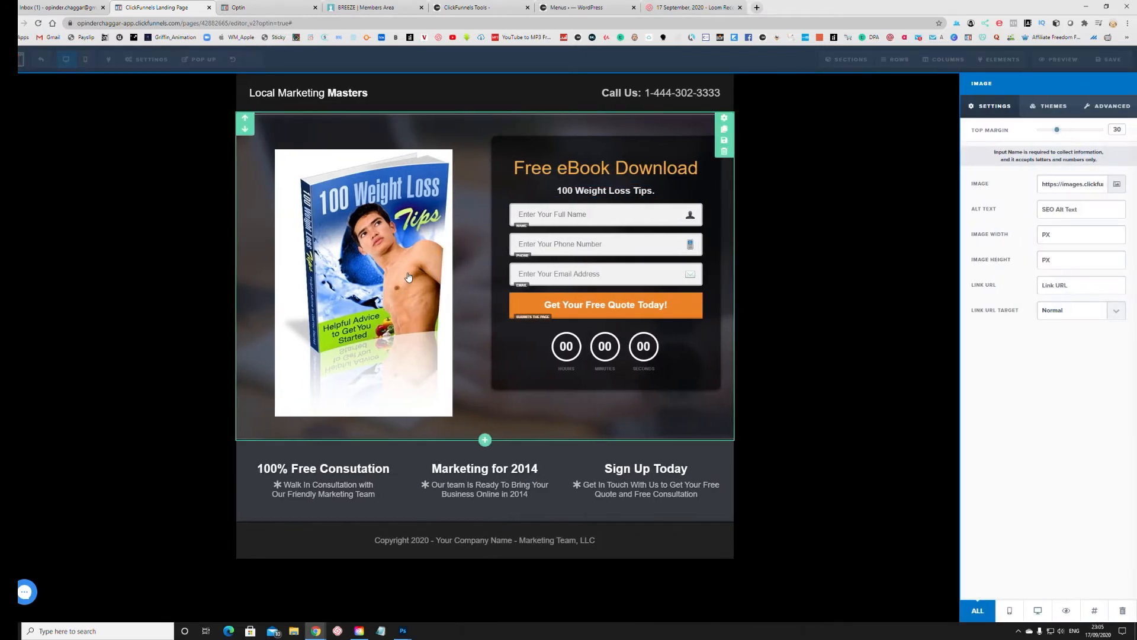
left_click(157, 306)
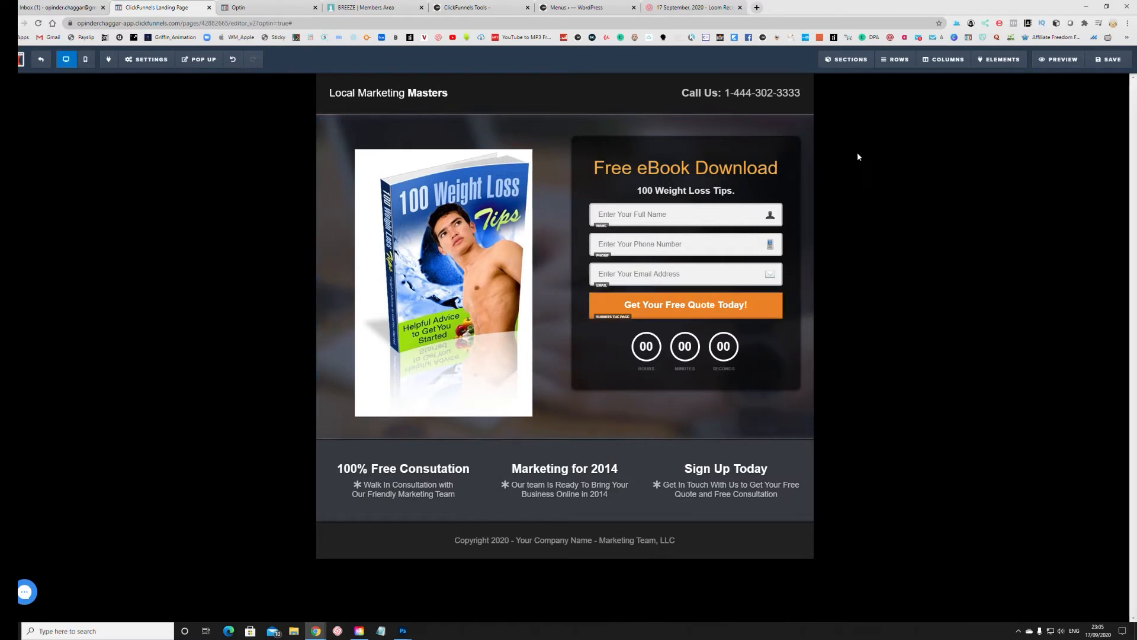
left_click(1106, 60)
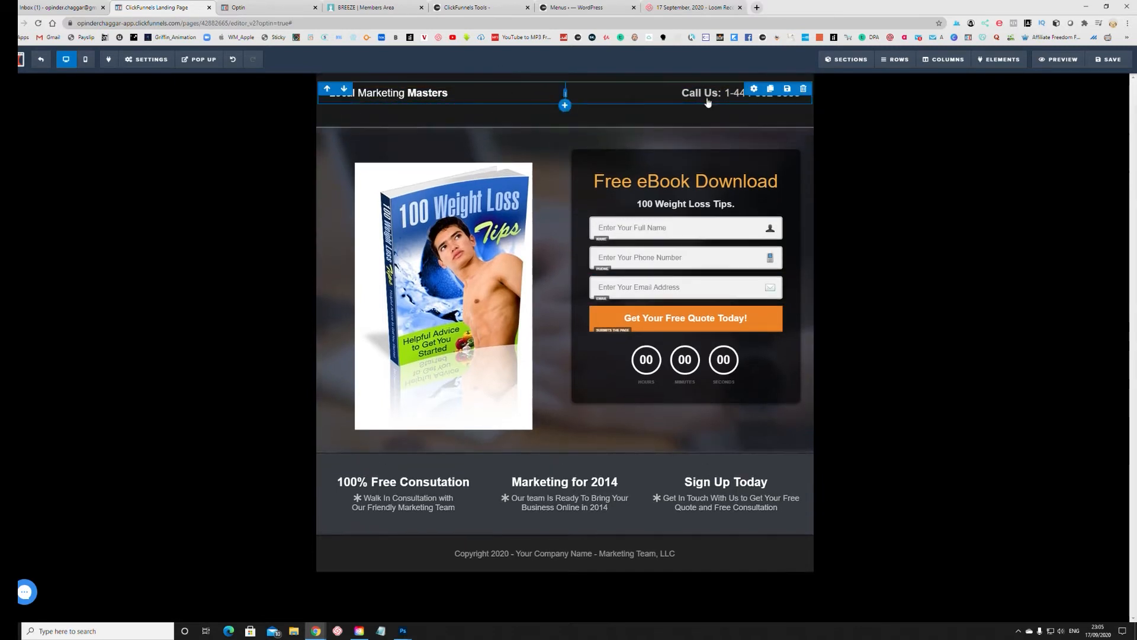
Delete the "Call Us" phone text, the "Local Marketing Masters" title and their emptied header row
left_click(792, 92)
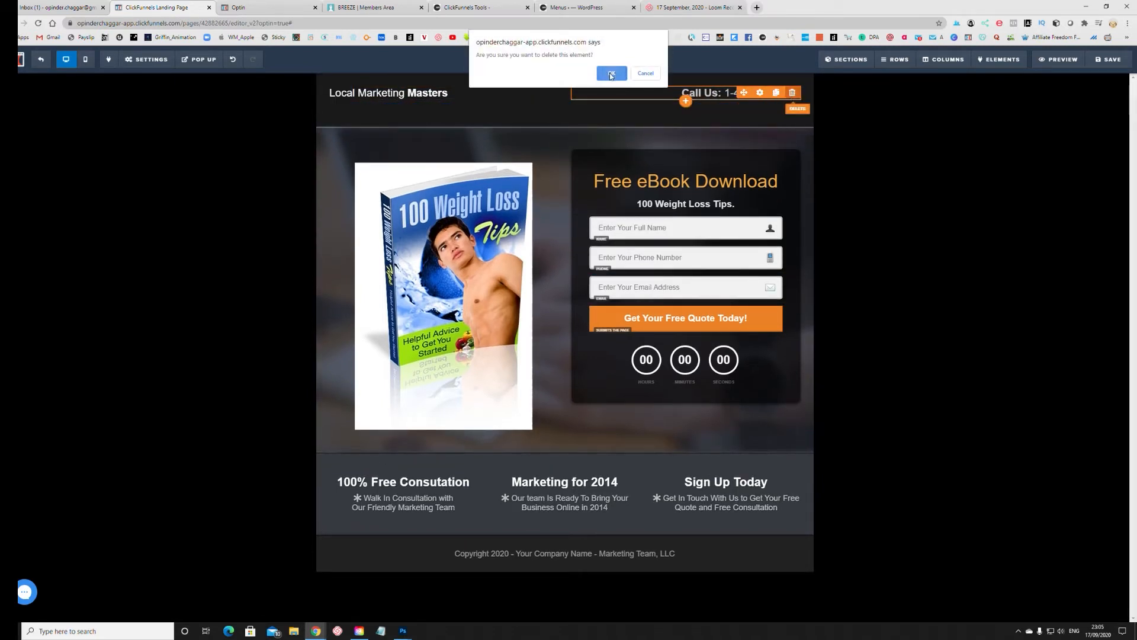
left_click(611, 74)
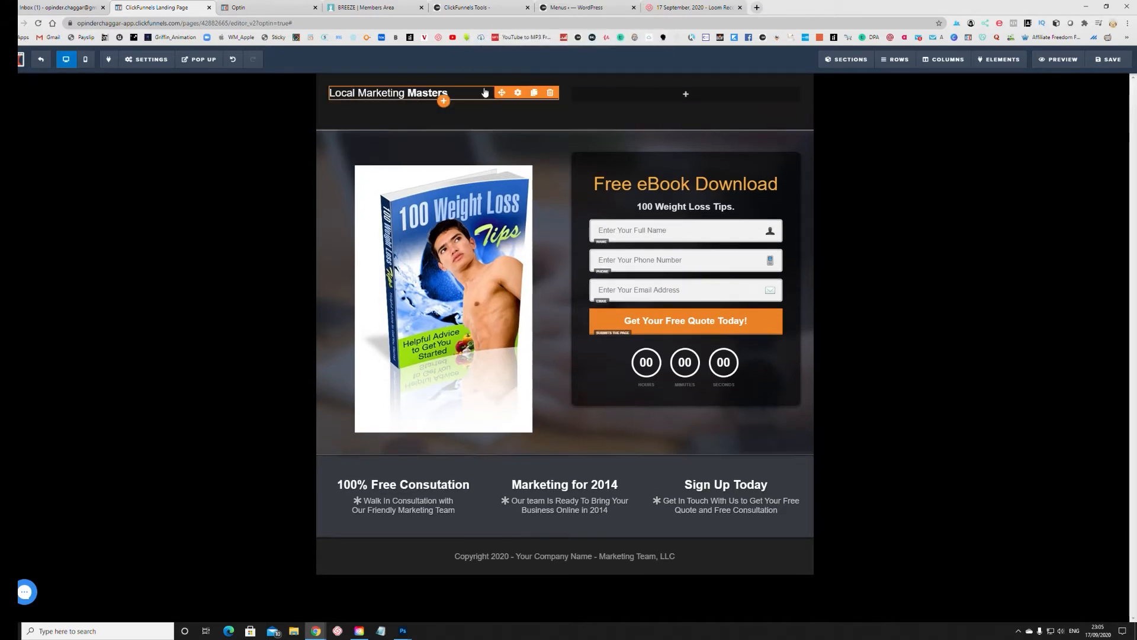
left_click(550, 92)
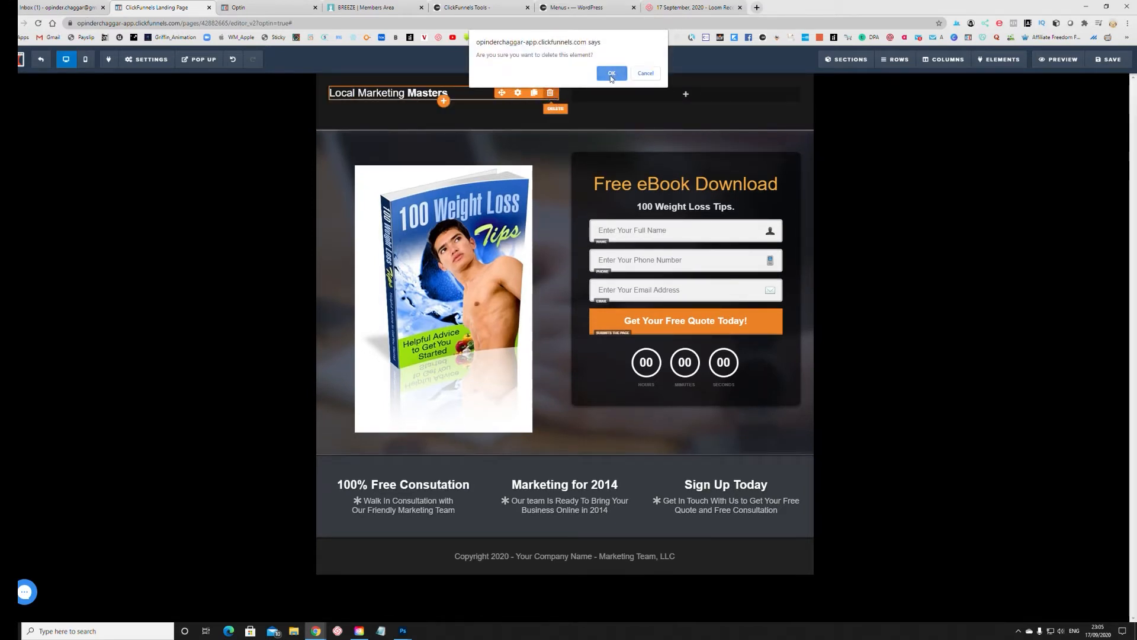
left_click(612, 73)
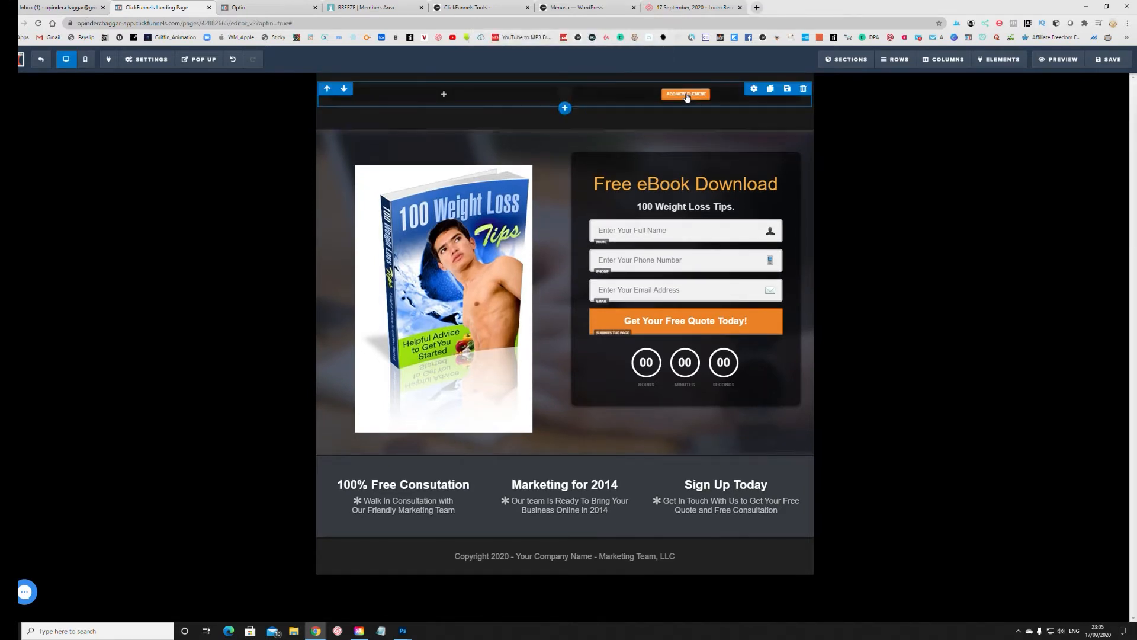
left_click(803, 89)
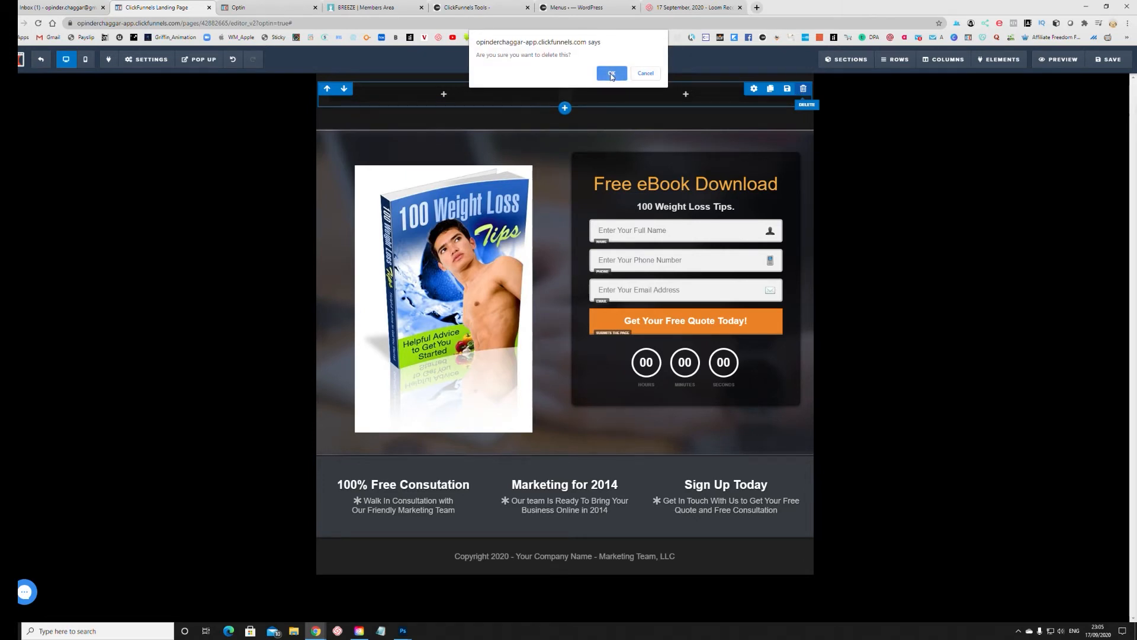
left_click(616, 75)
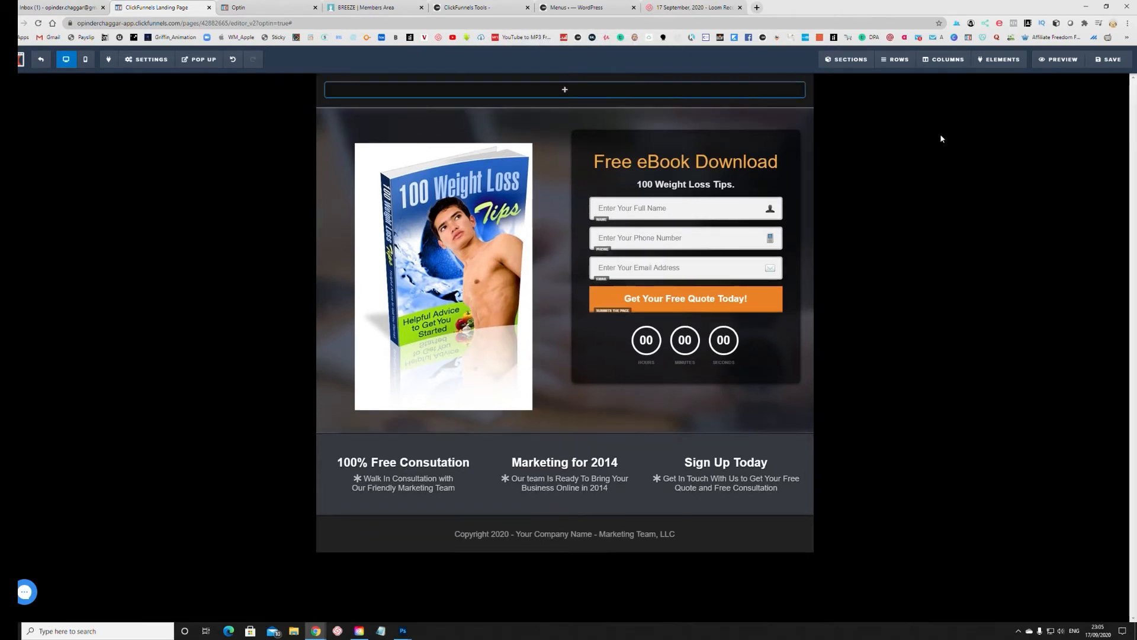
Save the page, preview it and close the outdated Optin preview tab
left_click(1114, 64)
left_click(1063, 60)
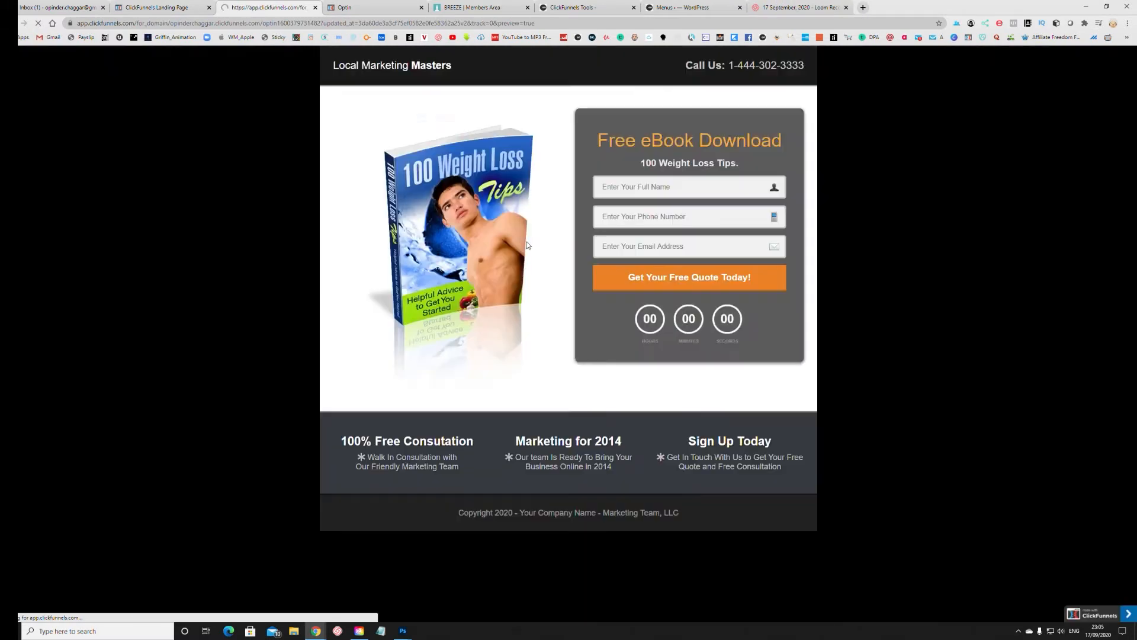
left_click(343, 6)
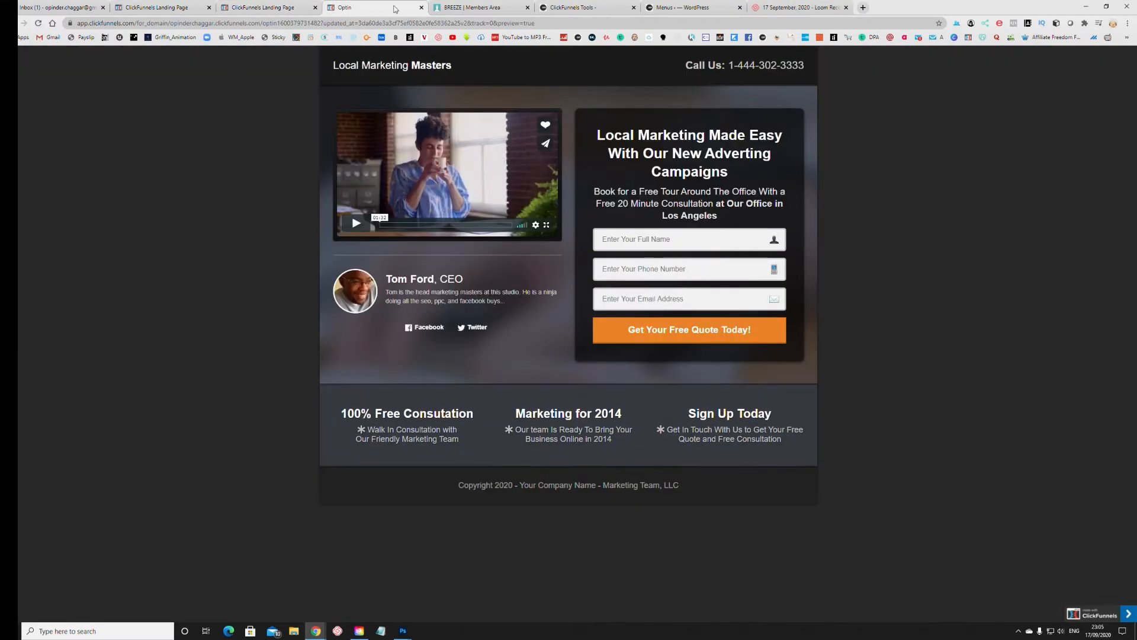
left_click(421, 8)
left_click(267, 7)
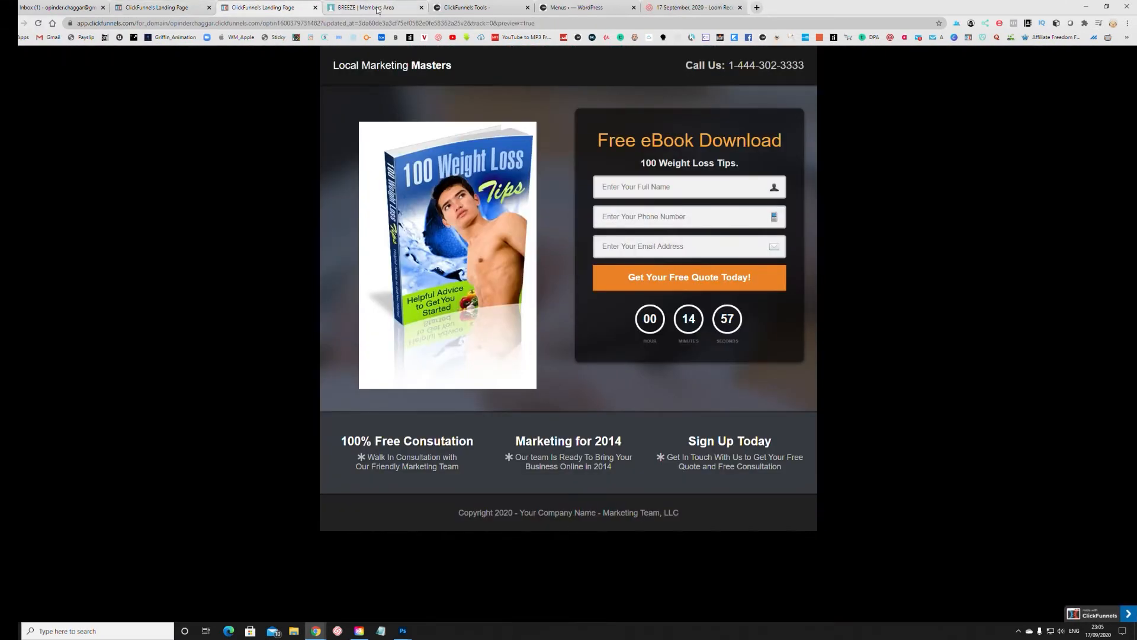
Close the stale preview, preview the page again to check the header removal, and return to the editor
left_click(191, 6)
left_click(273, 7)
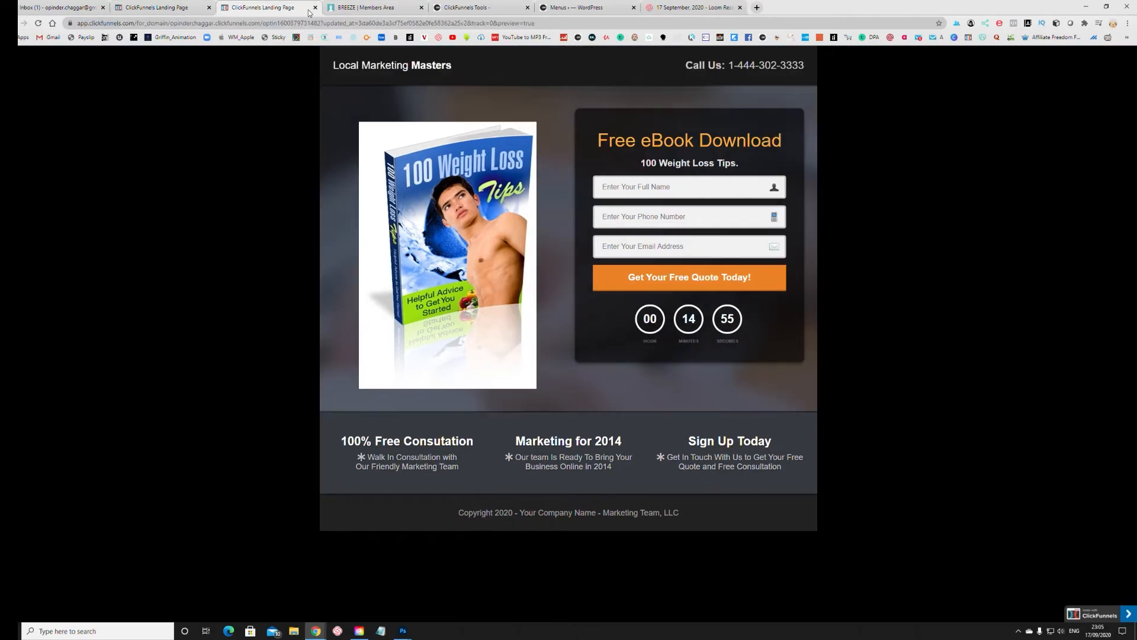
left_click(315, 8)
left_click(264, 8)
left_click(200, 12)
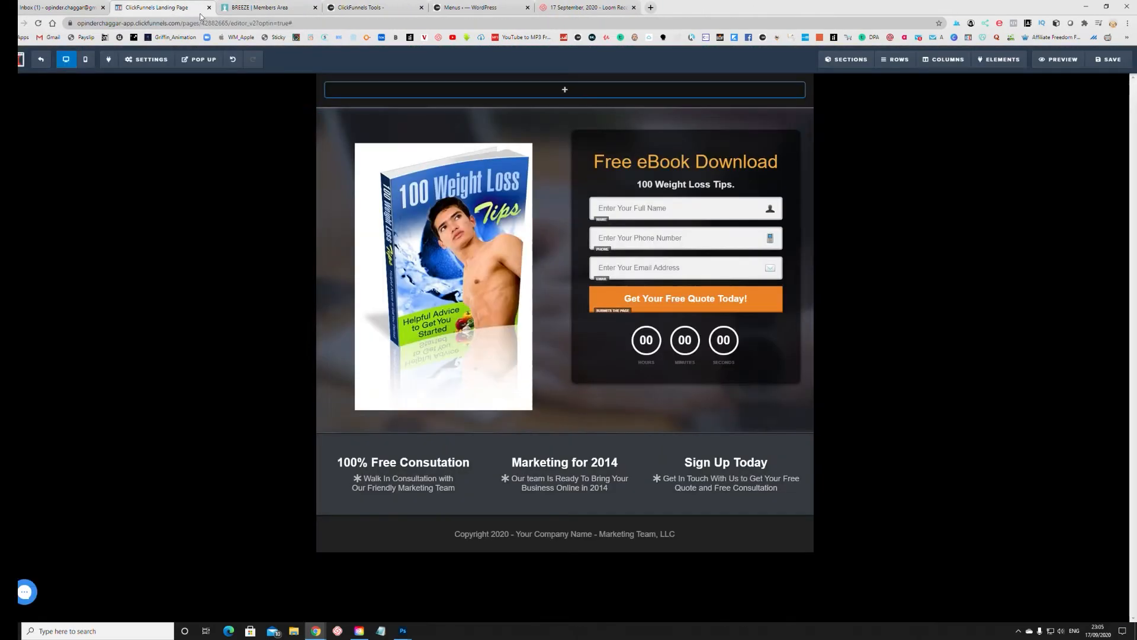
left_click(1063, 59)
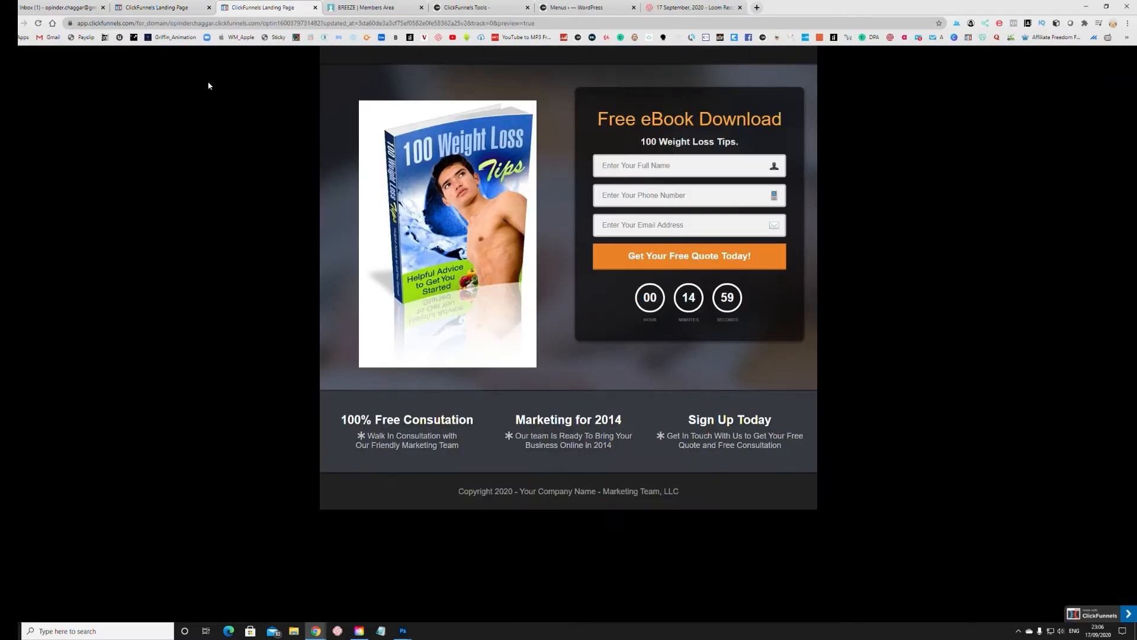
left_click(315, 7)
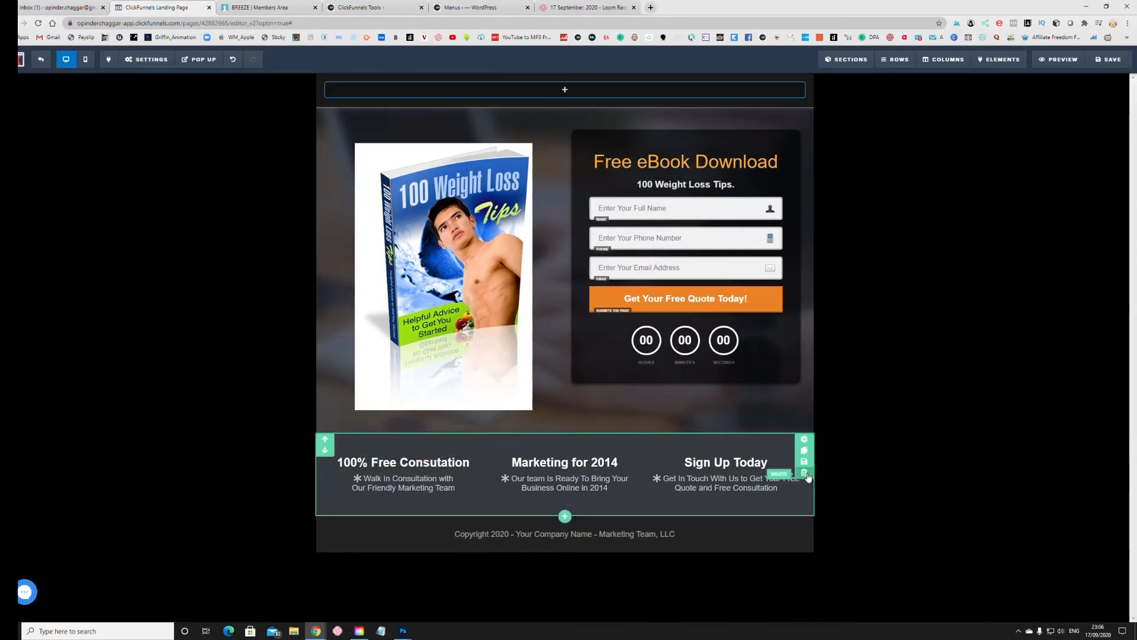
Delete the three-column section with "100% Free Consutation," "Marketing for 2014" and "Sign Up Today" above the copyright footer
left_click(804, 473)
left_click(613, 74)
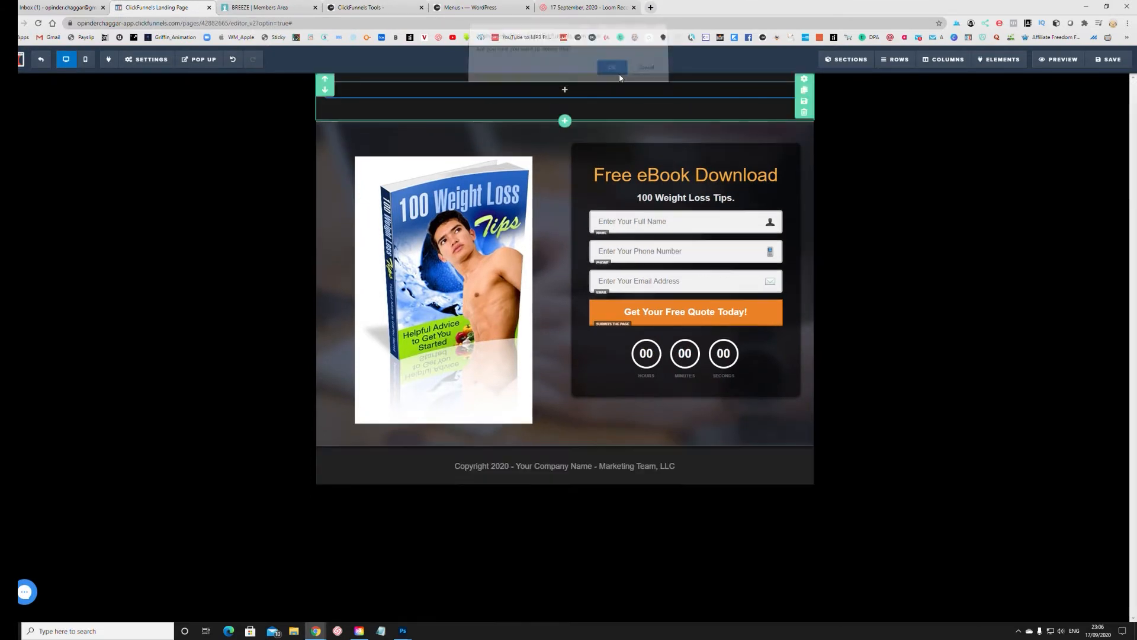
left_click(582, 460)
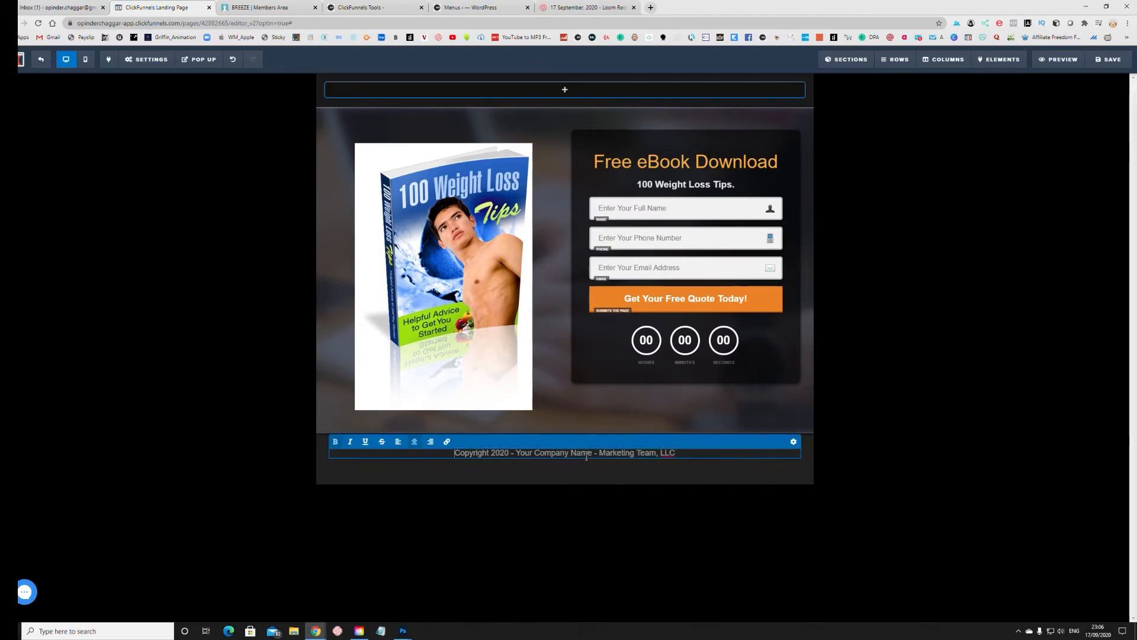
left_click(763, 473)
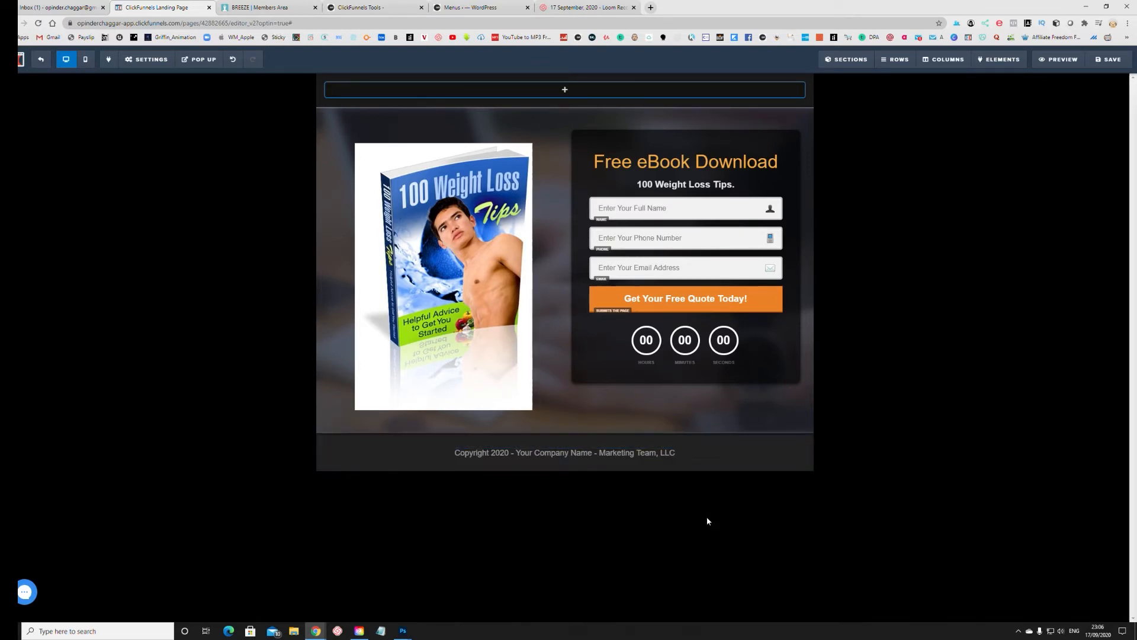
left_click(591, 456)
left_click(654, 508)
Save the page, preview the shortened layout and return to the editor
left_click(1108, 60)
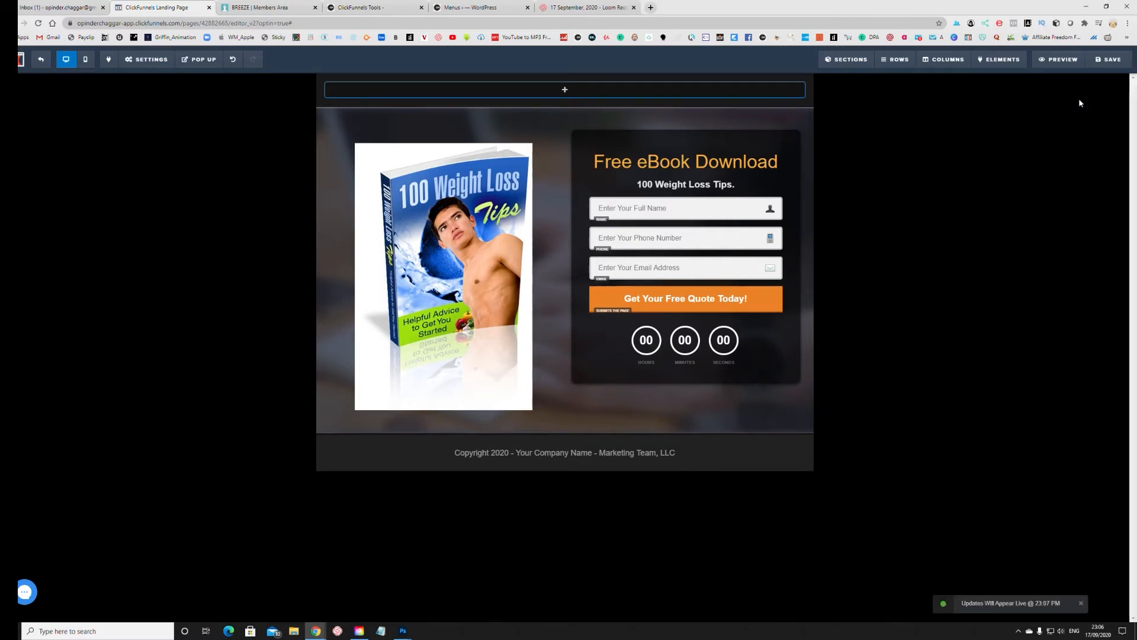
left_click(1050, 59)
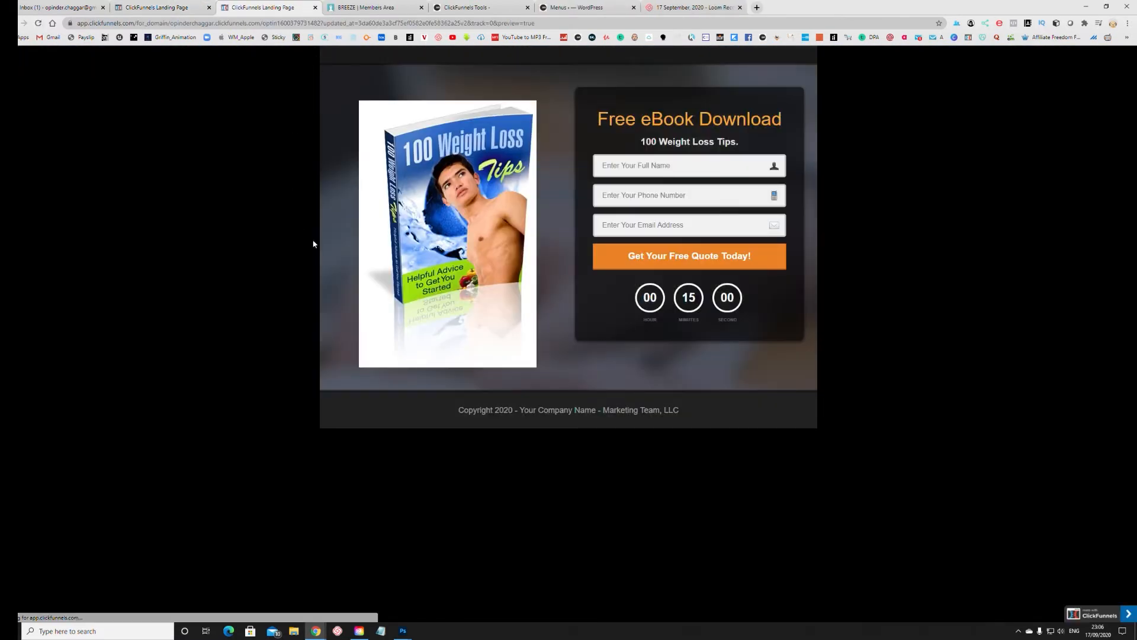
left_click(315, 7)
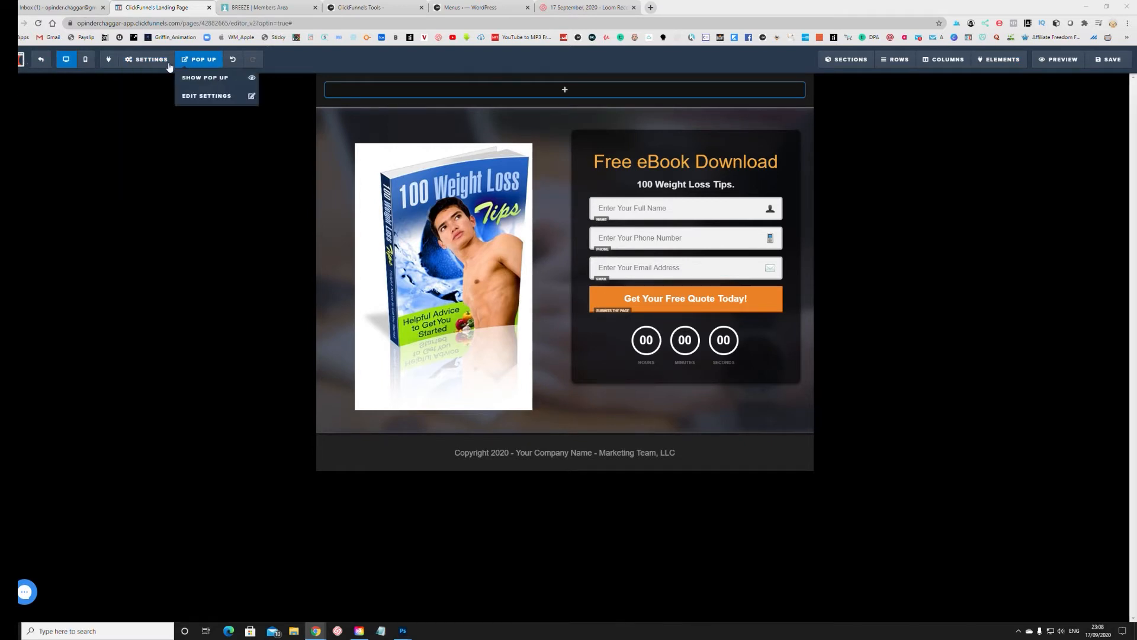
Look over the editor's layout options, the list of available page elements and the book cover's image settings
mouse_move(146, 59)
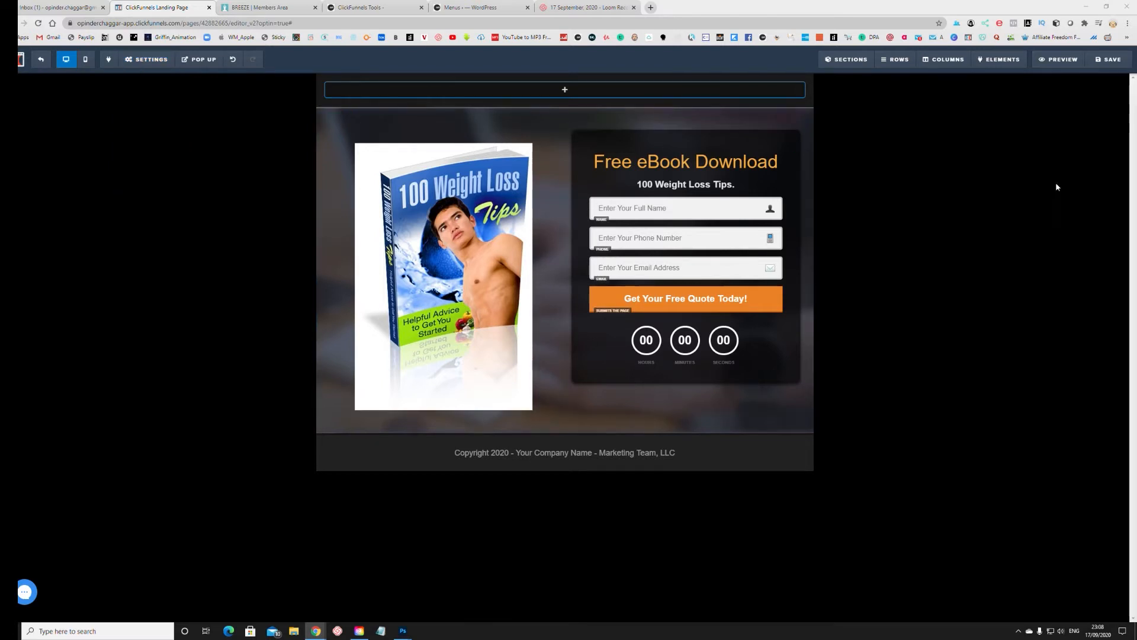
mouse_move(847, 59)
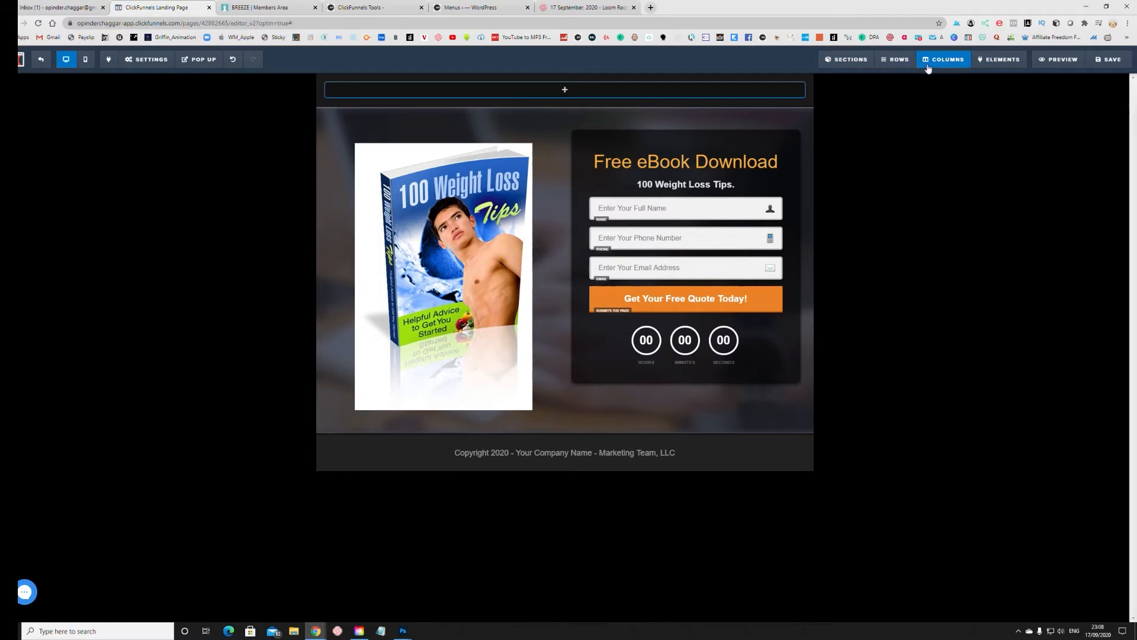
mouse_move(991, 69)
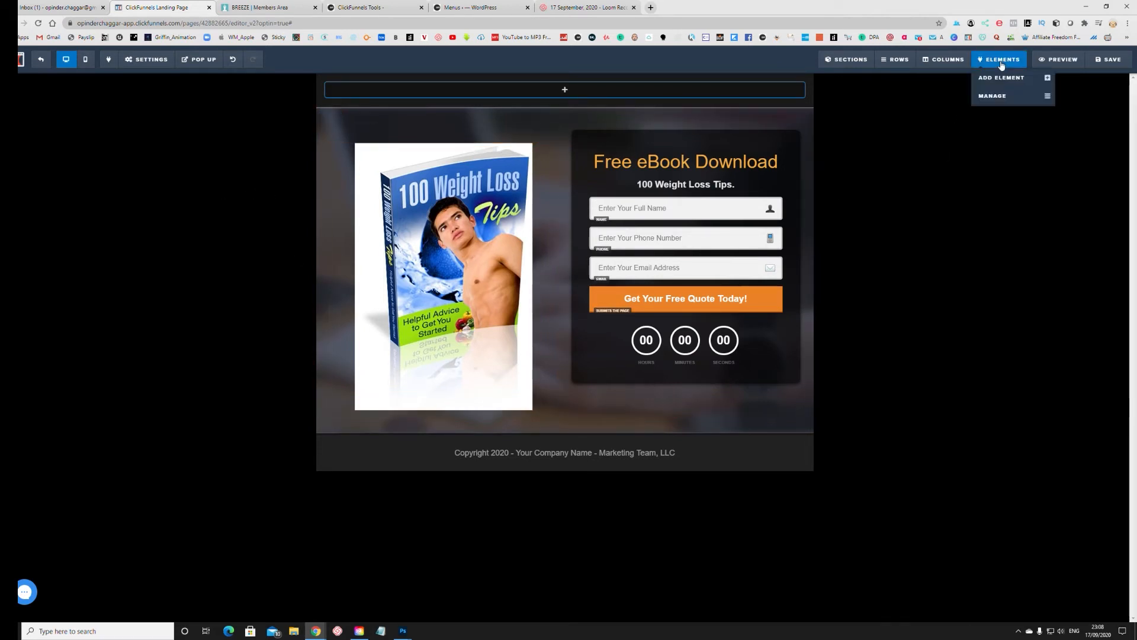
left_click(1000, 80)
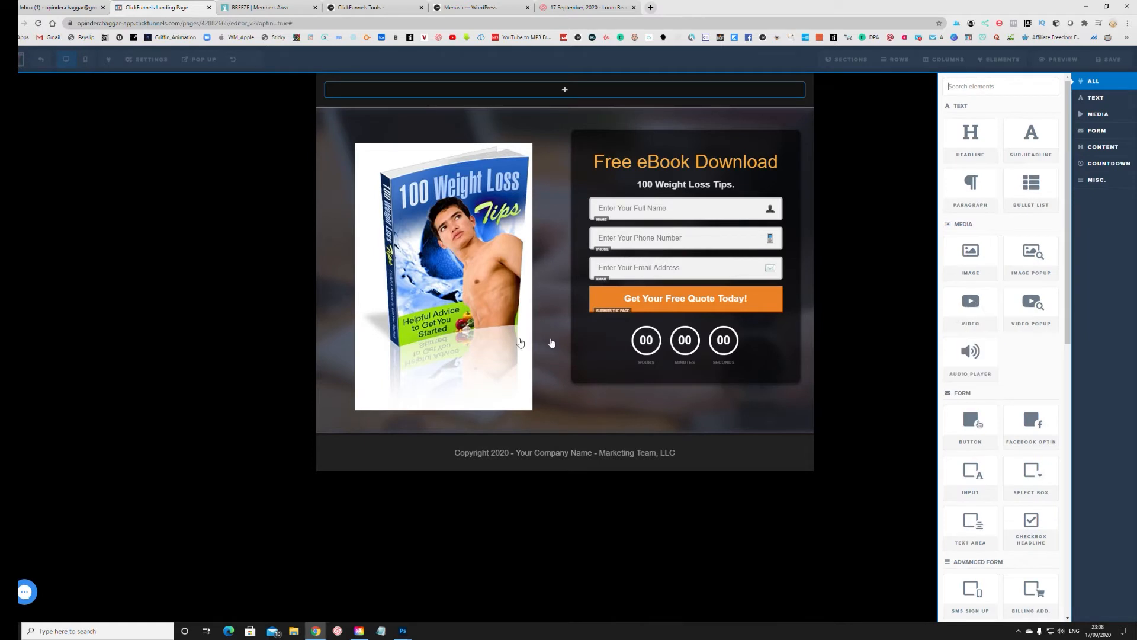
left_click(465, 255)
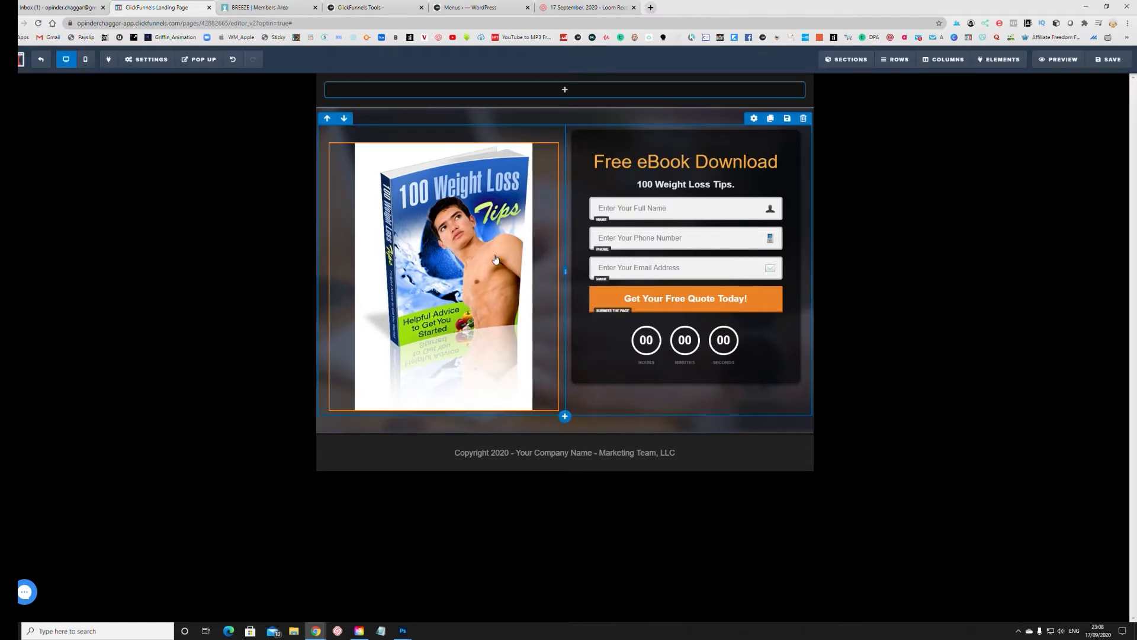
left_click(448, 292)
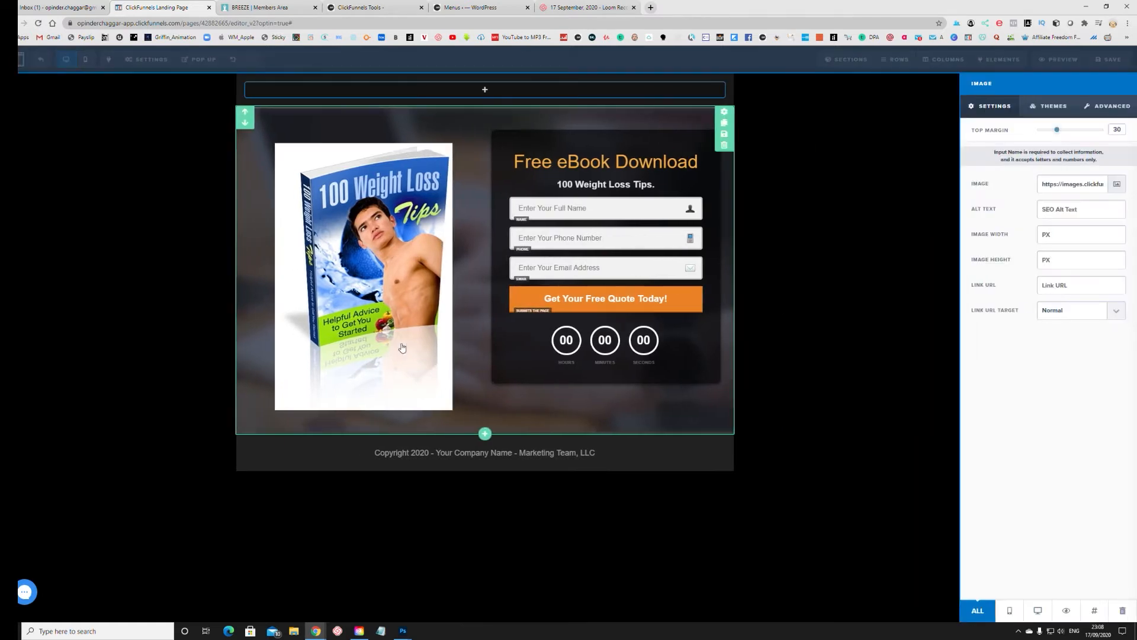
left_click(403, 348)
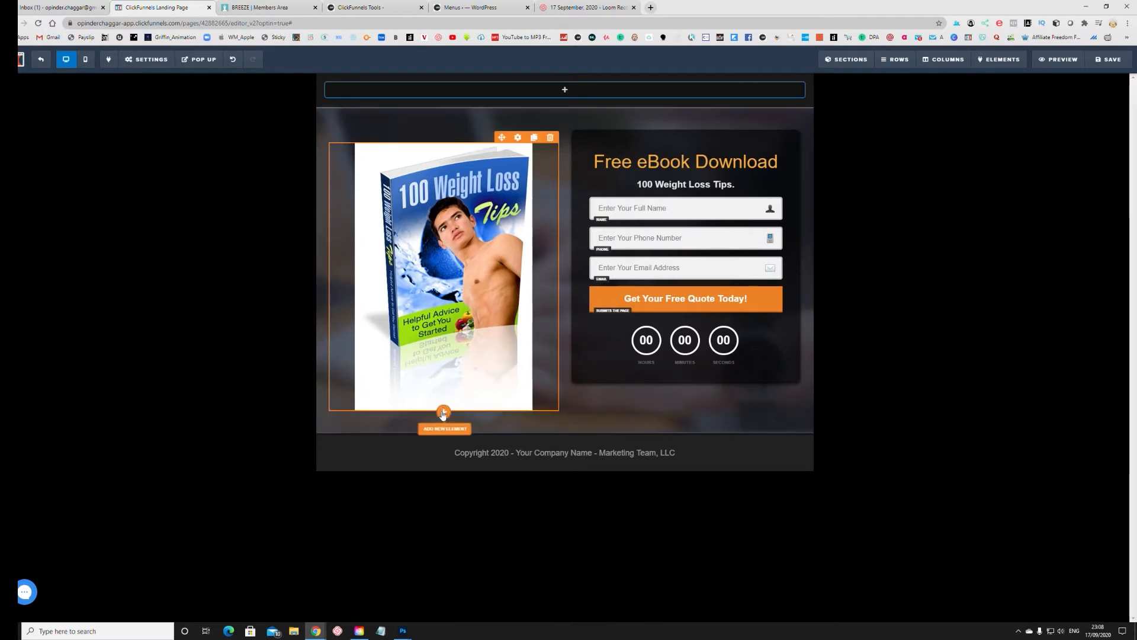
Add an Image element directly below the book cover
left_click(444, 413)
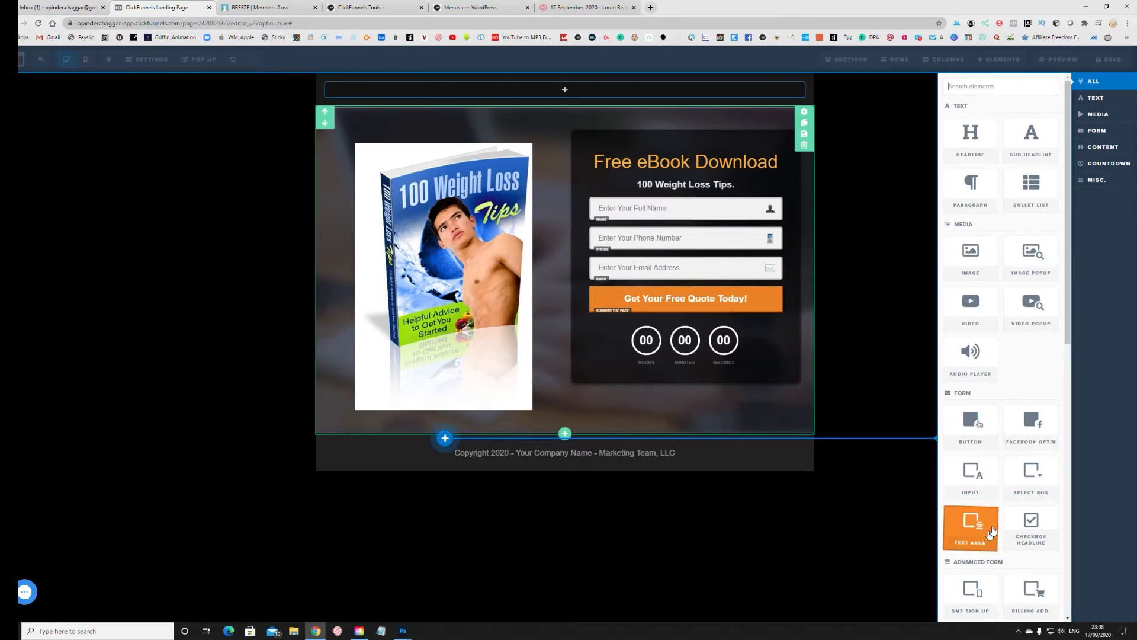
left_click(970, 255)
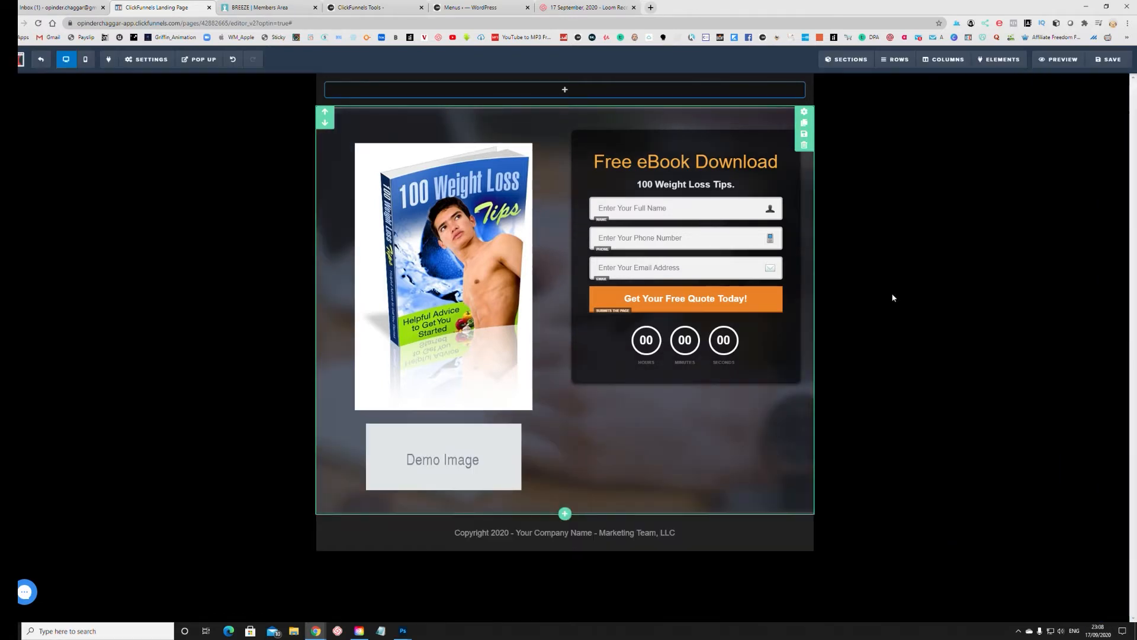
left_click(446, 458)
left_click(396, 459)
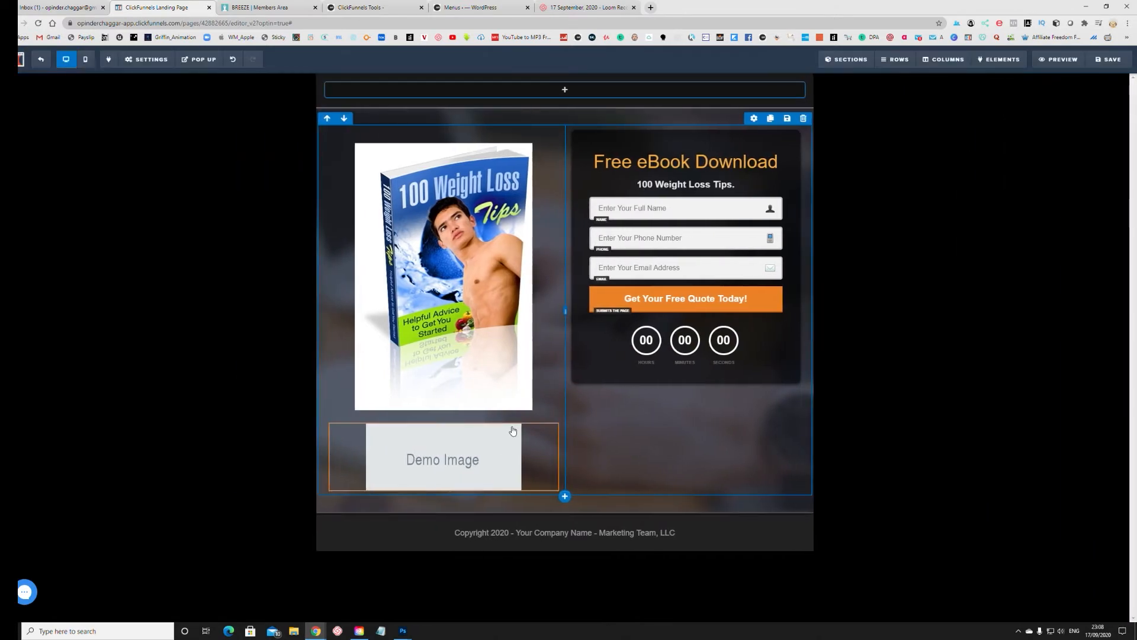
Move the demo image above the book cover and back below it
left_click_drag(500, 415, 472, 146)
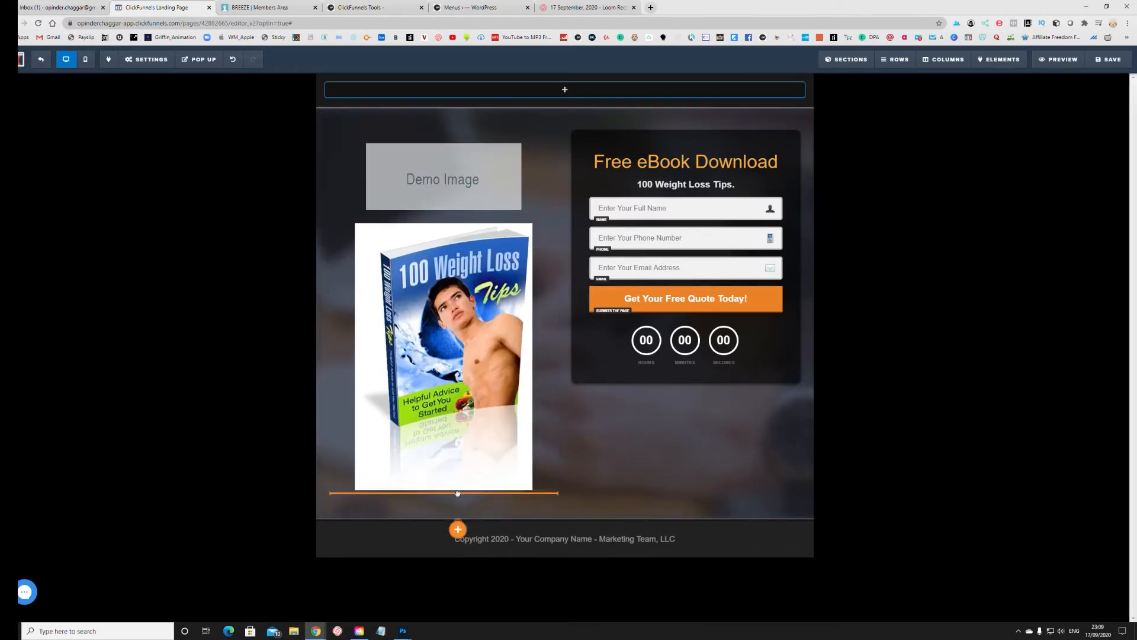
left_click_drag(457, 493, 457, 494)
Replace the demo image below the book cover with the green armoured warrior figurine picture from the image library
left_click(459, 456)
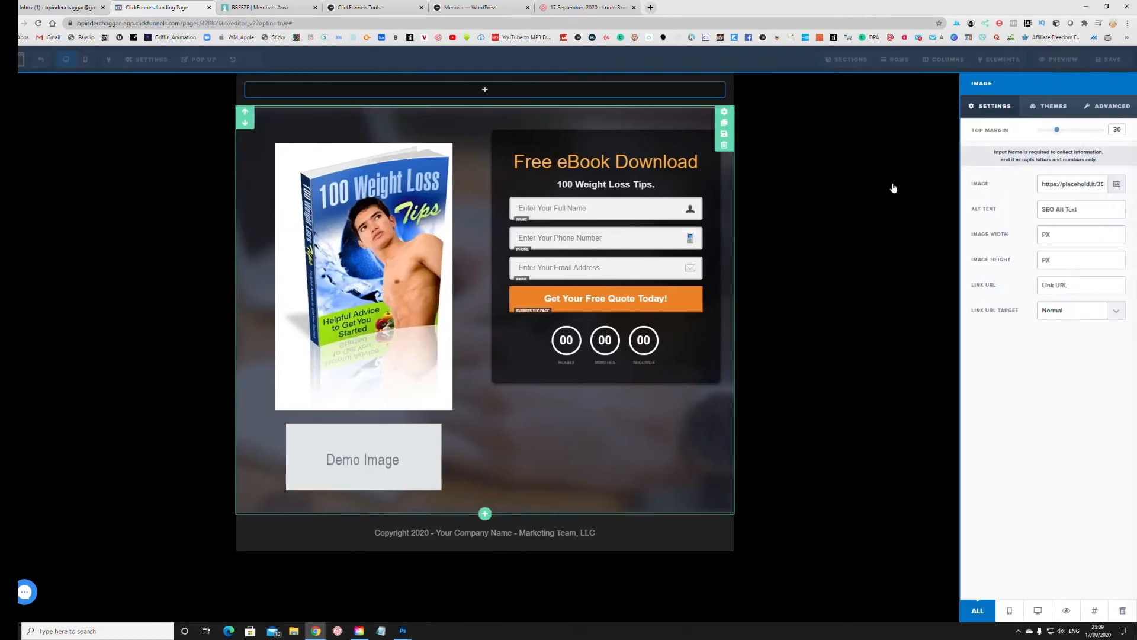
left_click(1118, 184)
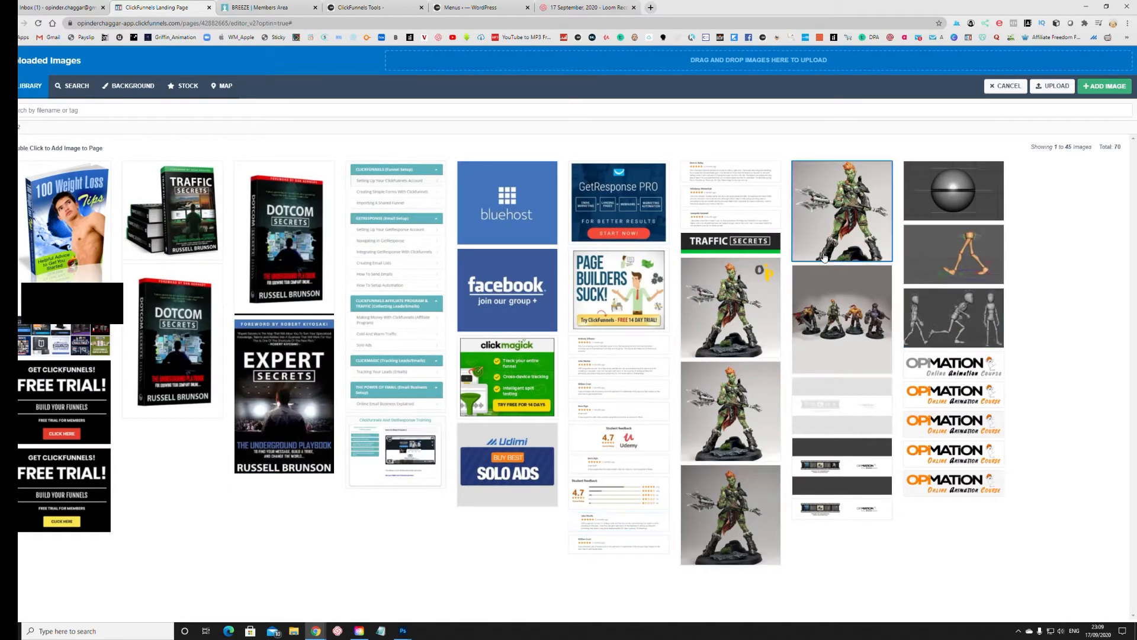
left_click(825, 219)
double_click(835, 193)
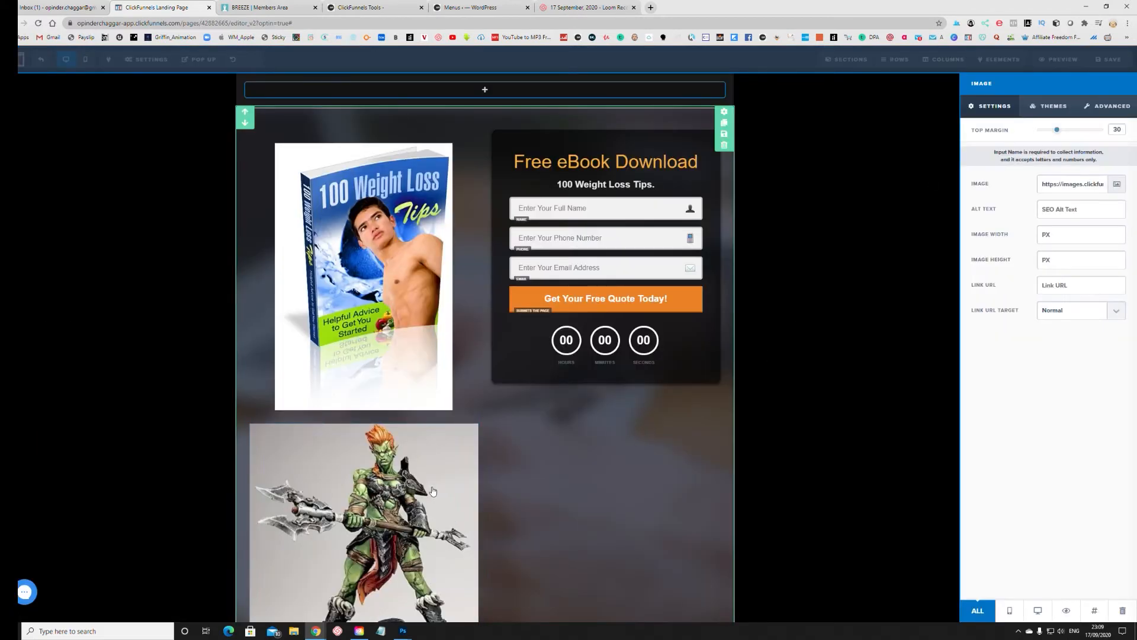
Delete the figurine image below the book cover and save the page
scroll(174, 394, "down", 2)
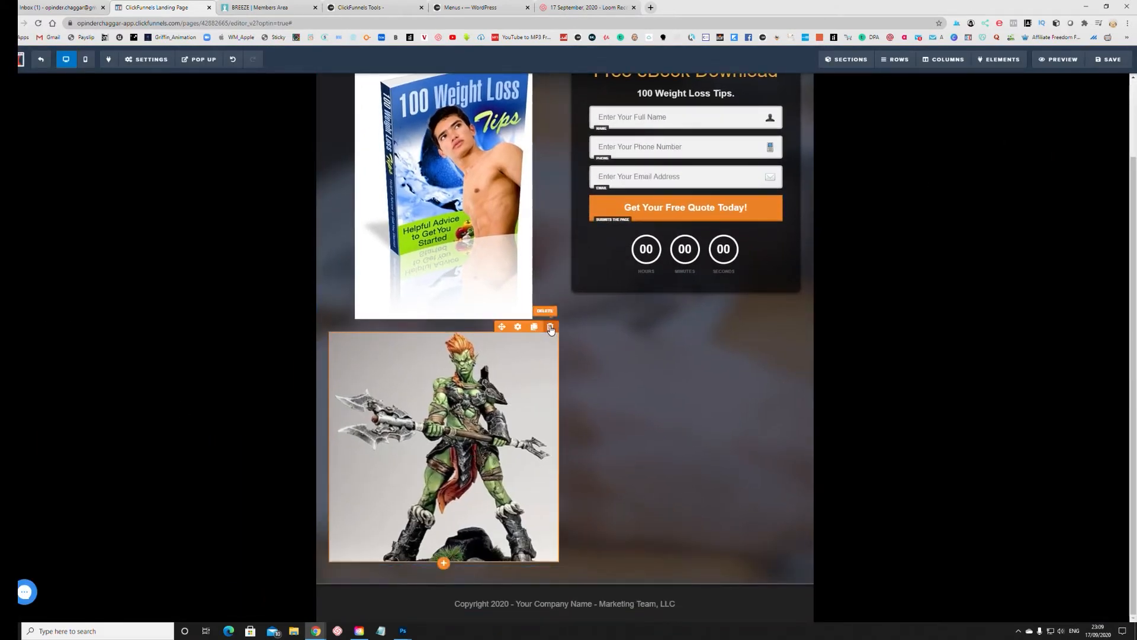
left_click(550, 327)
left_click(611, 74)
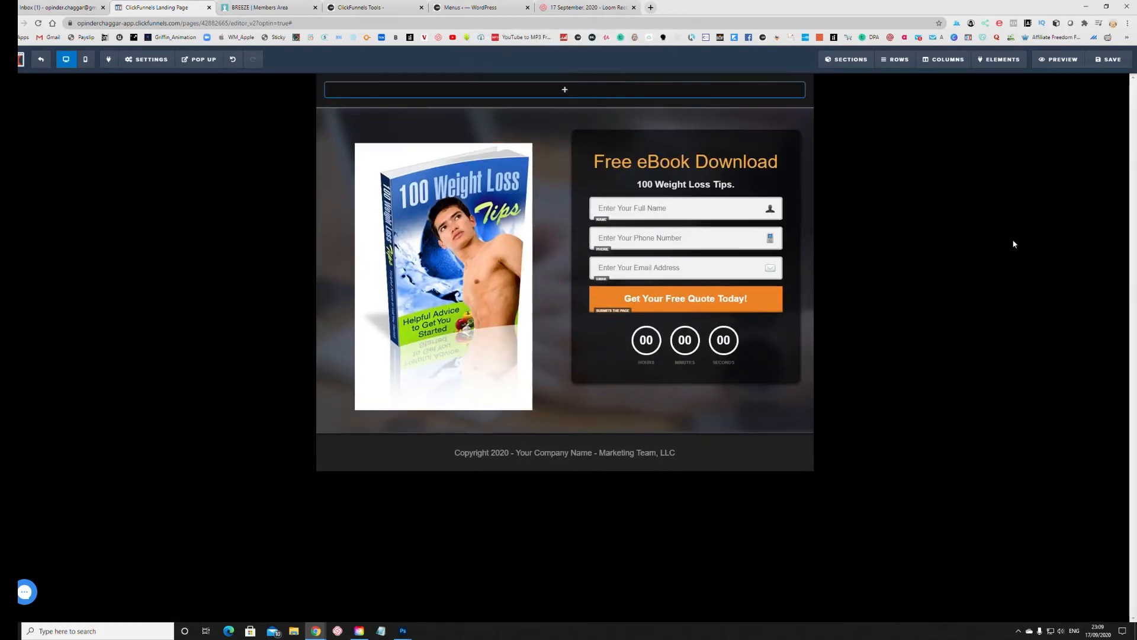
left_click(1108, 59)
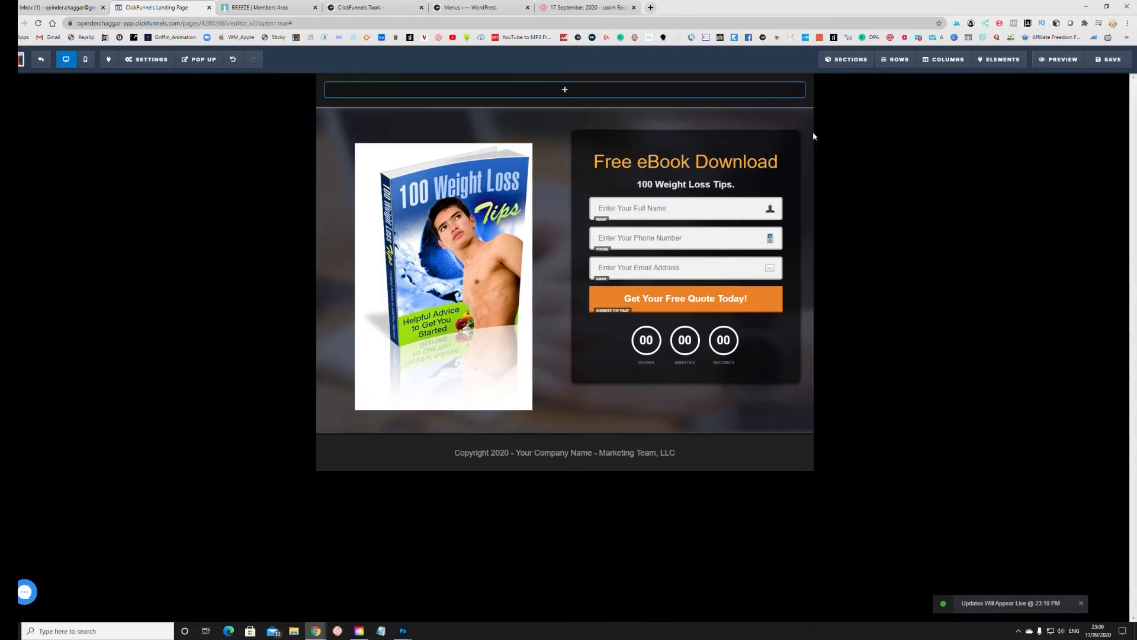
mouse_move(913, 62)
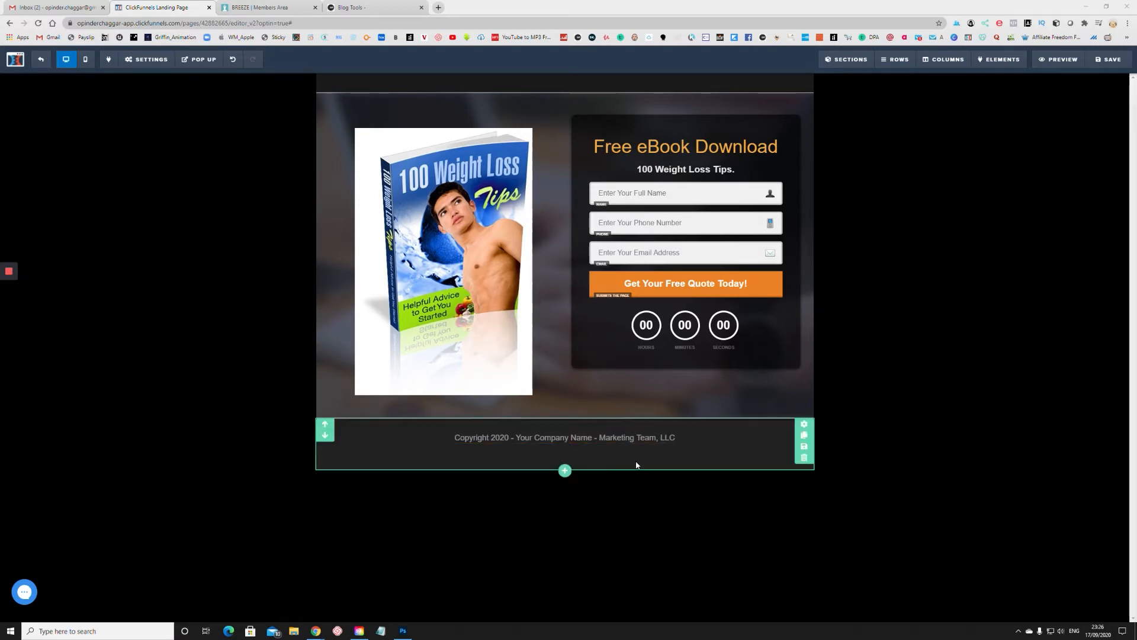
left_click(566, 472)
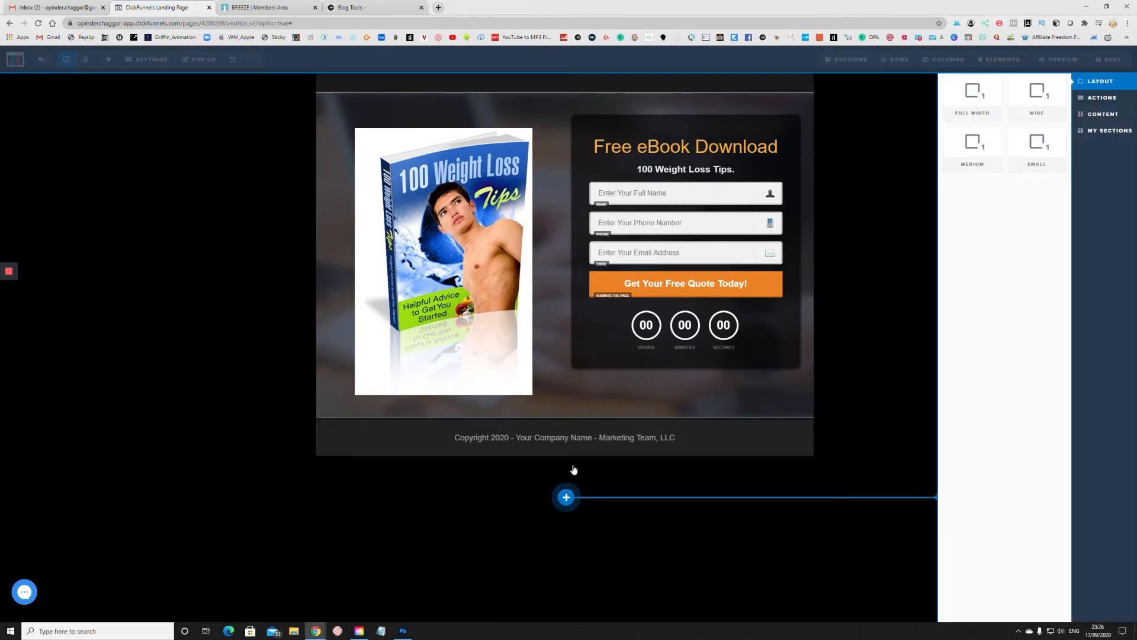
left_click(845, 322)
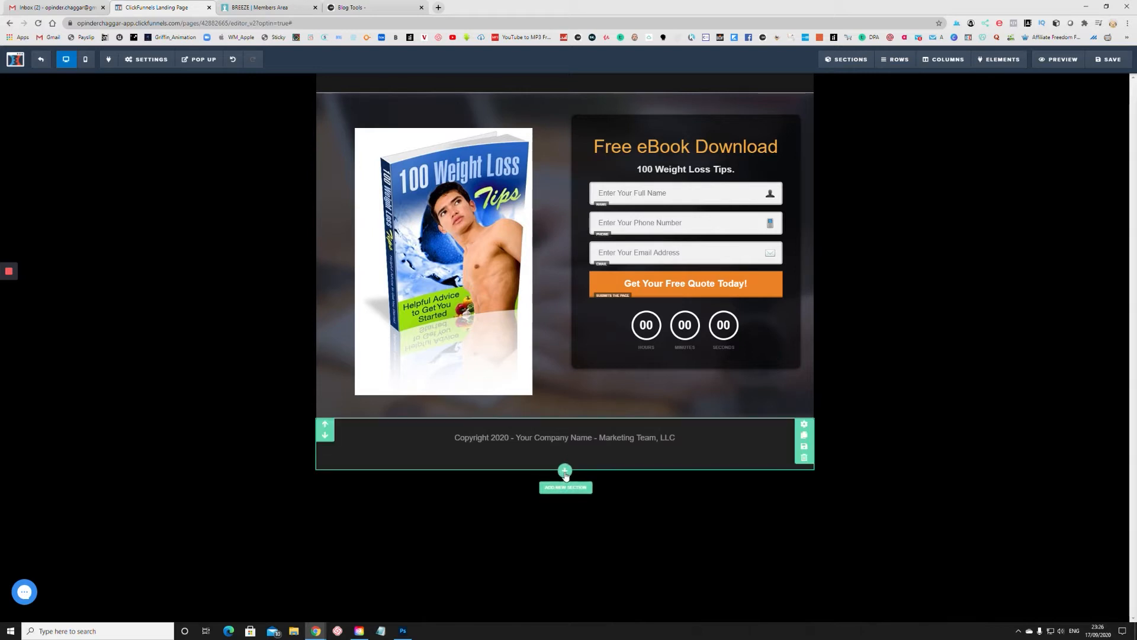
Add a full-width section below the copyright footer and insert a two-column row in it
left_click(565, 471)
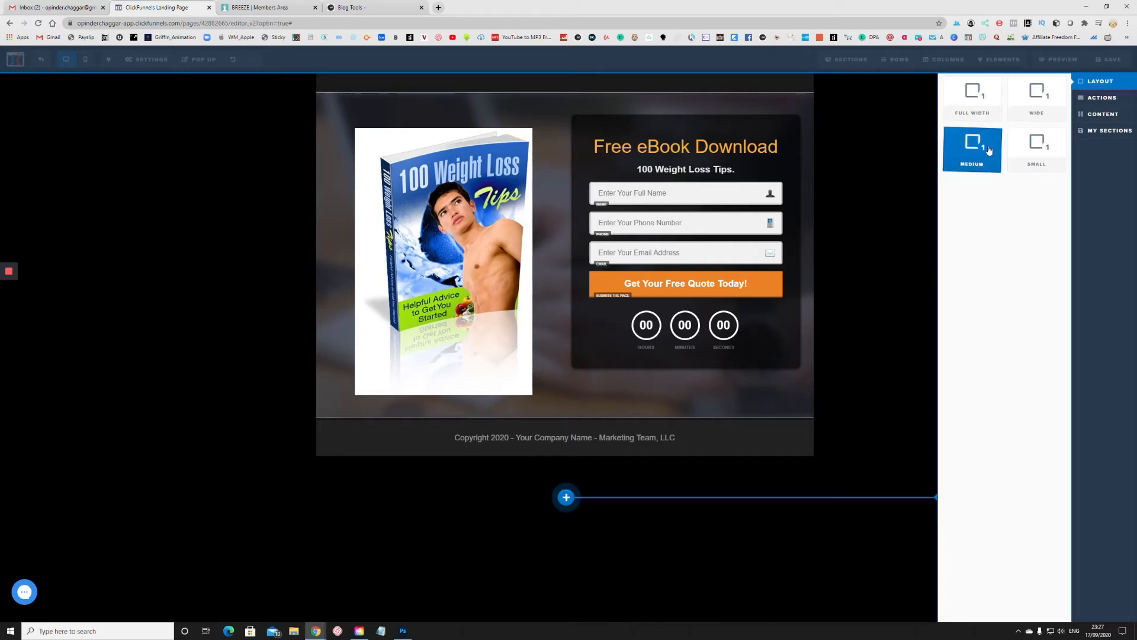
left_click(977, 98)
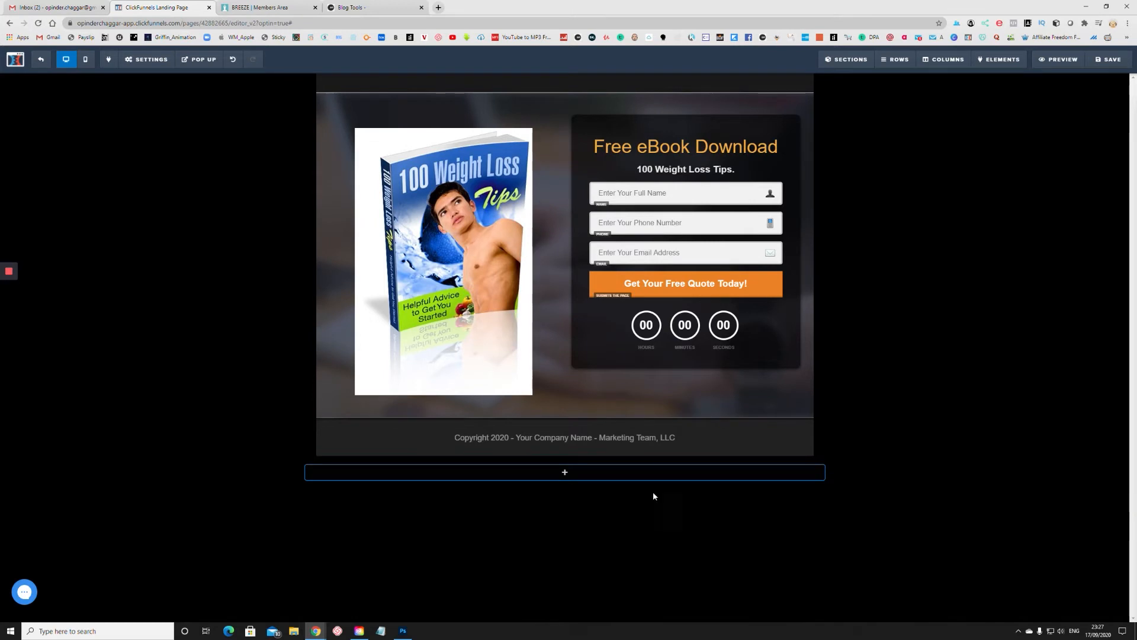
left_click(559, 474)
left_click(1037, 106)
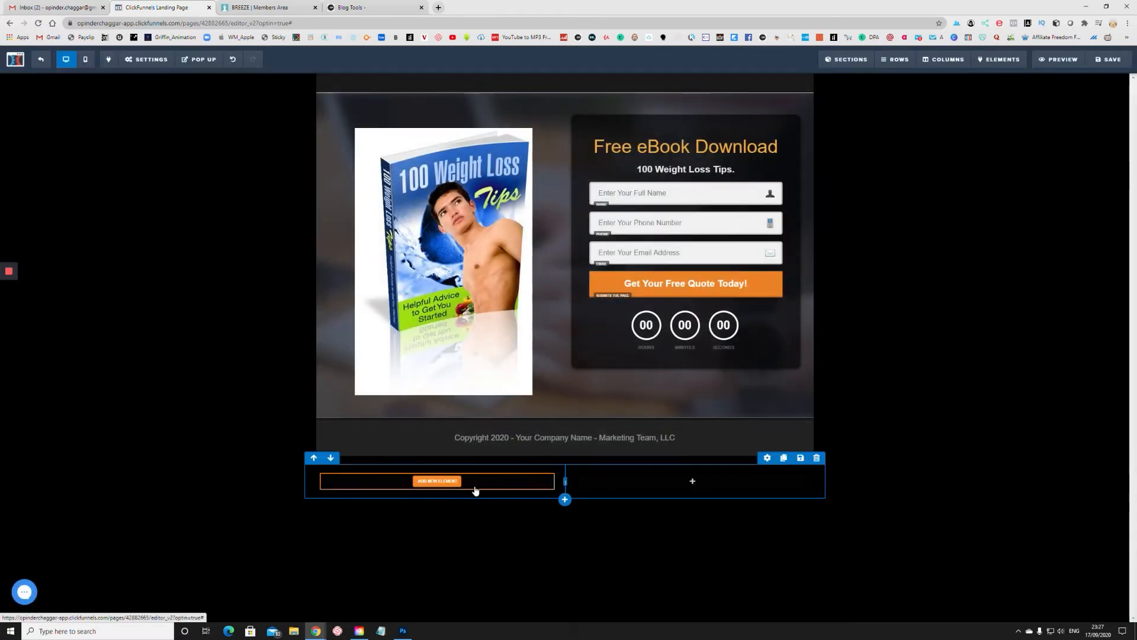
Add an Image element to the new row's first column and a Paragraph element to its second column
left_click(435, 483)
left_click(970, 261)
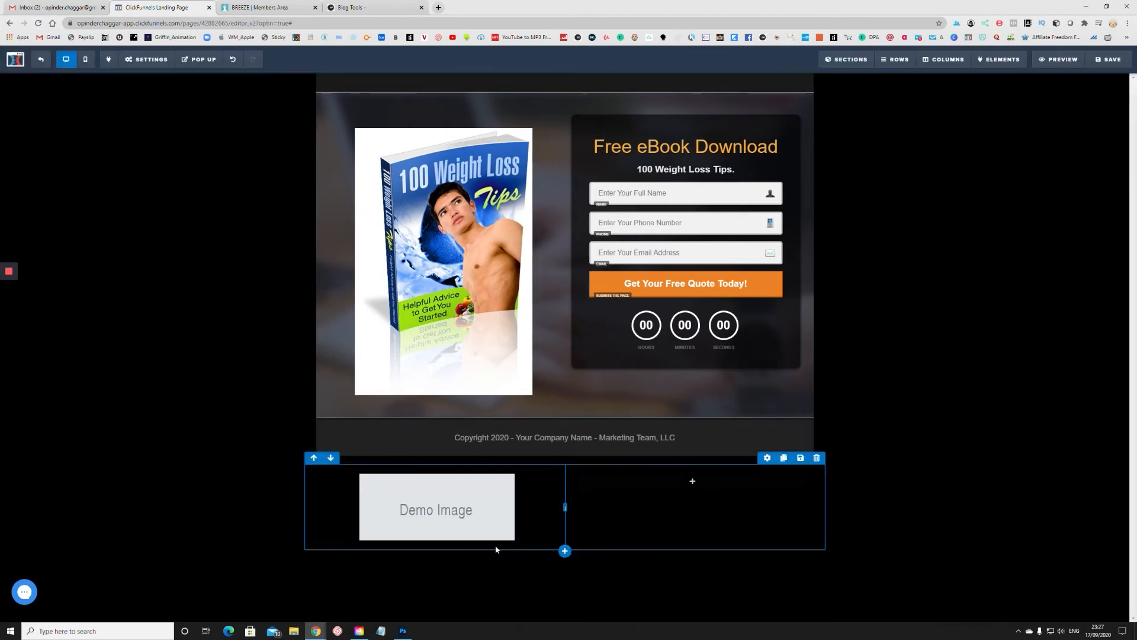
left_click(691, 478)
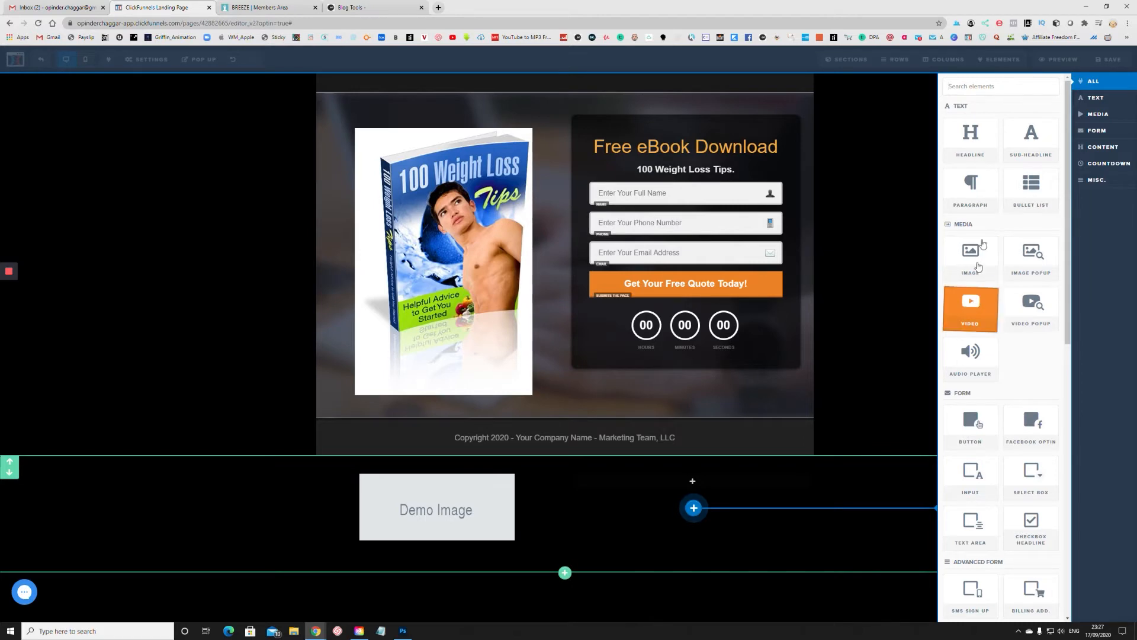
left_click(972, 185)
Replace the new row's demo image with the Traffic Secrets book stack picture from the image library
left_click(457, 509)
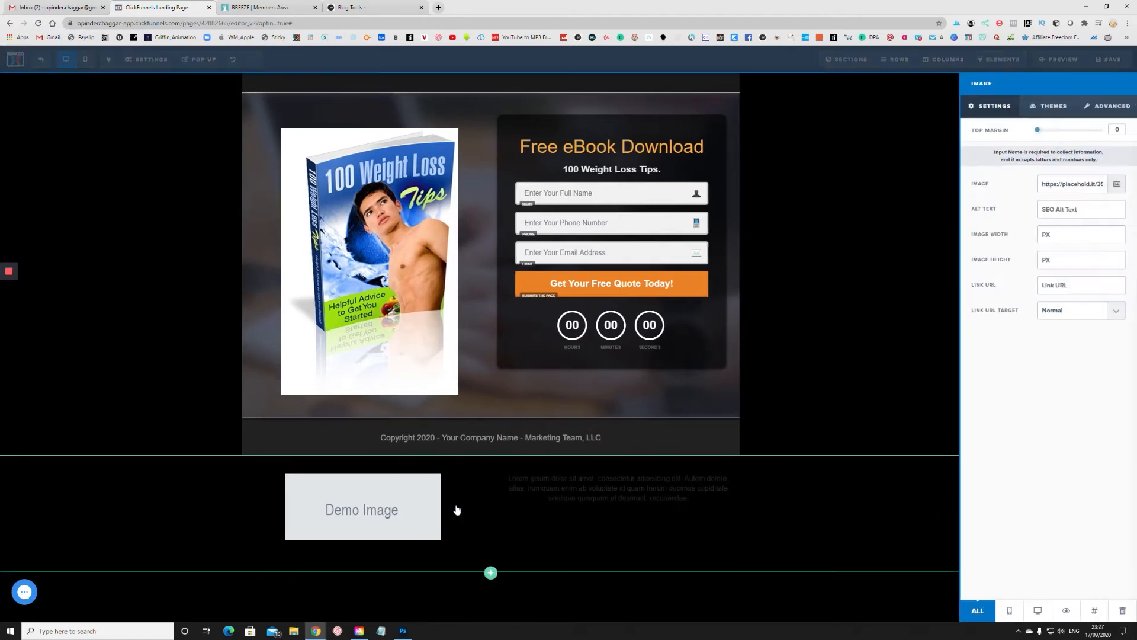
left_click(1117, 184)
left_click(62, 214)
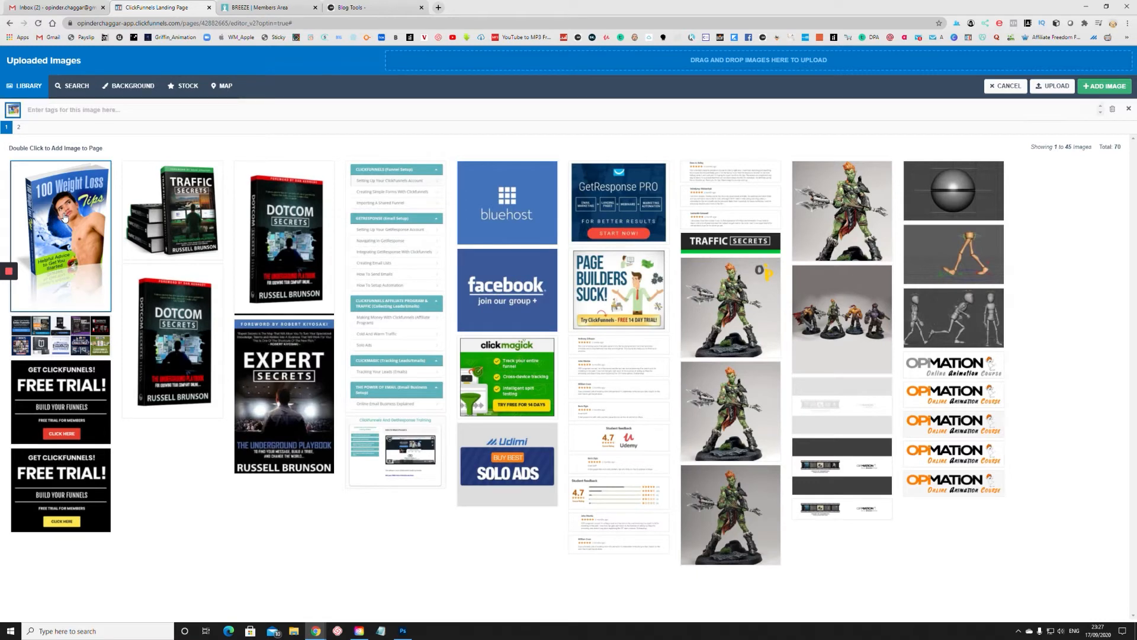
left_click(195, 228)
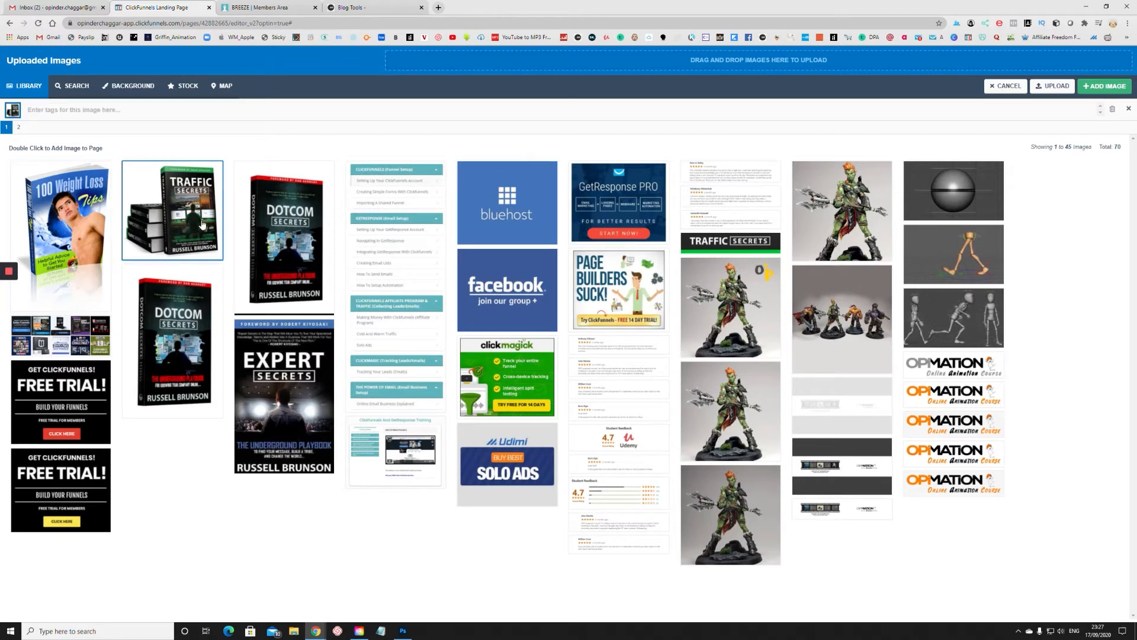
left_click(1103, 86)
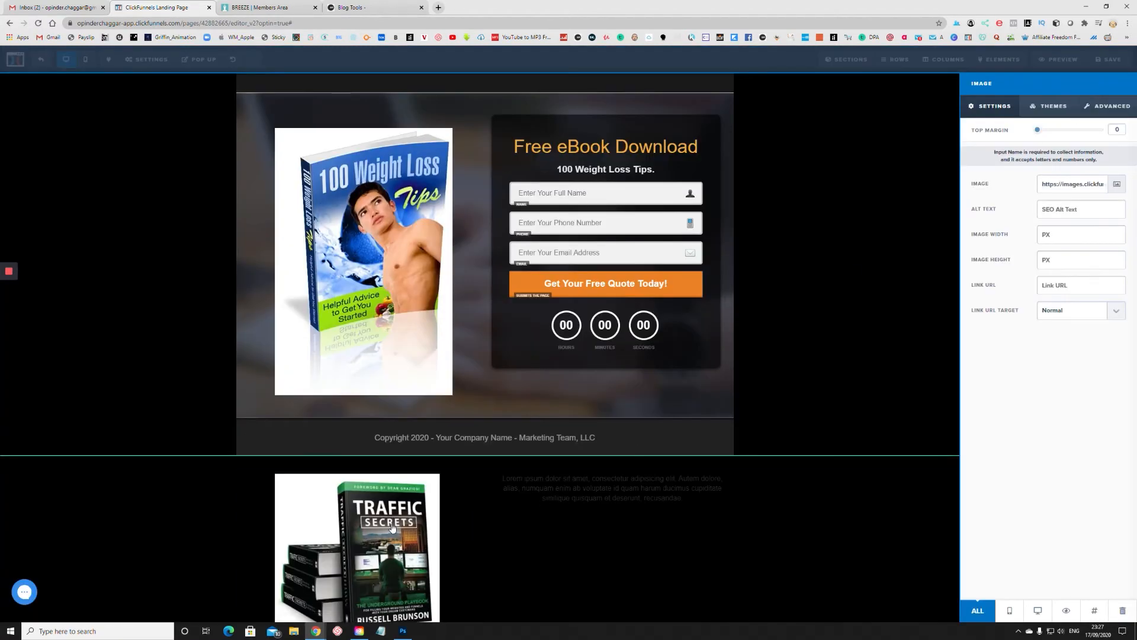
Replace the placeholder paragraph beside the Traffic Secrets book with the text "Traffic"
left_click(629, 483)
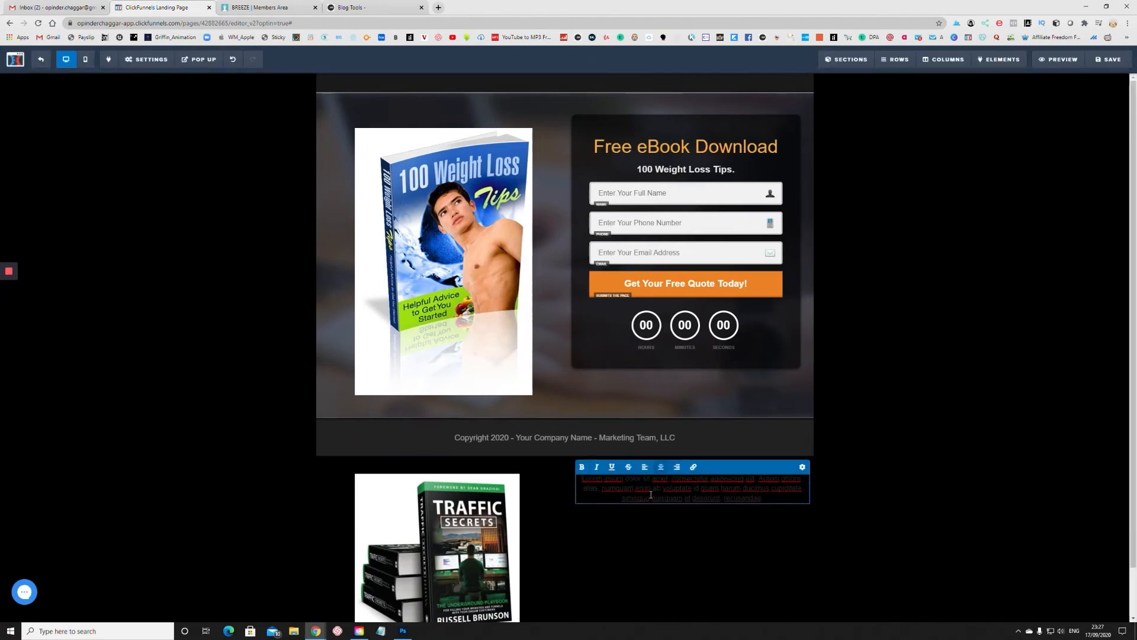
key("ctrl+a")
key("BackSpace")
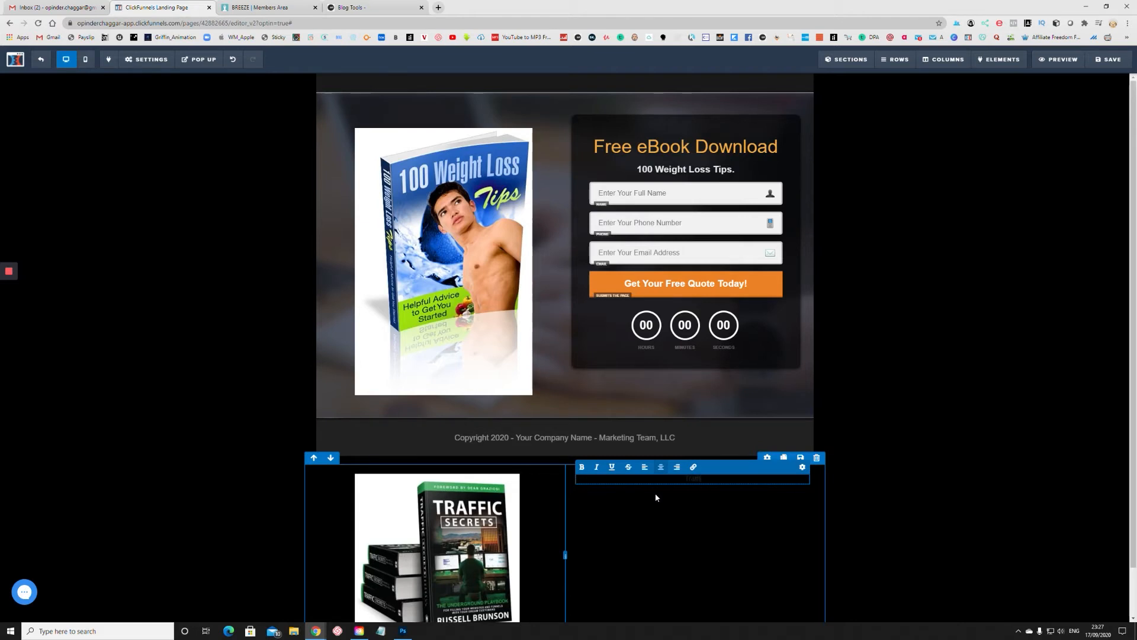
Set the paragraph's text colour to white and change its wording to "Get your traffic secrets"
left_click(802, 467)
left_click(1054, 253)
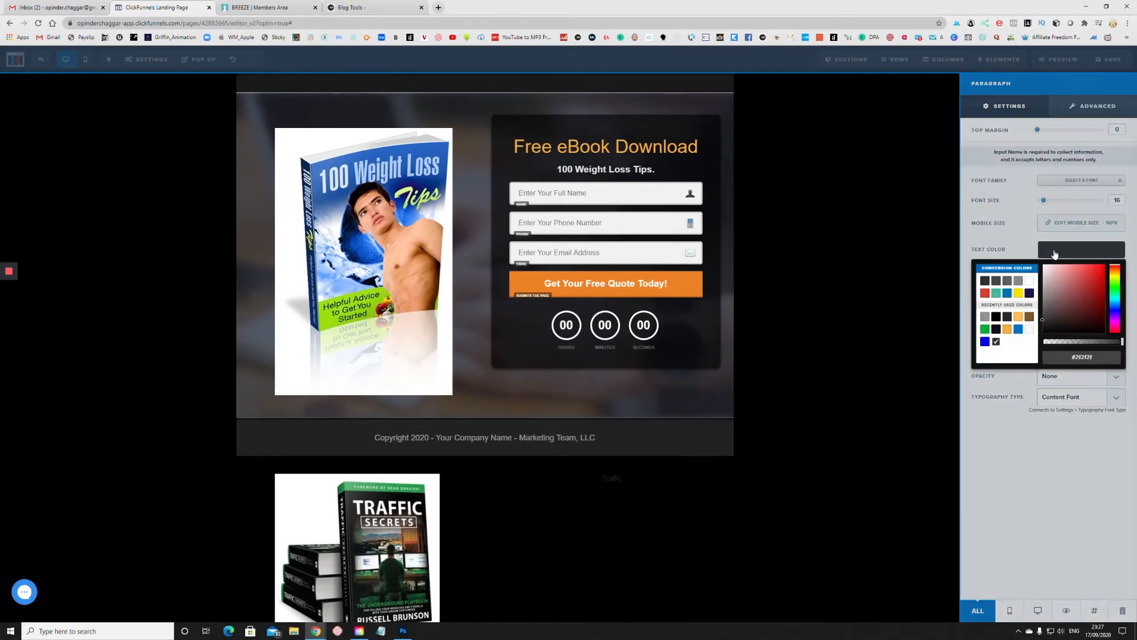
left_click(1030, 281)
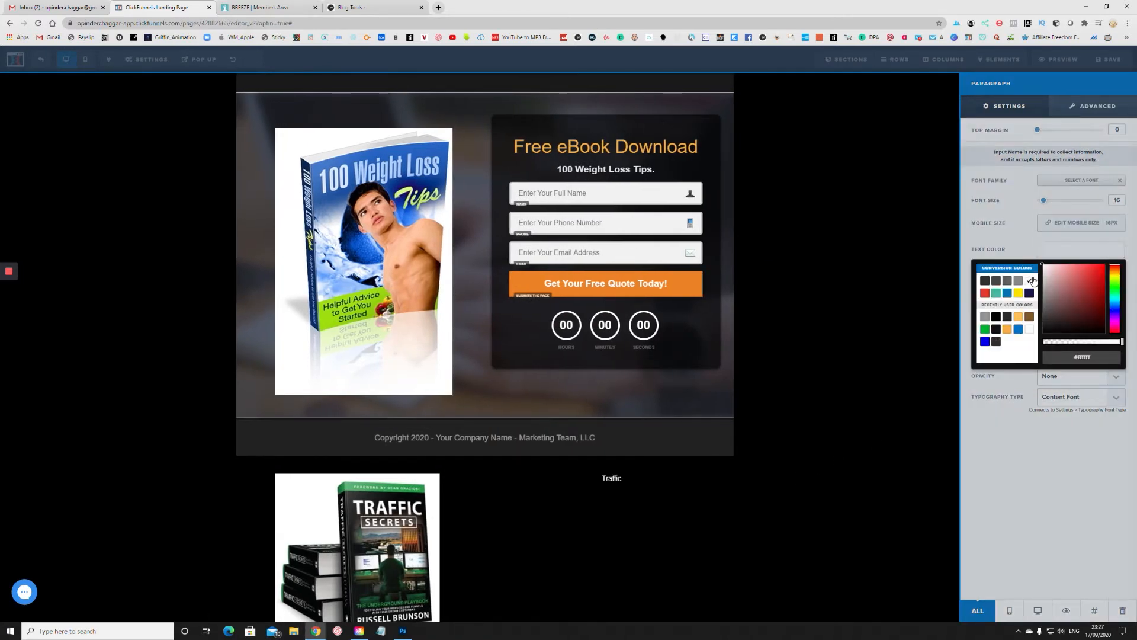
left_click(995, 237)
left_click(616, 489)
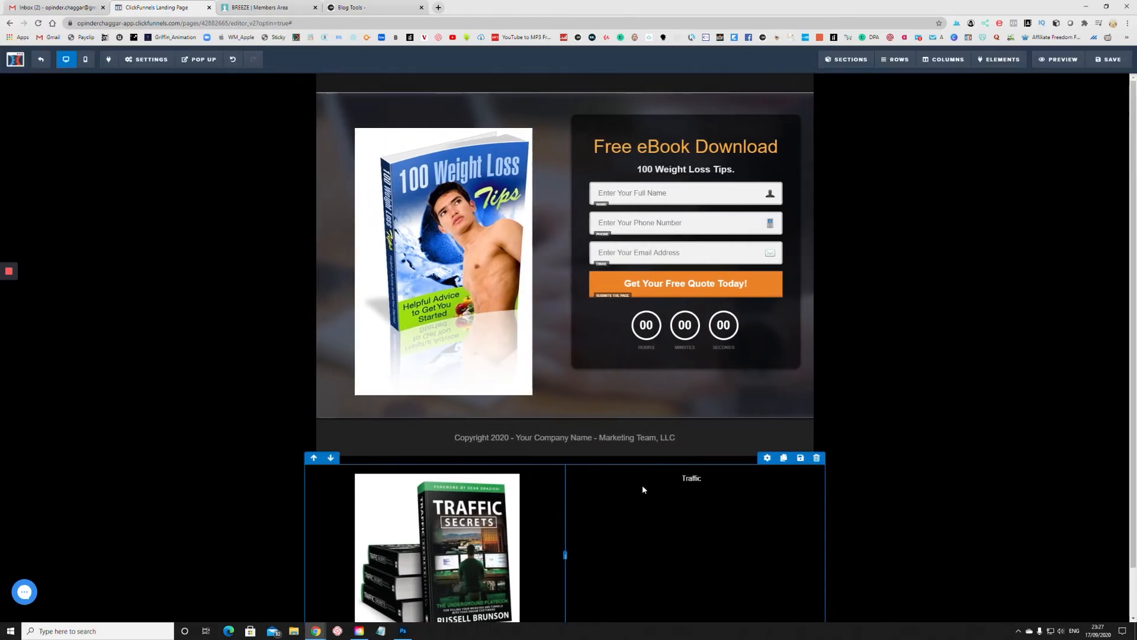
left_click(716, 480)
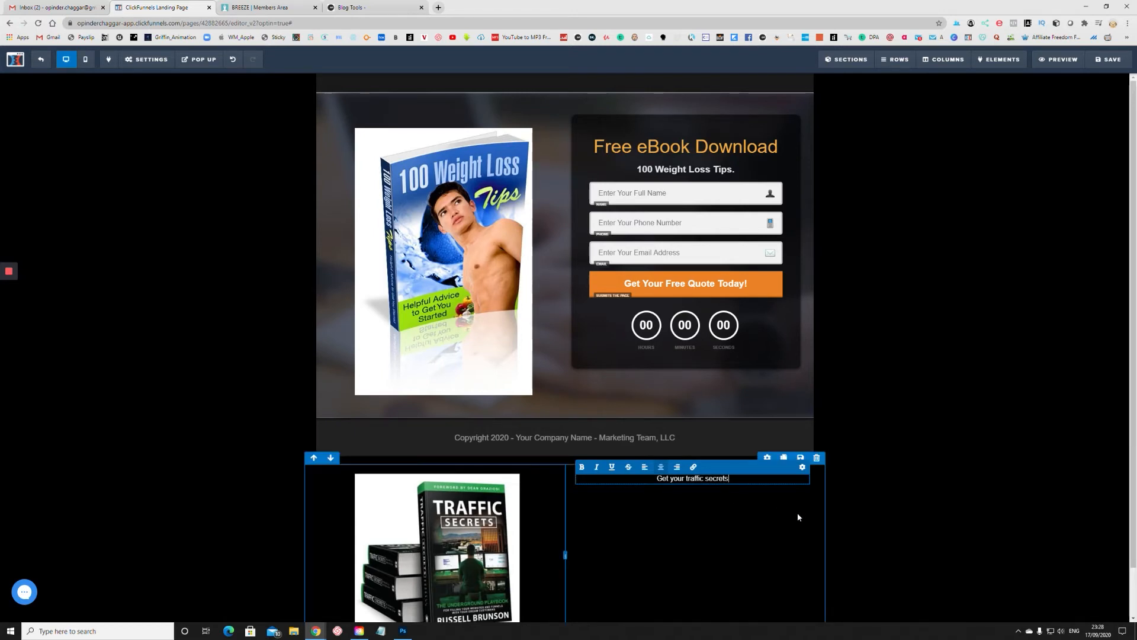
left_click(859, 513)
Add a Bullet List element directly below the "Get your traffic secrets" paragraph
scroll(871, 529, "down", 1)
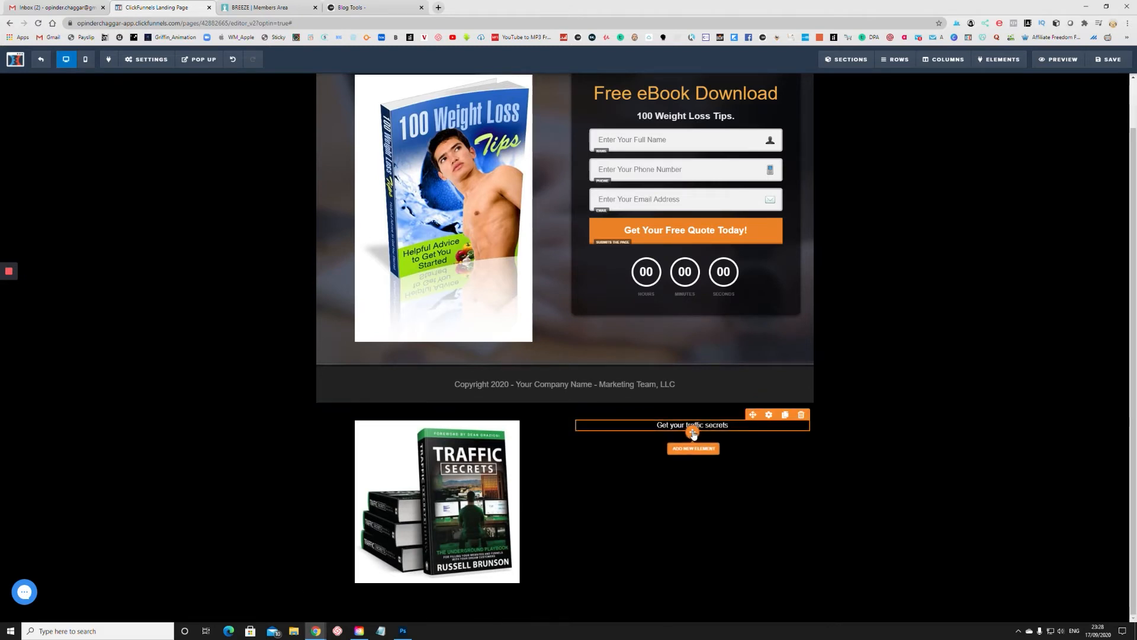
left_click(693, 457)
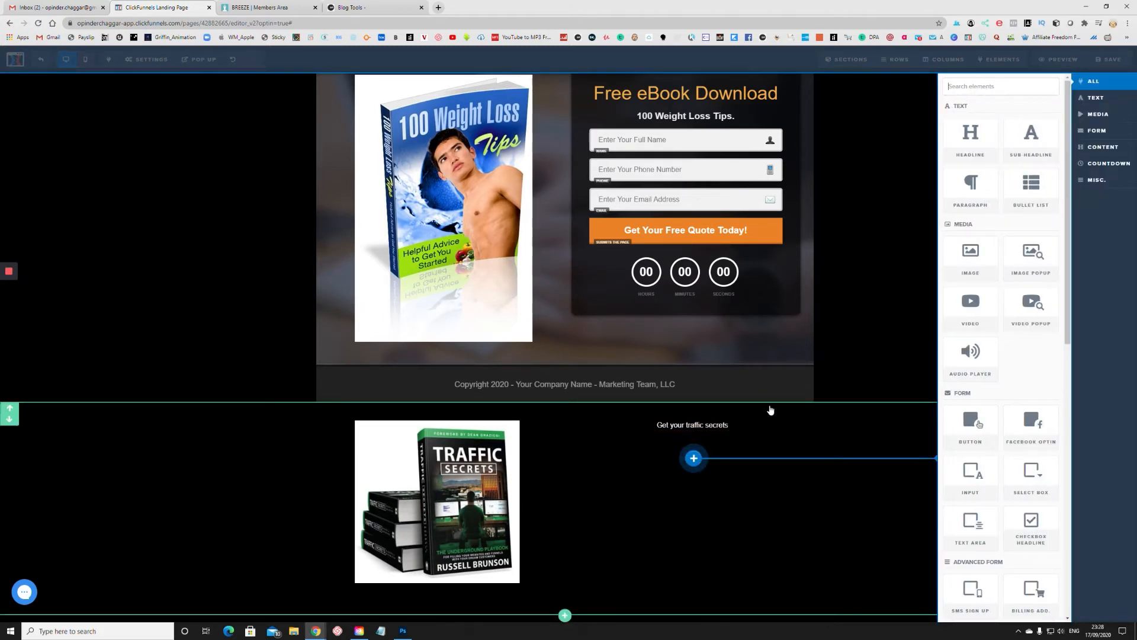
left_click(1031, 190)
left_click(660, 455)
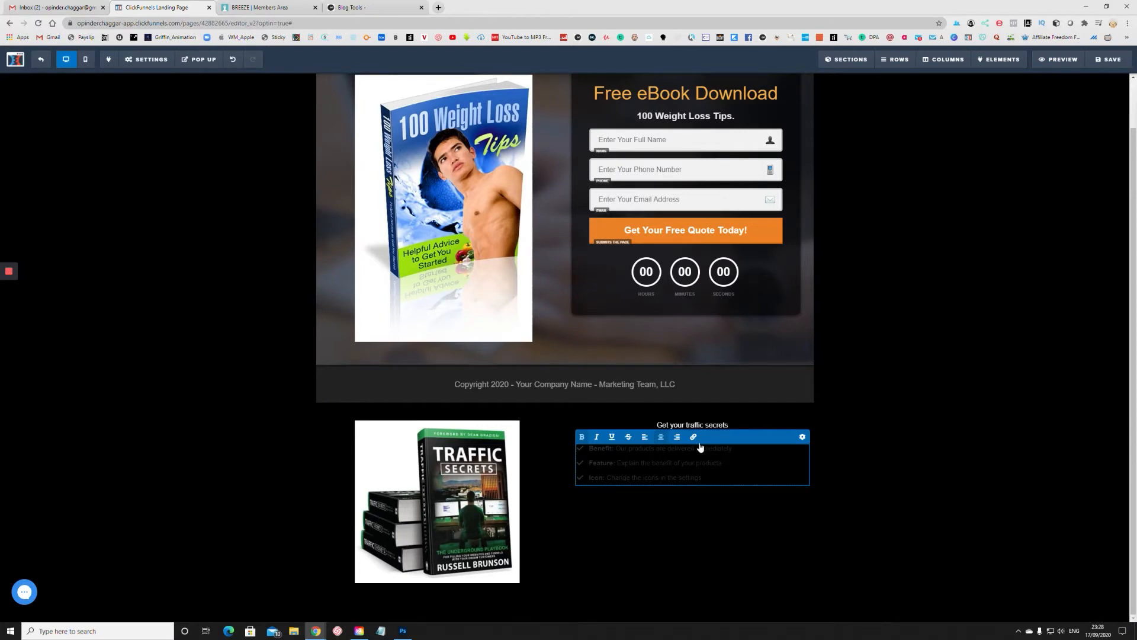
scroll(700, 447, "up", 1)
left_click(802, 459)
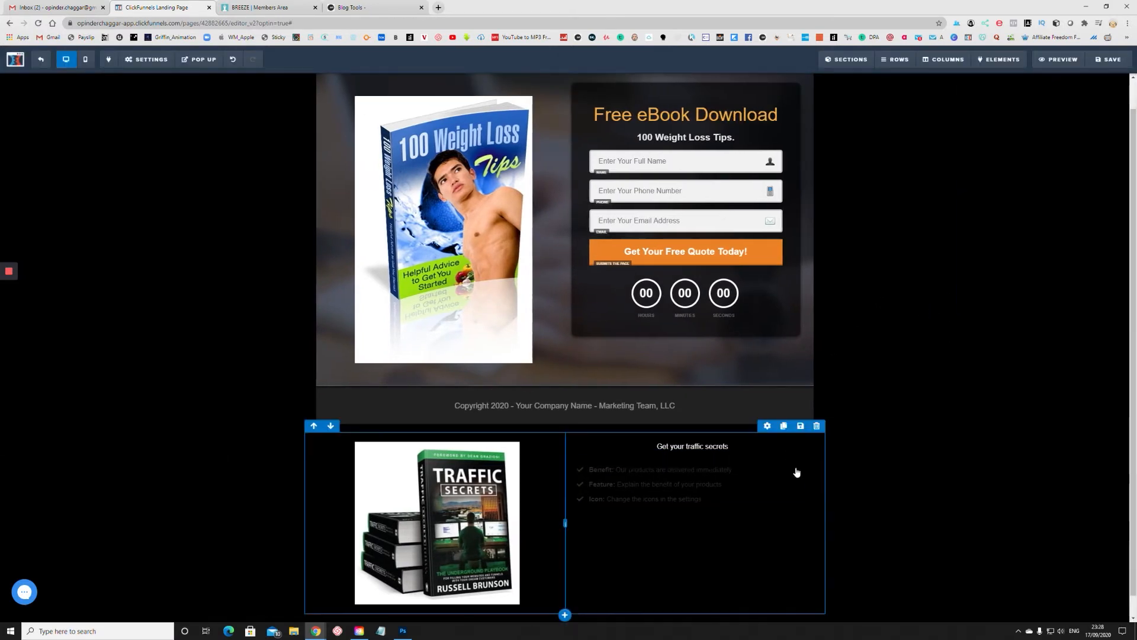
mouse_move(761, 488)
left_click(768, 426)
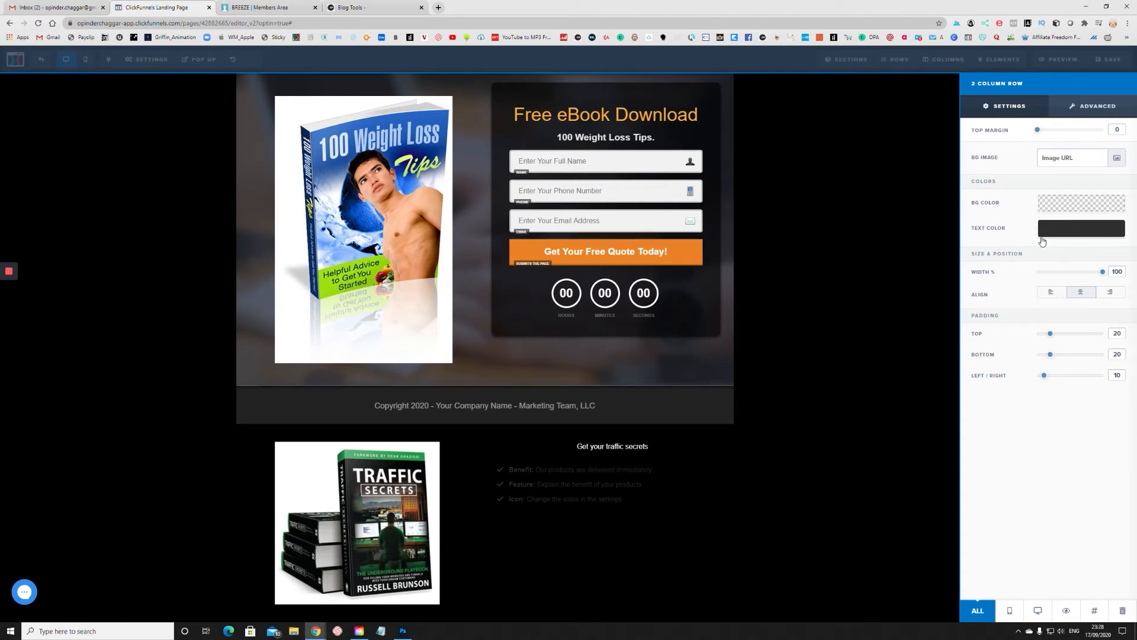
left_click(720, 511)
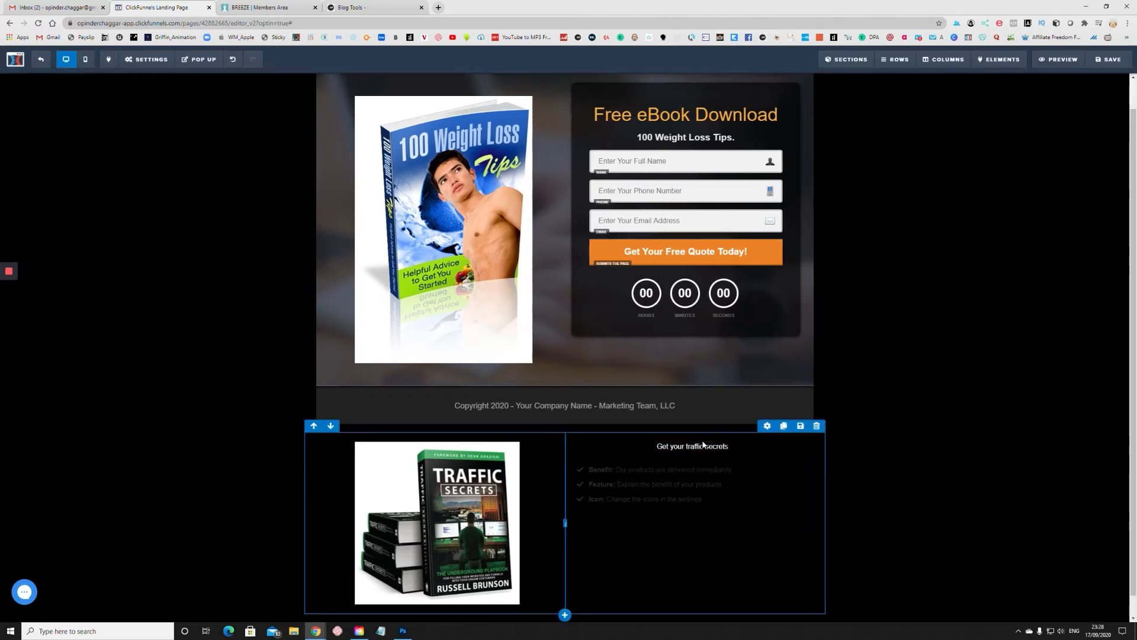
Increase the font size of the "Get your traffic secrets" paragraph to headline size on a single line
left_click(771, 441)
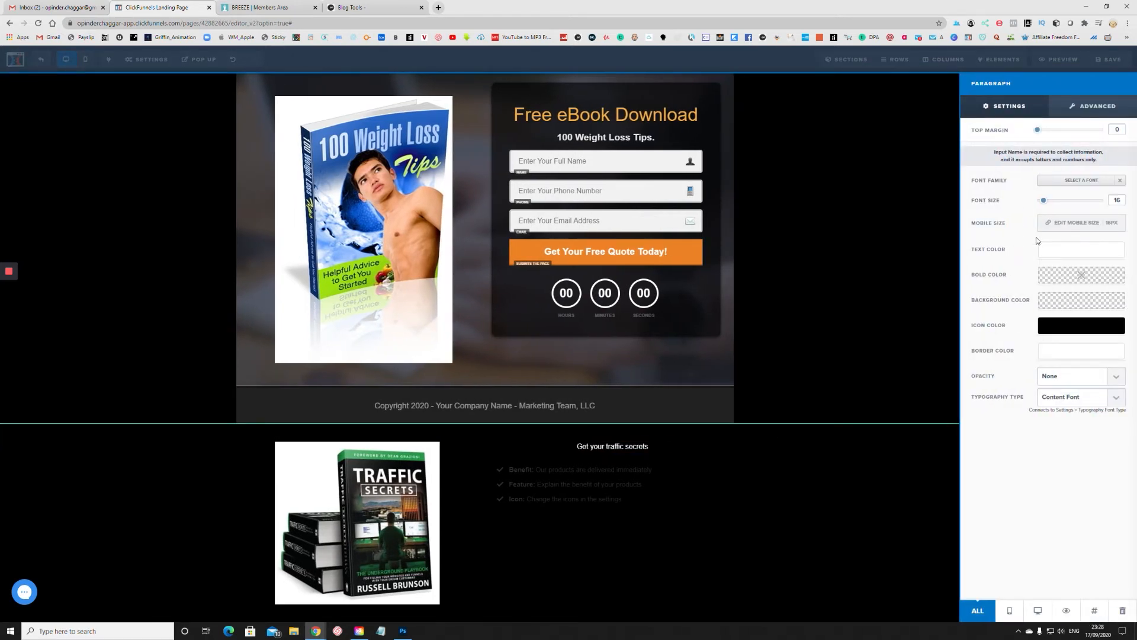
left_click_drag(1044, 201, 1072, 215)
left_click(611, 501)
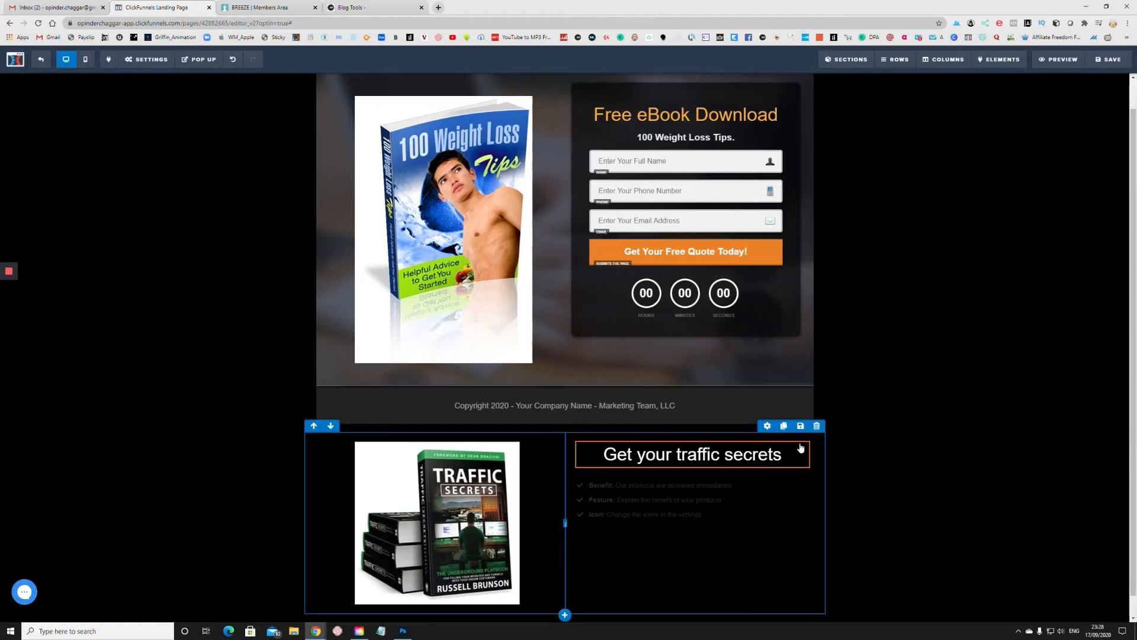
Set the text colour of the bullet list below "Get your traffic secrets" to white
left_click(688, 503)
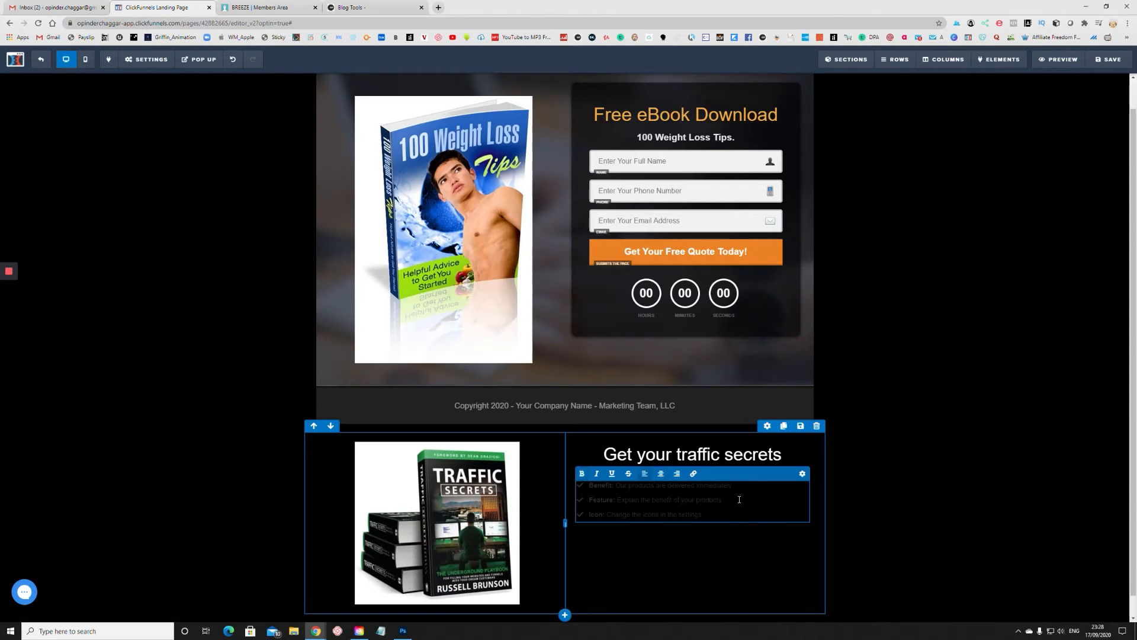
left_click(801, 473)
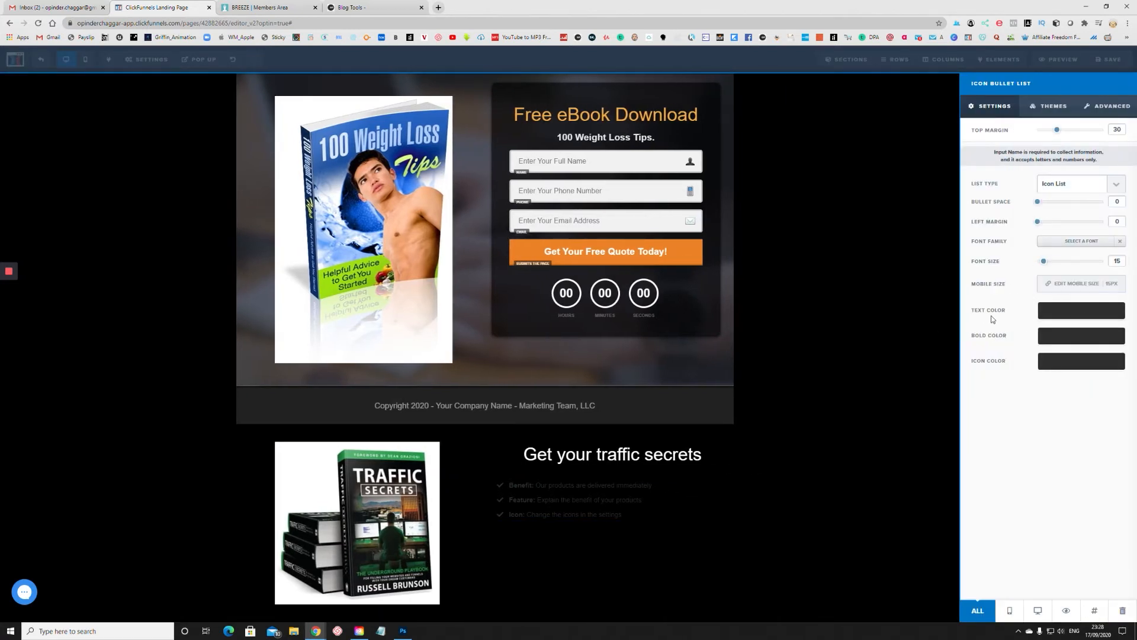
left_click(1070, 312)
left_click(1029, 342)
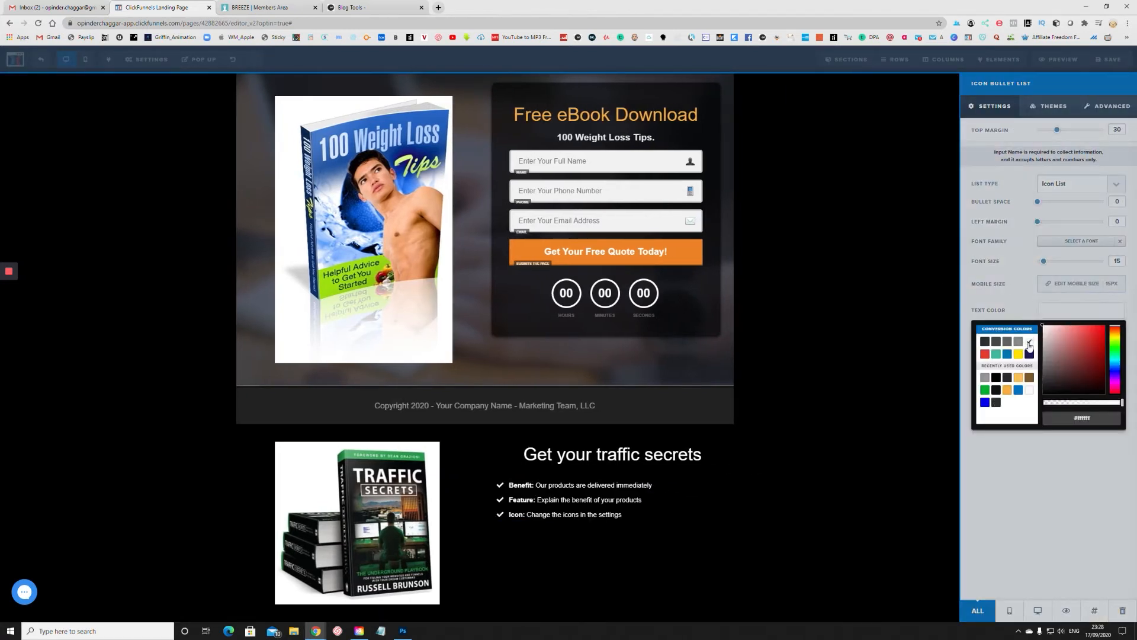
Apply the theme with dark check marks on white rows to the bullet list below "Get your traffic secrets"
left_click(807, 387)
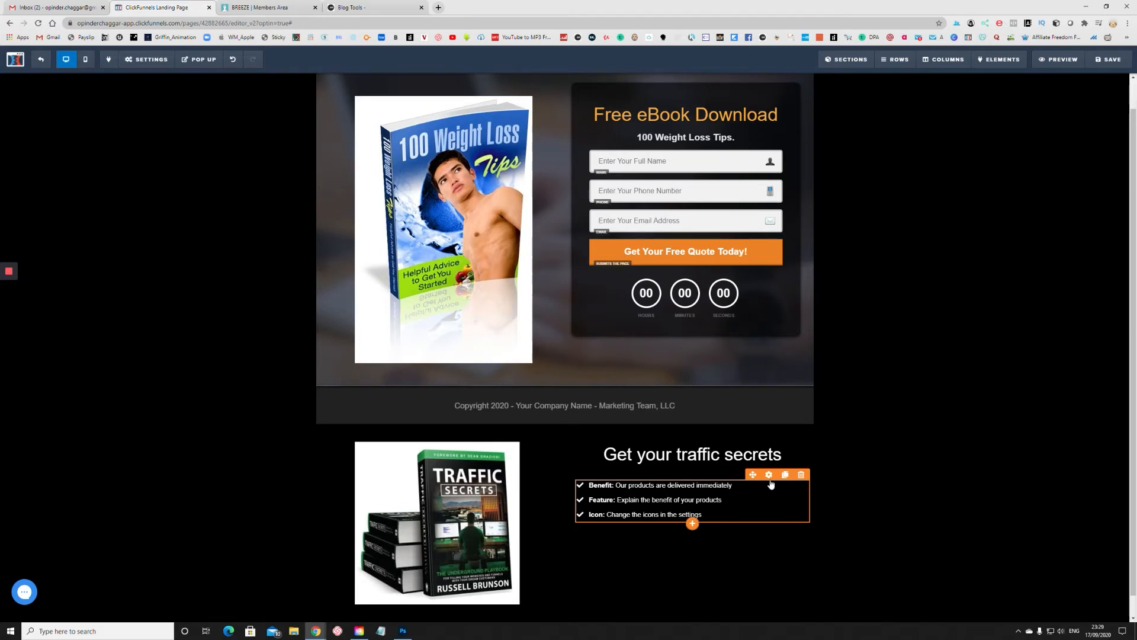
left_click(770, 484)
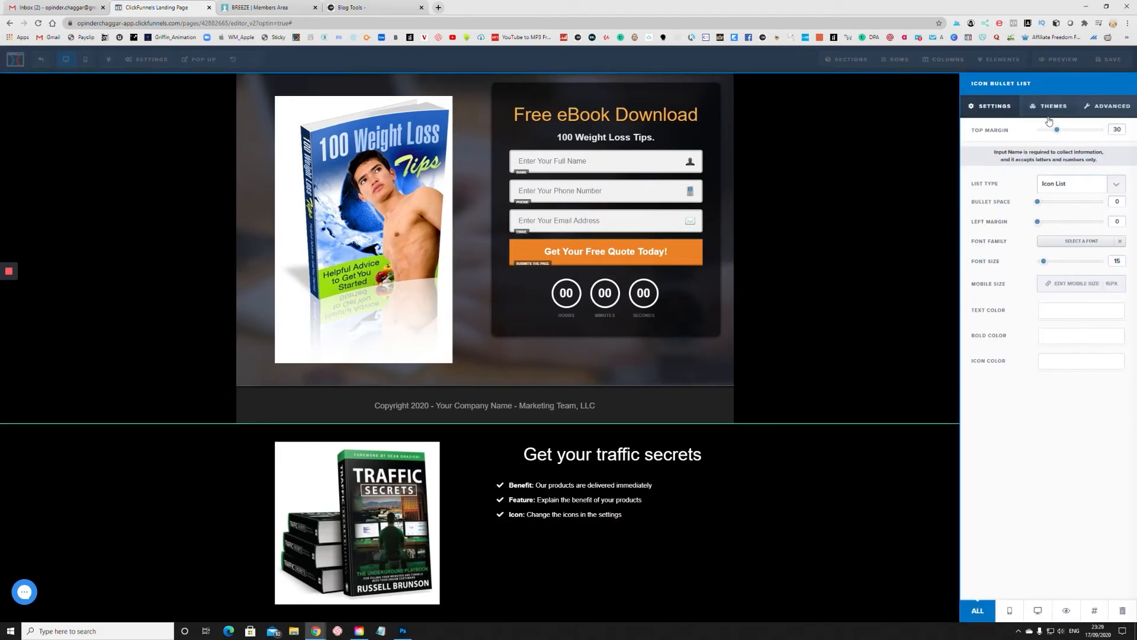
left_click(1052, 107)
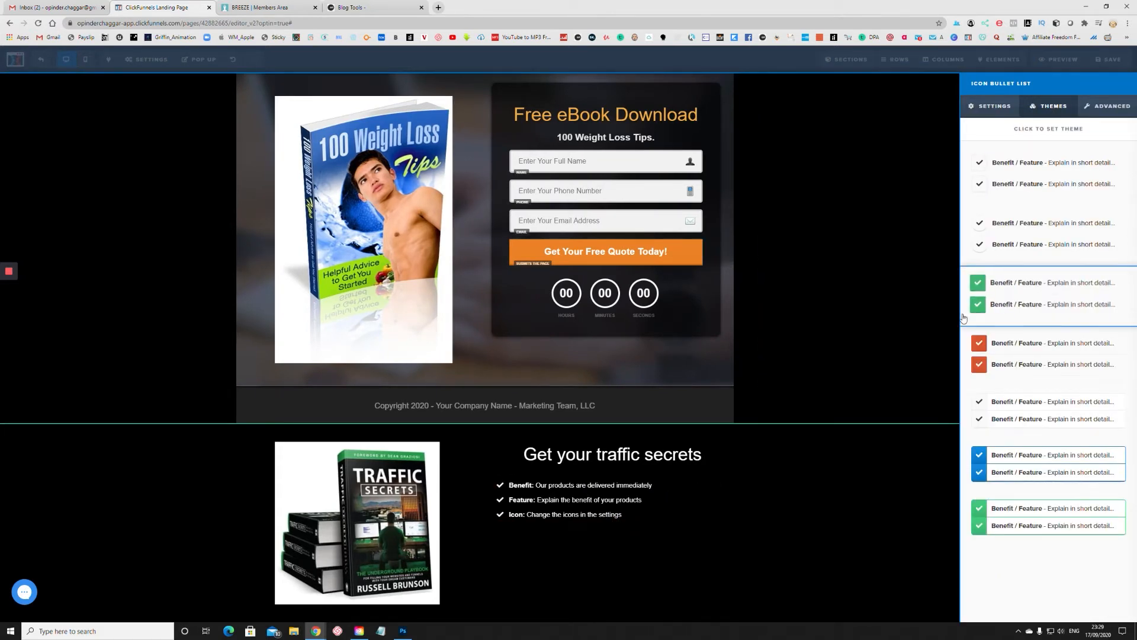
left_click(1007, 294)
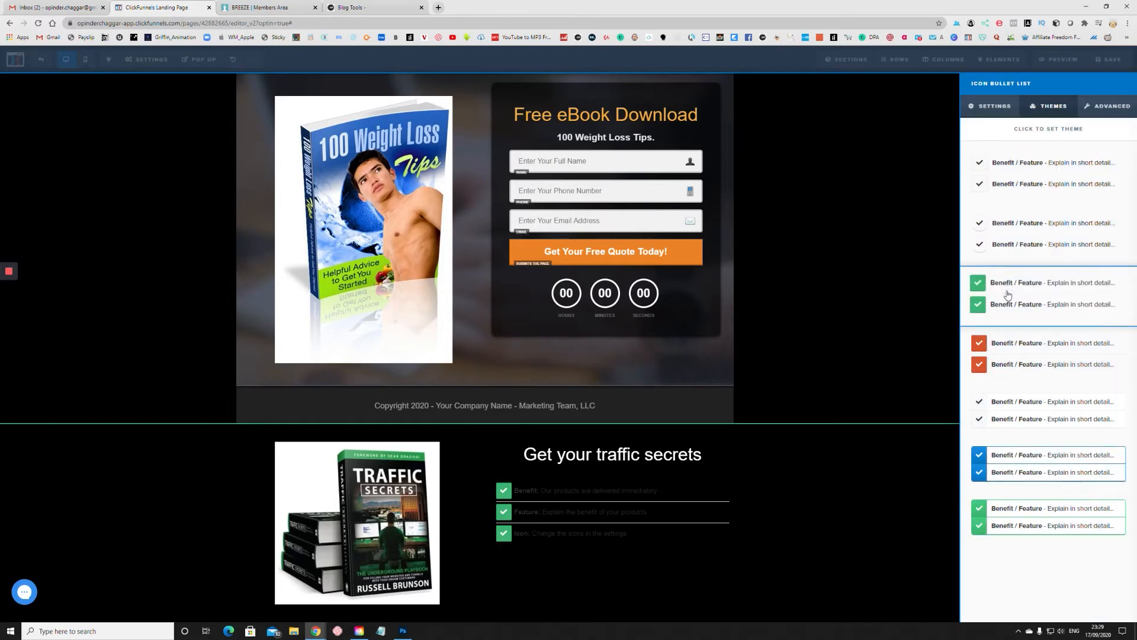
left_click(1010, 349)
left_click(1031, 419)
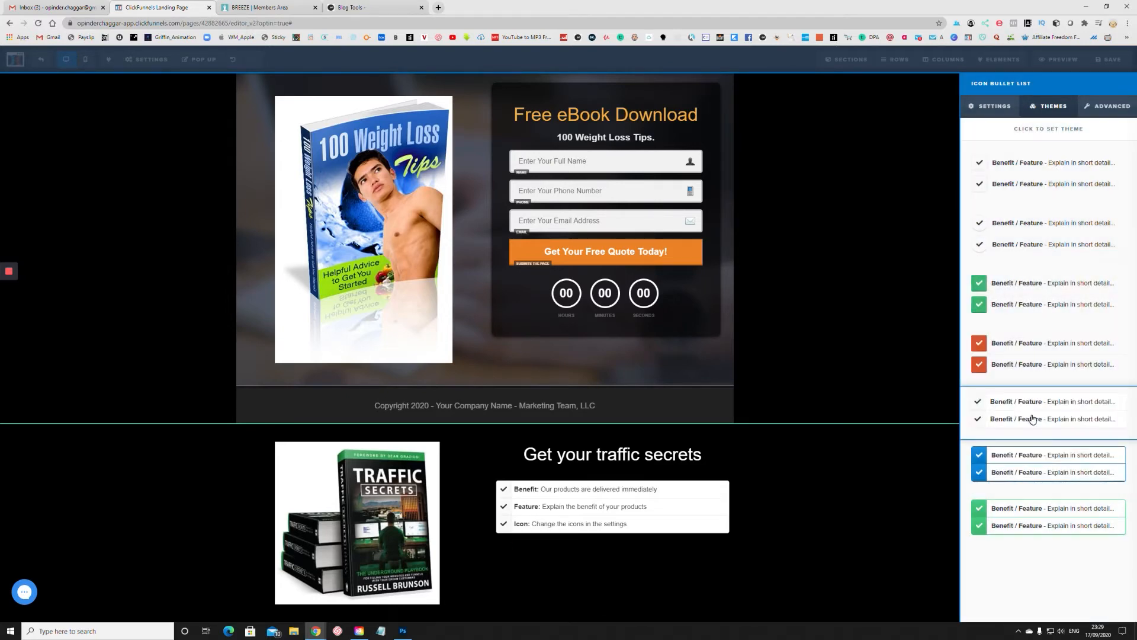
Change the icon of the list's first bullet, Benefit, to far fa-address-card
left_click(1107, 110)
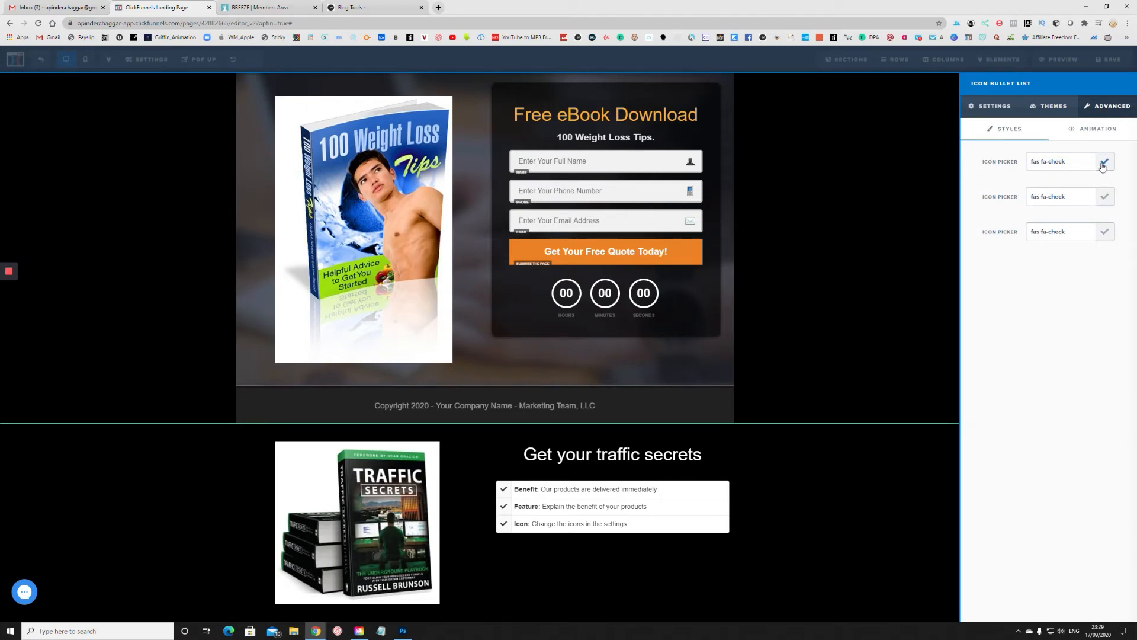
left_click(1055, 166)
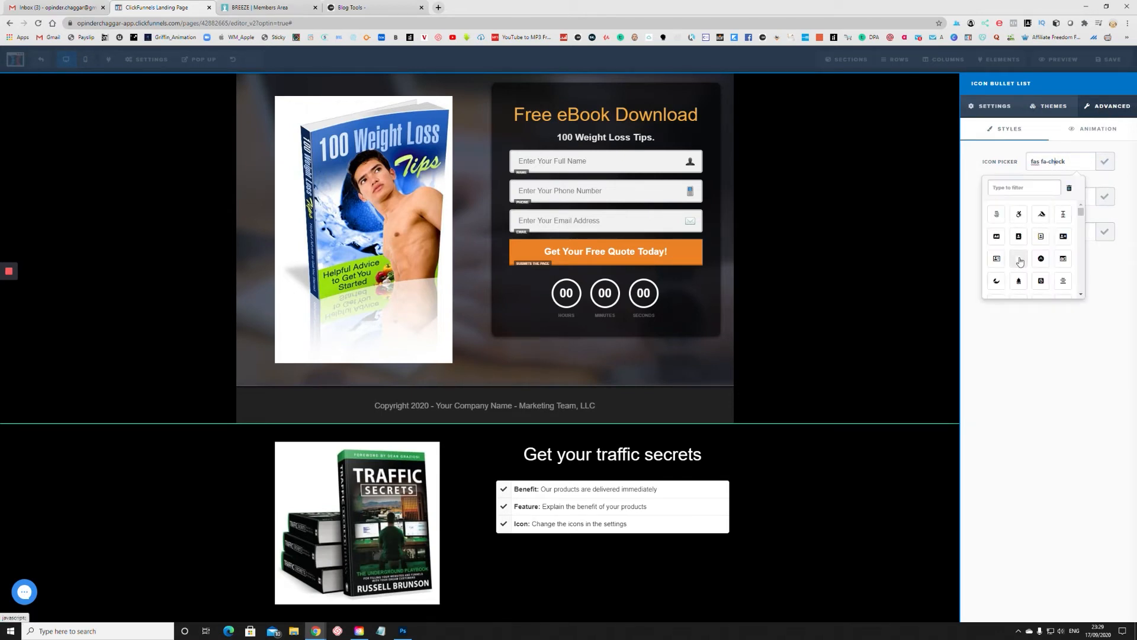
left_click(1000, 261)
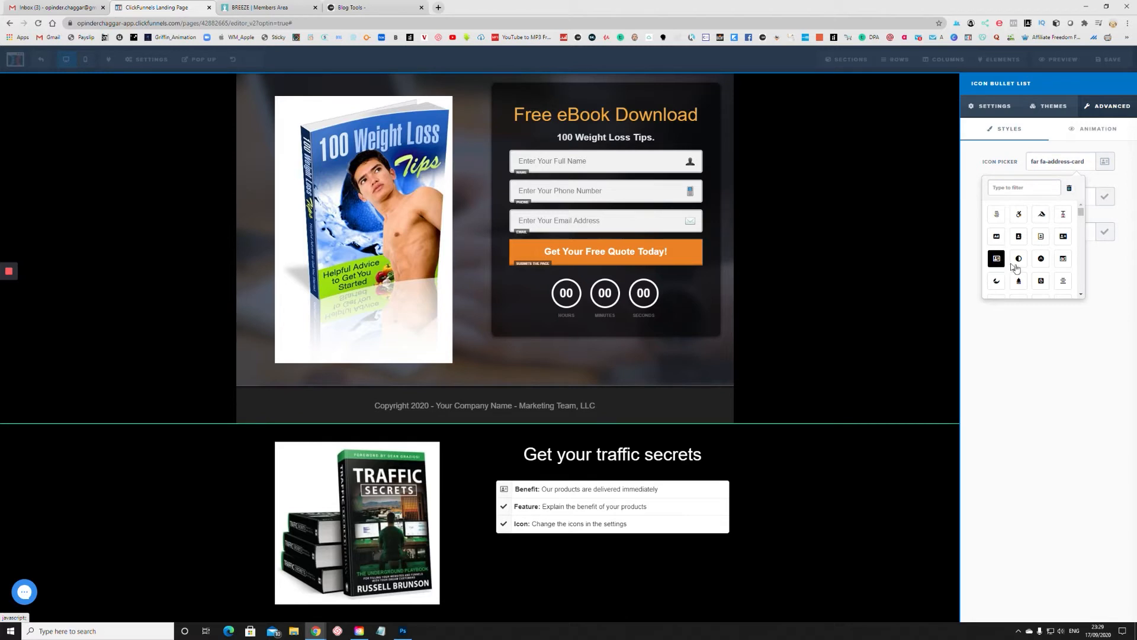
left_click(1017, 259)
left_click(1041, 259)
left_click(1018, 281)
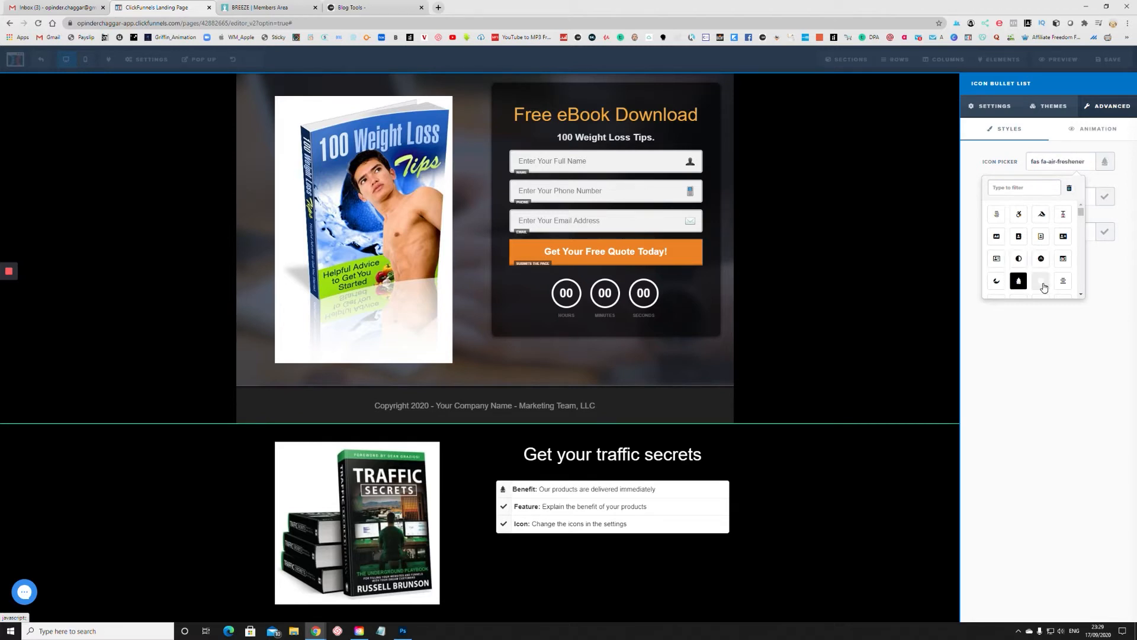
left_click(1043, 287)
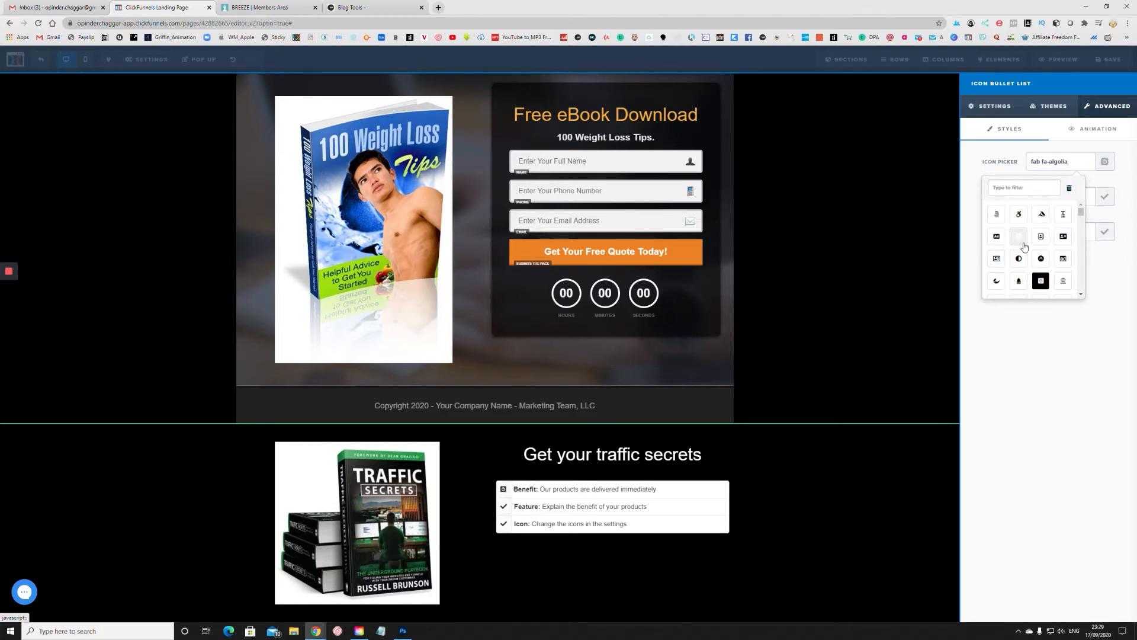
left_click(1035, 262)
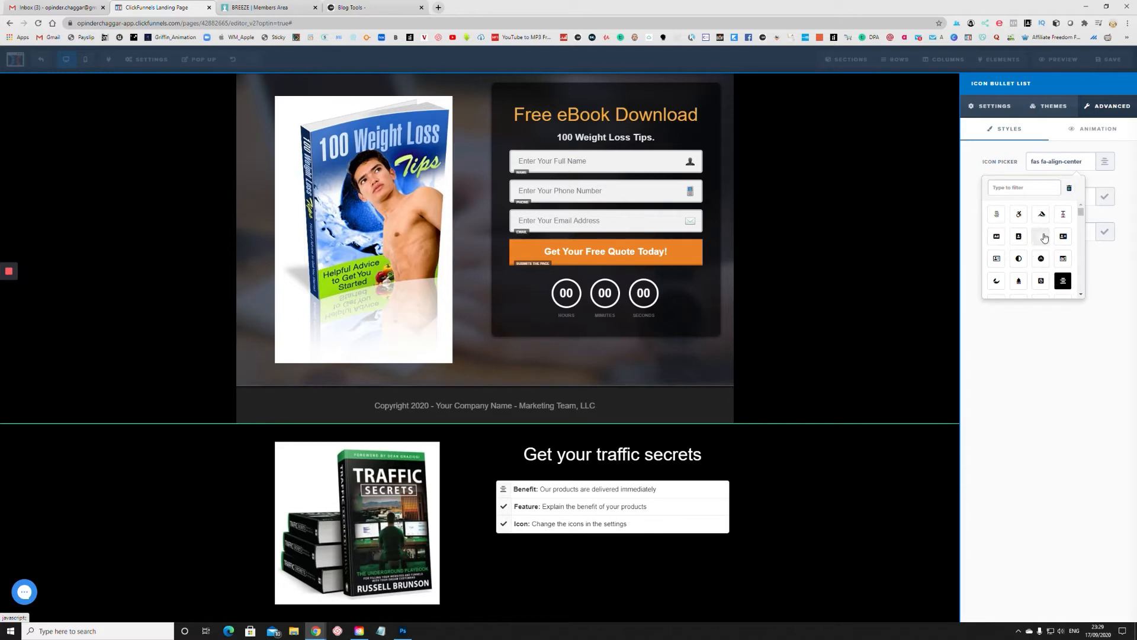
left_click(997, 260)
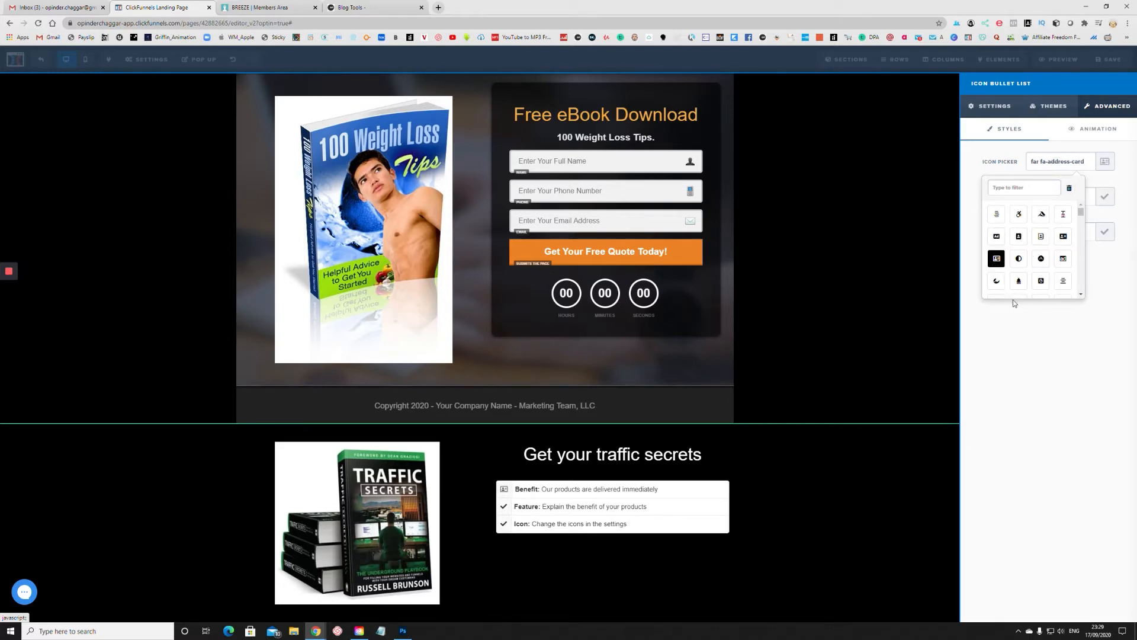
Set the Feature bullet's icon to fab fa-accusoft and the third bullet's icon to the outlined address book
left_click(1105, 198)
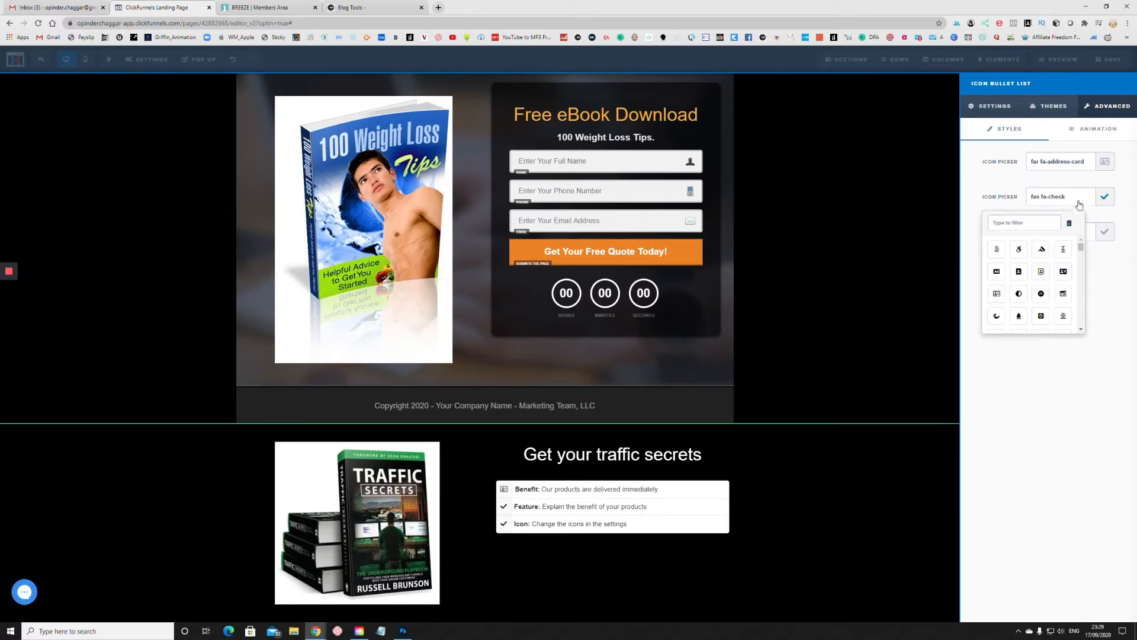
left_click(1079, 203)
left_click(1043, 249)
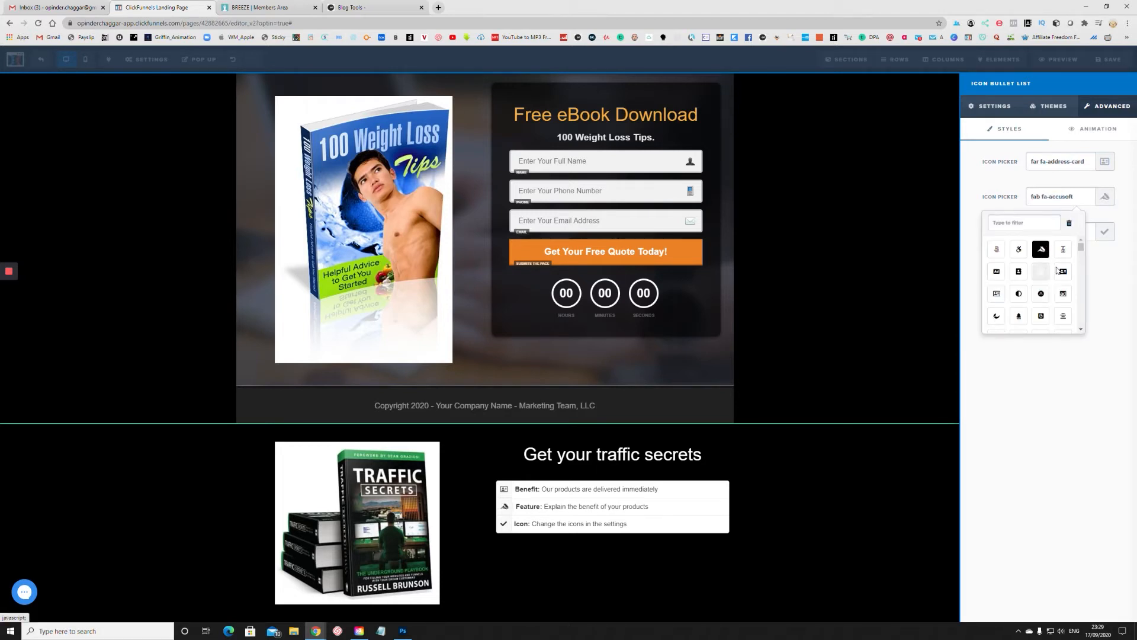
left_click(1106, 233)
left_click(1041, 306)
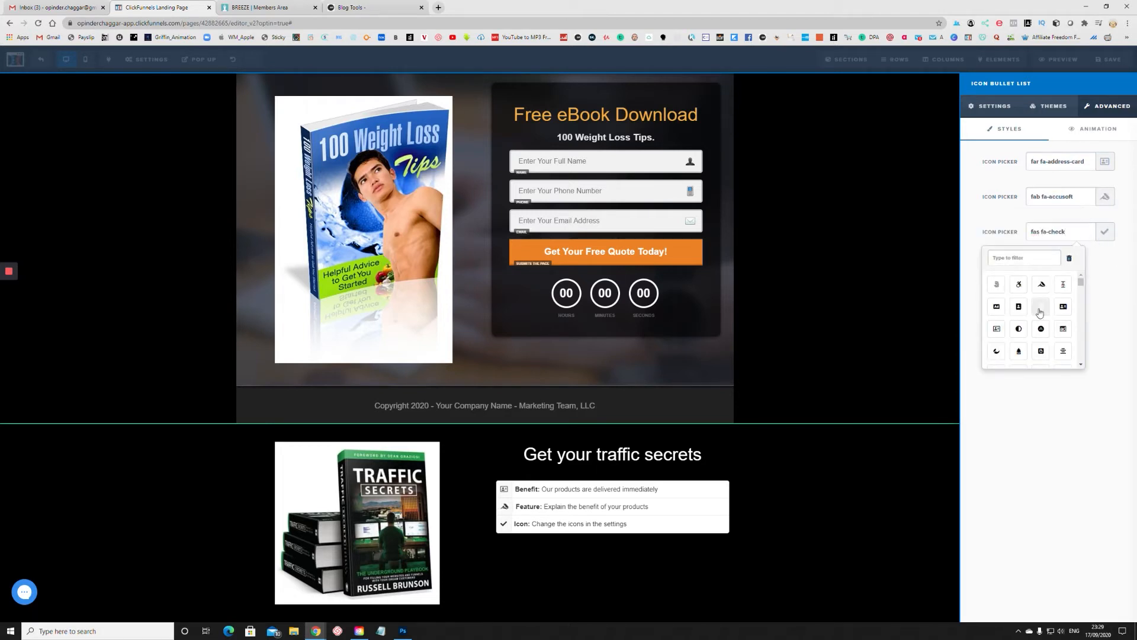
left_click(757, 486)
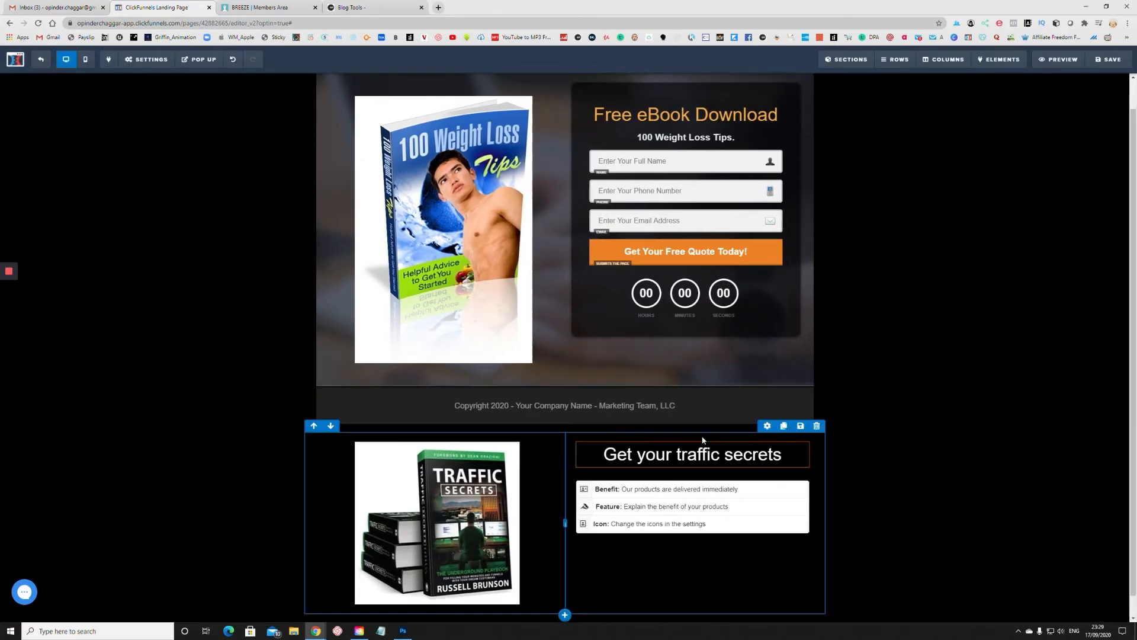
Add a medium-width section below the Traffic Secrets section and insert a four-column row in it
scroll(865, 467, "down", 1)
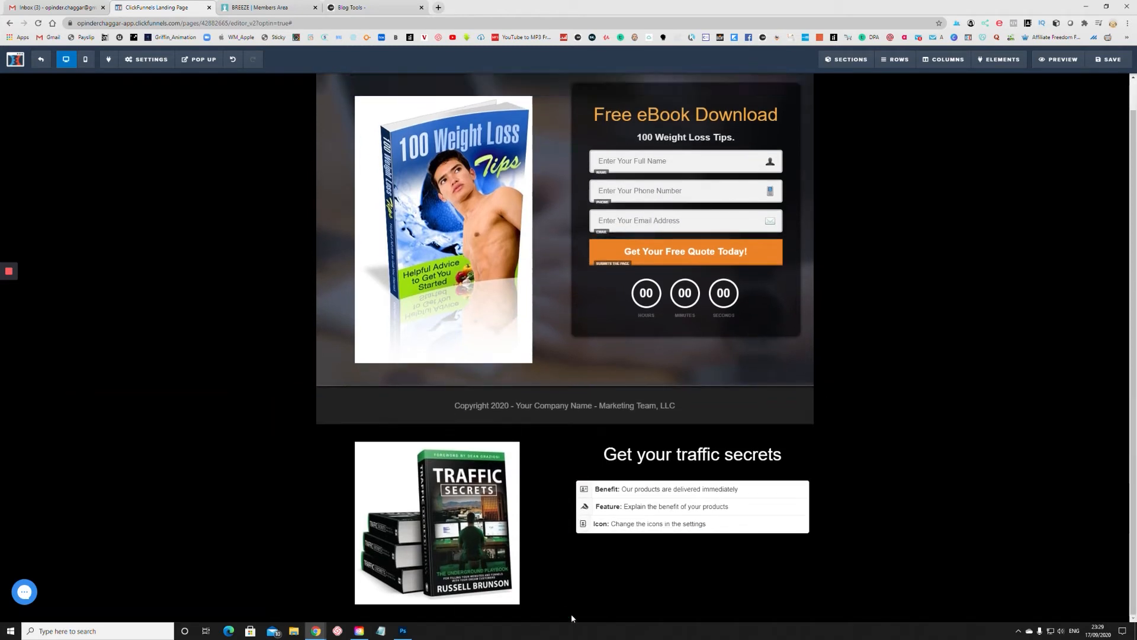
left_click(566, 616)
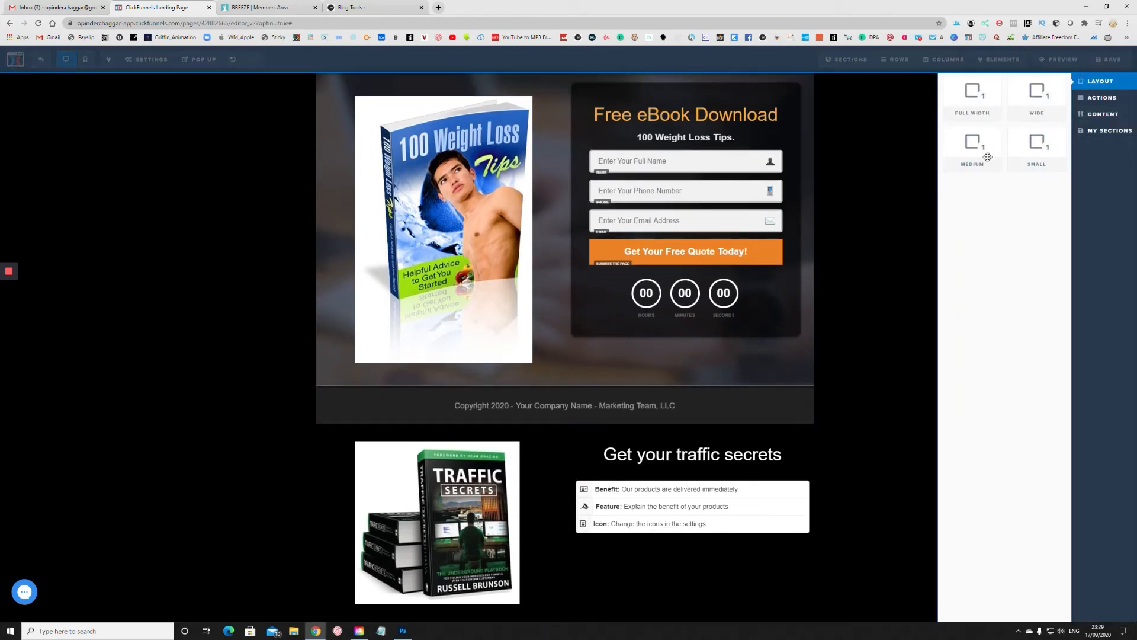
left_click(972, 145)
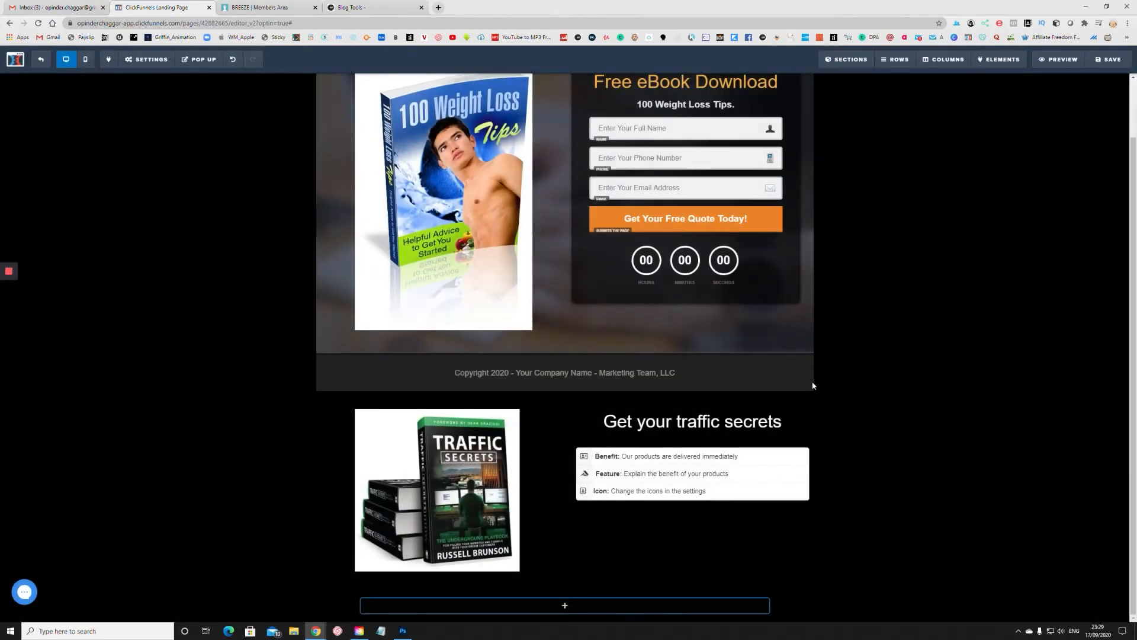
left_click(564, 606)
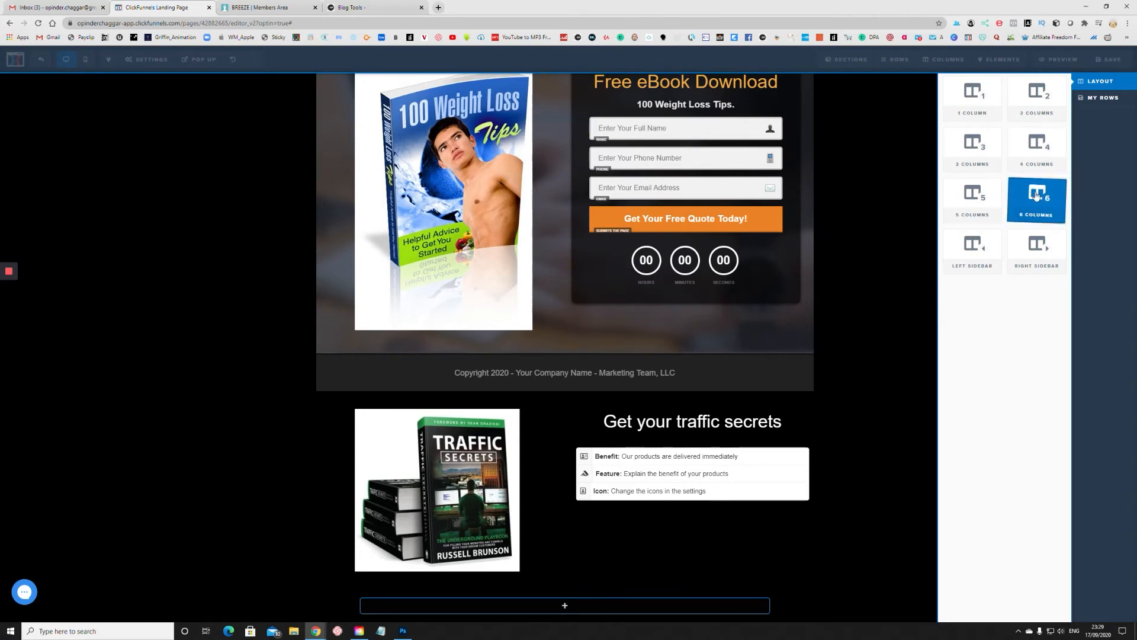
left_click(1037, 147)
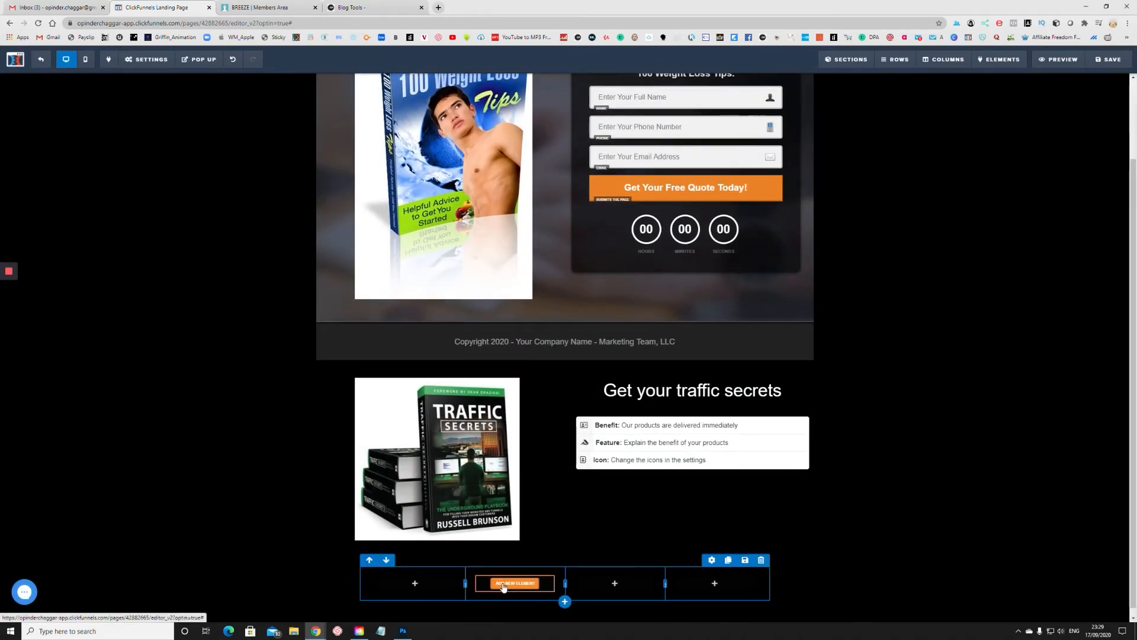
Fill the first three columns of the new row with an Image, a Video and a Bullet List element
left_click(415, 582)
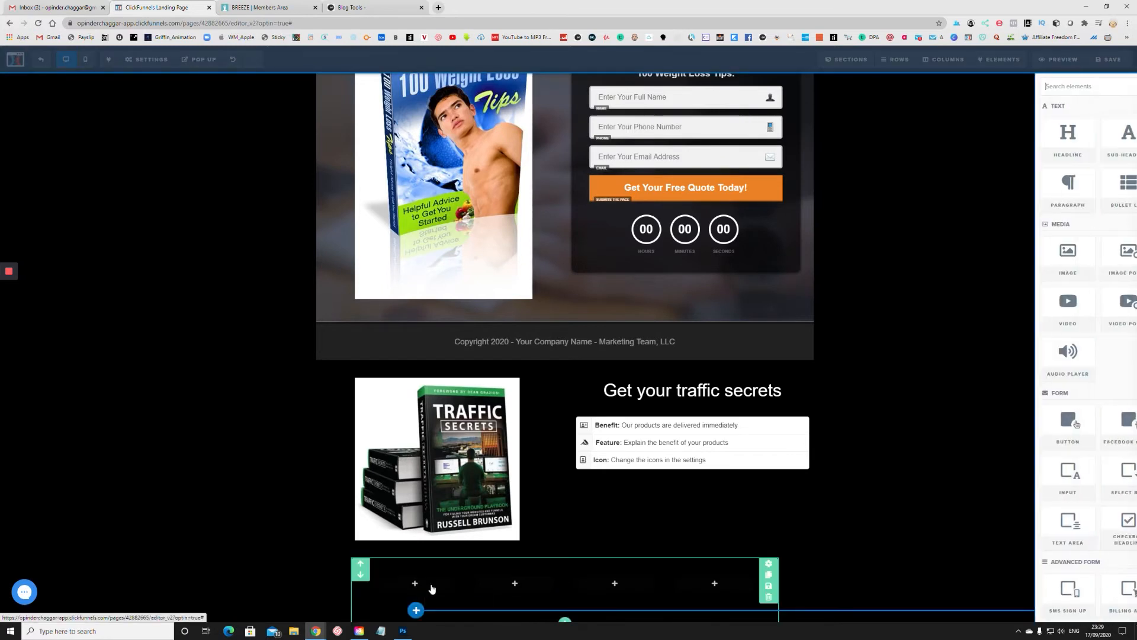
left_click(969, 257)
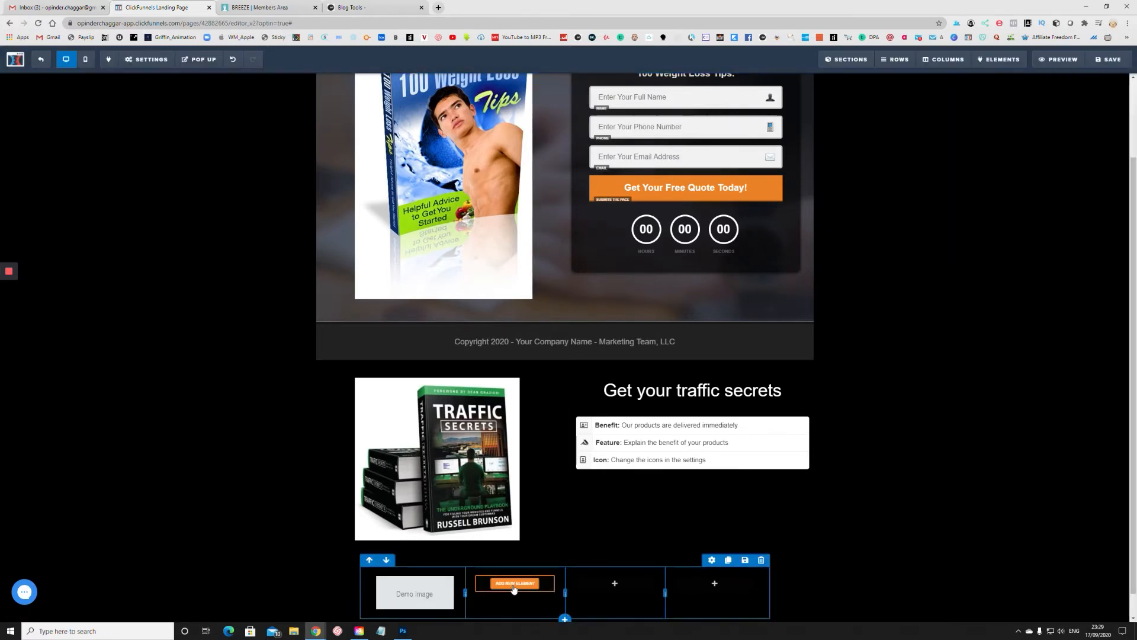
left_click(513, 584)
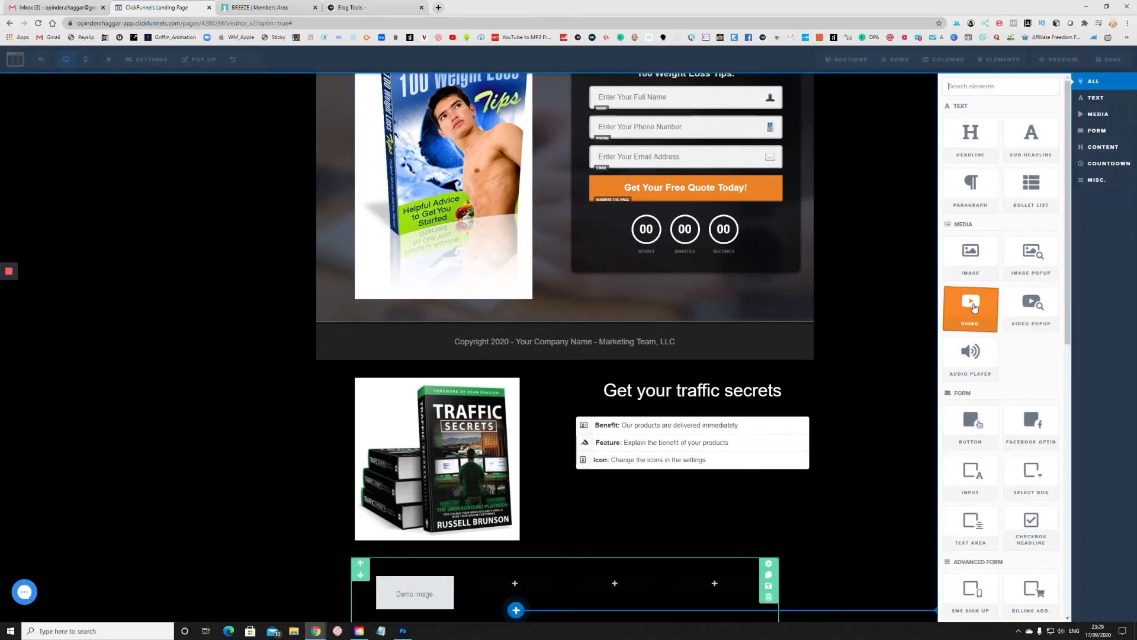
left_click(971, 305)
left_click(621, 584)
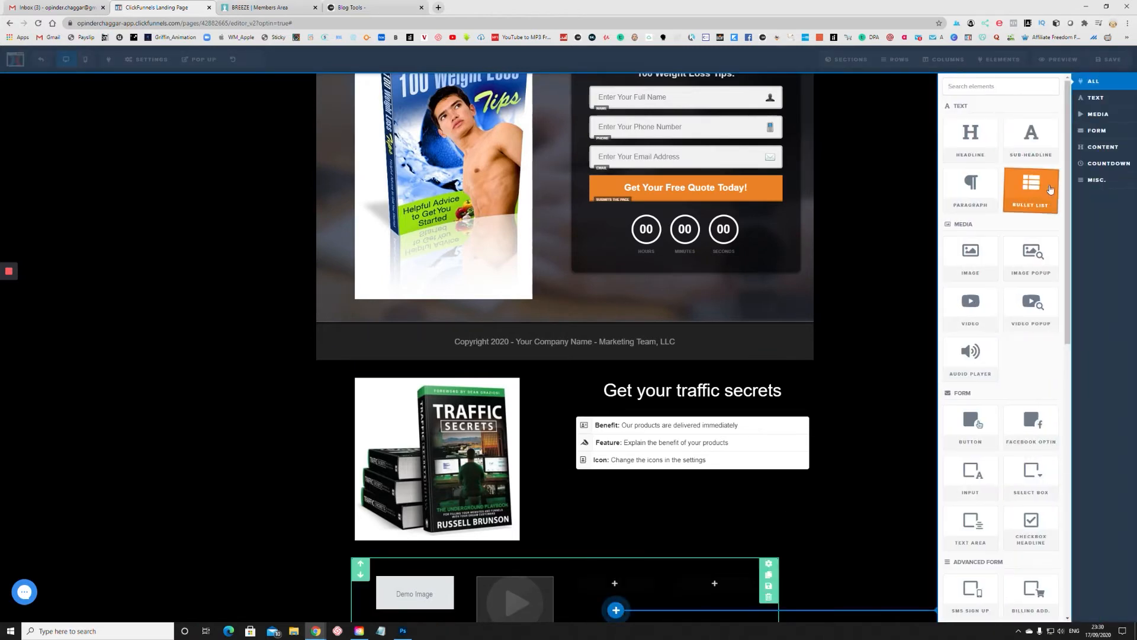
left_click(1033, 189)
Add a social sharing element with Facebook and Twitter buttons to the row's fourth column
scroll(709, 582, "down", 1)
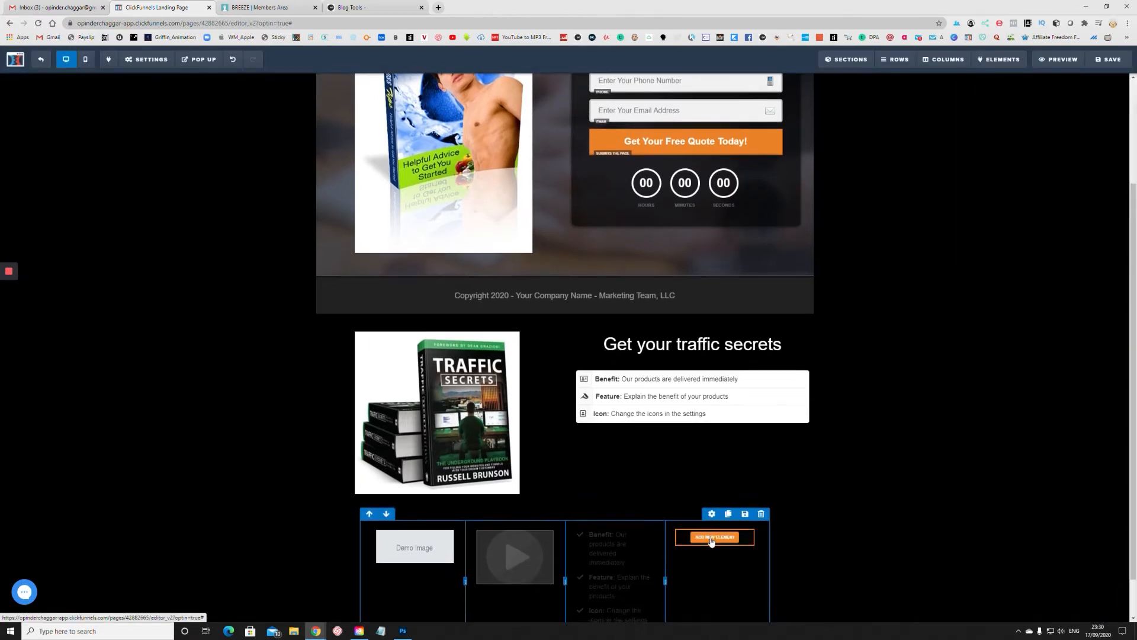
scroll(716, 536, "down", 1)
left_click(717, 492)
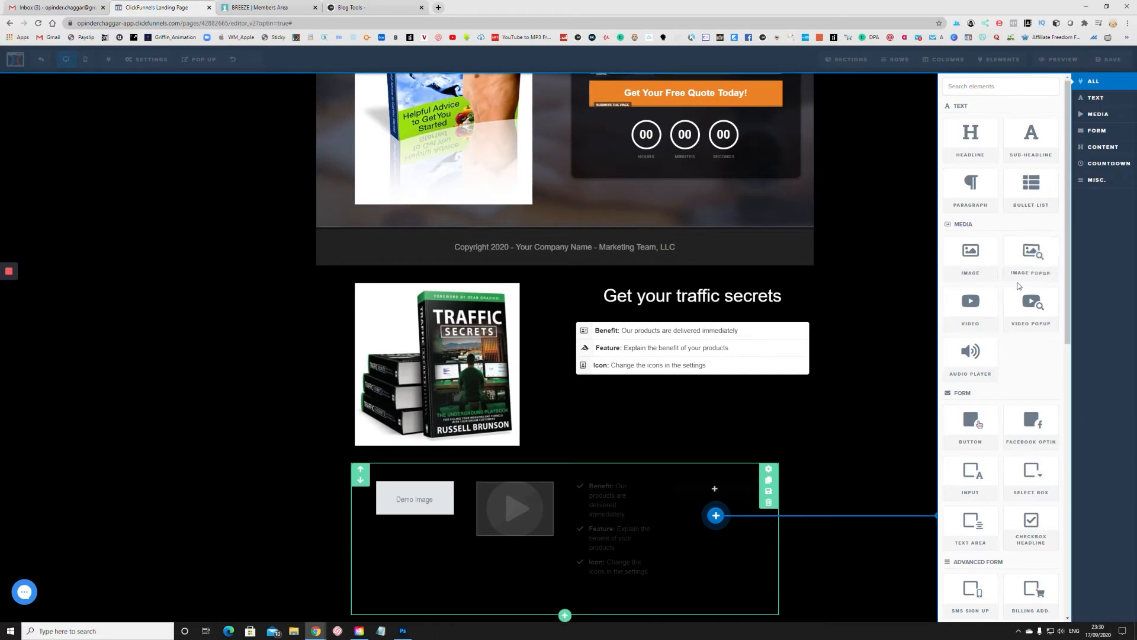
scroll(947, 461, "down", 5)
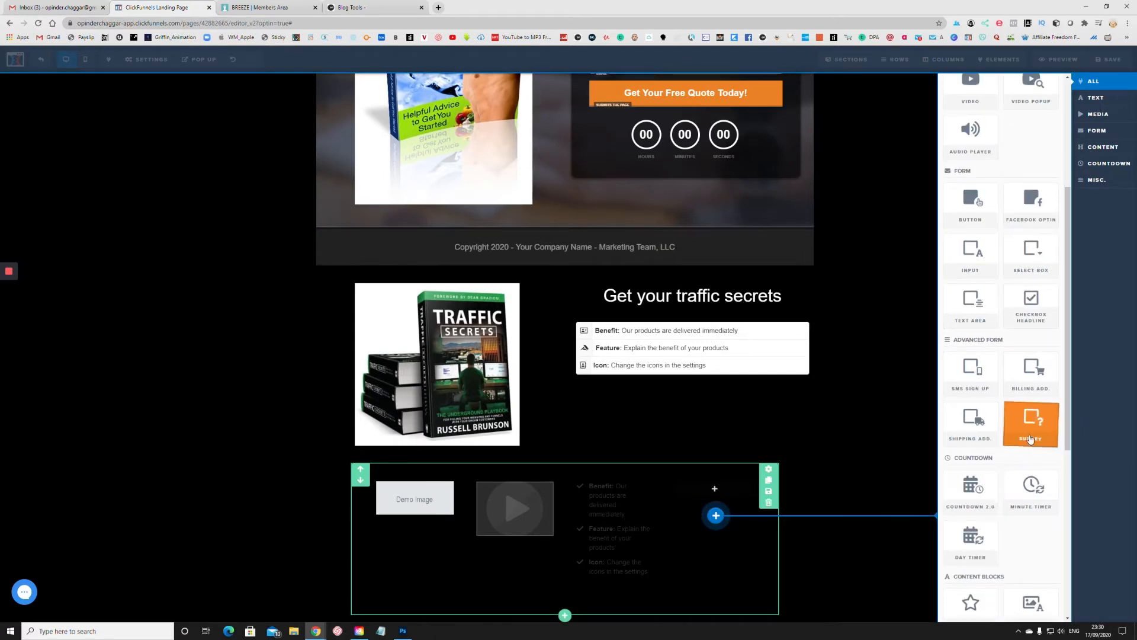
scroll(1030, 461, "down", 5)
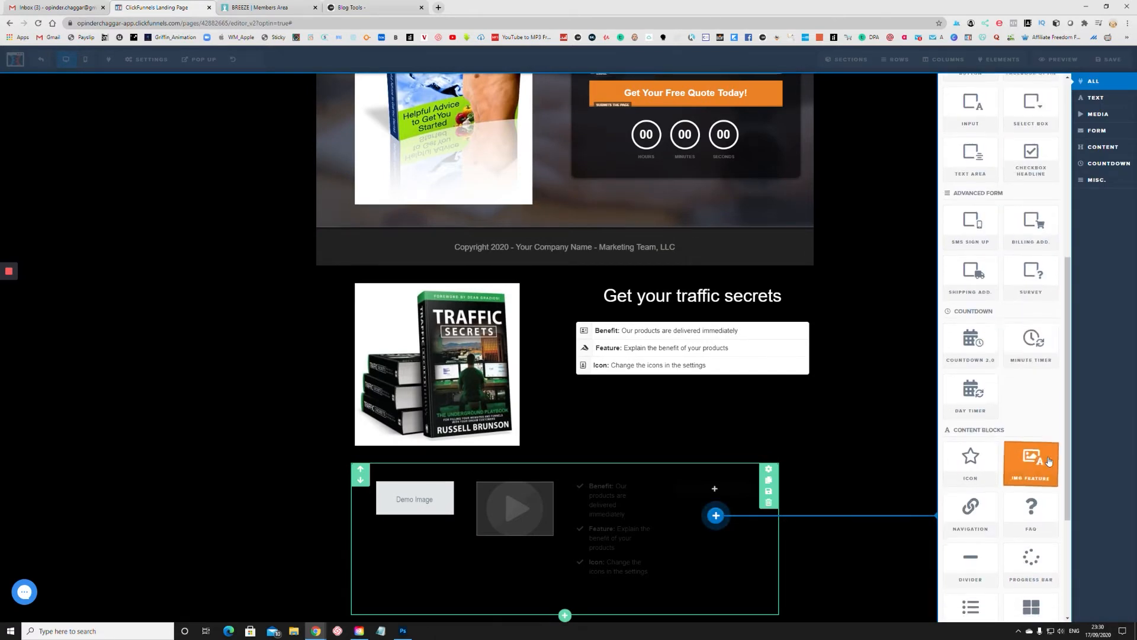
left_click(972, 524)
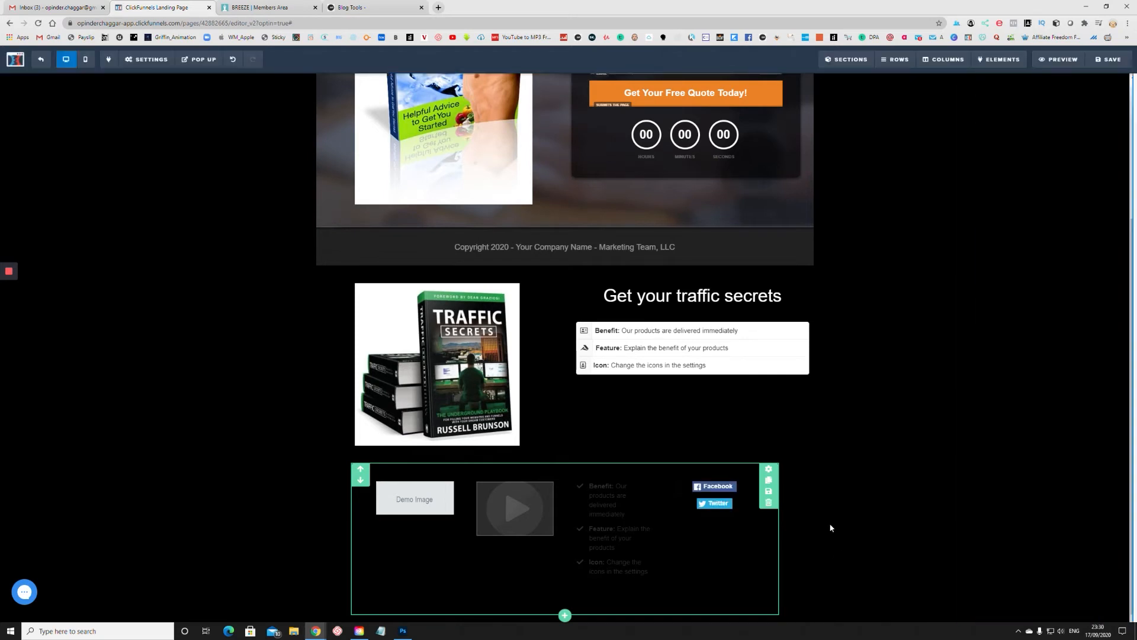
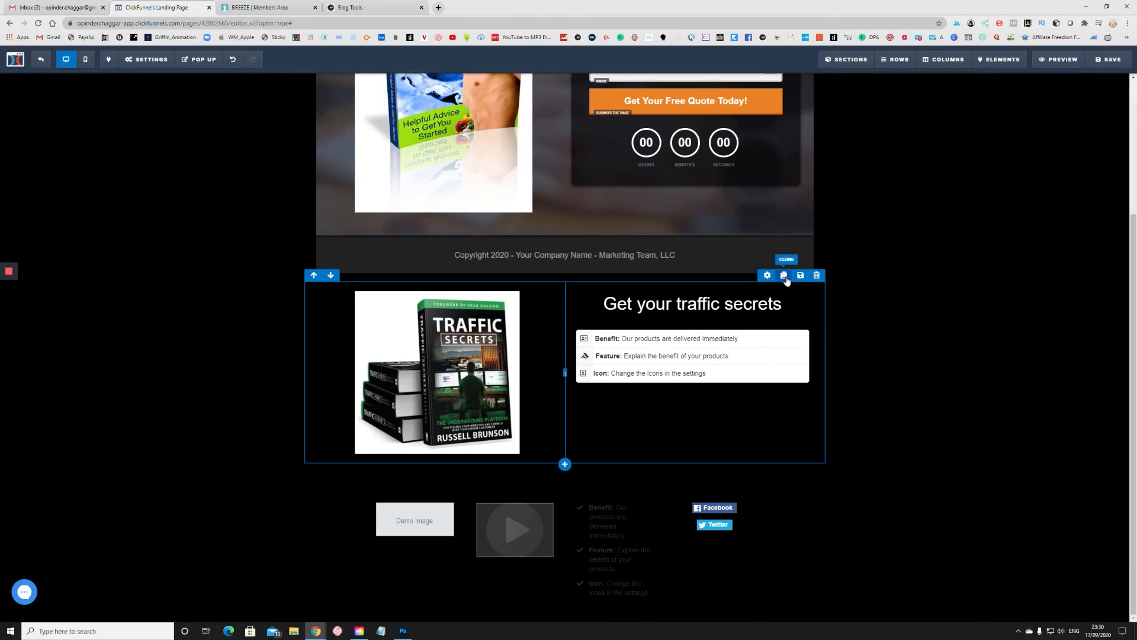
Clone the Traffic Secrets row and duplicate the bullet list twice within the lower copy
left_click(783, 276)
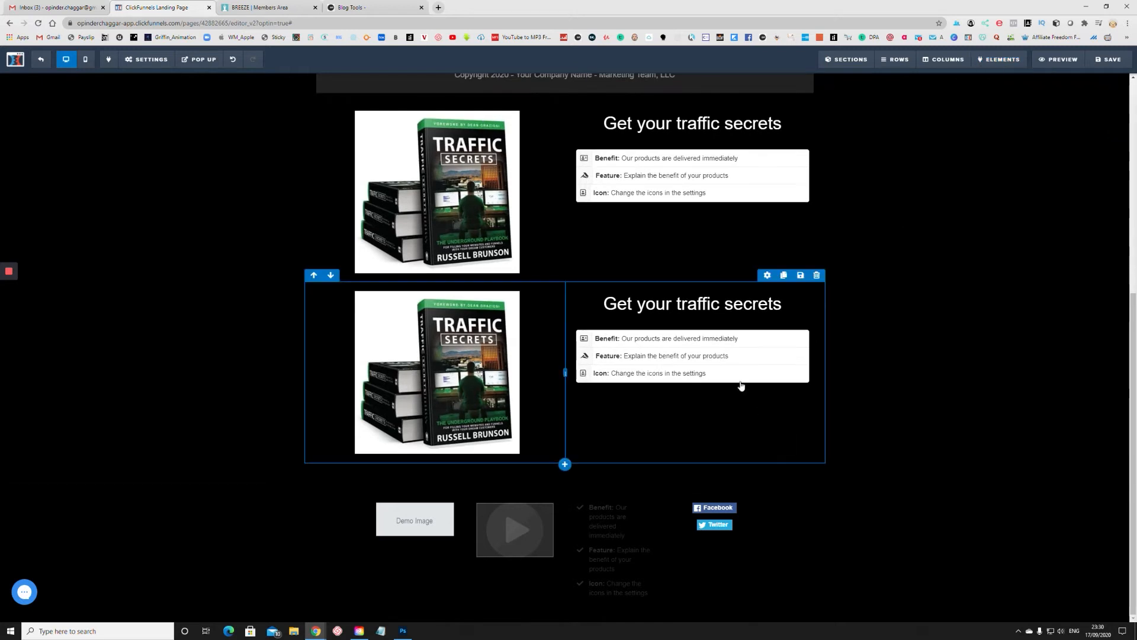
left_click(785, 324)
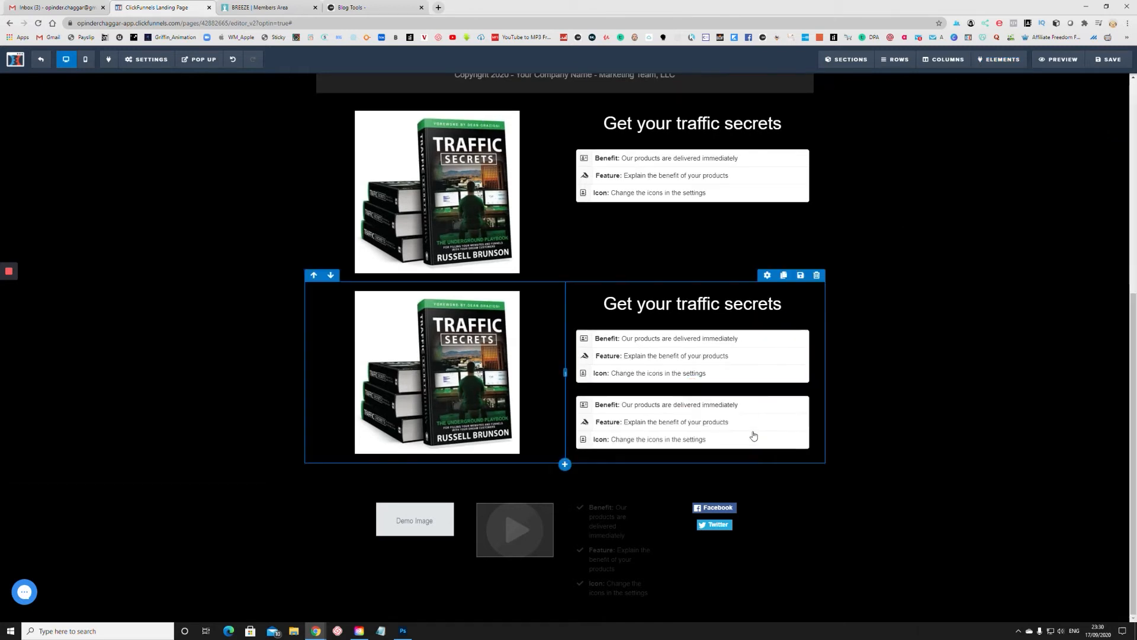
left_click(785, 390)
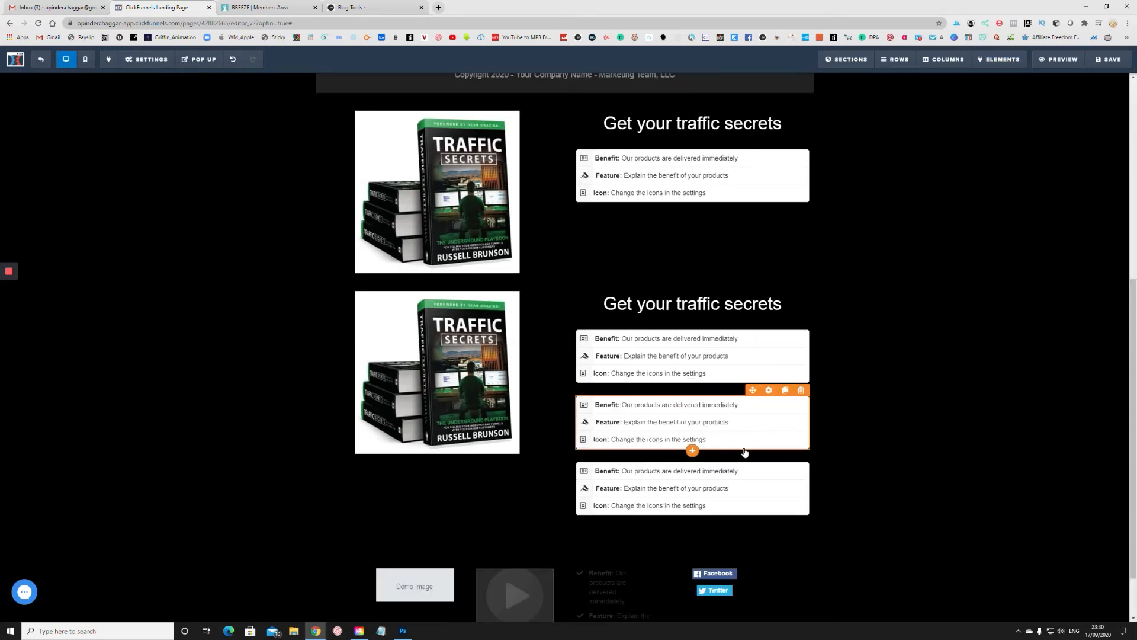
scroll(748, 448, "down", 1)
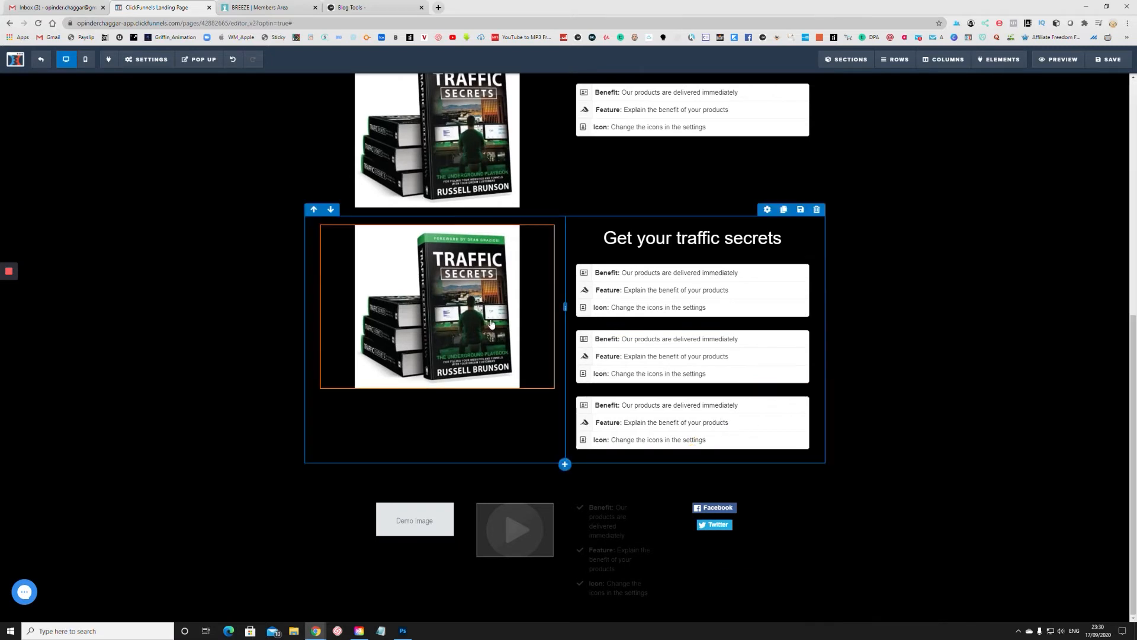
Duplicate the Traffic Secrets image in the lower row and replace the copy's picture with the Dotcom Secrets book cover
left_click(530, 220)
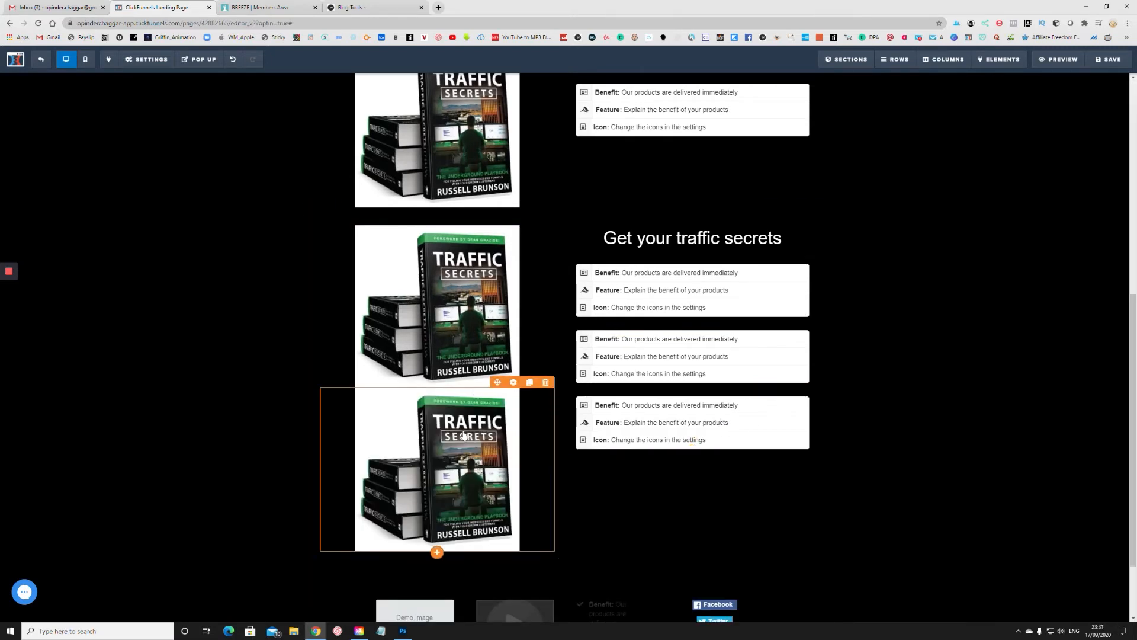
left_click(464, 434)
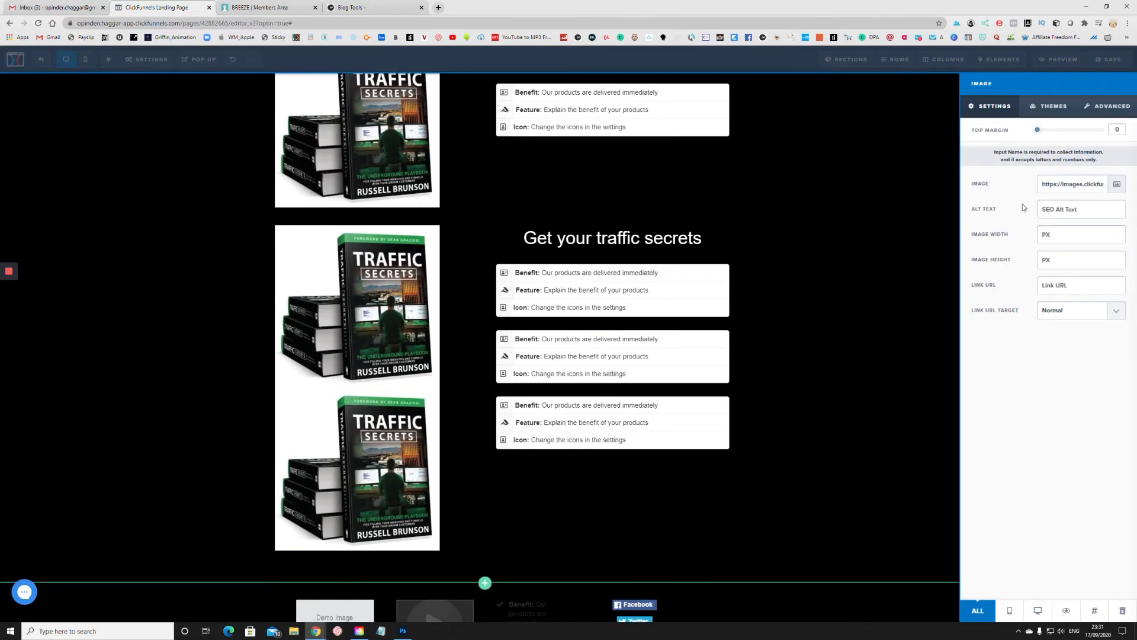
left_click(1115, 183)
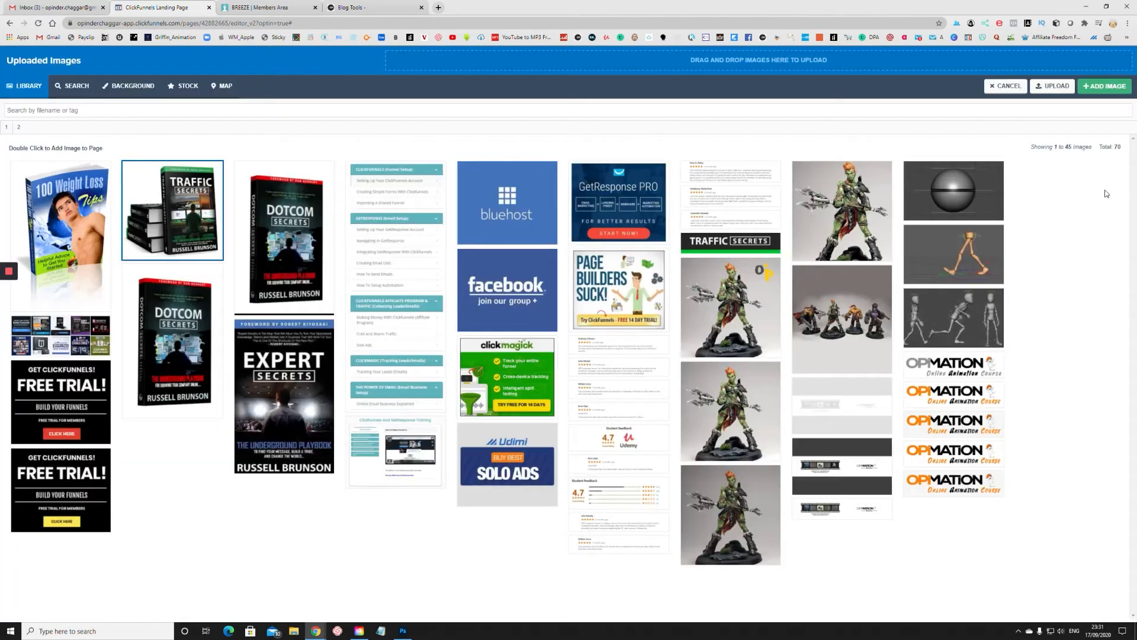
left_click(129, 355)
left_click(1104, 86)
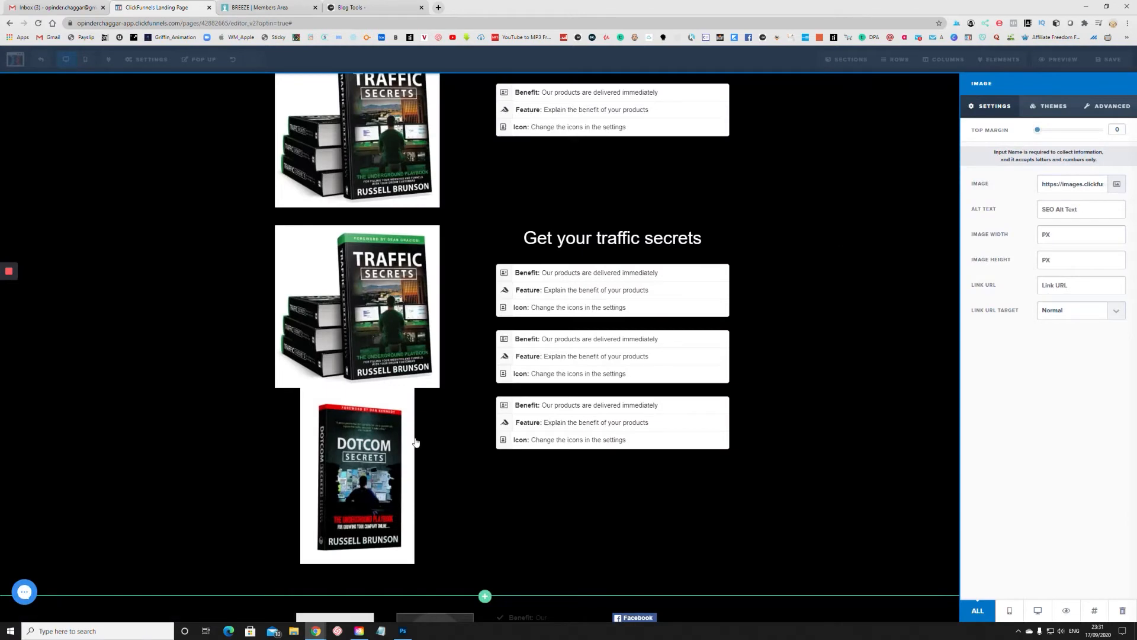
left_click(379, 311)
left_click(429, 453)
left_click(876, 288)
Review the whole landing page layout, from the eBook optin form down to the Traffic Secrets rows and four-column section
scroll(911, 312, "up", 7)
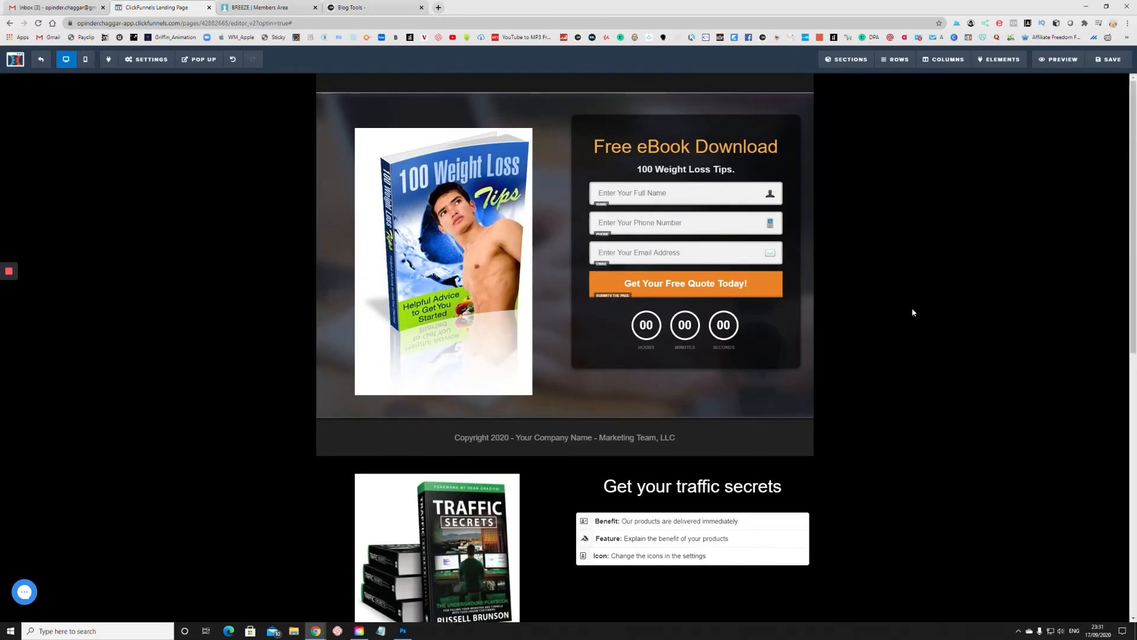
scroll(911, 312, "down", 4)
scroll(886, 363, "down", 5)
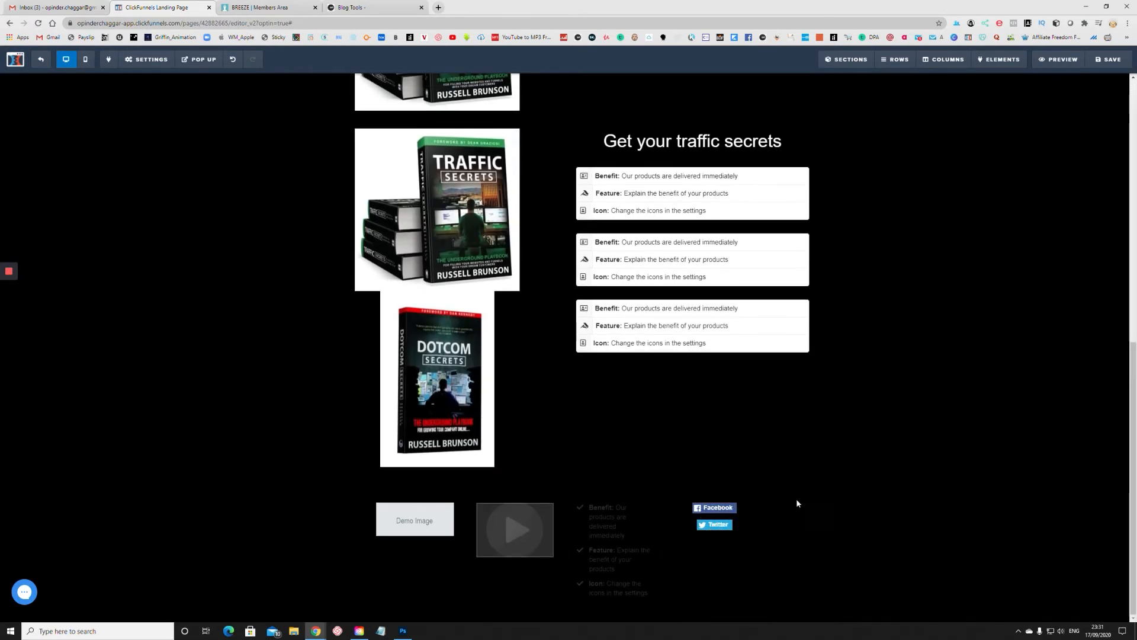
scroll(798, 498, "up", 5)
scroll(813, 468, "up", 4)
scroll(843, 438, "down", 2)
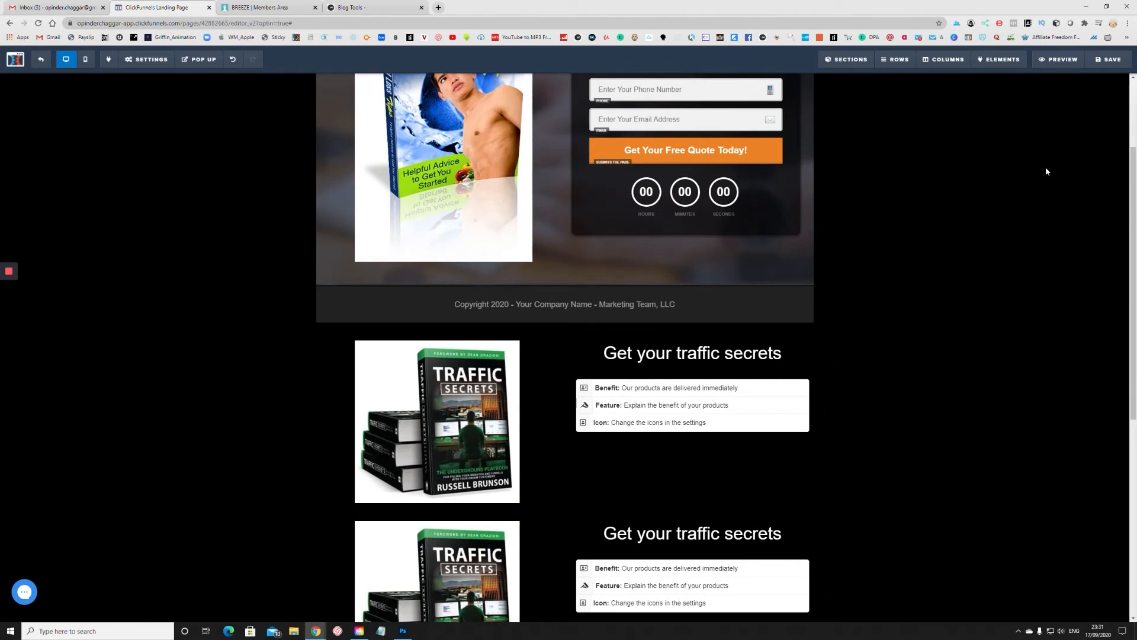
scroll(862, 269, "up", 2)
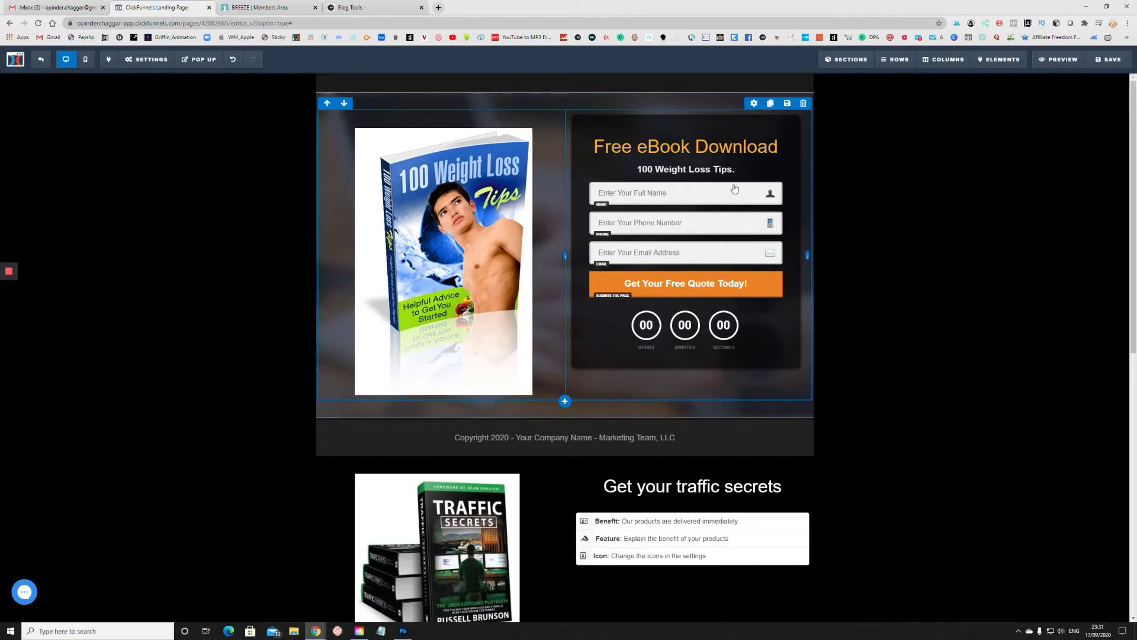
scroll(605, 490, "down", 3)
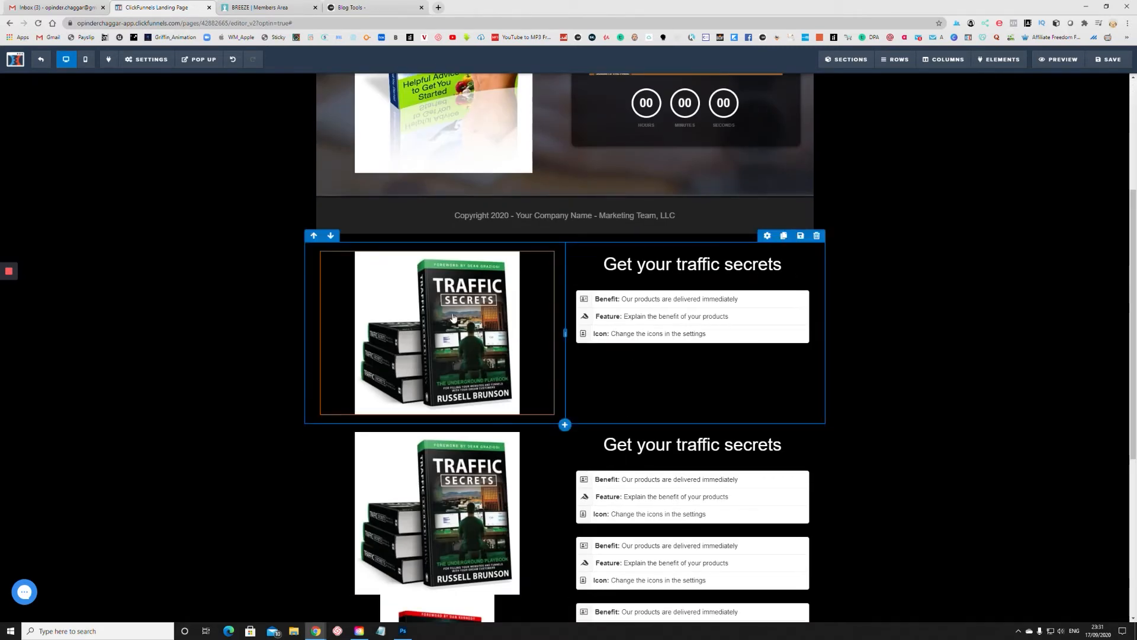
scroll(607, 411, "down", 1)
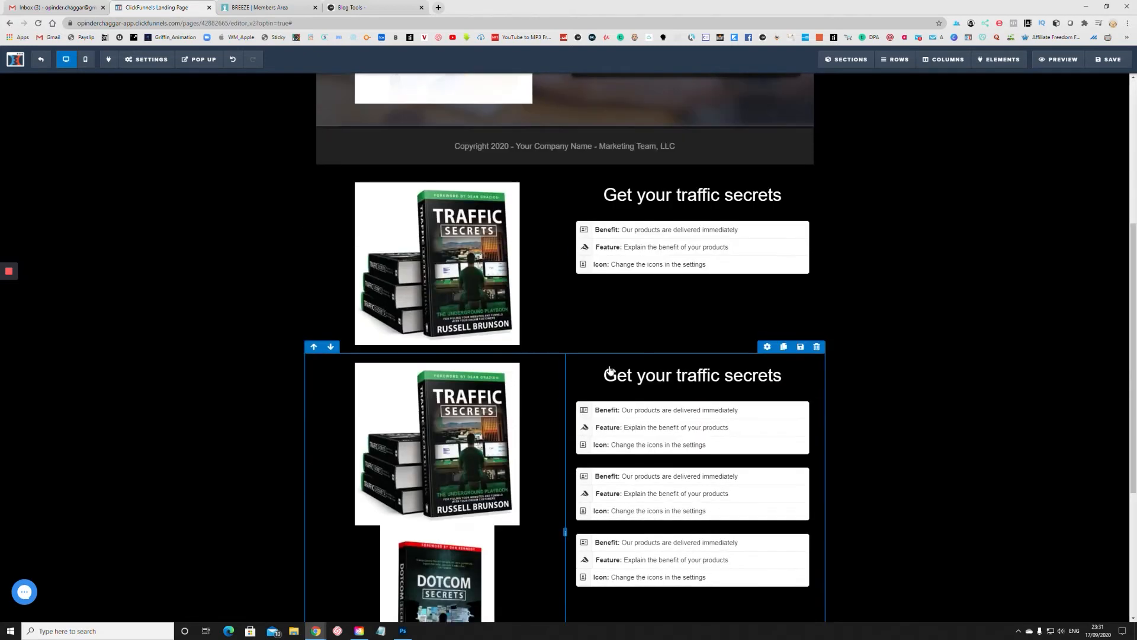
scroll(690, 354, "up", 3)
scroll(948, 160, "up", 2)
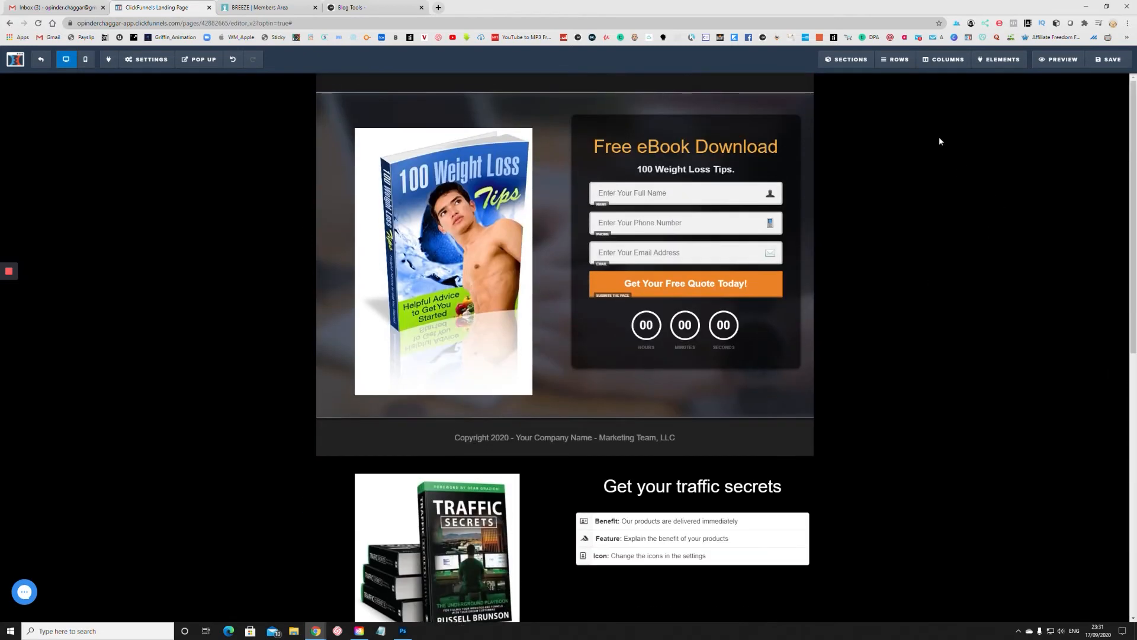
scroll(688, 413, "down", 3)
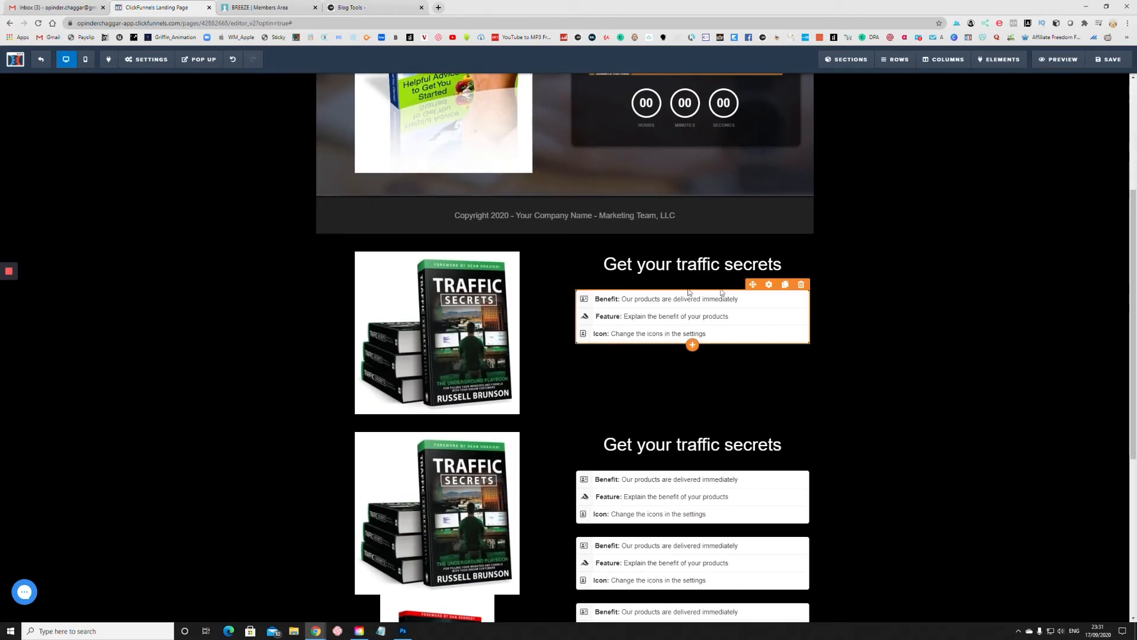
scroll(610, 331, "up", 3)
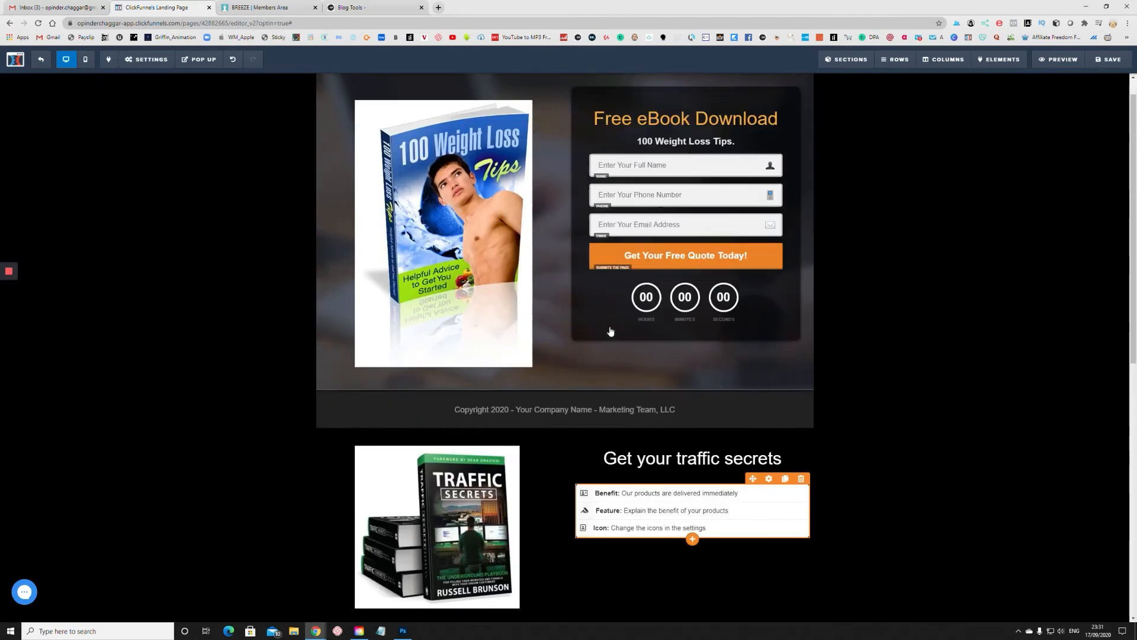
scroll(611, 331, "up", 1)
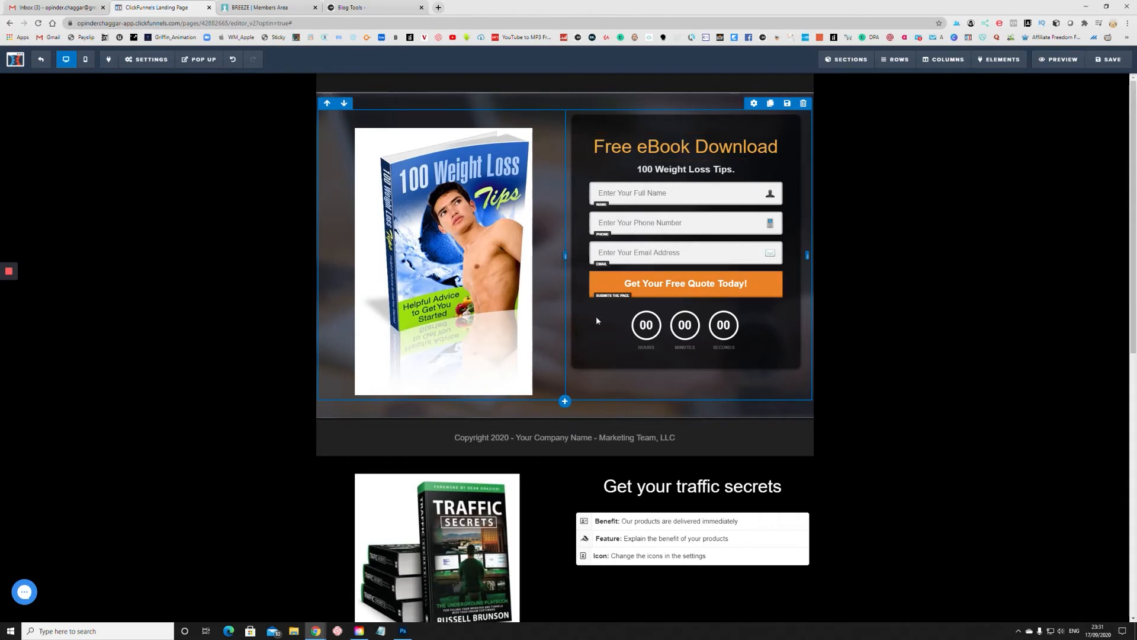
Set the optin form button's text to "DOWNLOAD FREE eBOOK" and save the page
left_click(695, 291)
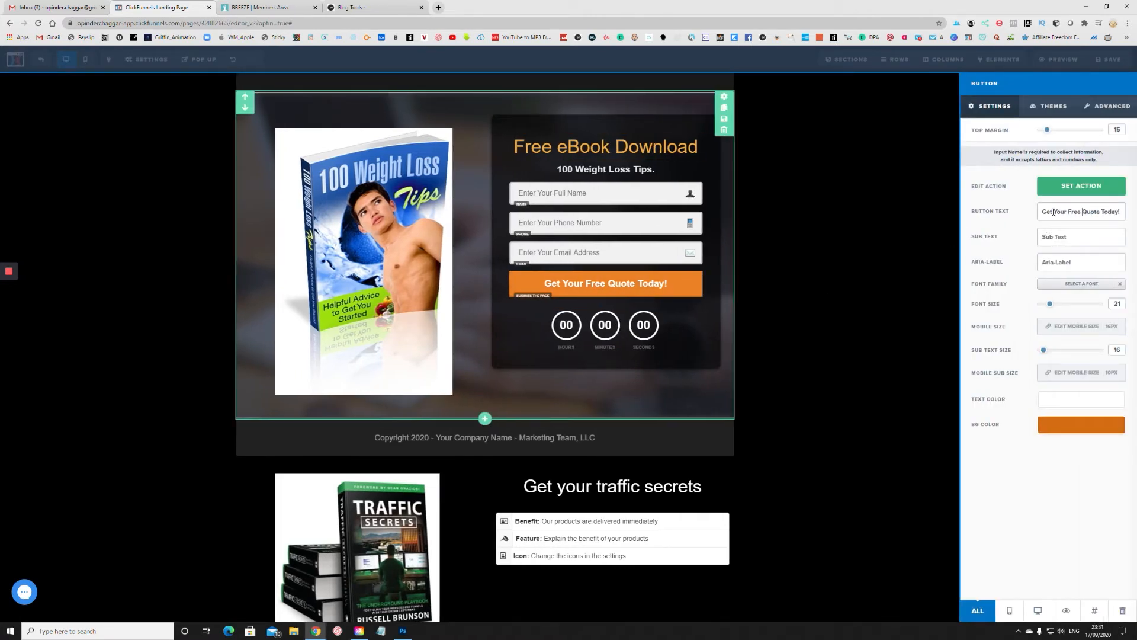
triple_click(1100, 211)
type("DOWNLOAD")
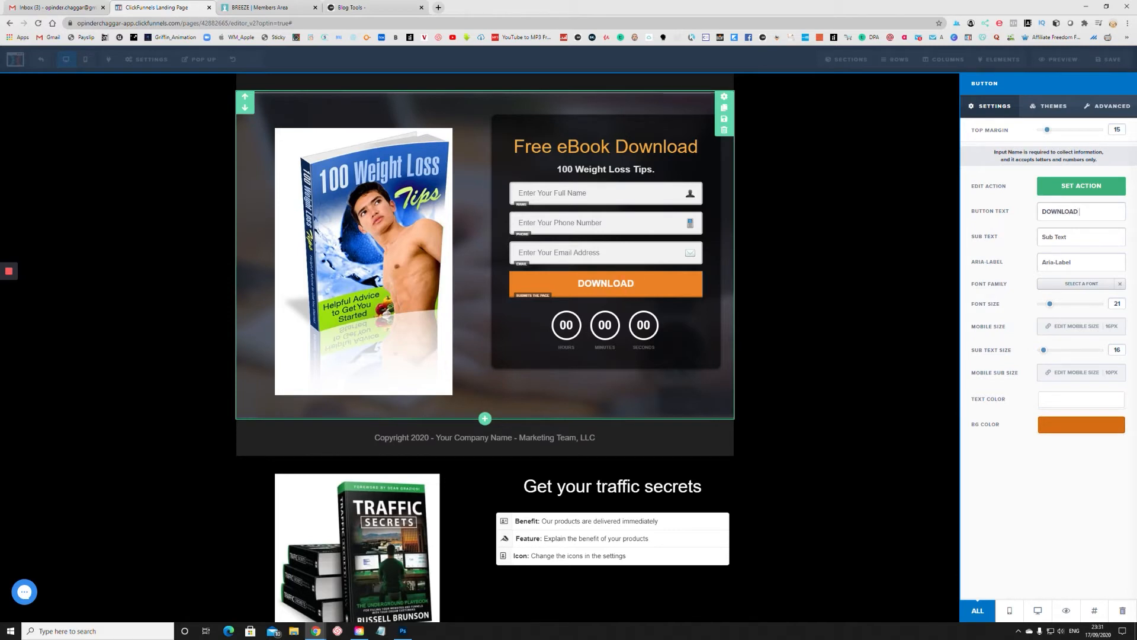
type(" FREE eBOOK")
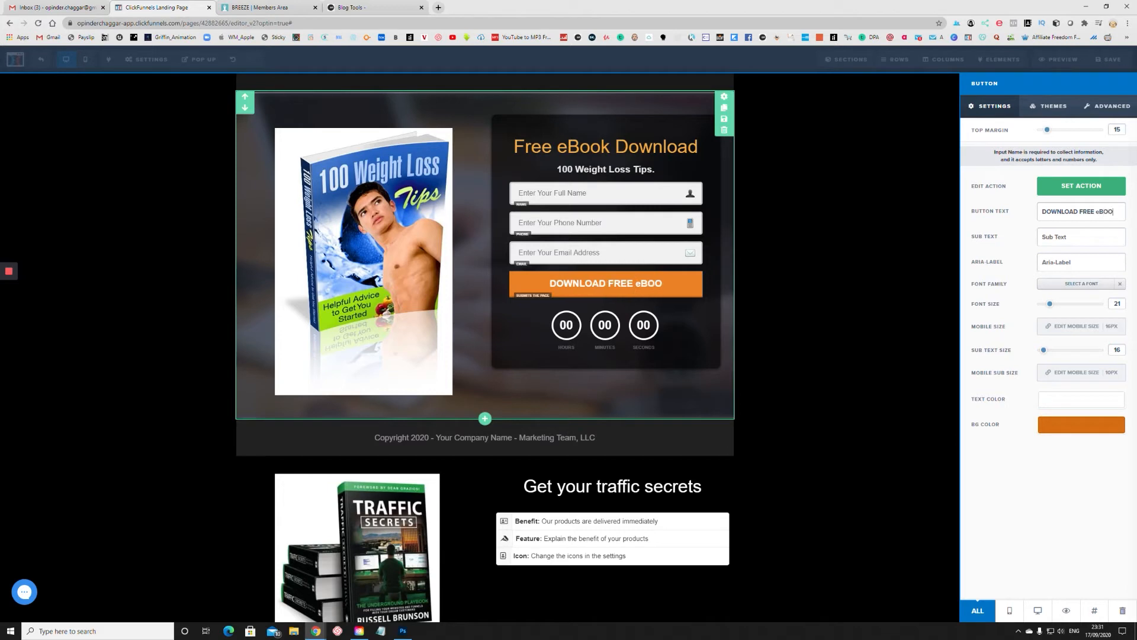
left_click(781, 338)
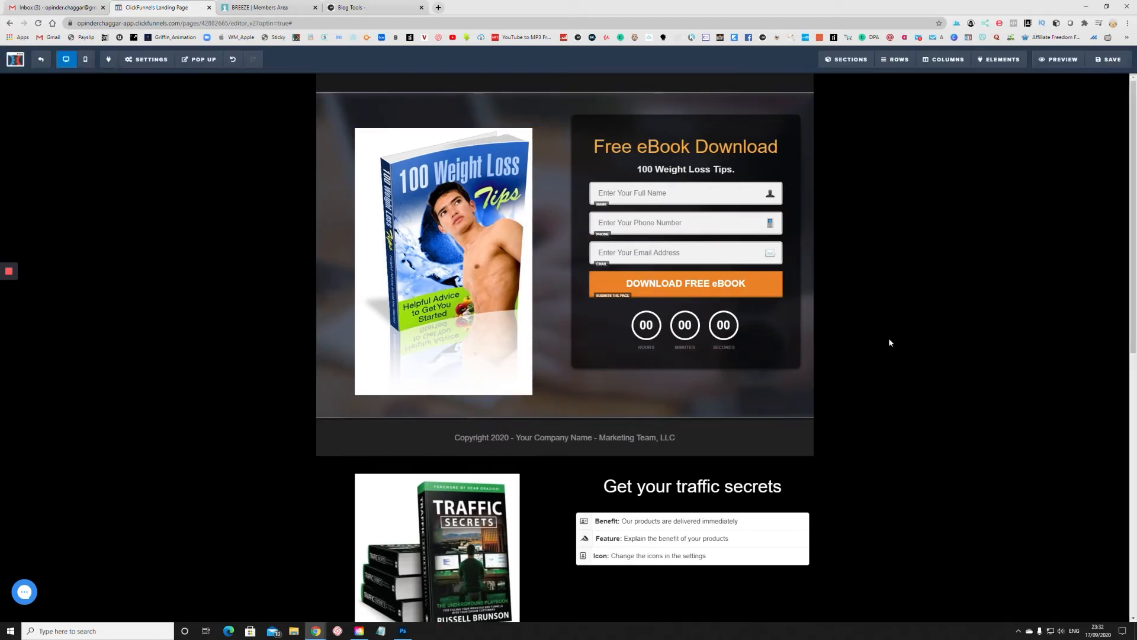
left_click(1108, 59)
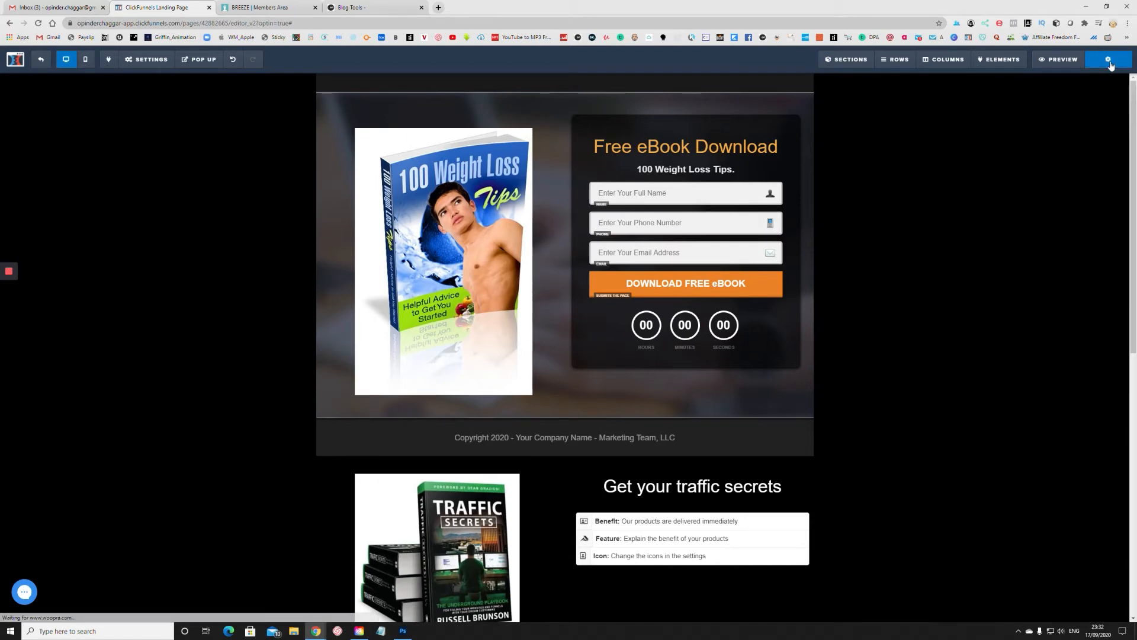
Delete the whole section holding both Traffic Secrets rows below the copyright footer
scroll(948, 338, "down", 3)
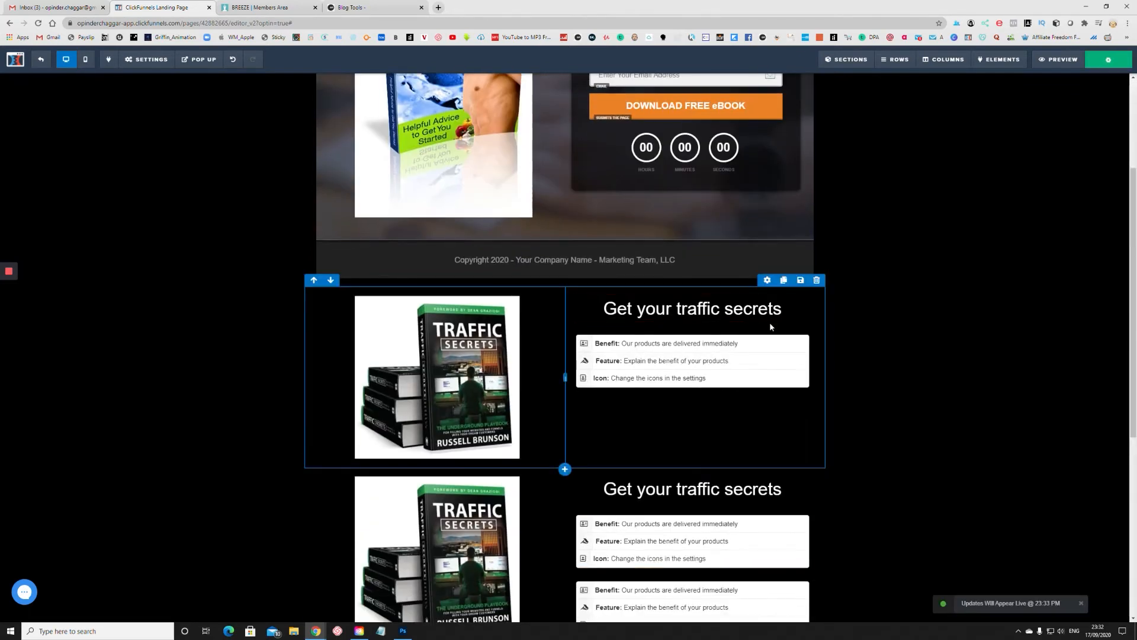
left_click(816, 279)
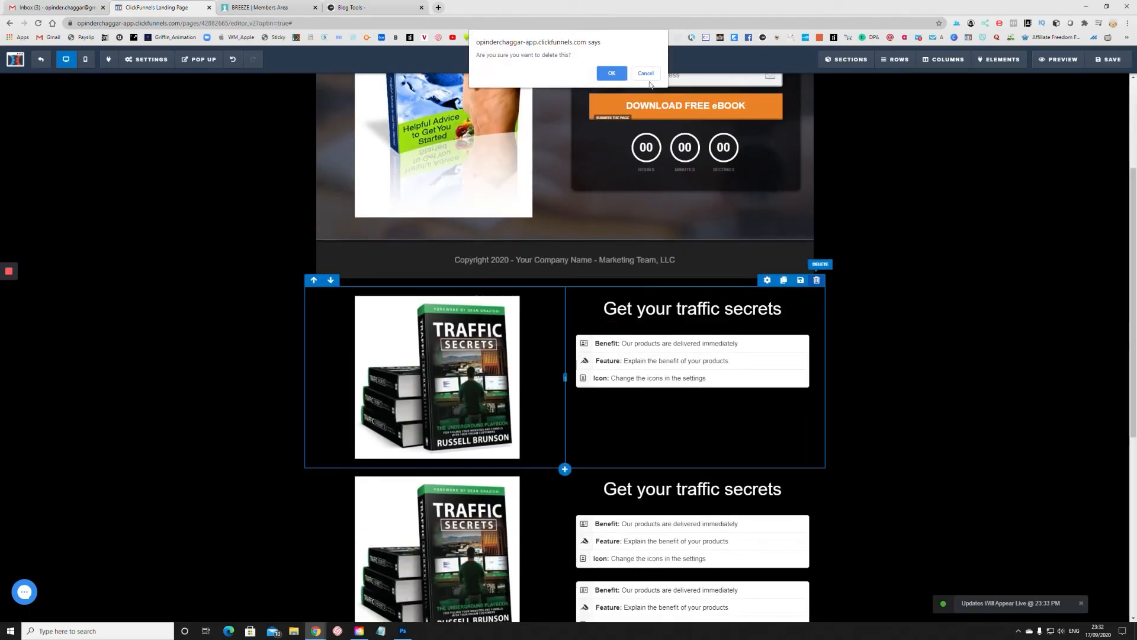
left_click(647, 74)
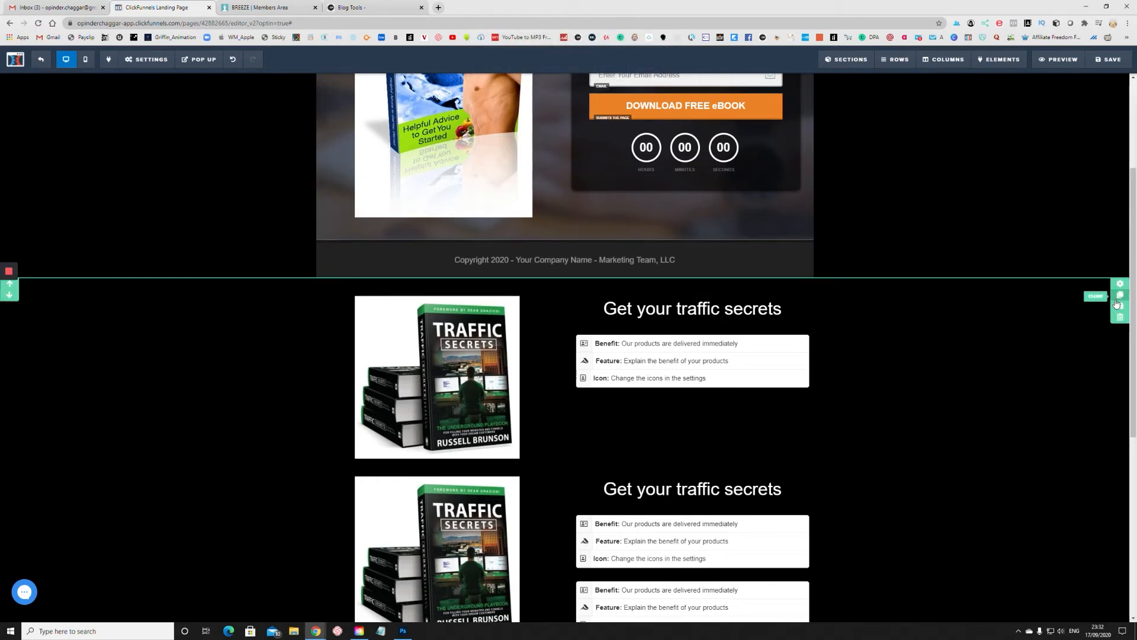
left_click(1120, 317)
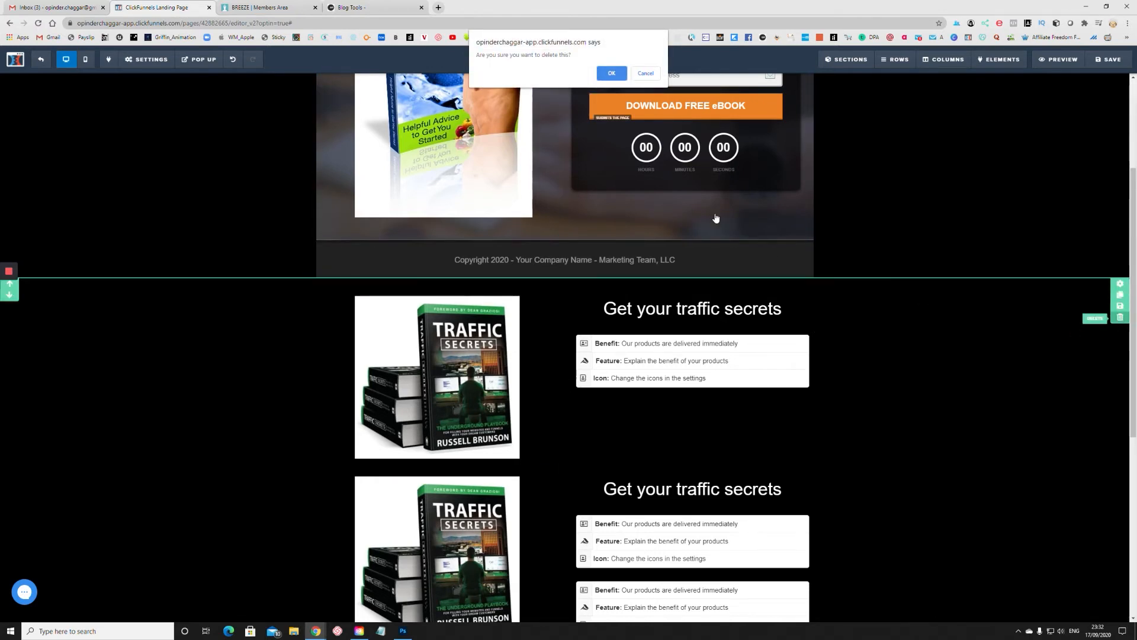
left_click(612, 73)
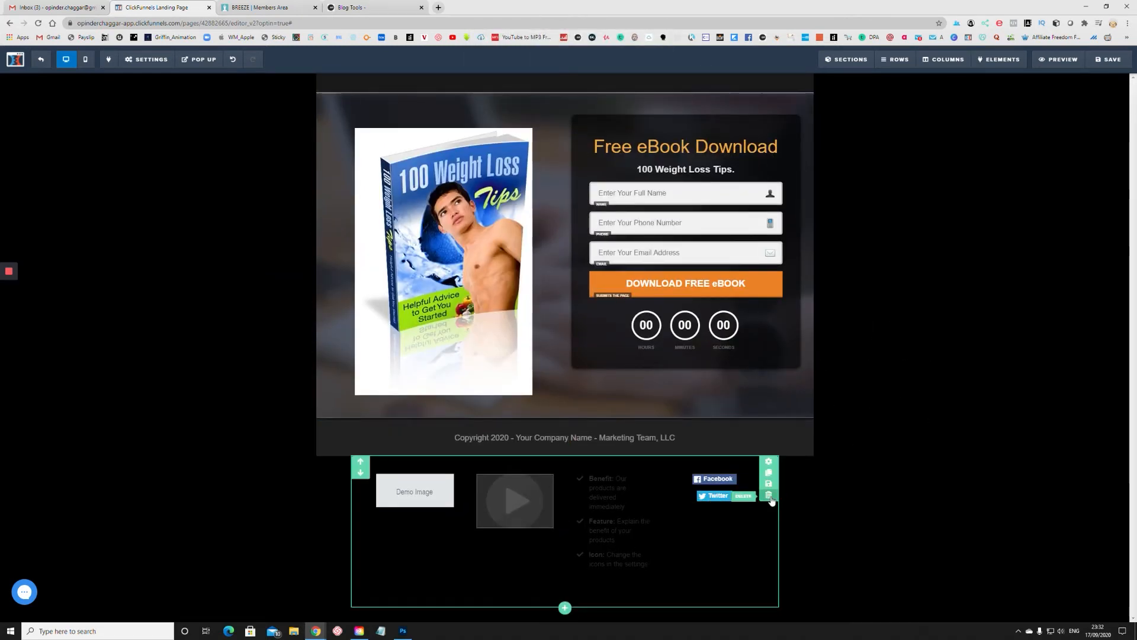
Delete the four-column section below the copyright footer and save the page
left_click(770, 498)
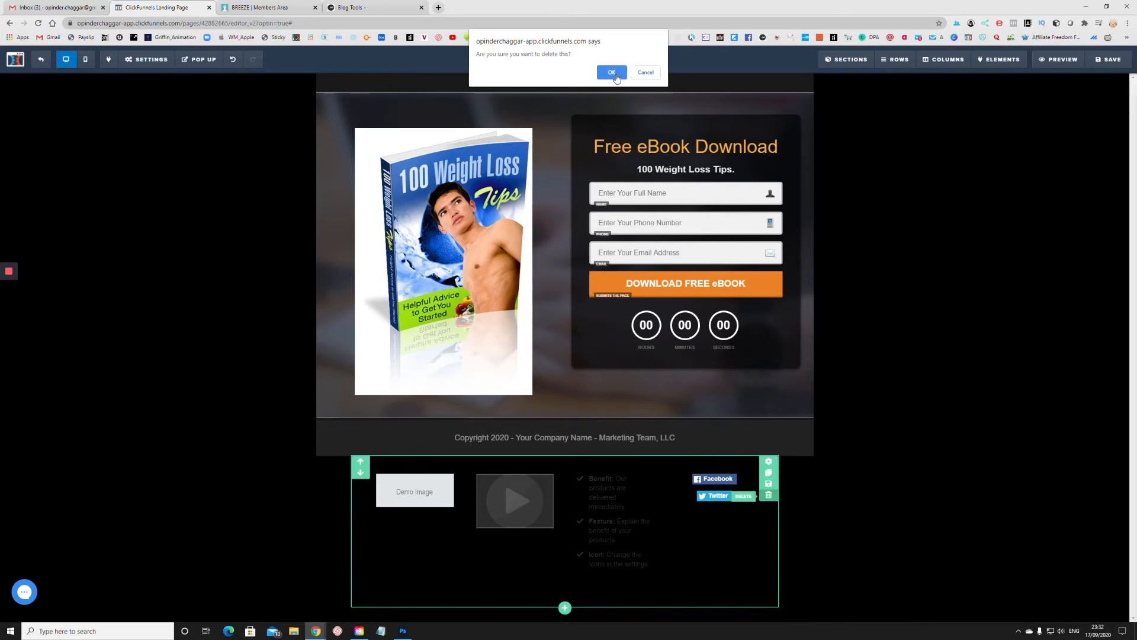
left_click(611, 73)
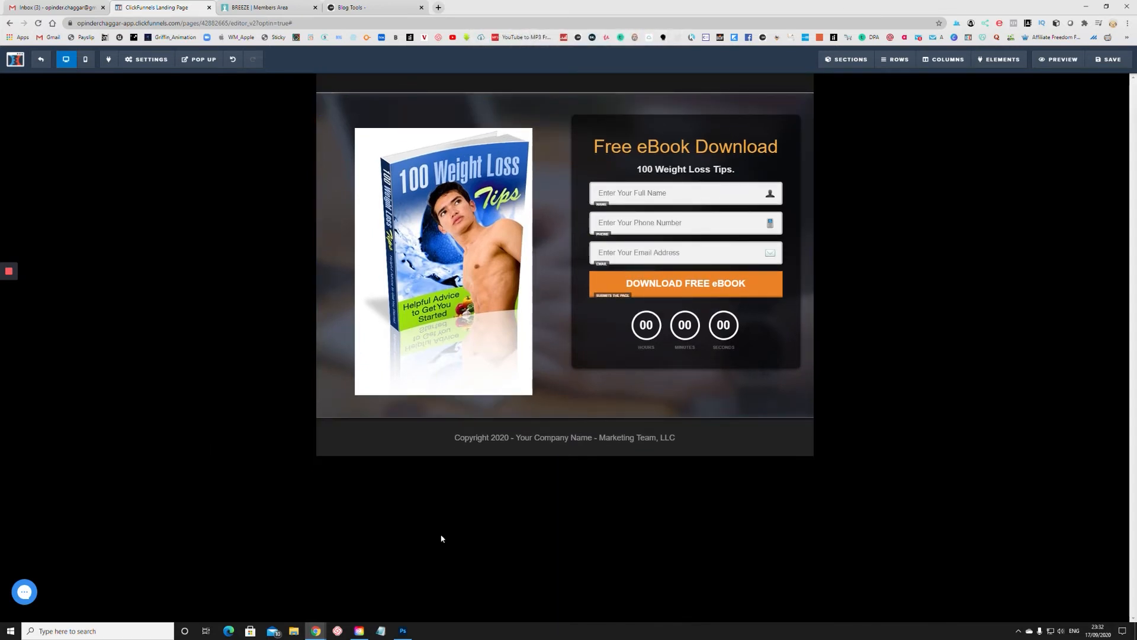
left_click(1107, 59)
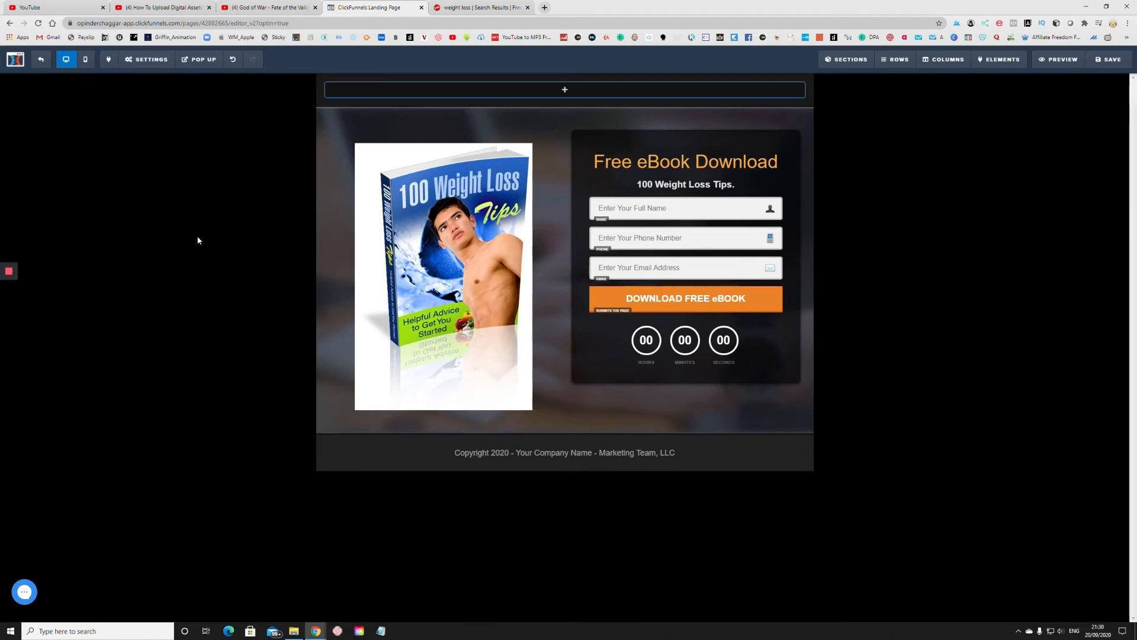
Switch to the Free PLR Downloads site and search it for "weight loss"
left_click(479, 7)
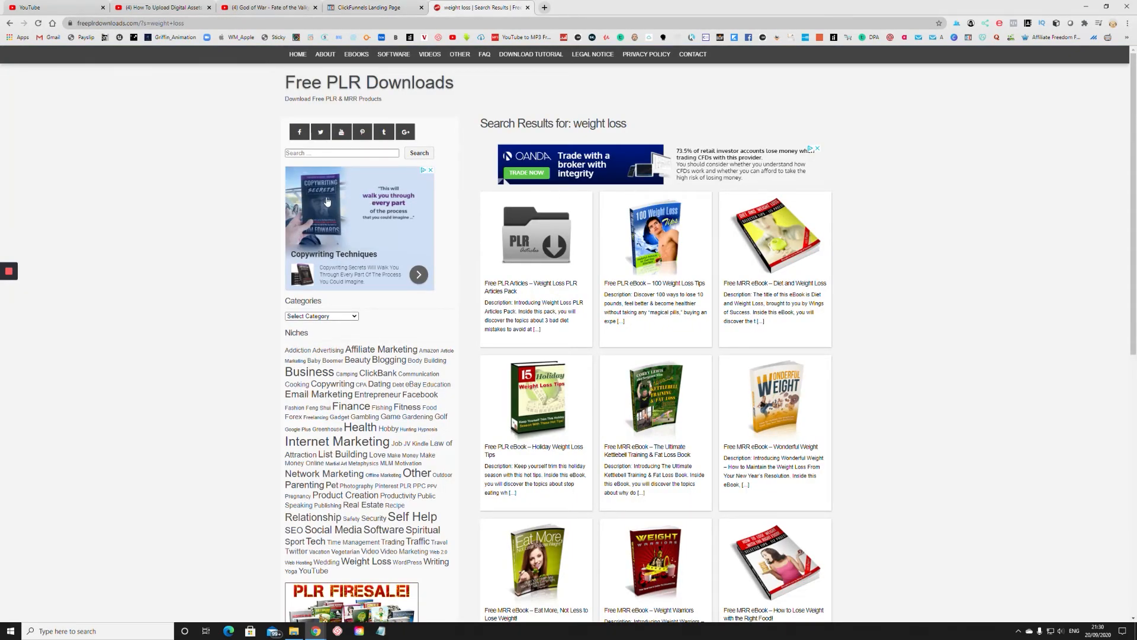
left_click(318, 152)
type("weight loss")
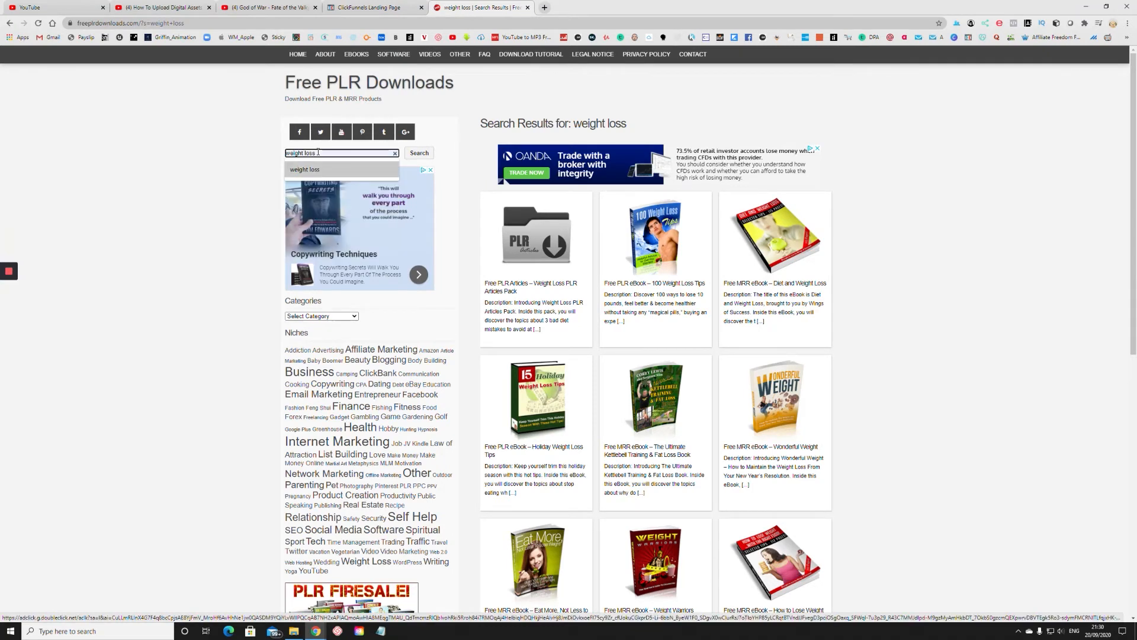
left_click(307, 169)
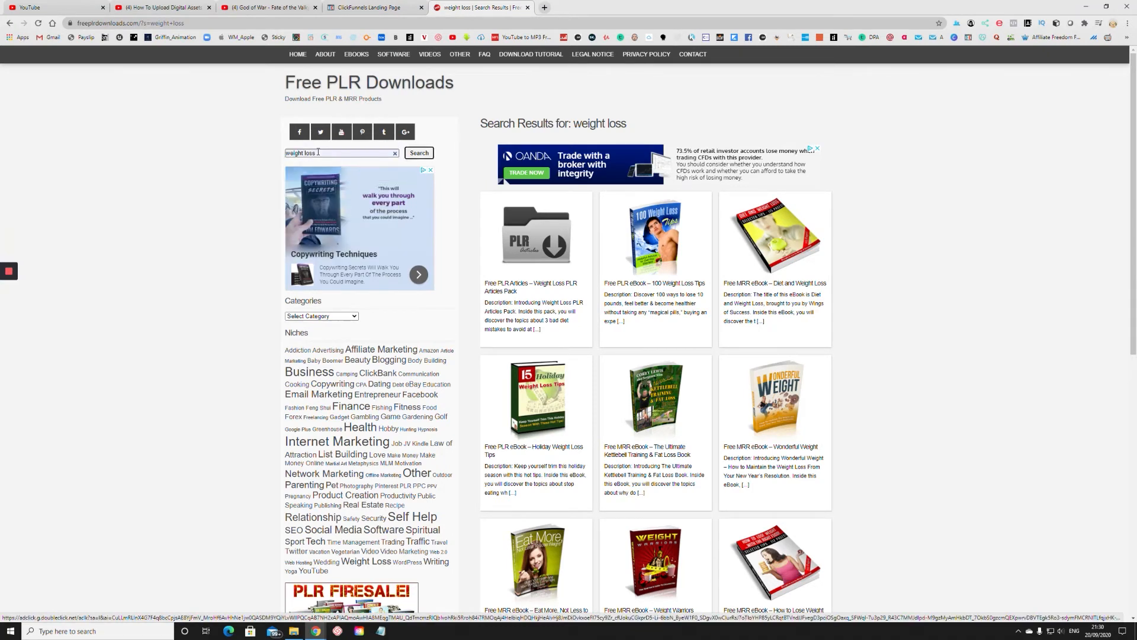
left_click(424, 155)
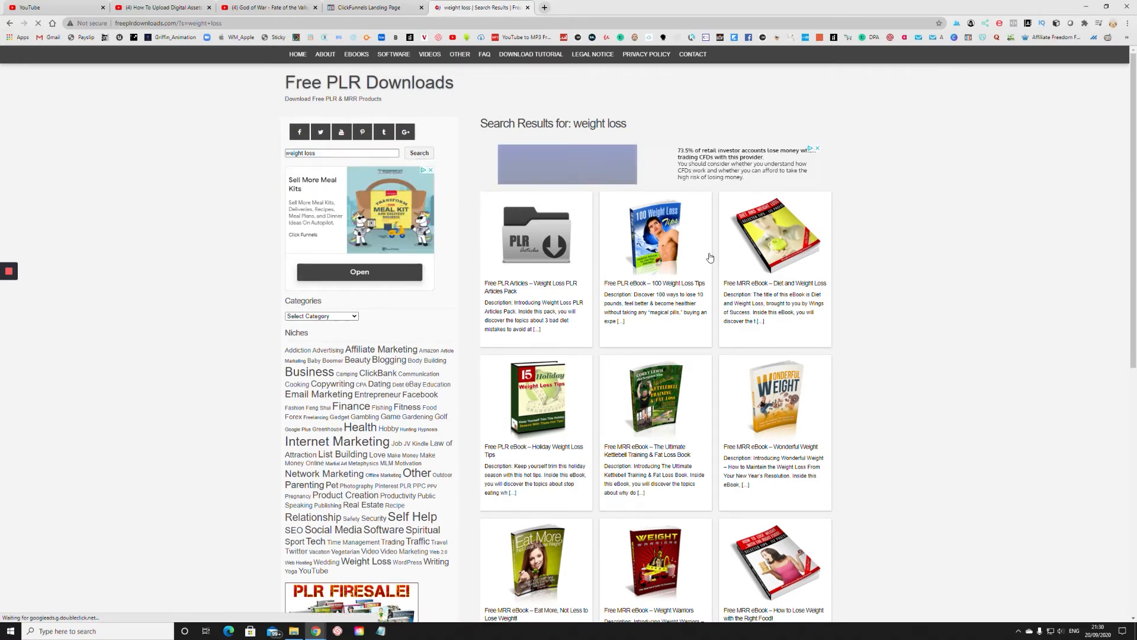
Open the "Free PLR eBook – 100 Weight Loss Tips" page and examine its description and download option
left_click(664, 235)
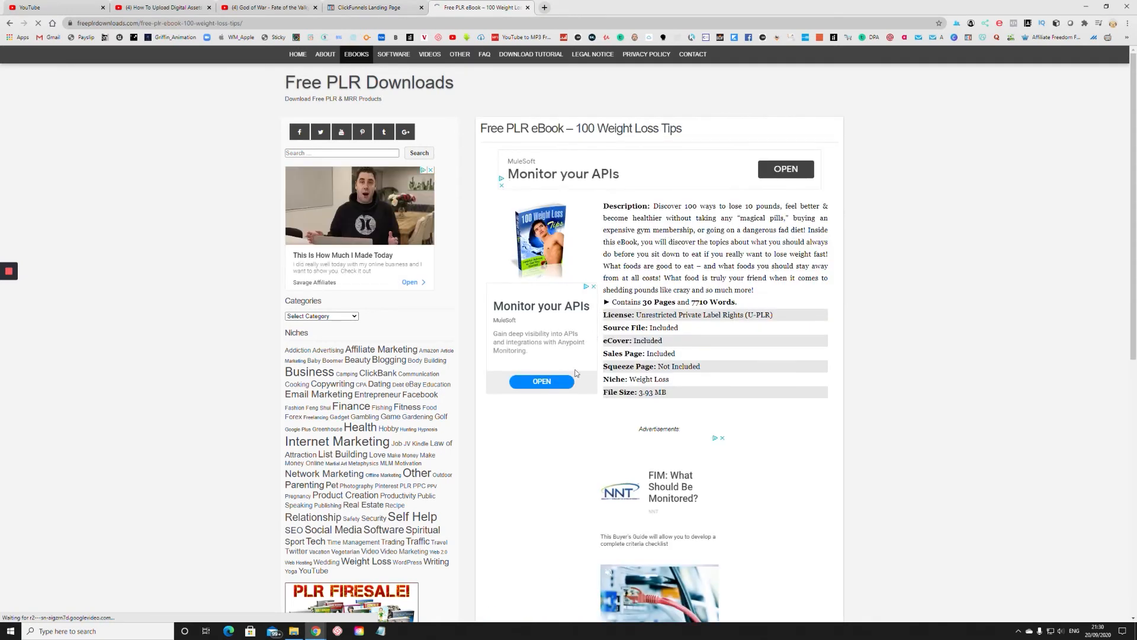
scroll(575, 373, "down", 6)
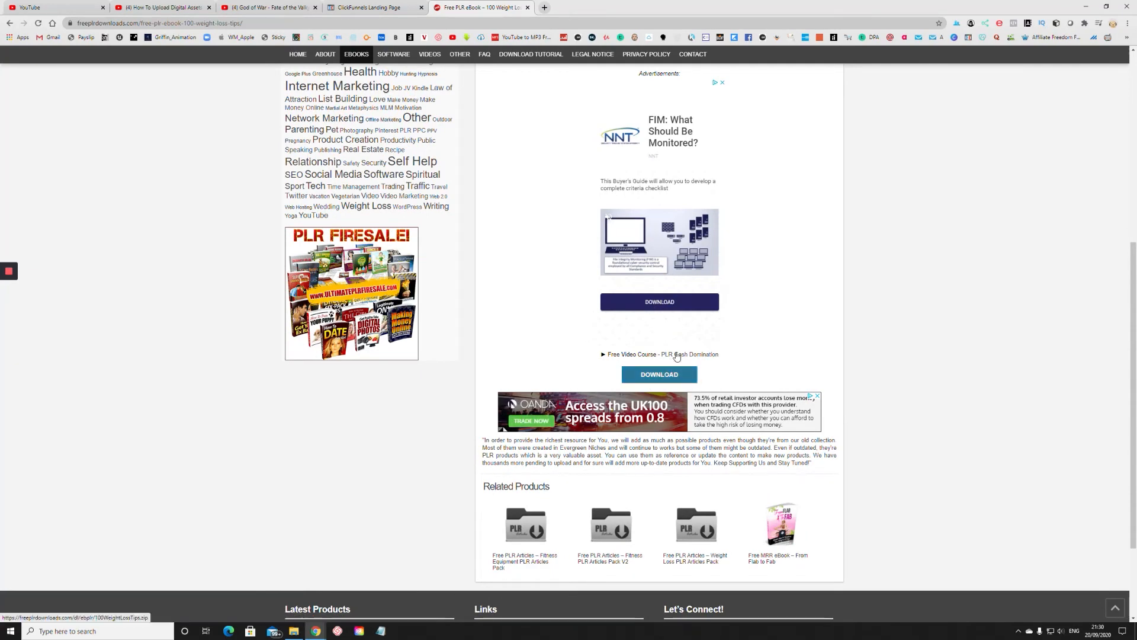
scroll(577, 291, "up", 6)
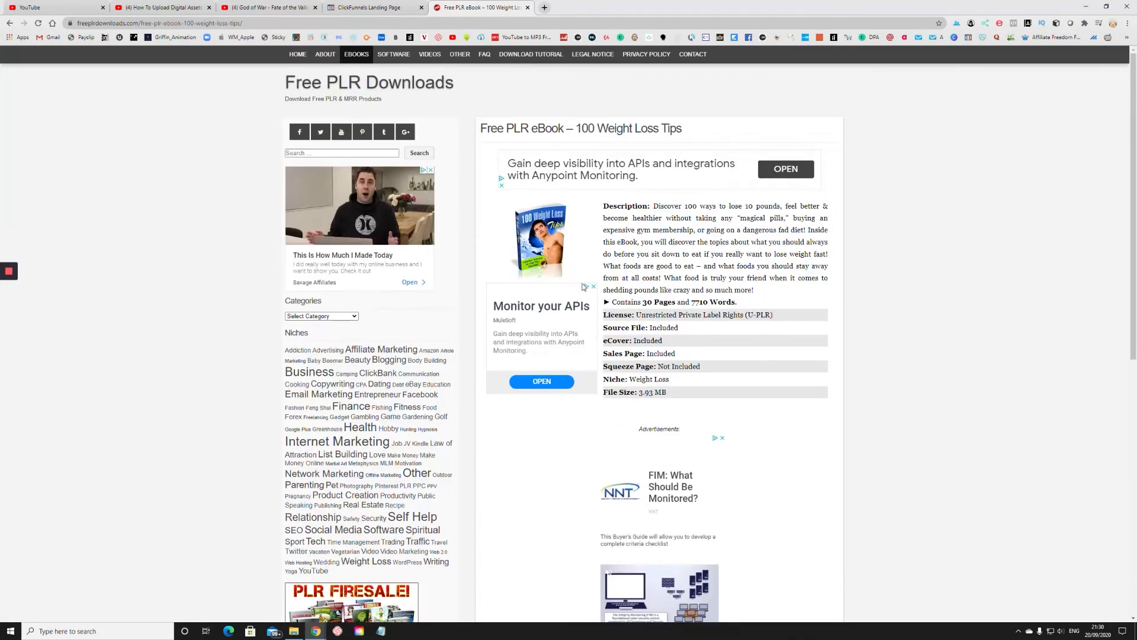
key("super")
key("super")
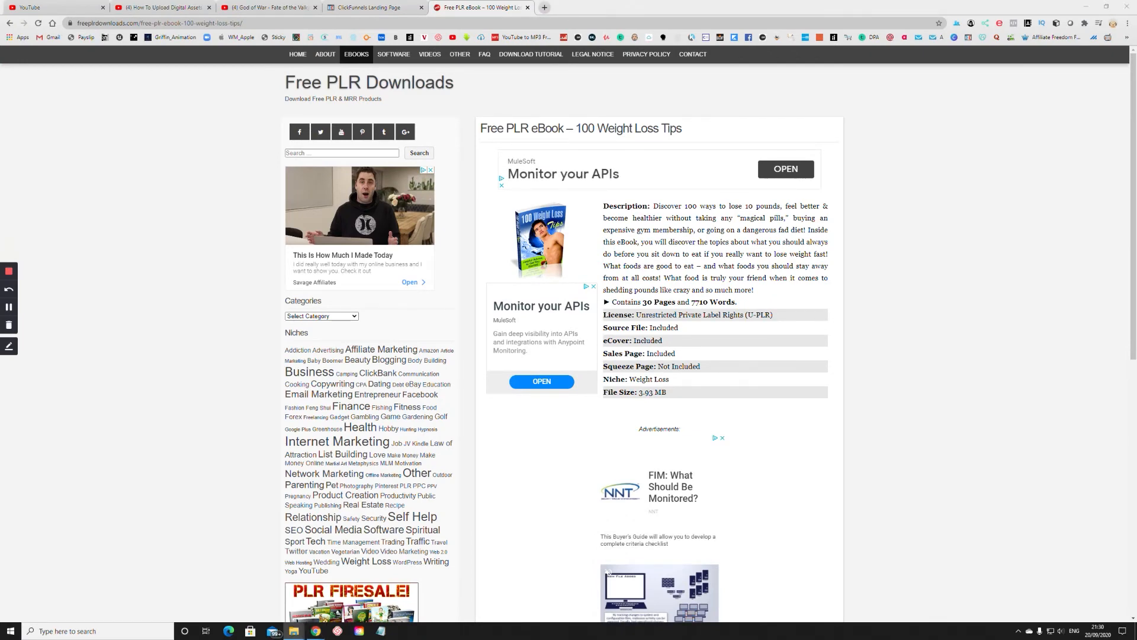
In File Explorer, open the 100WeightLossTips folder inside "3. Adding Your eBook" and look into its Source subfolder
left_click_drag(1136, 23, 270, 77)
left_click(148, 167)
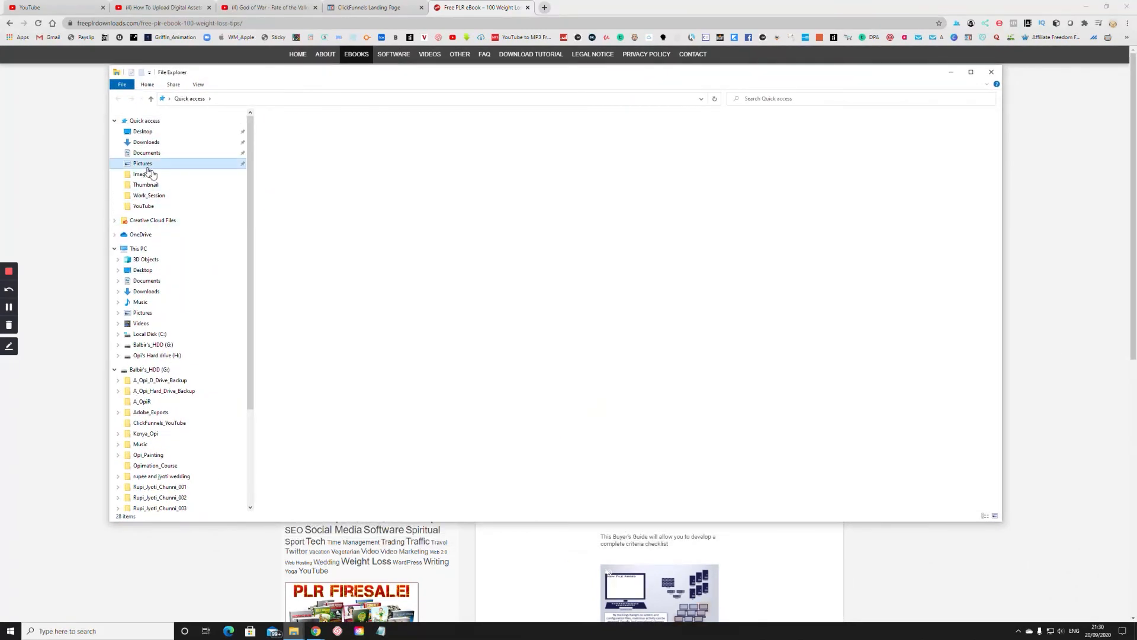
double_click(284, 139)
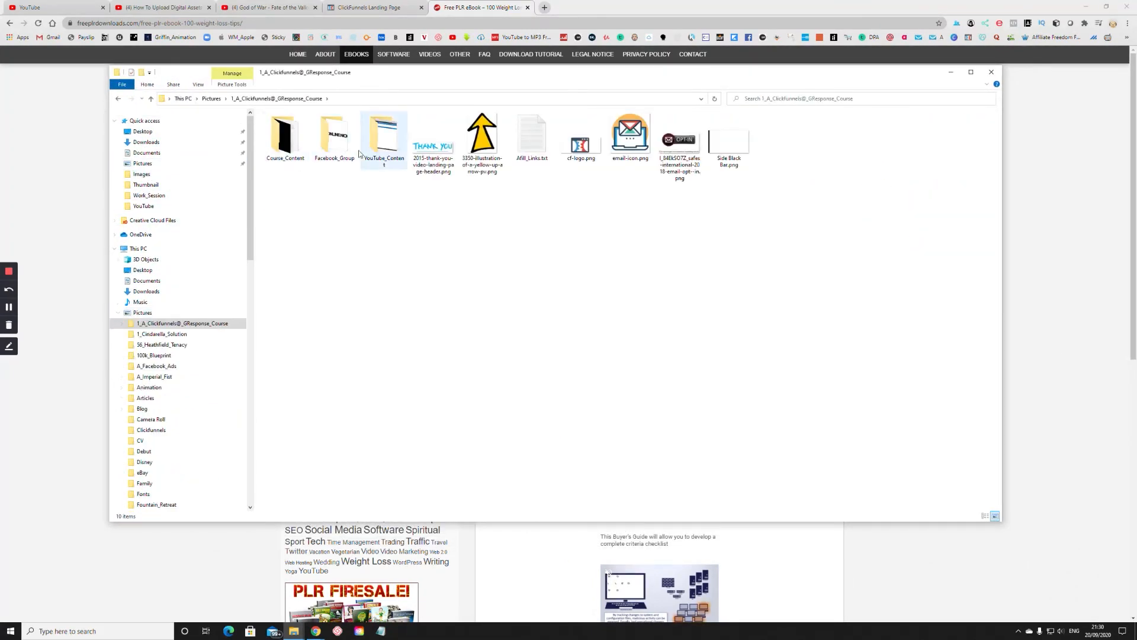
double_click(285, 139)
double_click(335, 137)
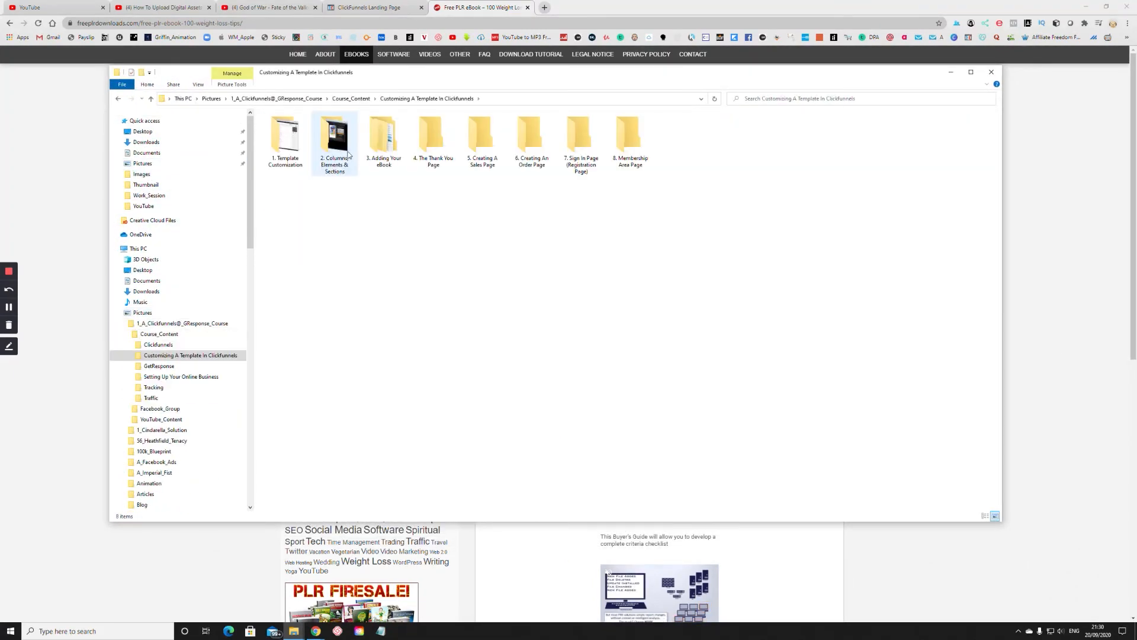
double_click(383, 139)
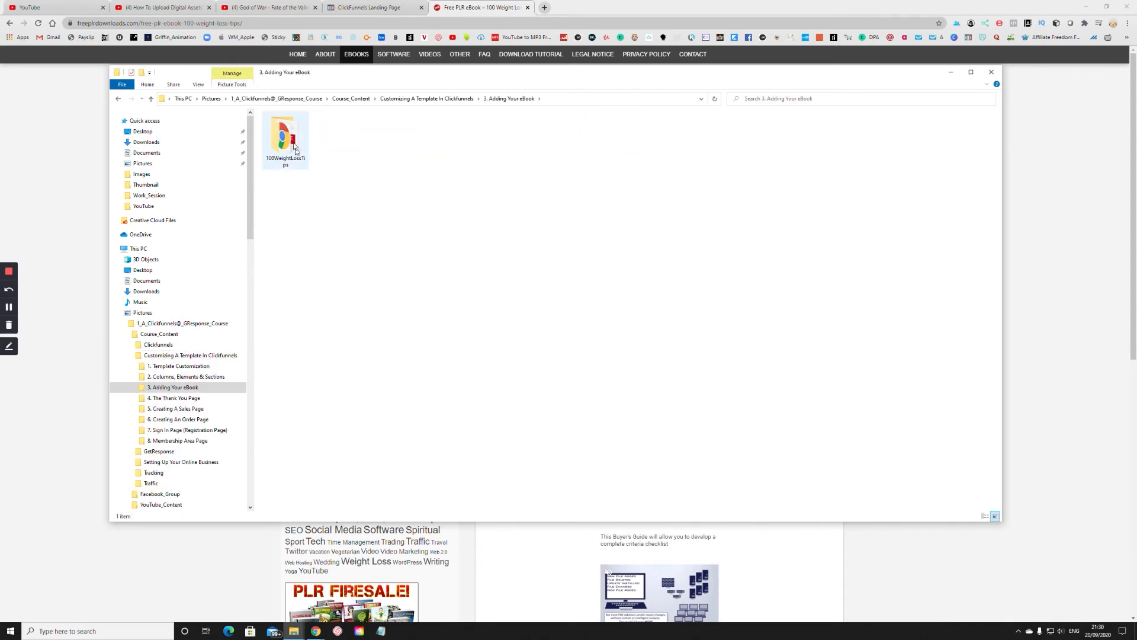
double_click(295, 148)
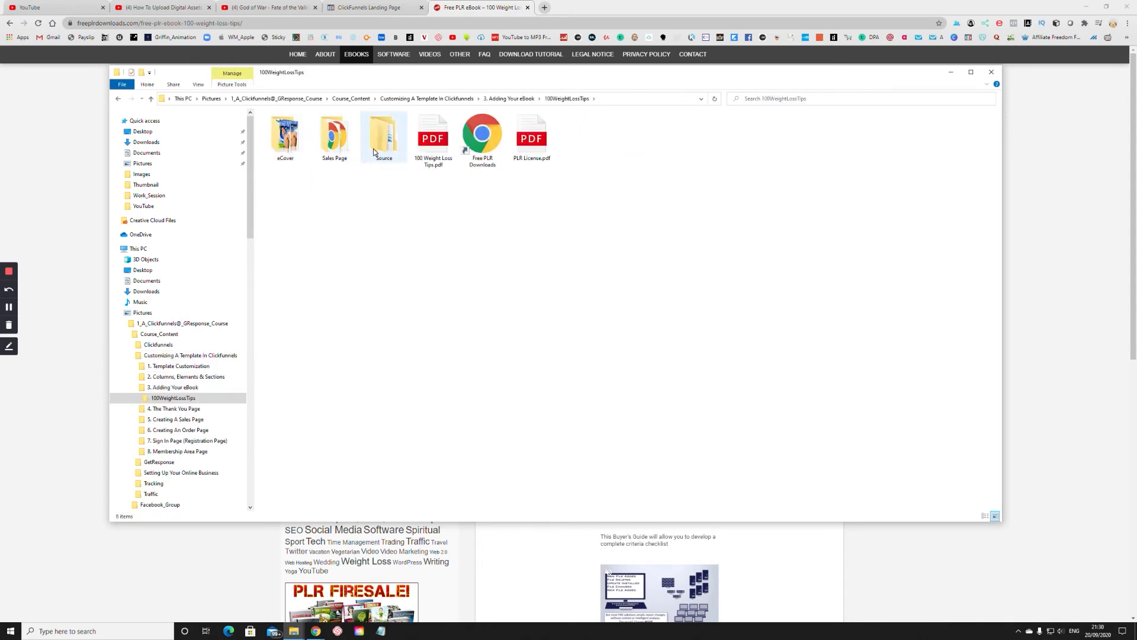
double_click(375, 151)
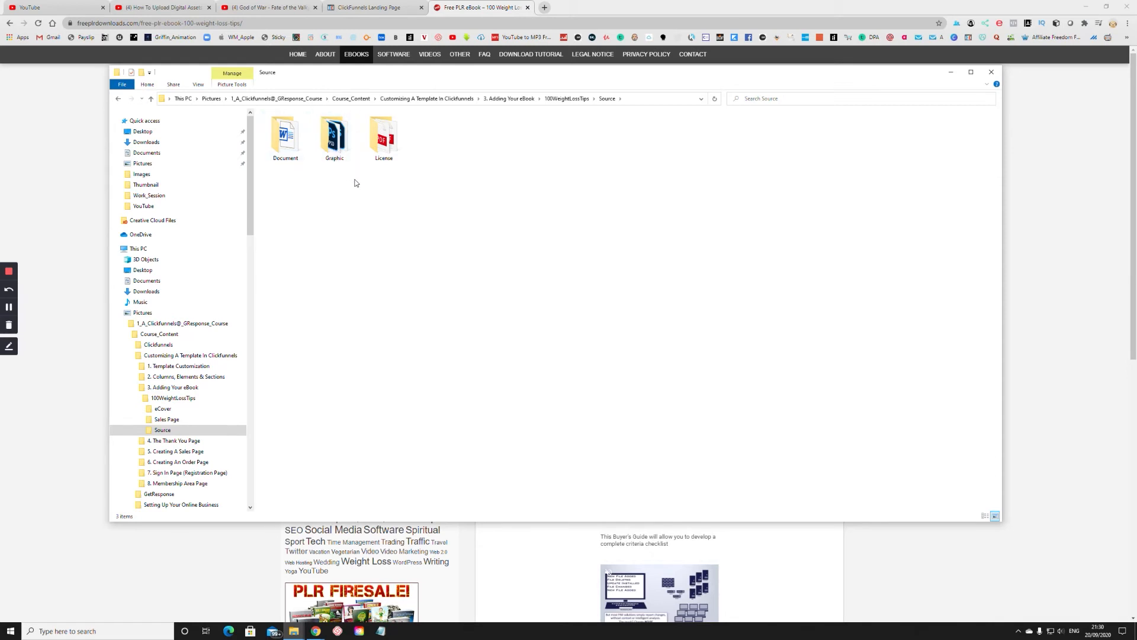
key("alt+Left")
Open 100 Weight Loss Tips.pdf, examine its cover and table of contents, and return to the PLR download page
double_click(437, 156)
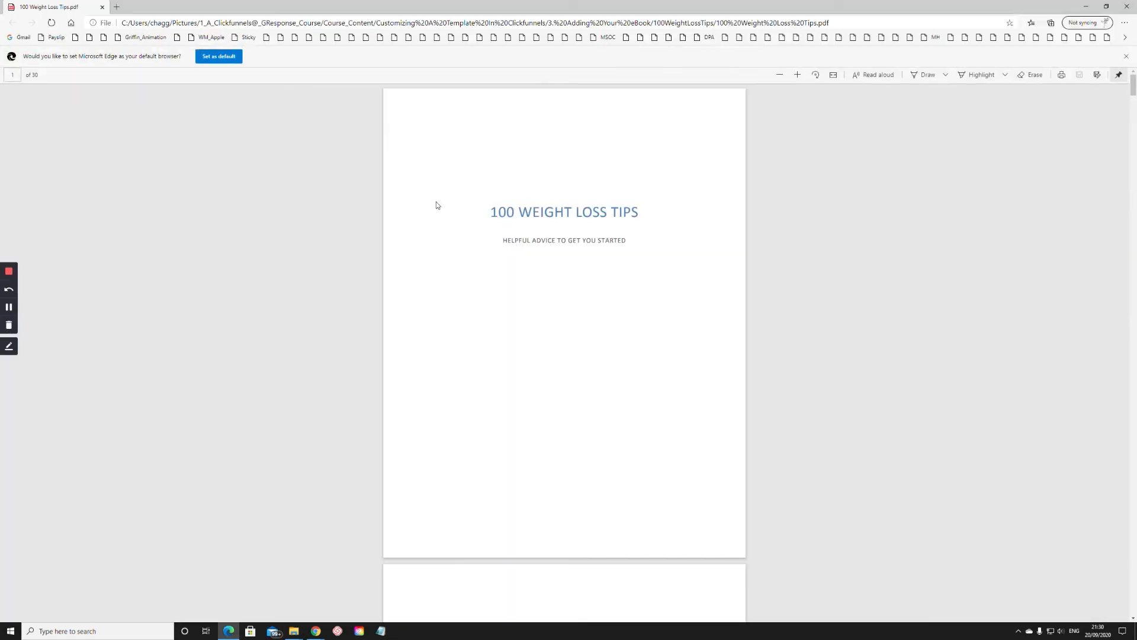
scroll(763, 287, "down", 15)
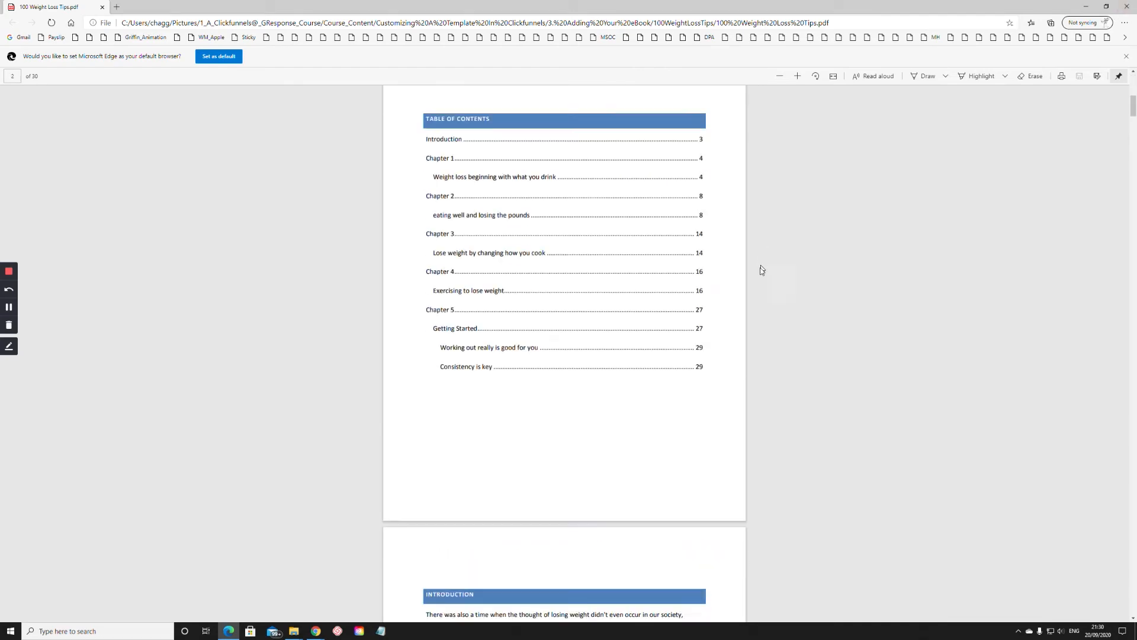
left_click(1127, 6)
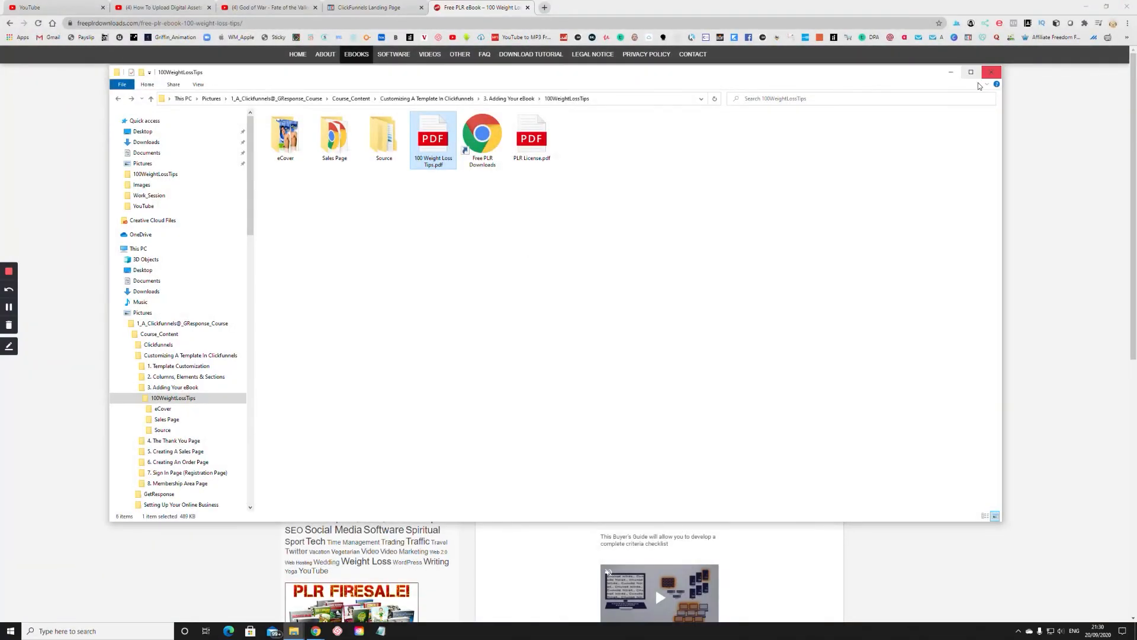
left_click(991, 72)
scroll(541, 246, "down", 3)
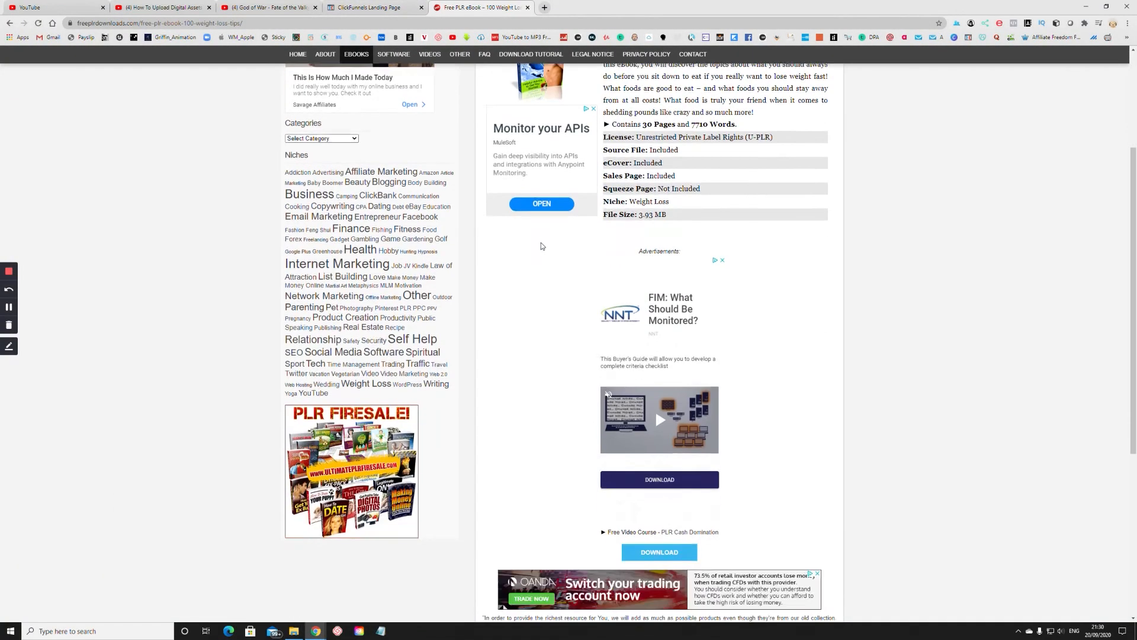
scroll(541, 246, "up", 5)
Switch back to ClickFunnels, leave the landing page editor and open the Digital Assets list in the account settings
left_click(367, 7)
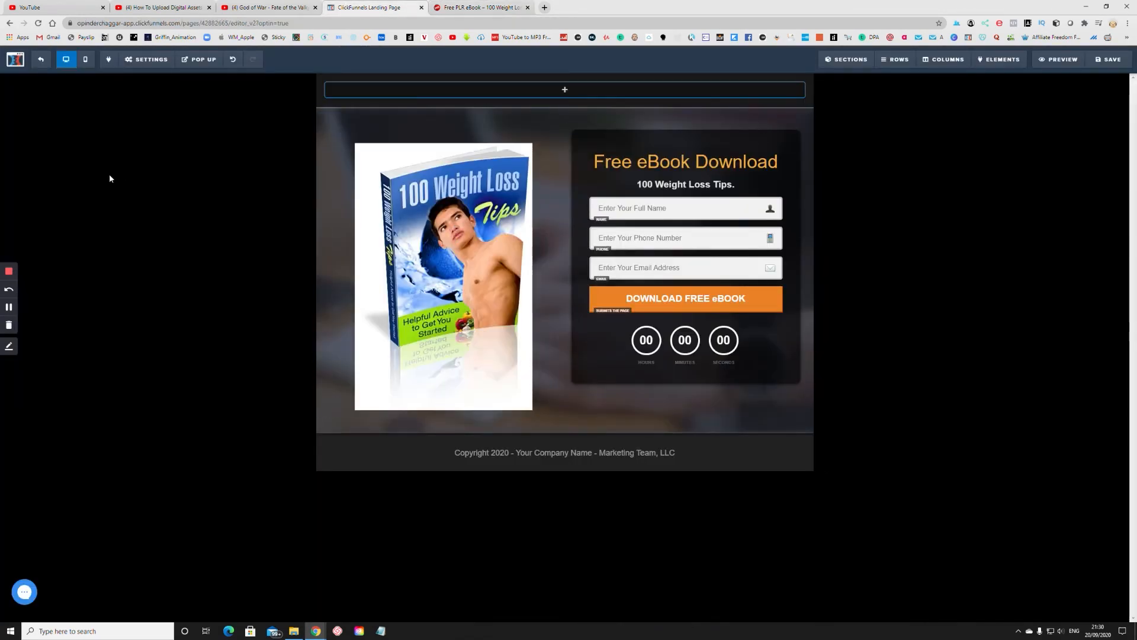
left_click_drag(1136, 53, 861, 42)
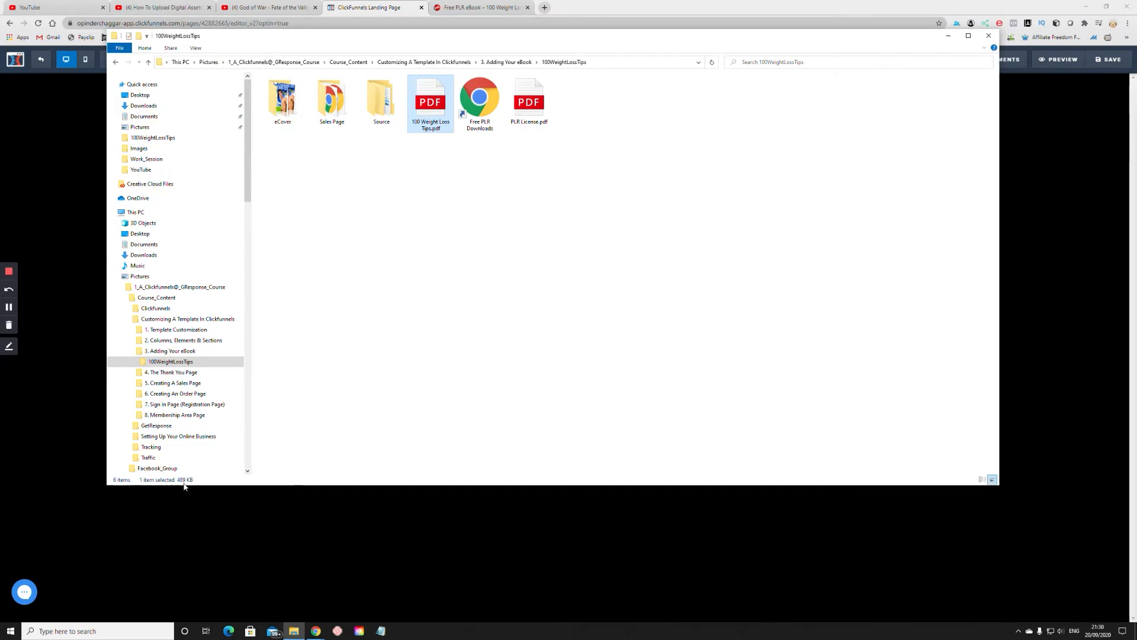
left_click_drag(522, 35, 522, 50)
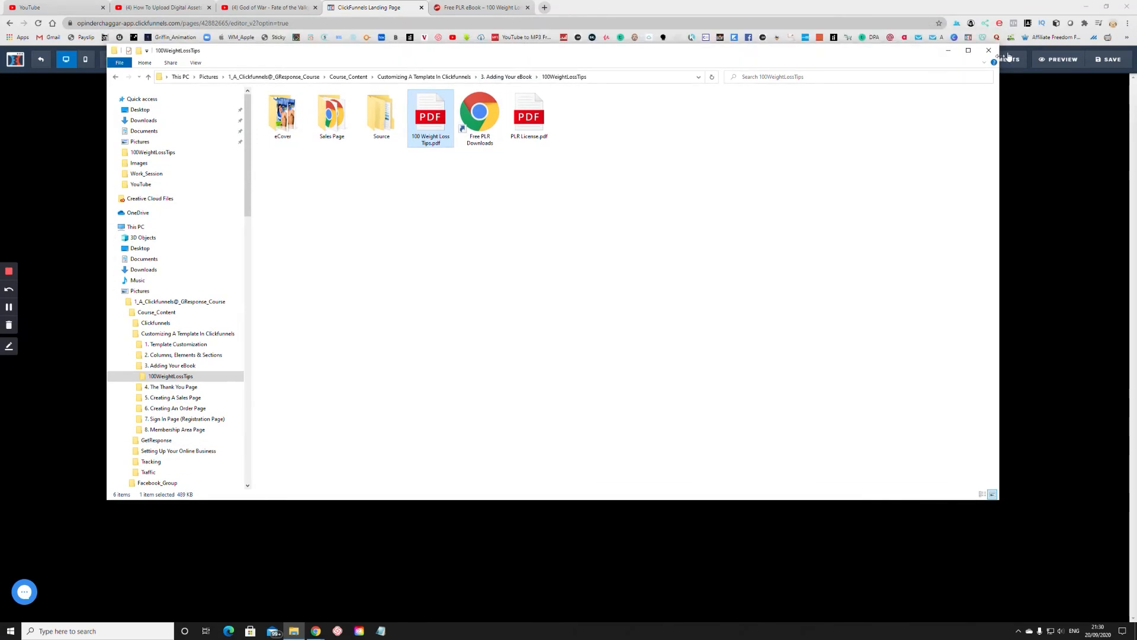
left_click(948, 50)
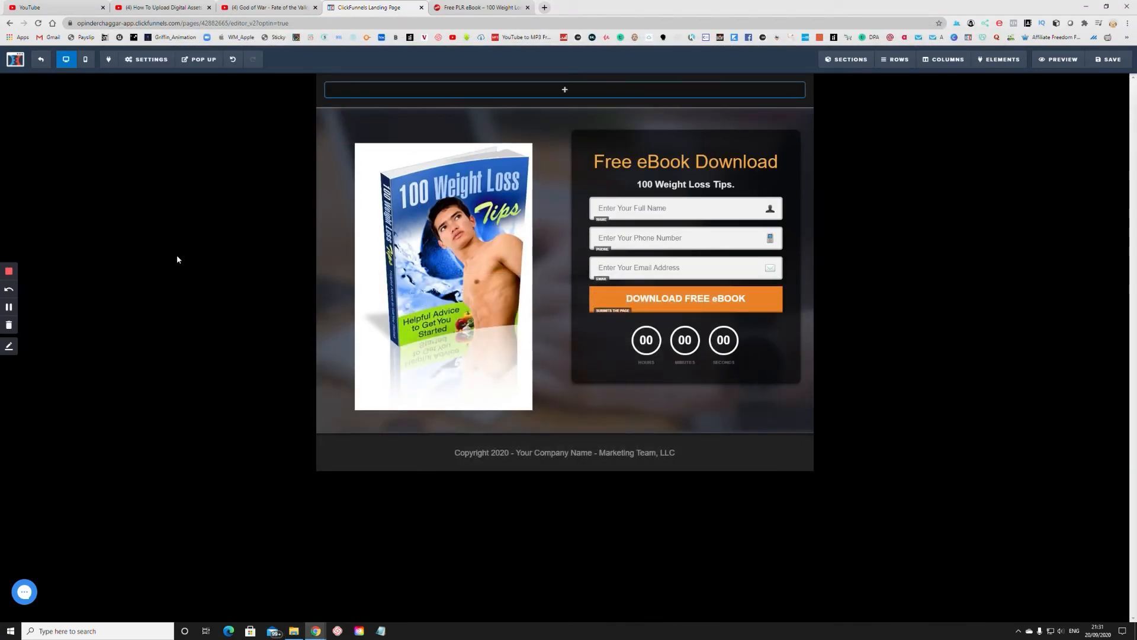
left_click(41, 63)
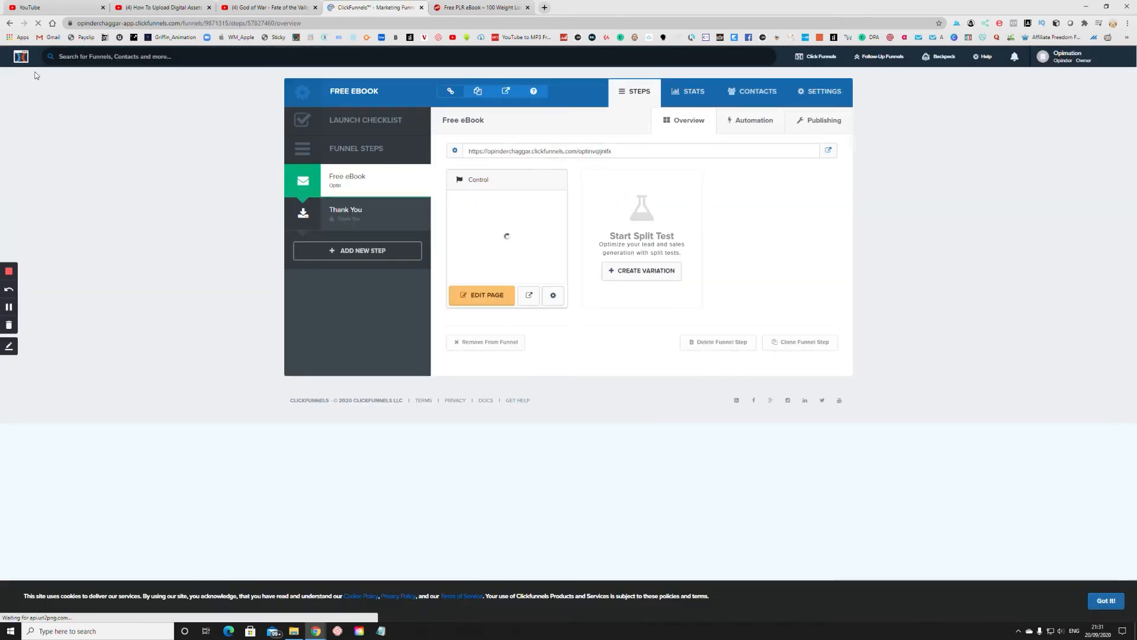
left_click(1066, 56)
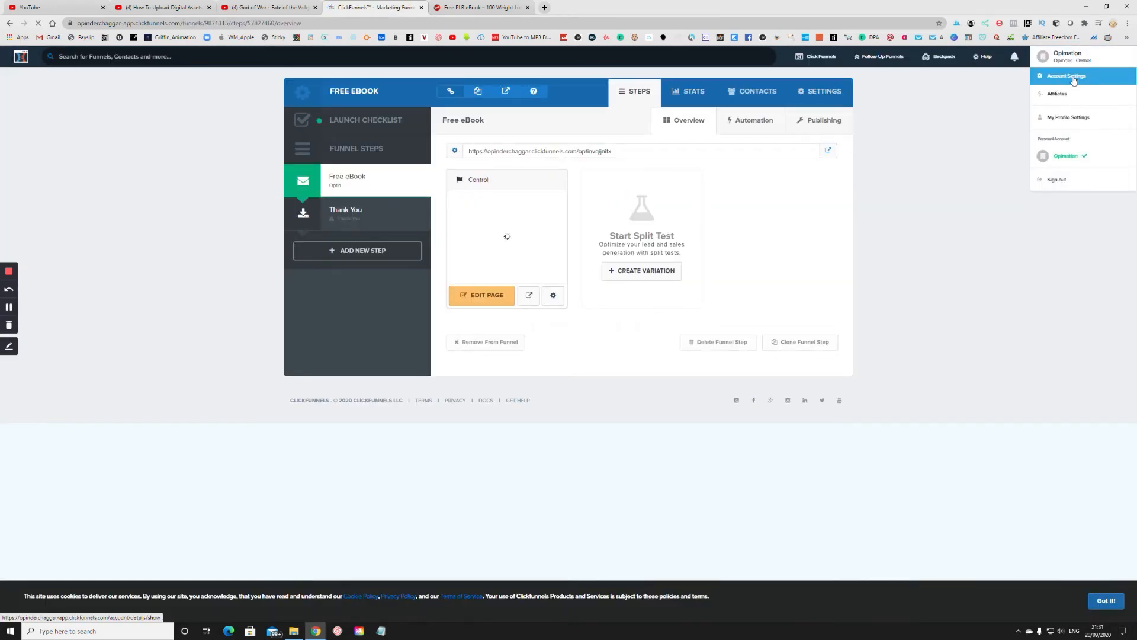
left_click(1065, 76)
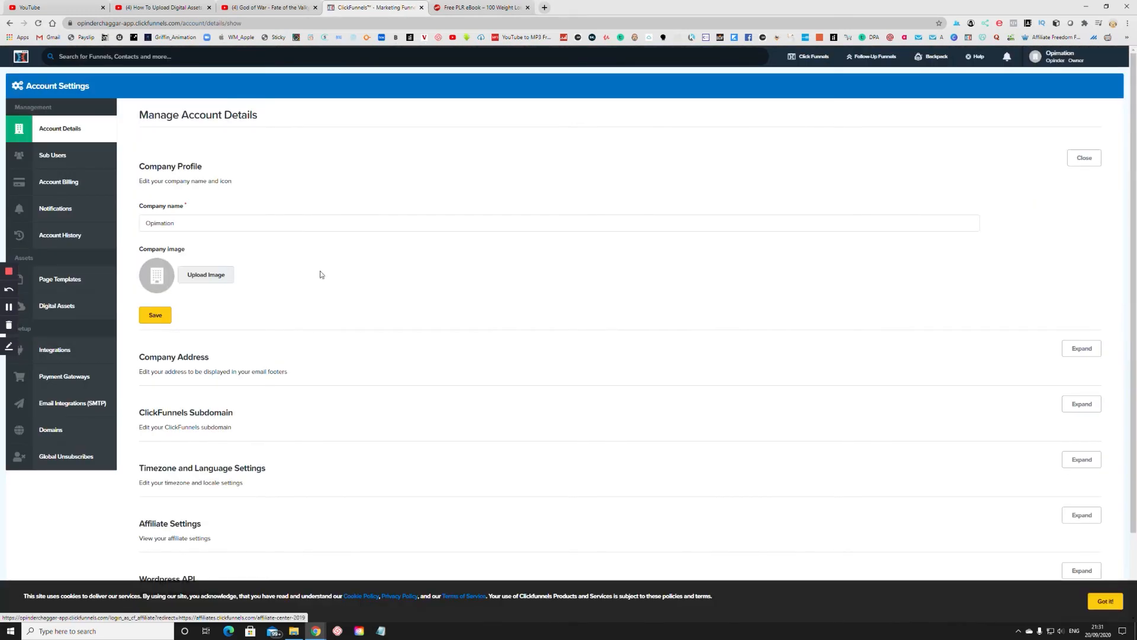
left_click(57, 305)
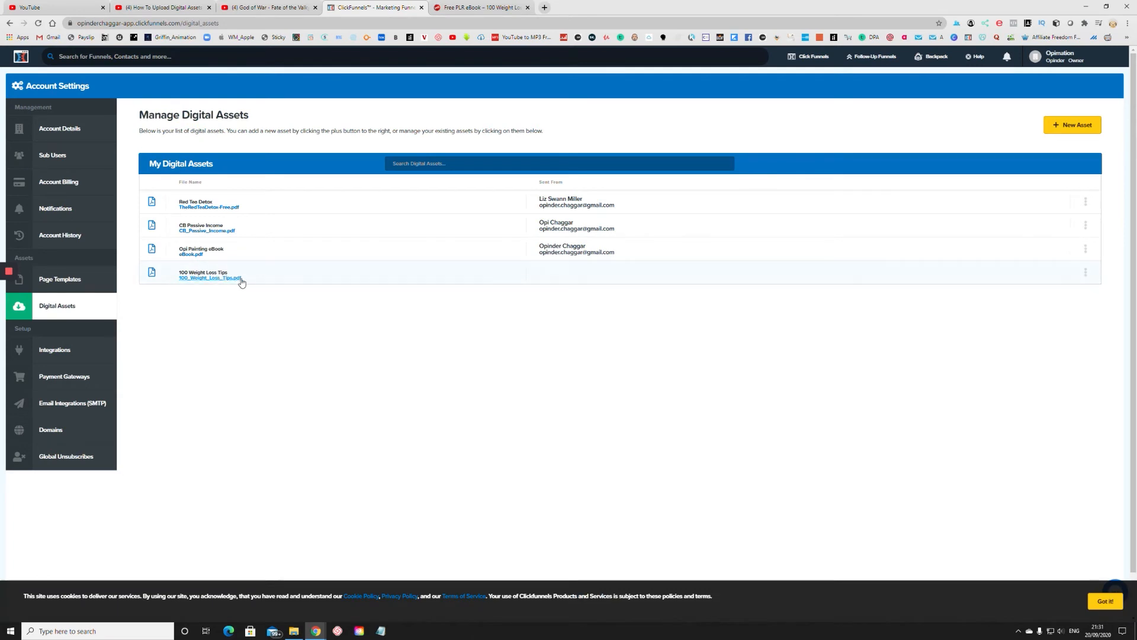
Start a new digital asset with the file 100 Weight Loss Tips.pdf and name it "100 Weight Loss Tips_001"
left_click(1049, 139)
left_click(172, 169)
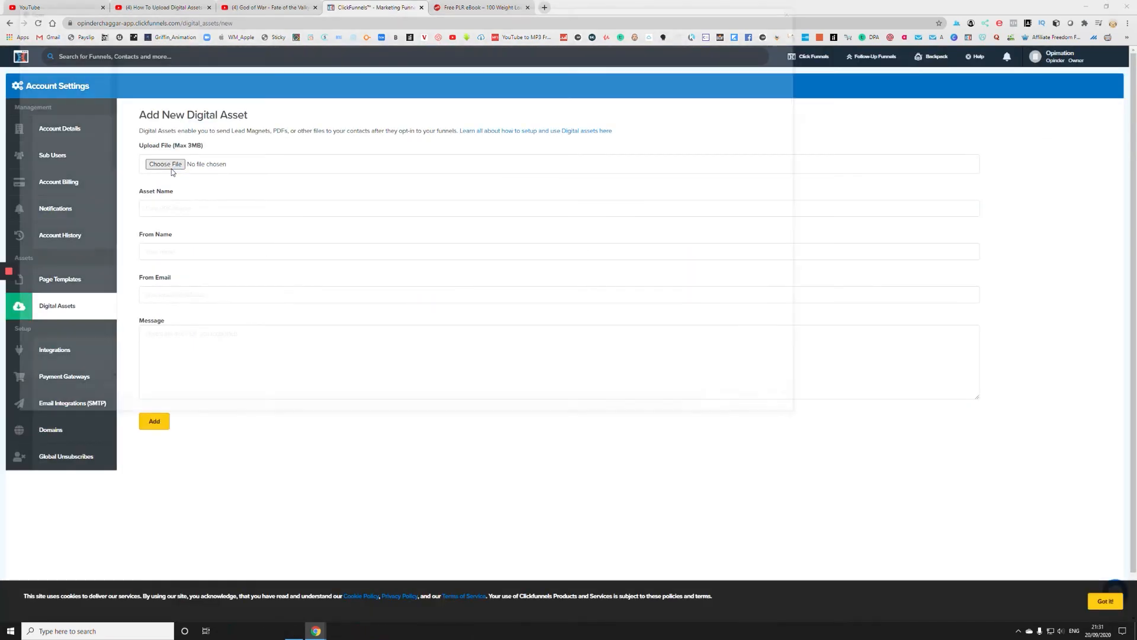
left_click(285, 77)
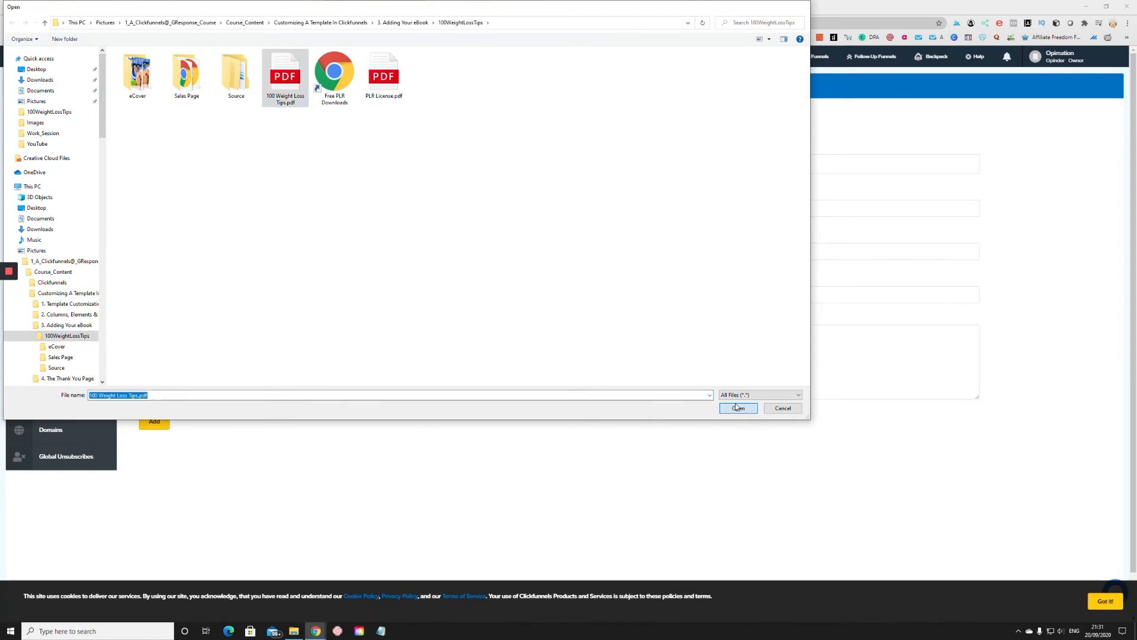
left_click(737, 408)
left_click(210, 214)
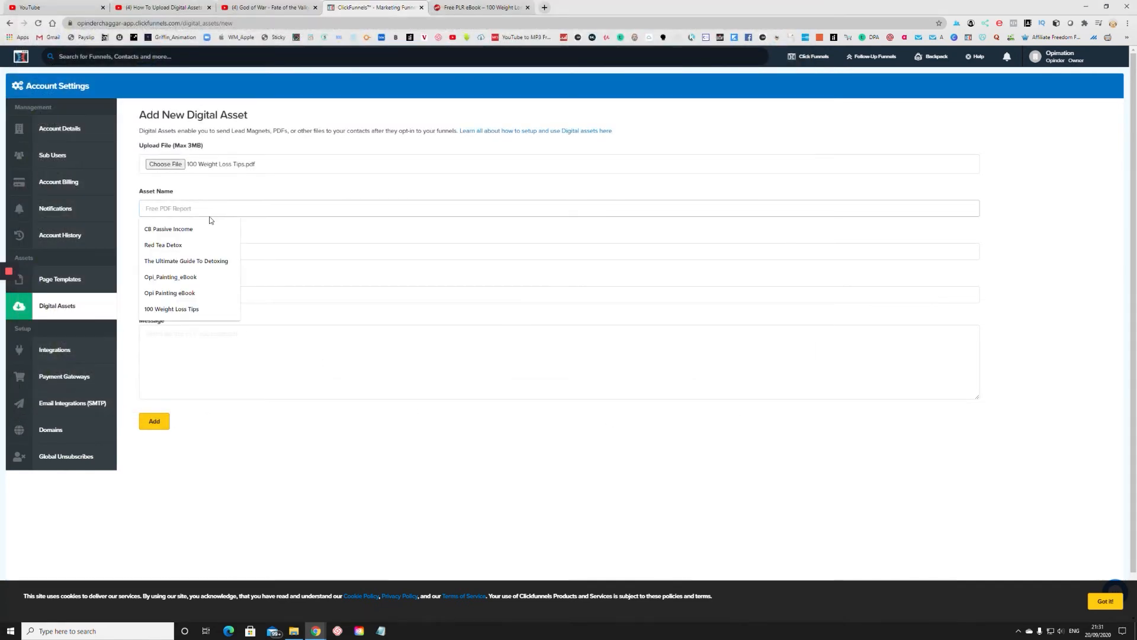
left_click(198, 305)
type("_")
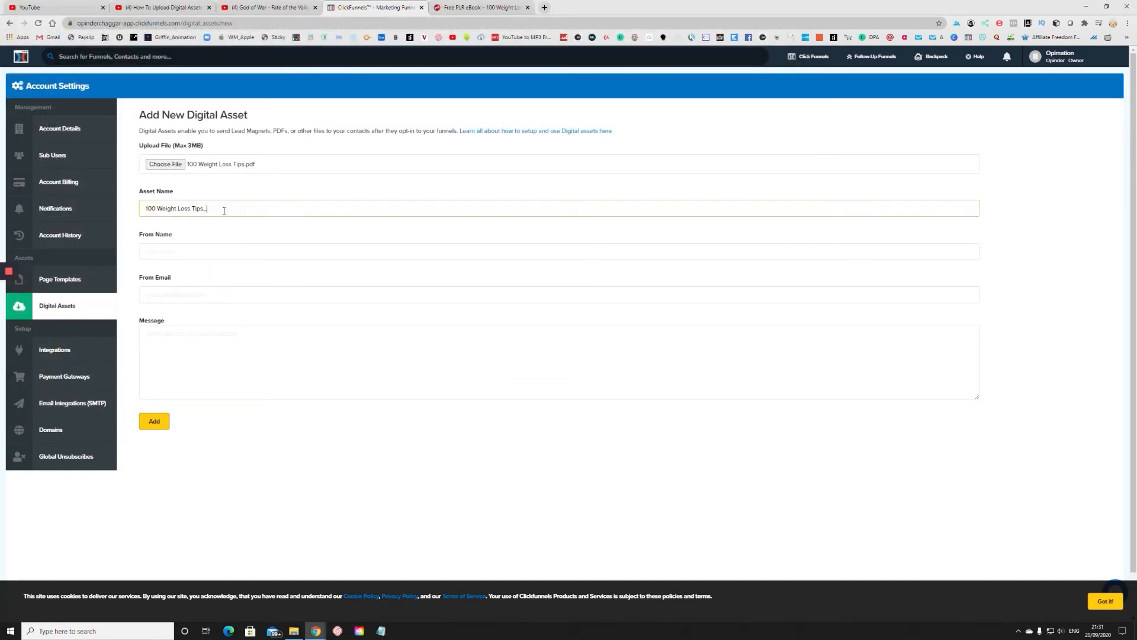
type("001")
Enter the message "Enjoy your free eBook", fill in the sender's name and email, and try to add the asset
left_click(163, 340)
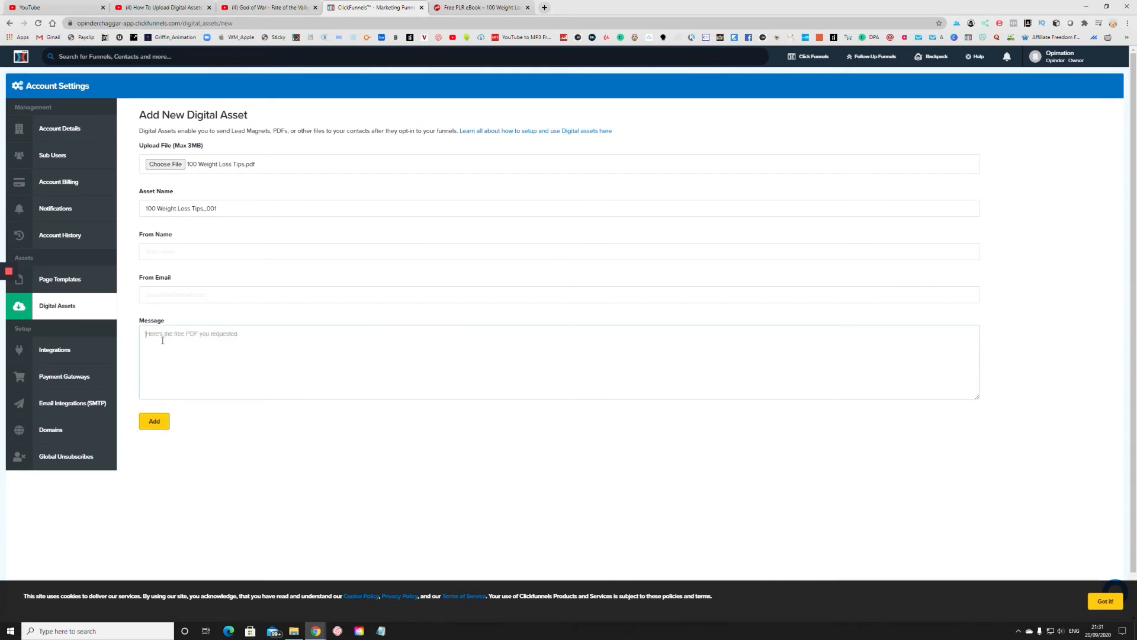
type("Enjoy your free eBook")
left_click(224, 292)
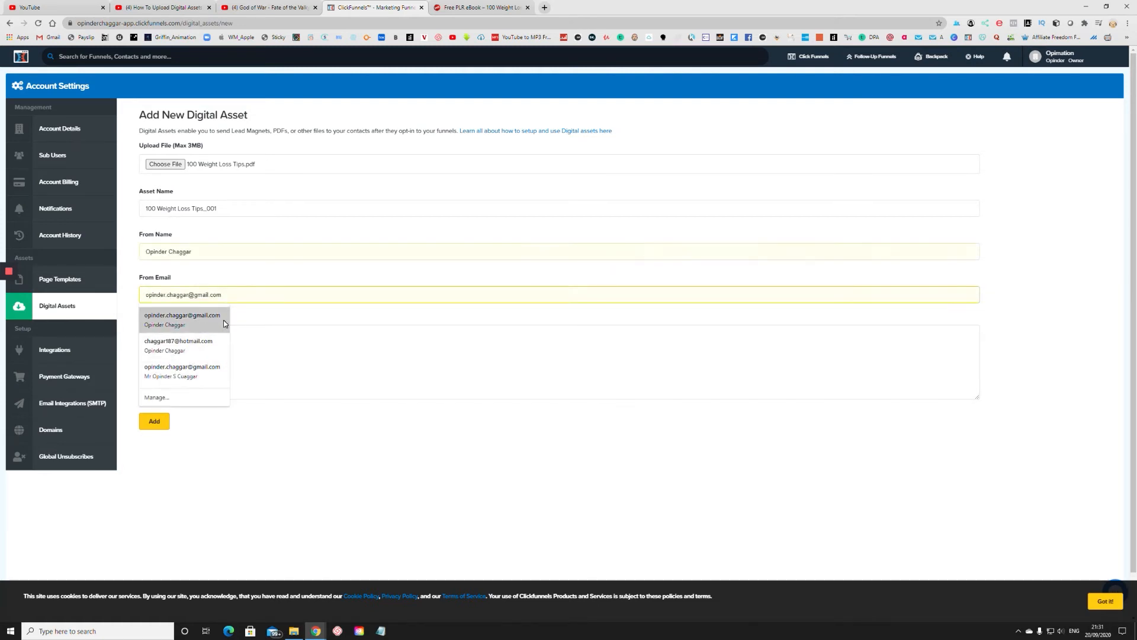
left_click(224, 322)
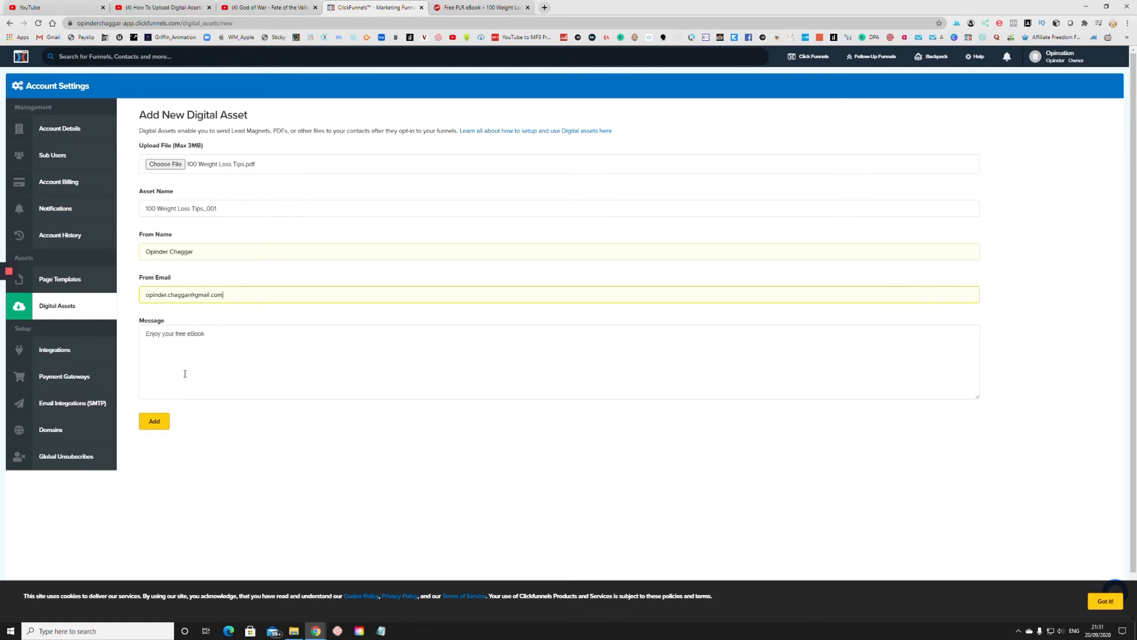
left_click(154, 420)
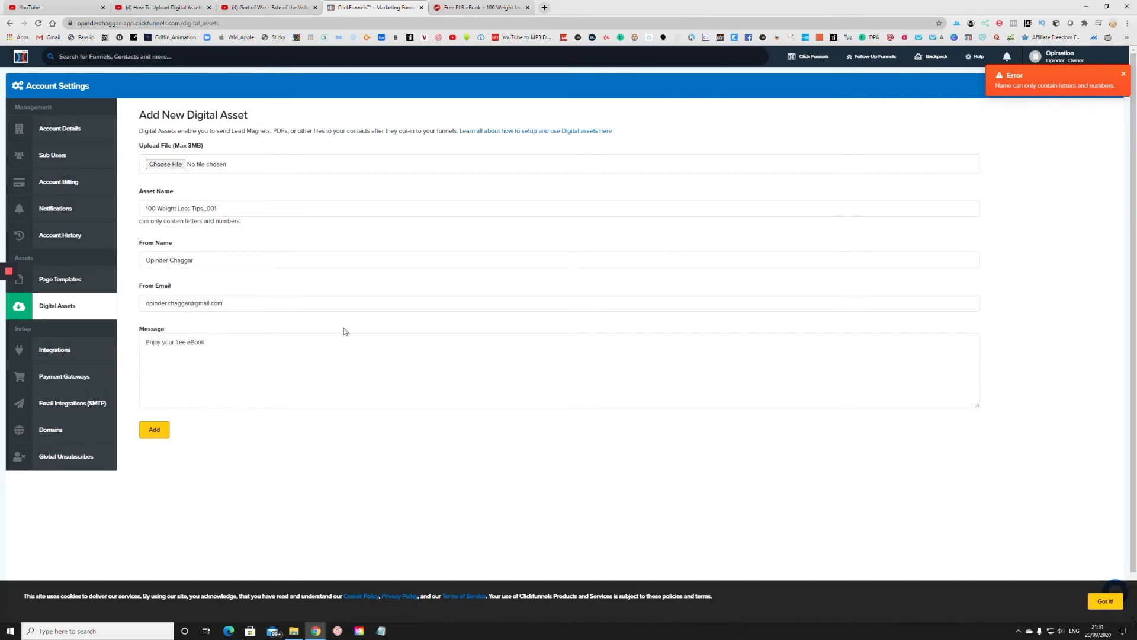
Clear the sender's name and email and change the asset name to "100 Weight Loss Tips001"
left_click(201, 306)
key("ctrl+a")
key("BackSpace")
left_click(224, 262)
key("ctrl+a")
key("BackSpace")
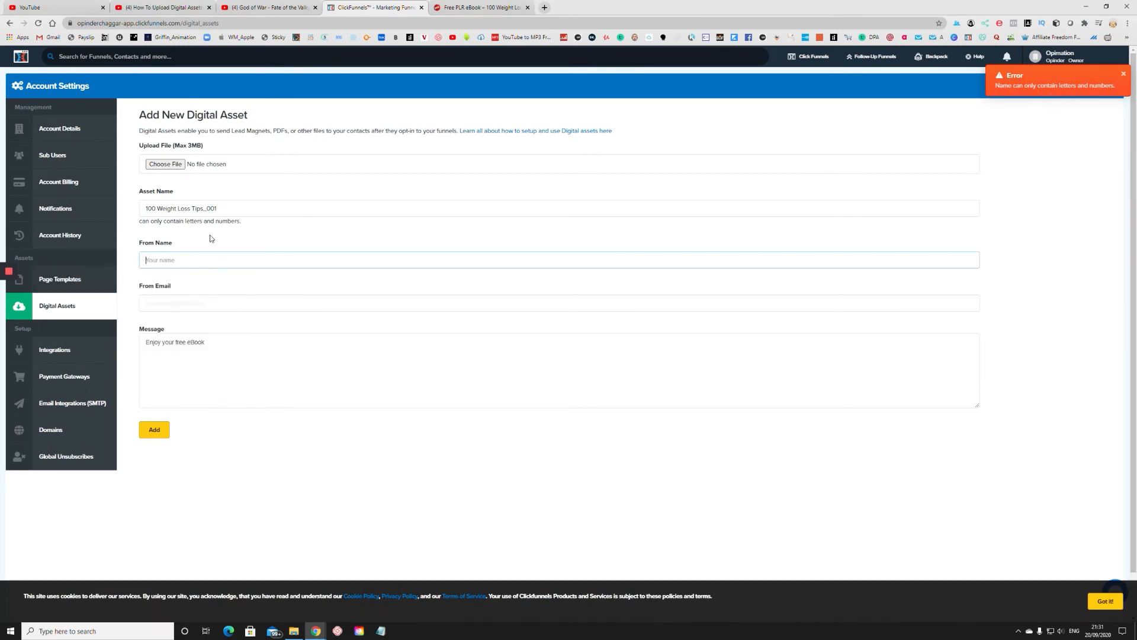
left_click(208, 209)
key("BackSpace")
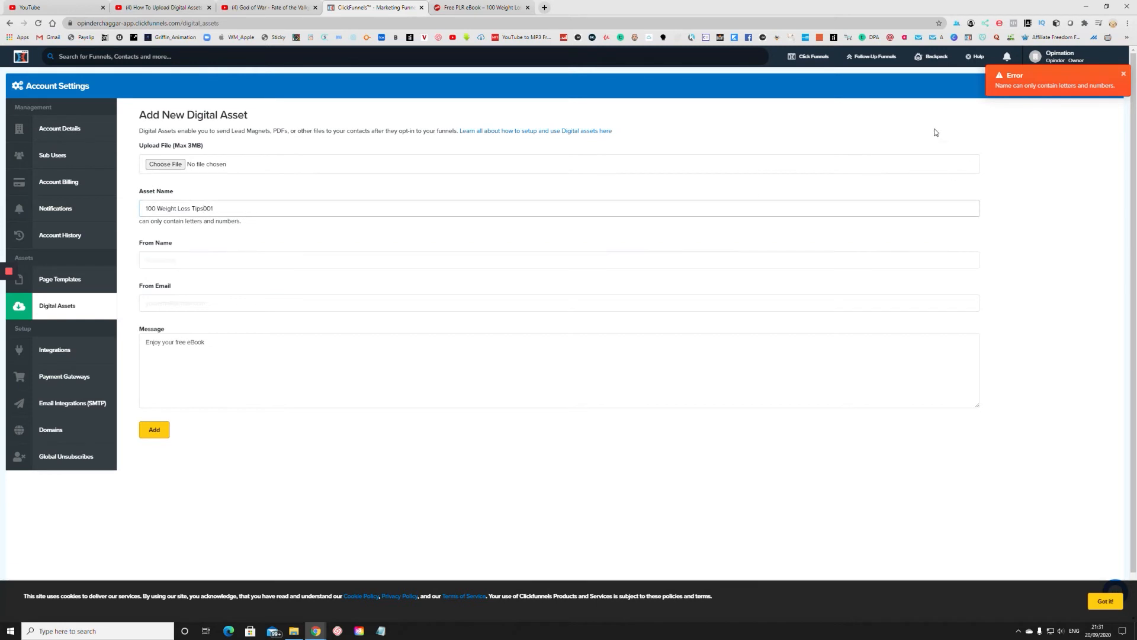
Attach 100 Weight Loss Tips.pdf again and add the digital asset
left_click(928, 158)
left_click(165, 435)
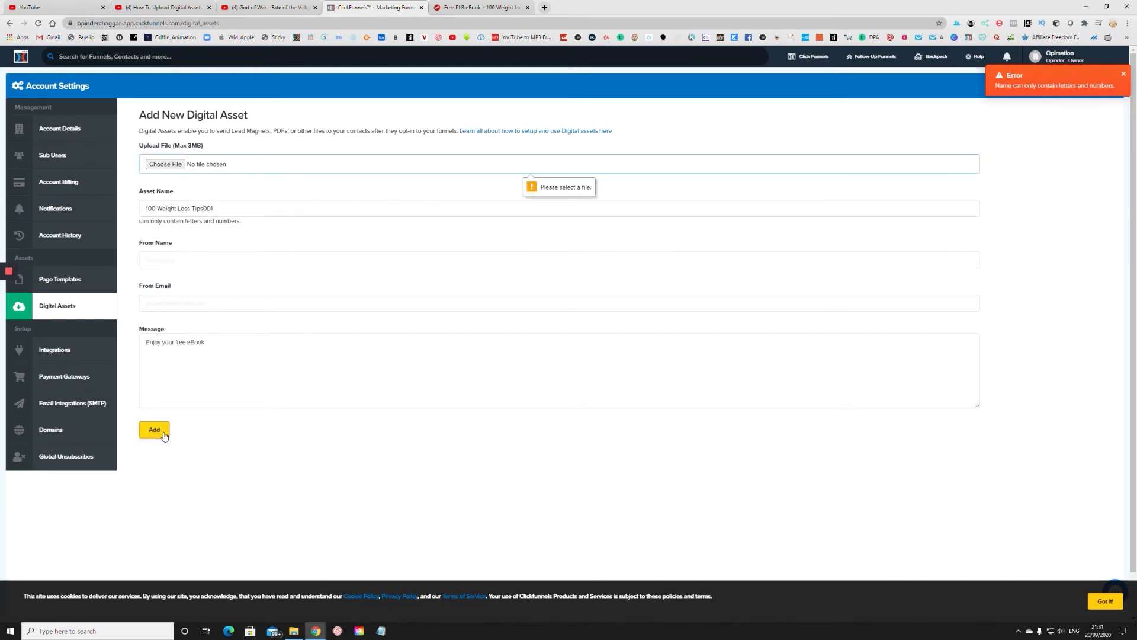
left_click(165, 164)
double_click(280, 86)
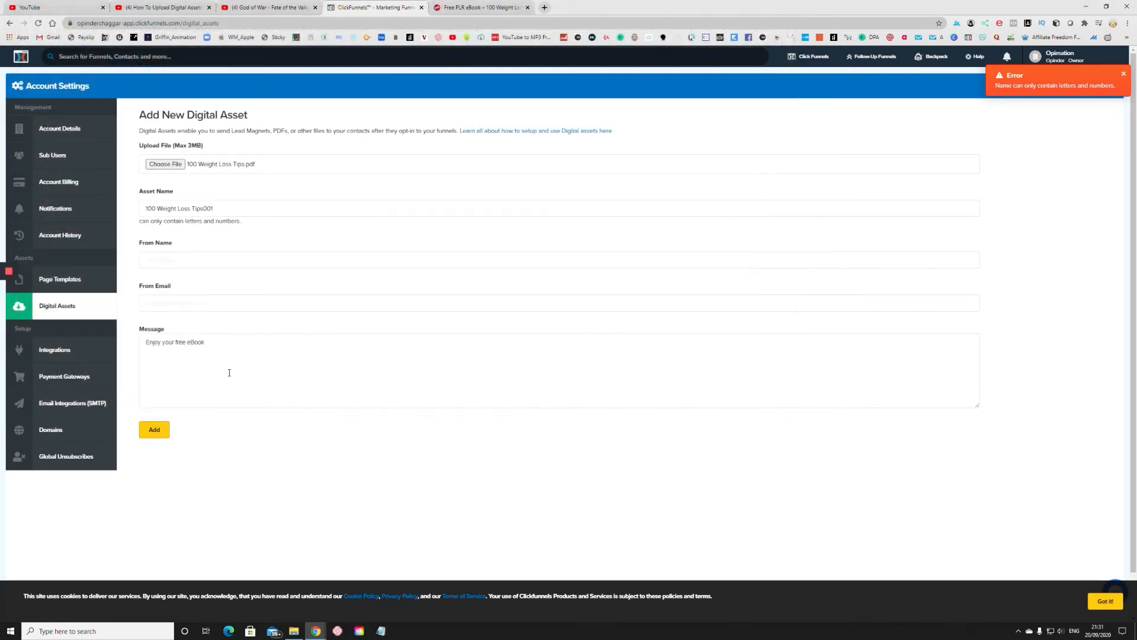
left_click(155, 434)
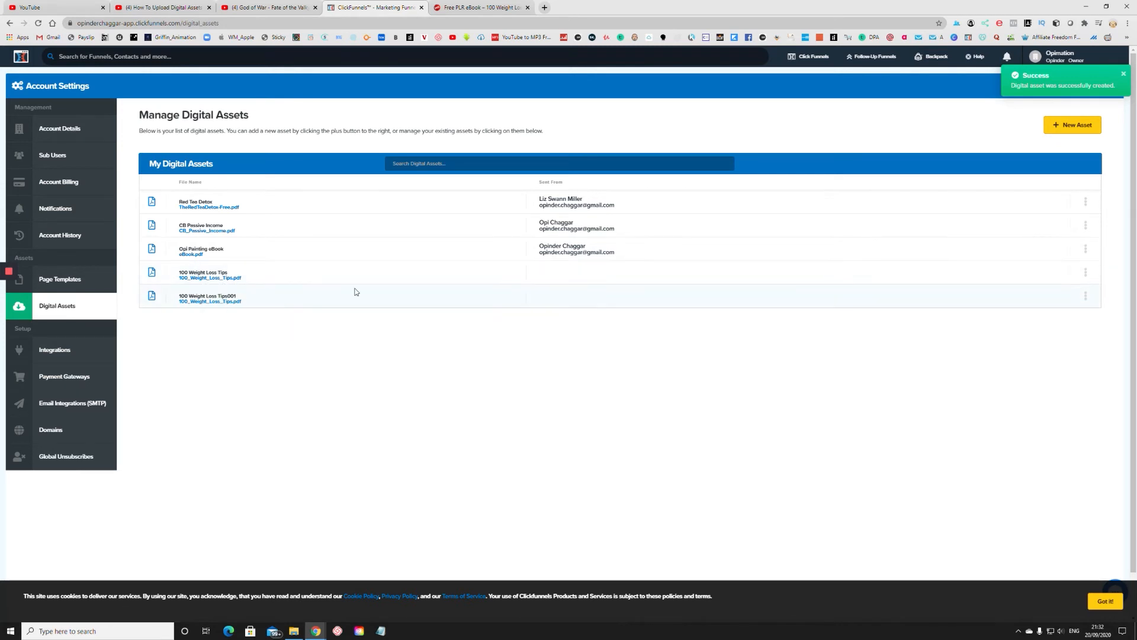
Copy the asset path of the 100 Weight Loss Tips digital asset
left_click(1086, 296)
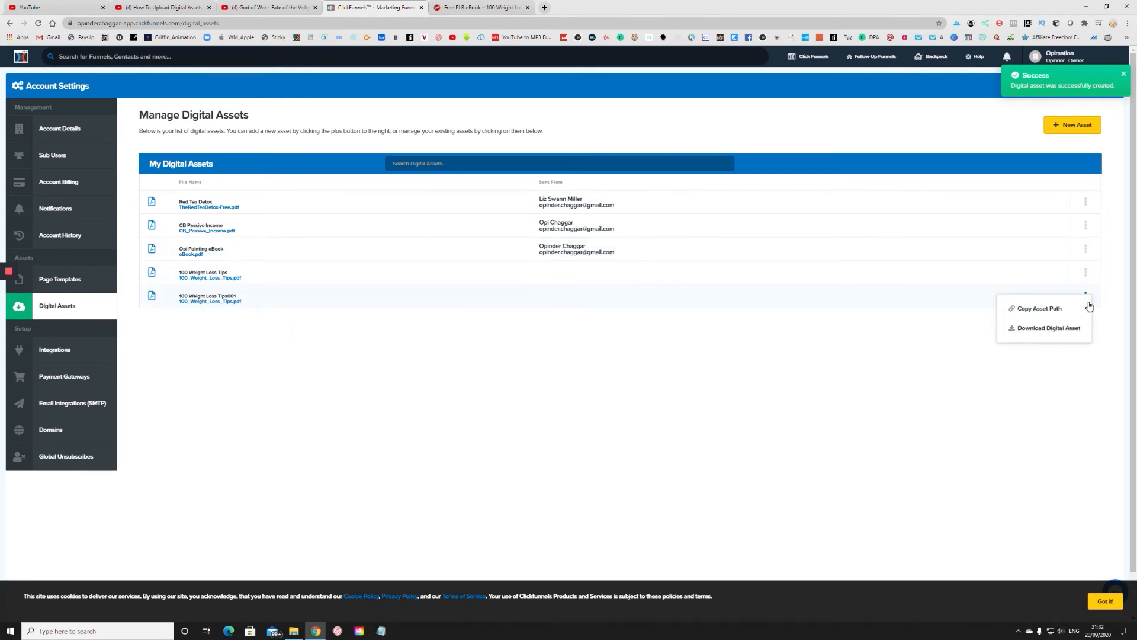
left_click(153, 305)
right_click(154, 301)
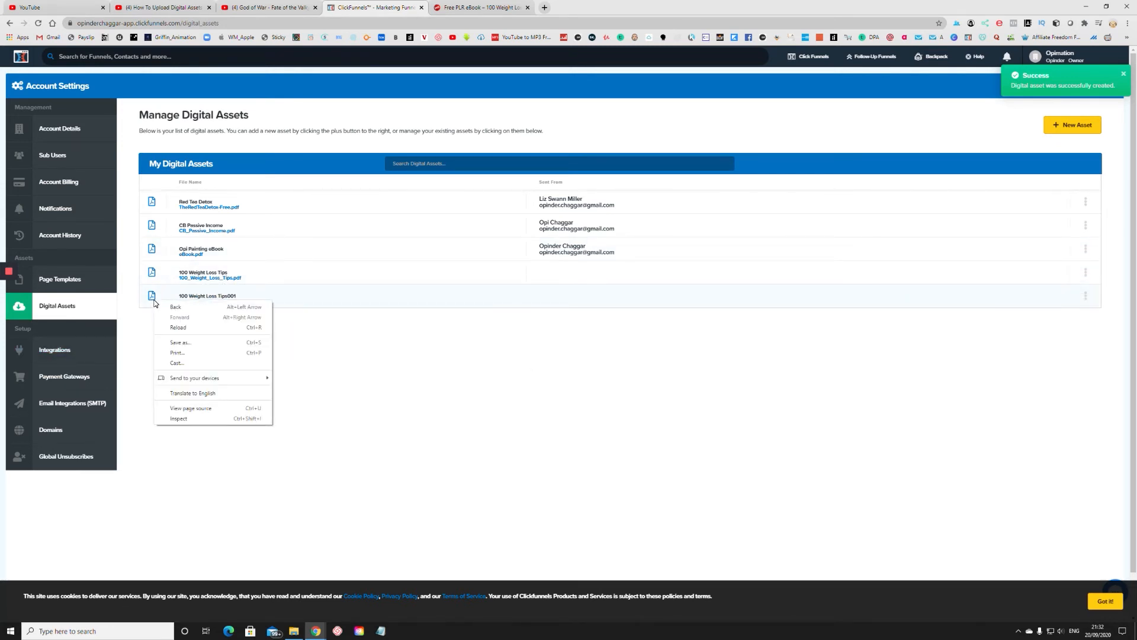
left_click(337, 294)
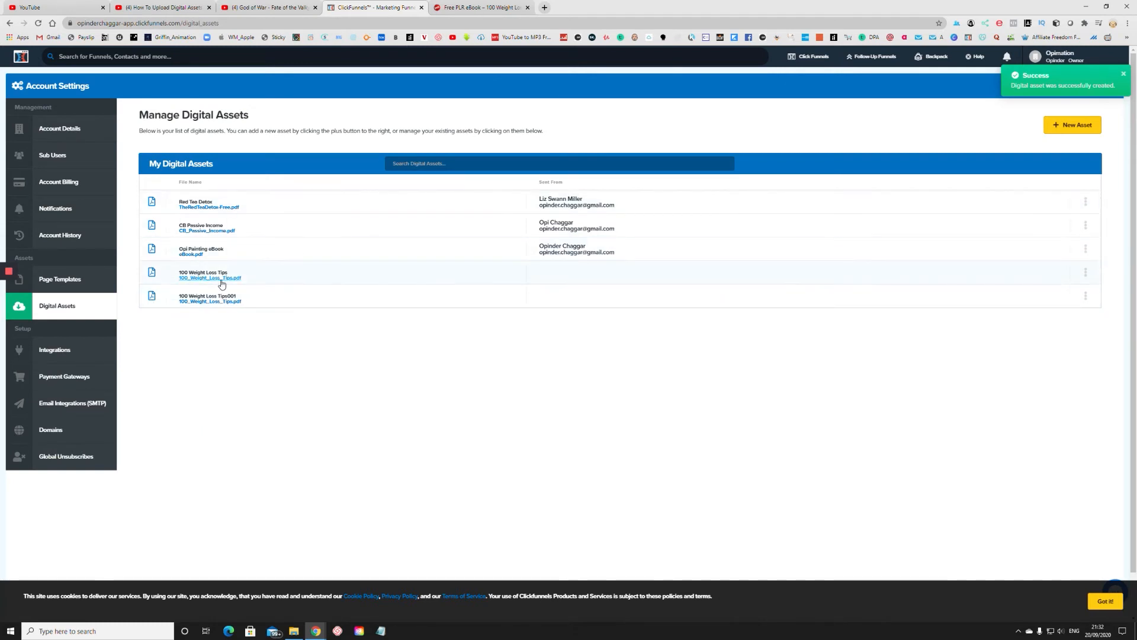
left_click(1086, 273)
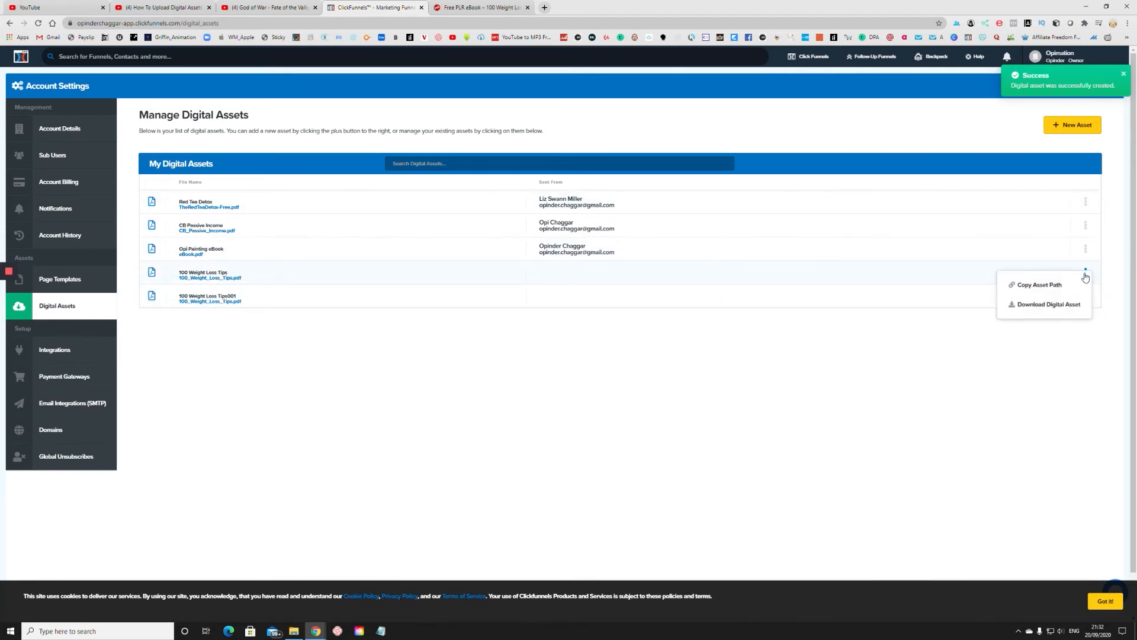
left_click(1041, 285)
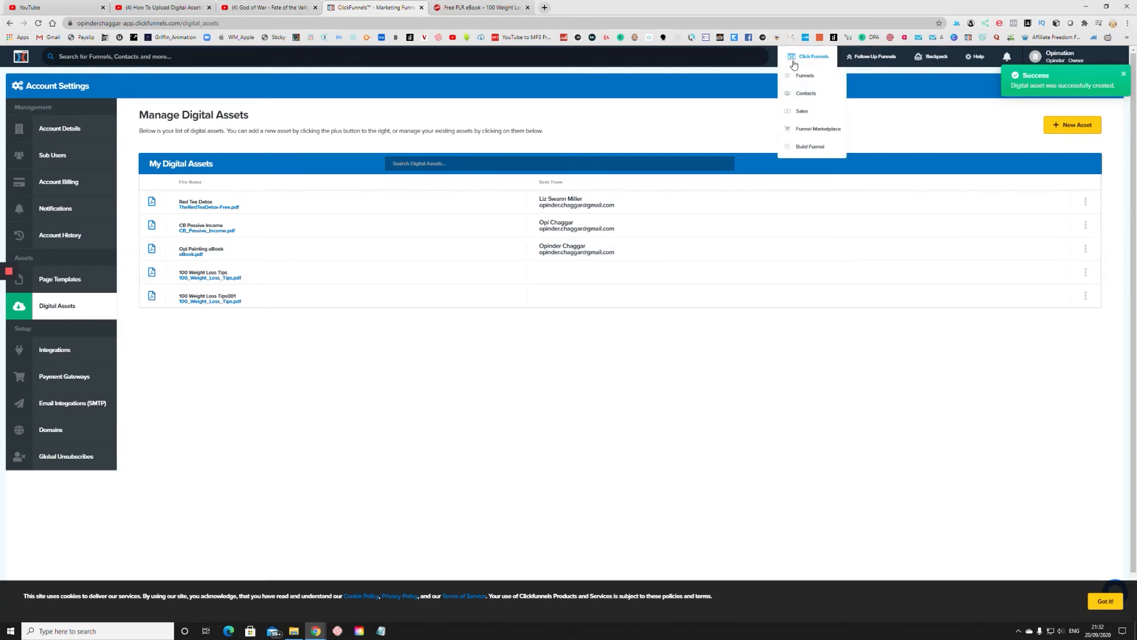
Open the Free eBook funnel and view its optin page in the editor, returning to the funnel overview
left_click(806, 74)
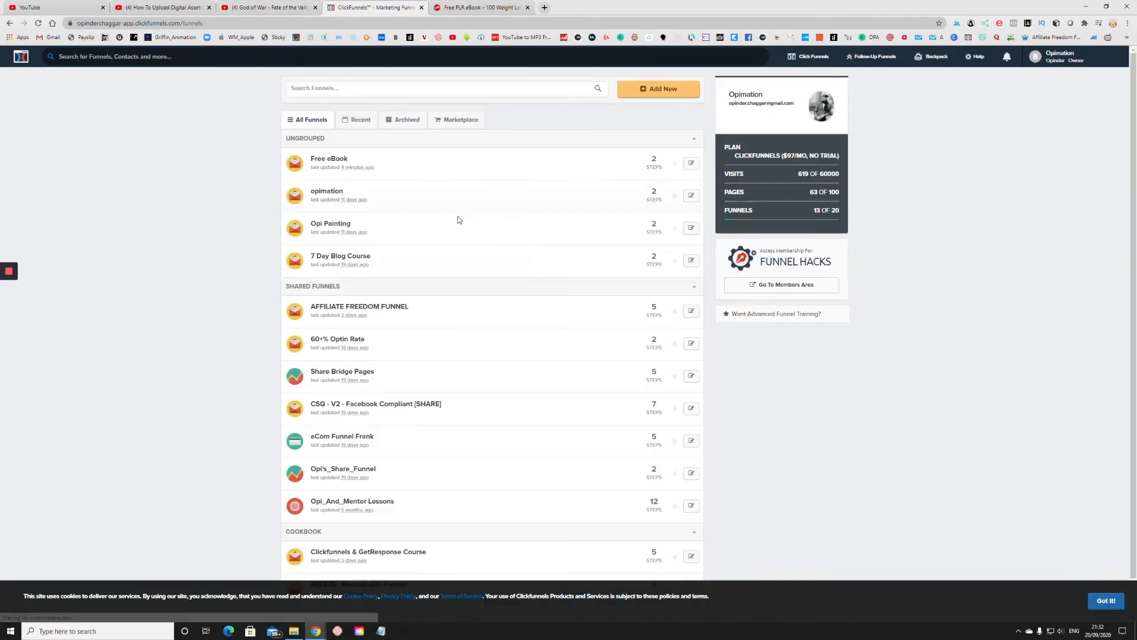
left_click(335, 161)
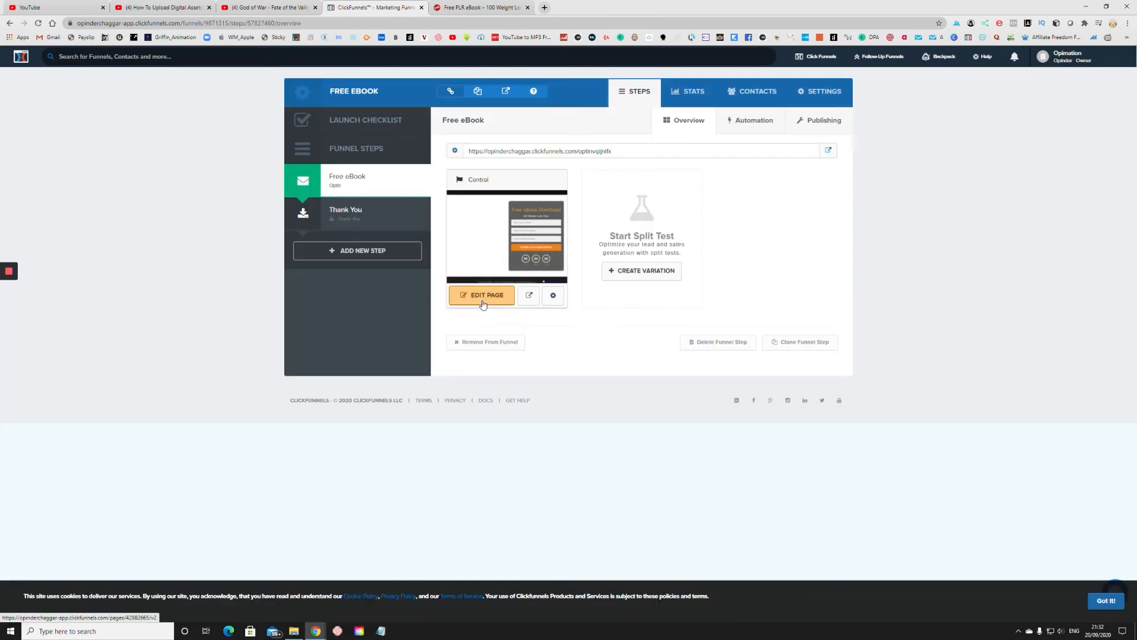
left_click(483, 302)
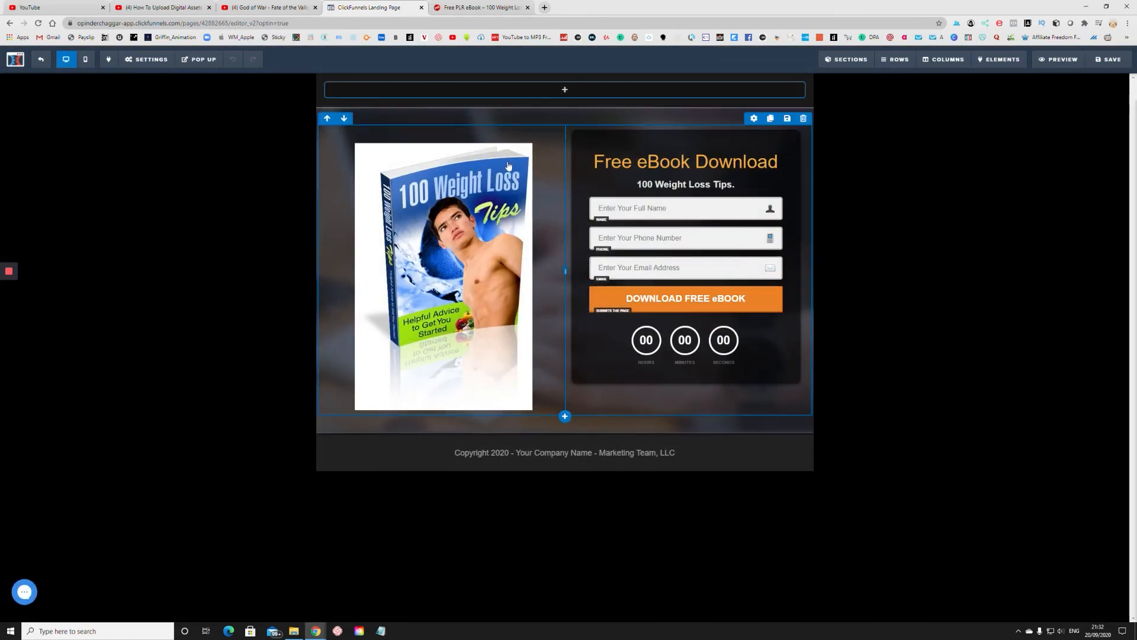
left_click(40, 63)
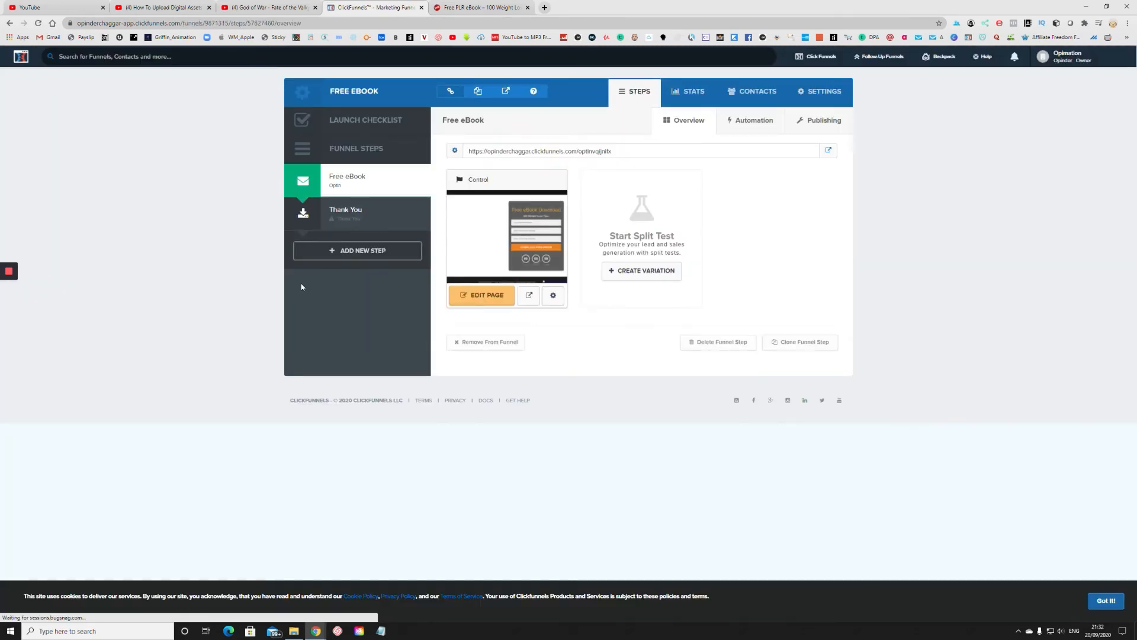
Look through the Thank You step's templates and return to the Free eBook optin step
left_click(380, 217)
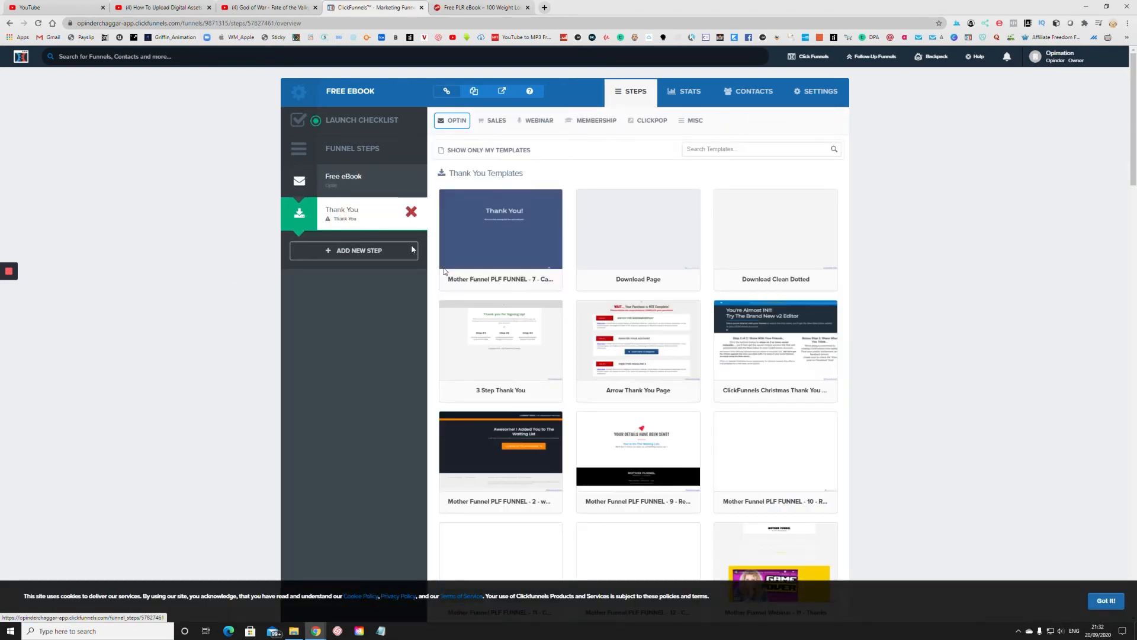
left_click(371, 182)
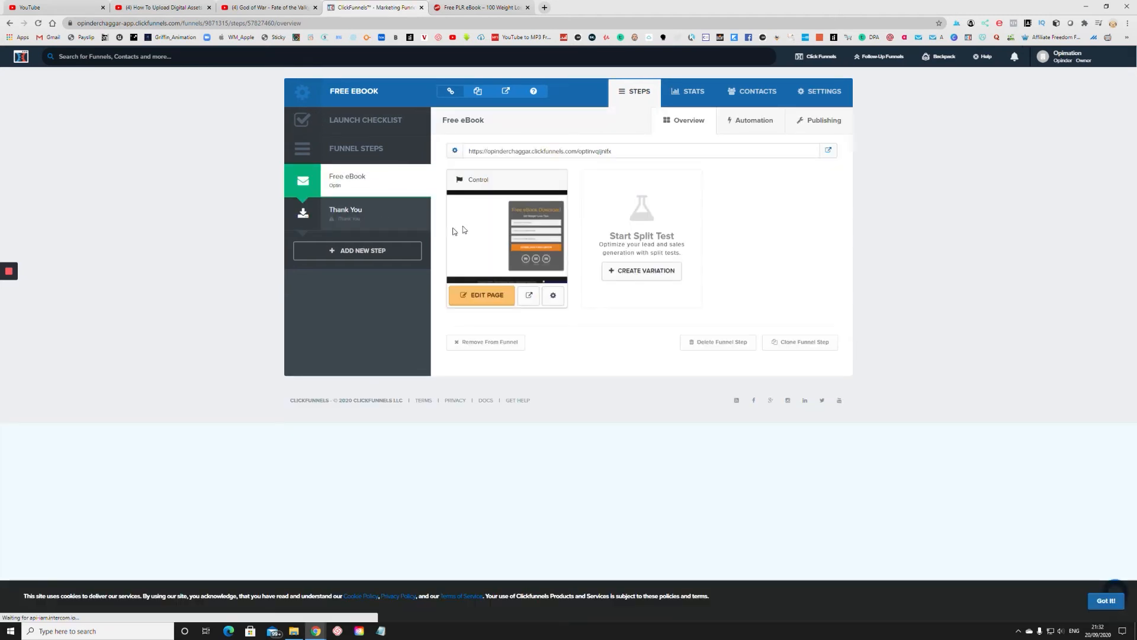
left_click(359, 215)
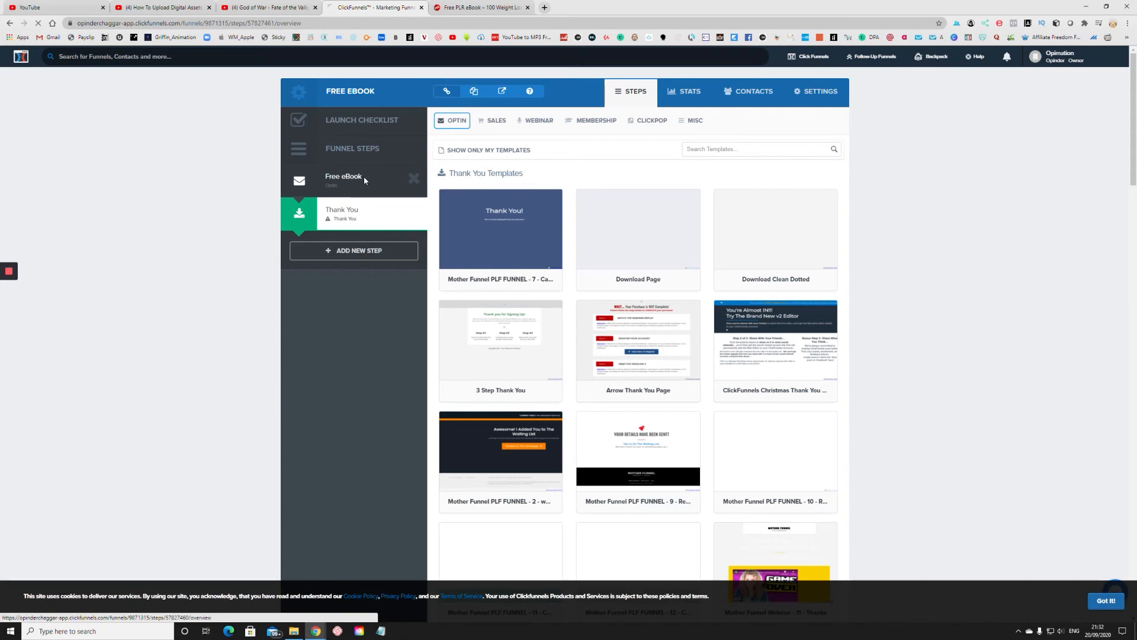
left_click(363, 176)
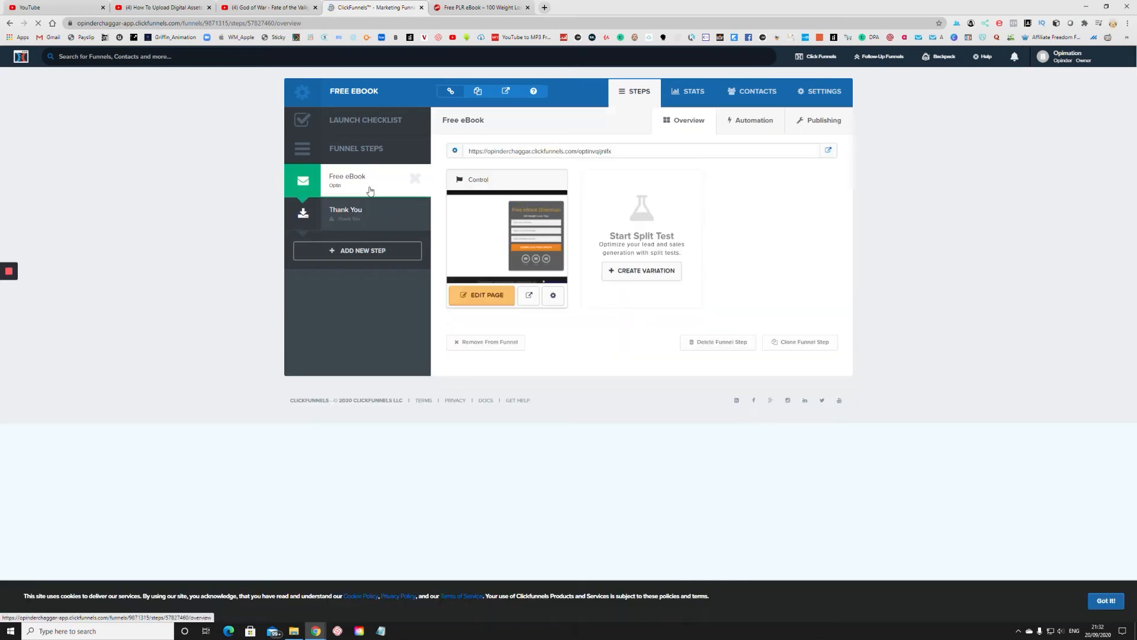
Preview the Free eBook optin page and submit its form to test the eBook download
left_click(487, 295)
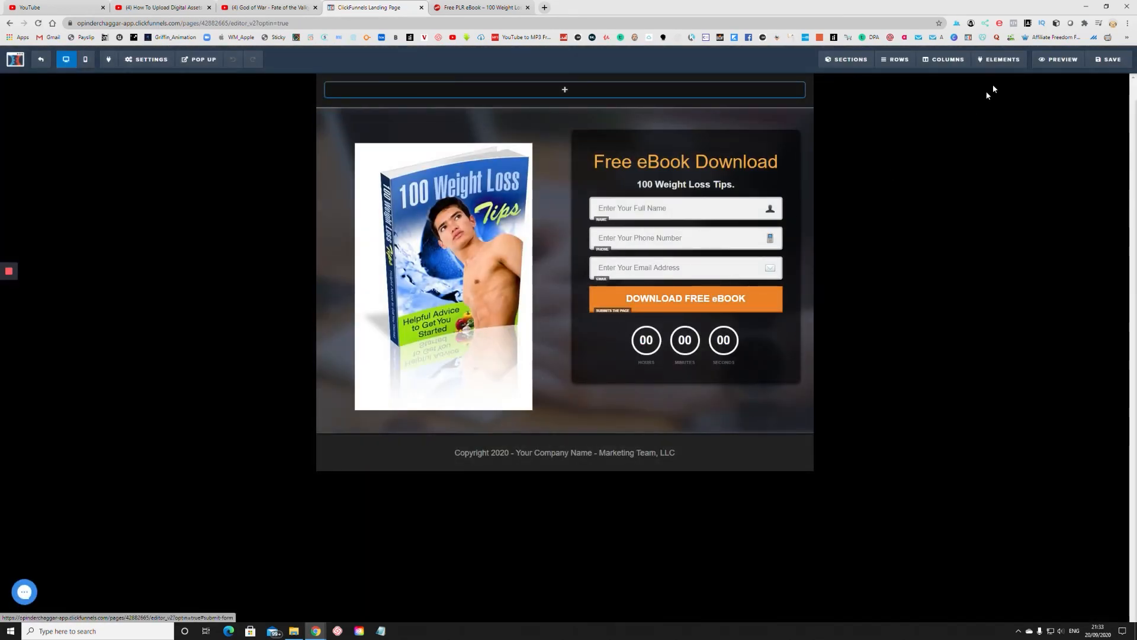
left_click(1058, 59)
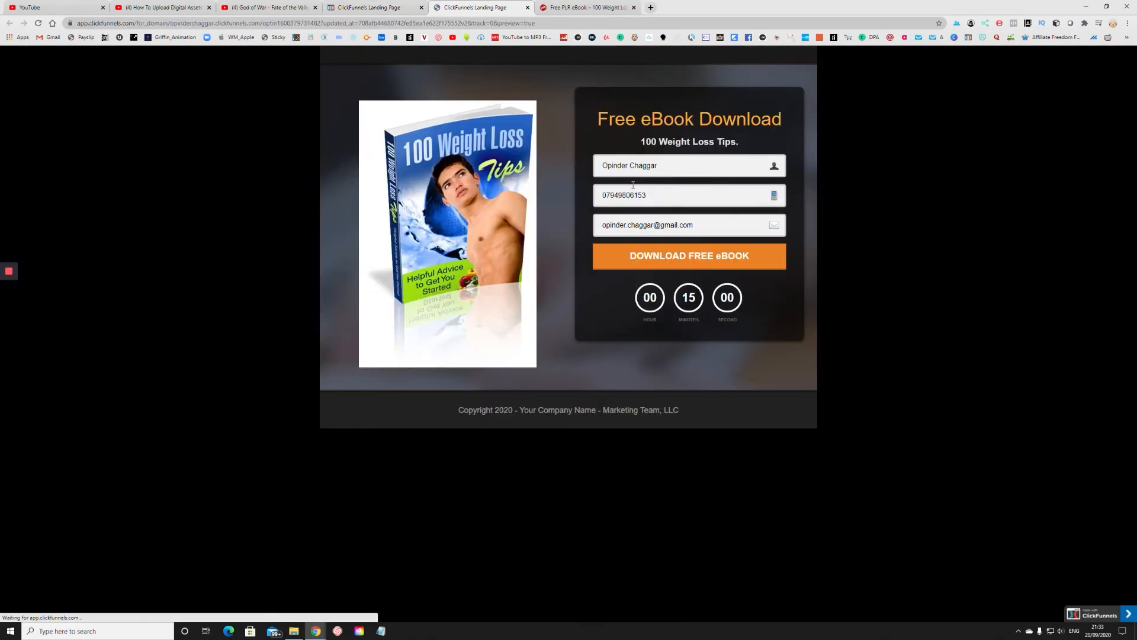
left_click(633, 187)
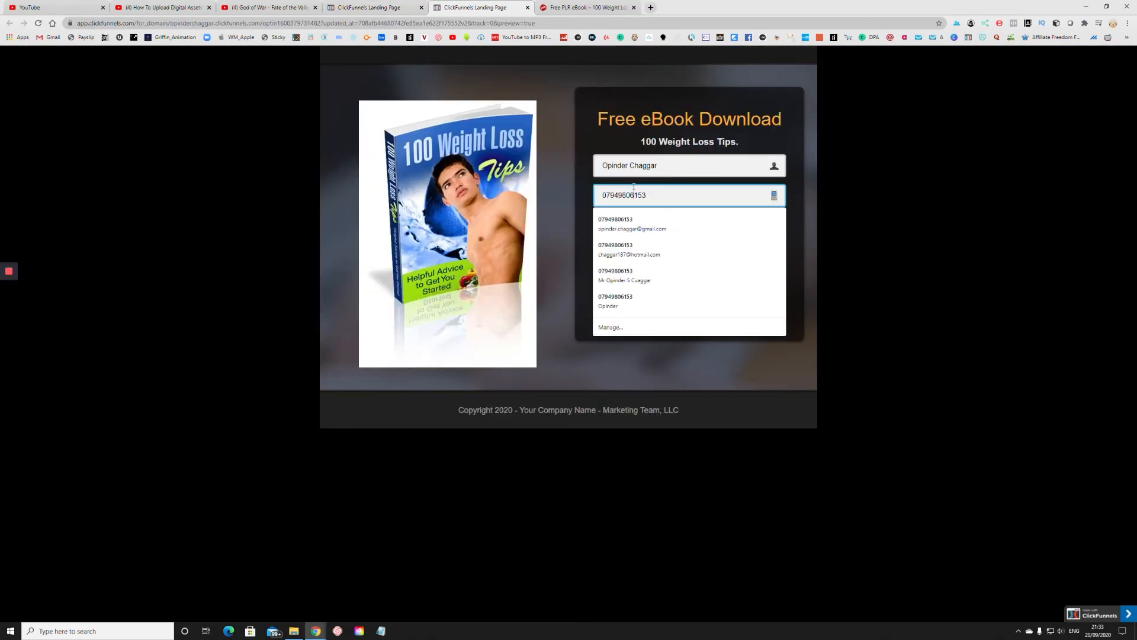
left_click(962, 193)
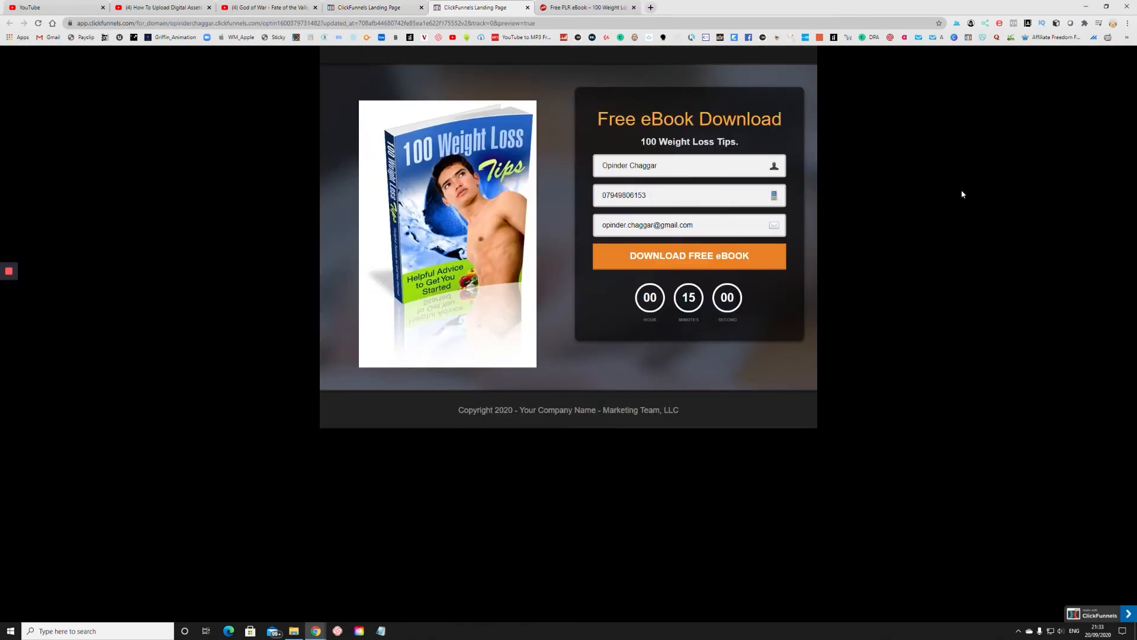
left_click(697, 261)
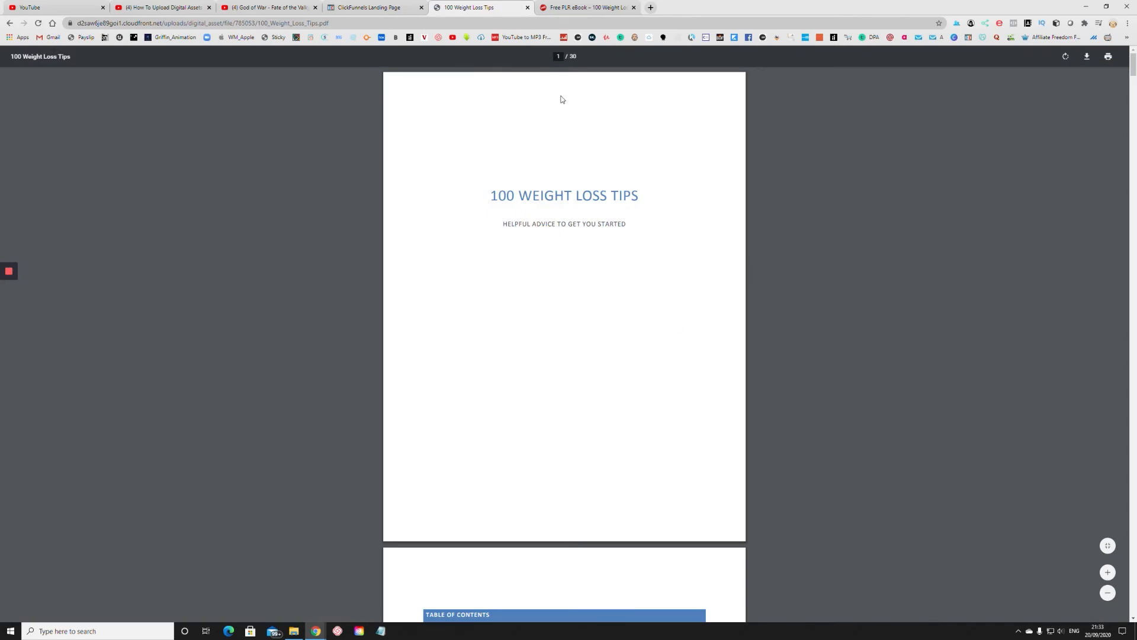
Return to the optin page editor and check the On Submit Go To address in the general settings
left_click(370, 7)
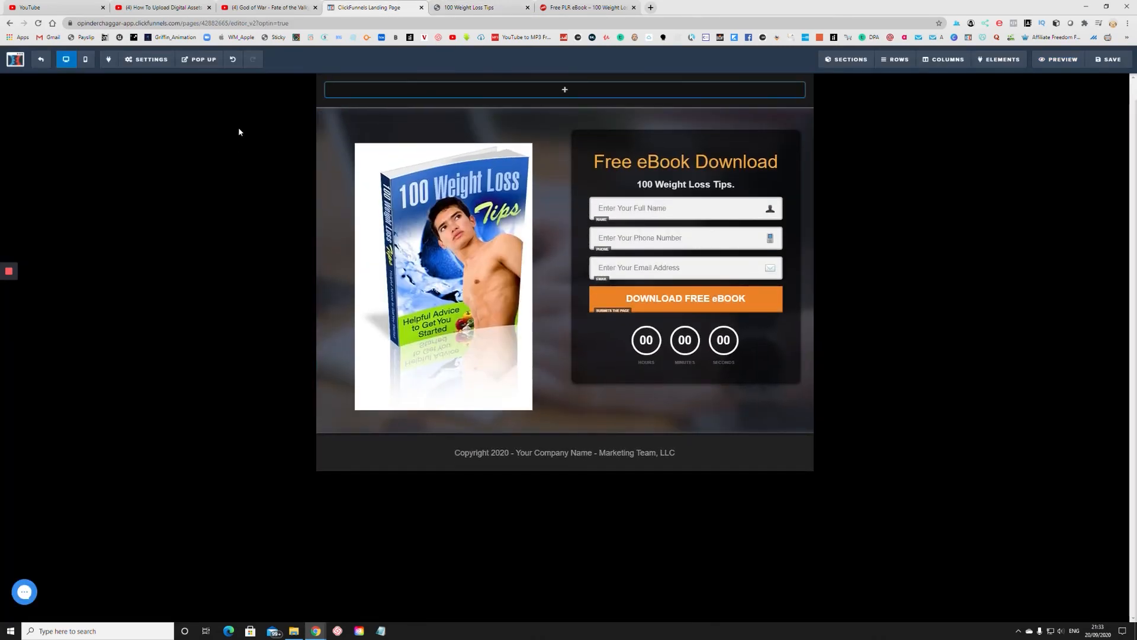
mouse_move(143, 57)
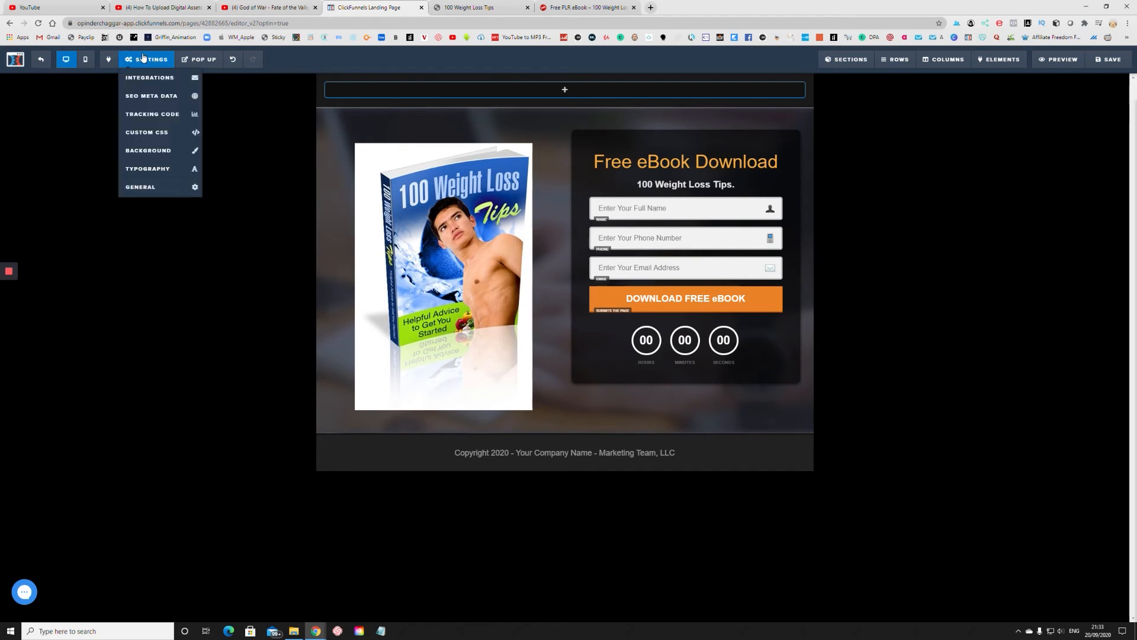
left_click(153, 189)
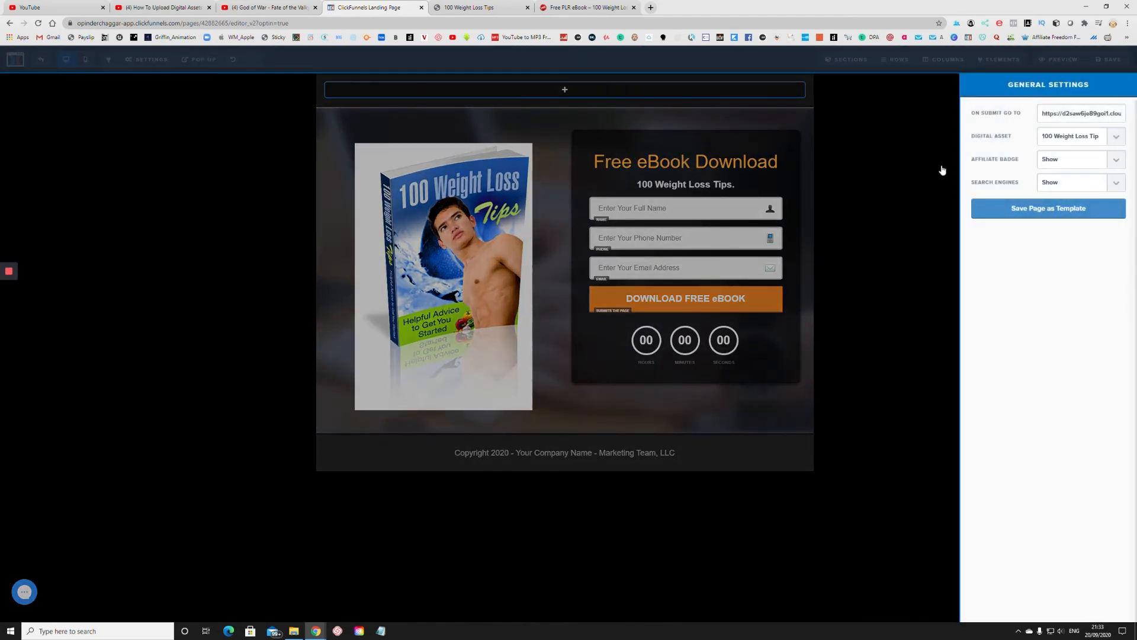
triple_click(1054, 112)
left_click(886, 181)
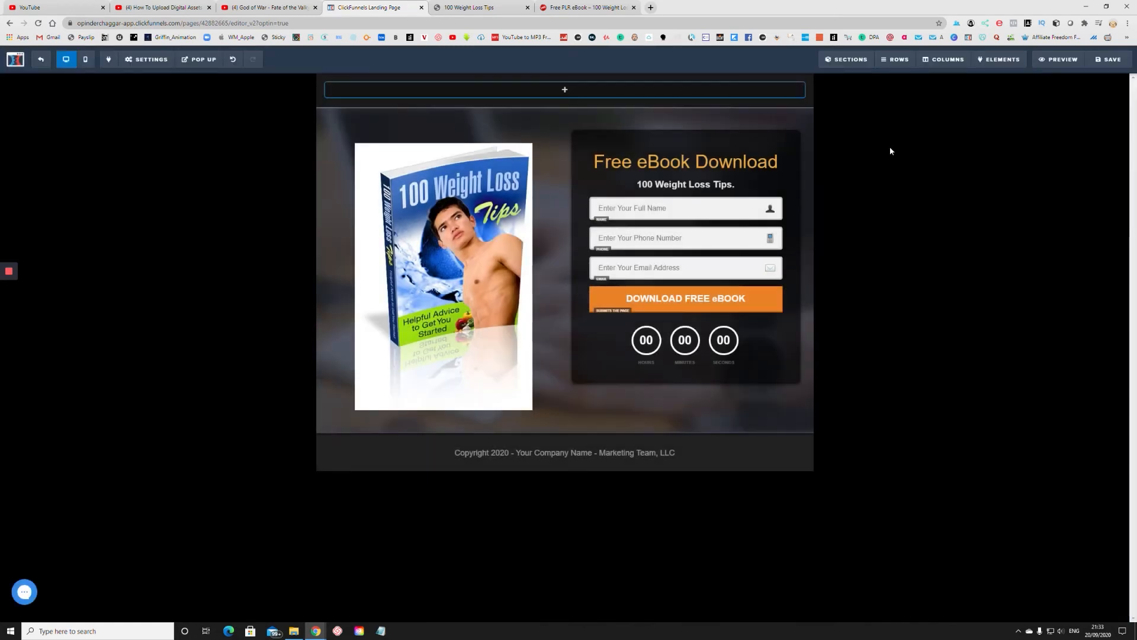
Leave the page editor and copy the 100 Weight Loss Tips asset path from the account's digital assets
left_click(38, 62)
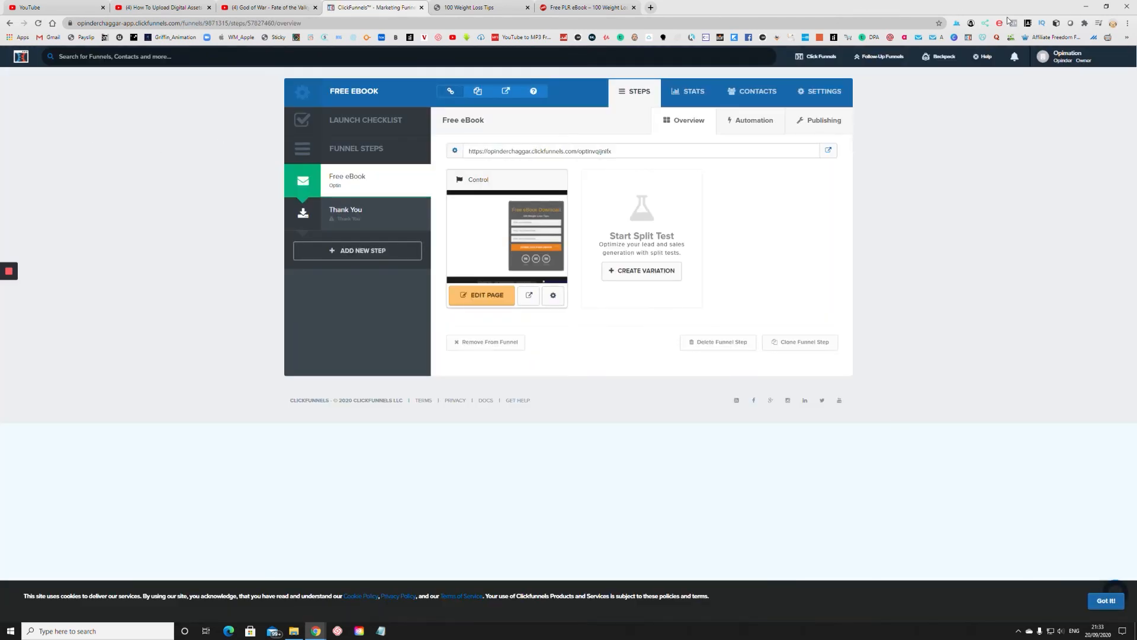
left_click(1066, 56)
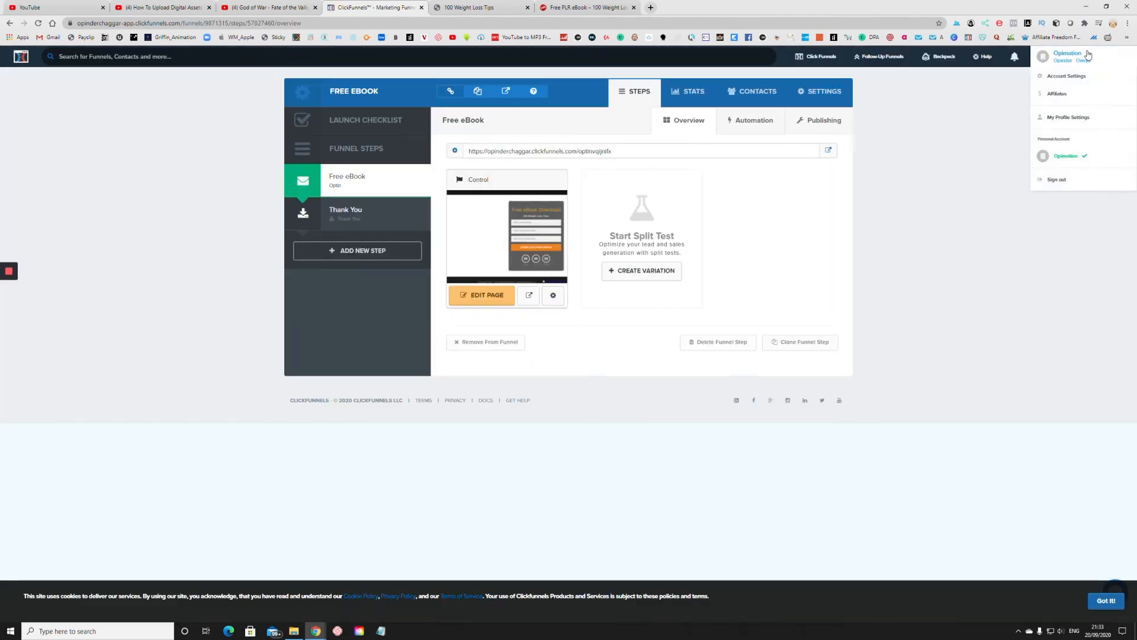
left_click(1071, 80)
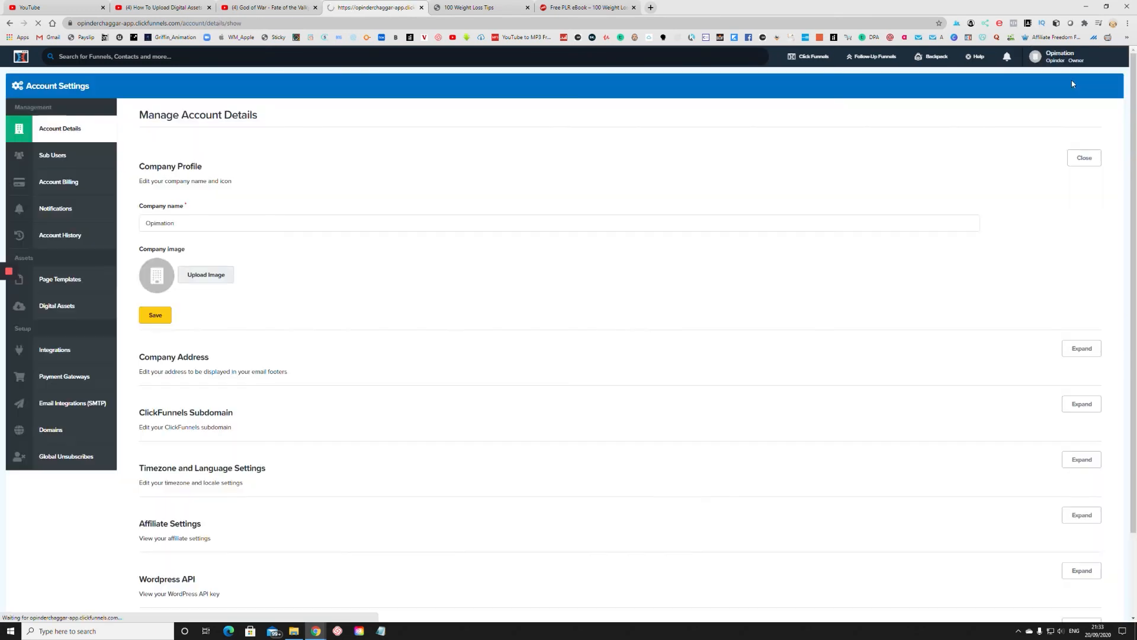
left_click(63, 311)
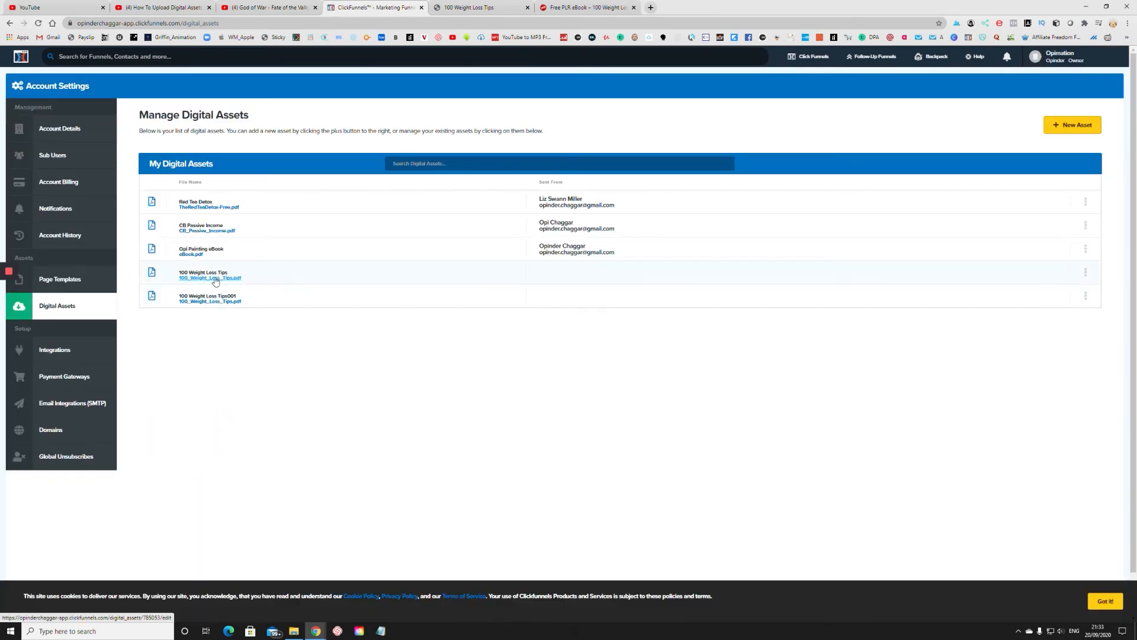
left_click(1086, 272)
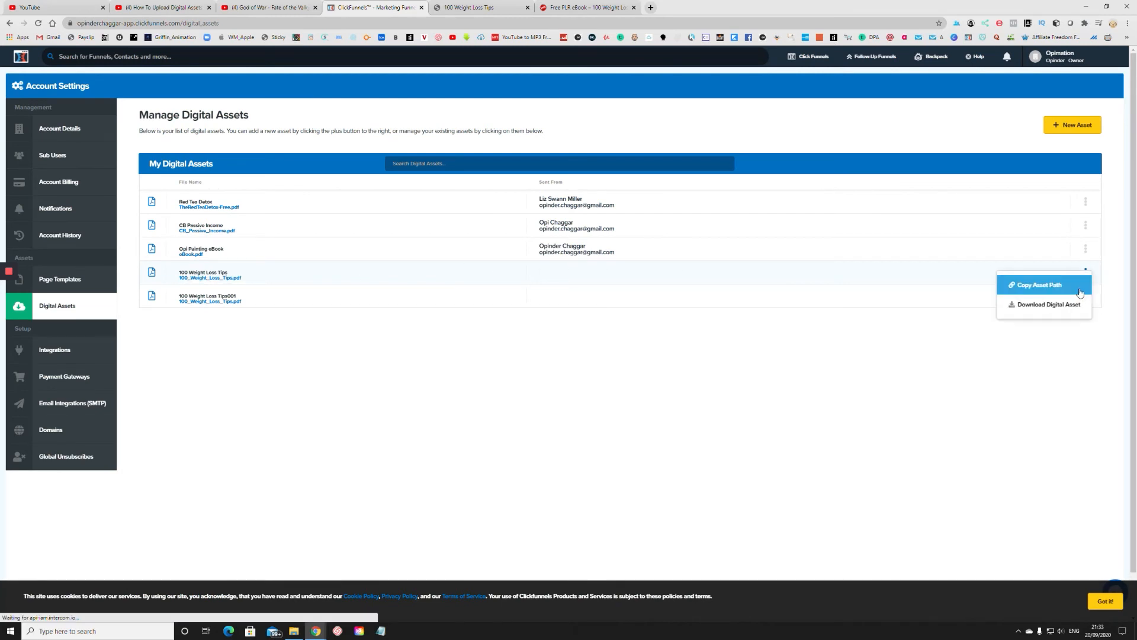
left_click(1046, 286)
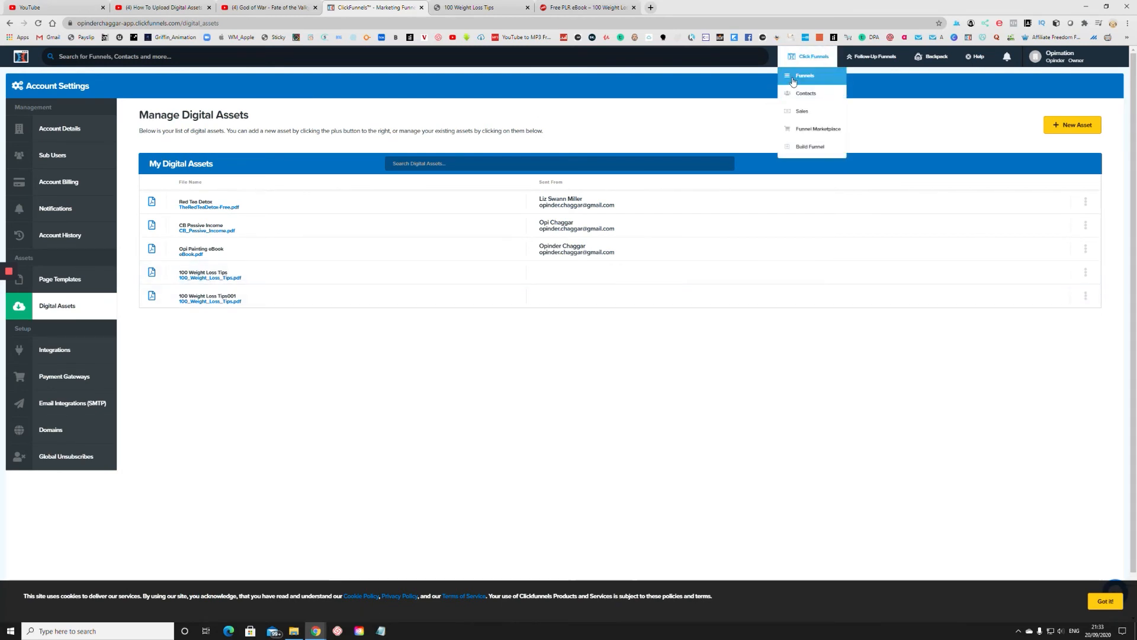
Reopen the Free eBook funnel's optin page for editing
left_click(794, 81)
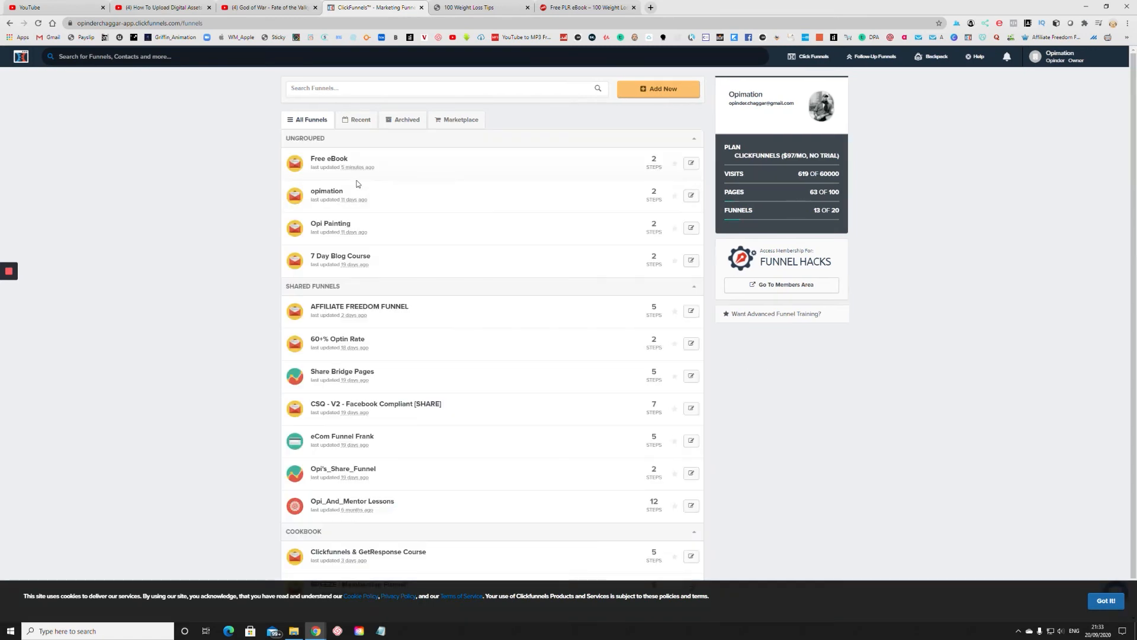
left_click(330, 160)
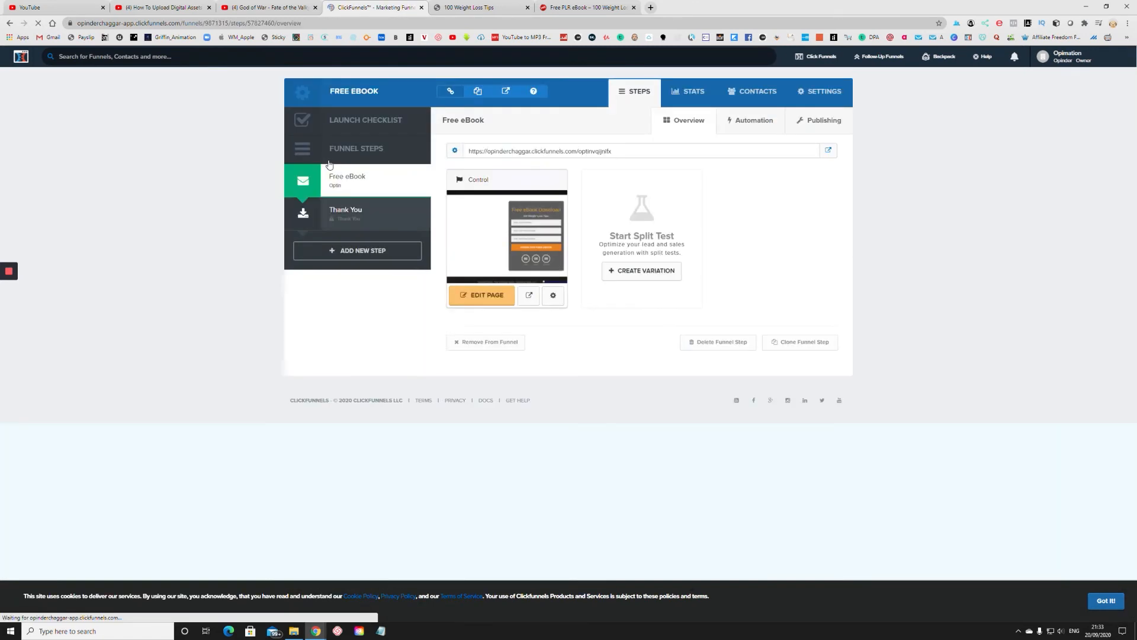
left_click(487, 296)
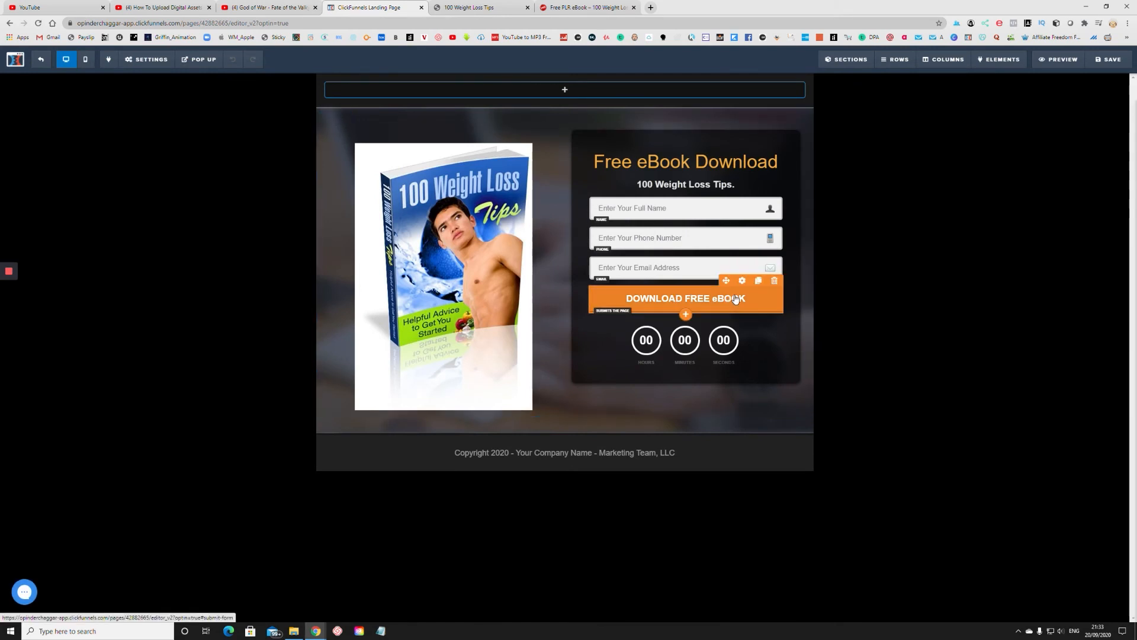
In the page's general settings, replace the On Submit Go To address with the copied asset path and select 100 Weight Loss Tips as digital asset
left_click(146, 59)
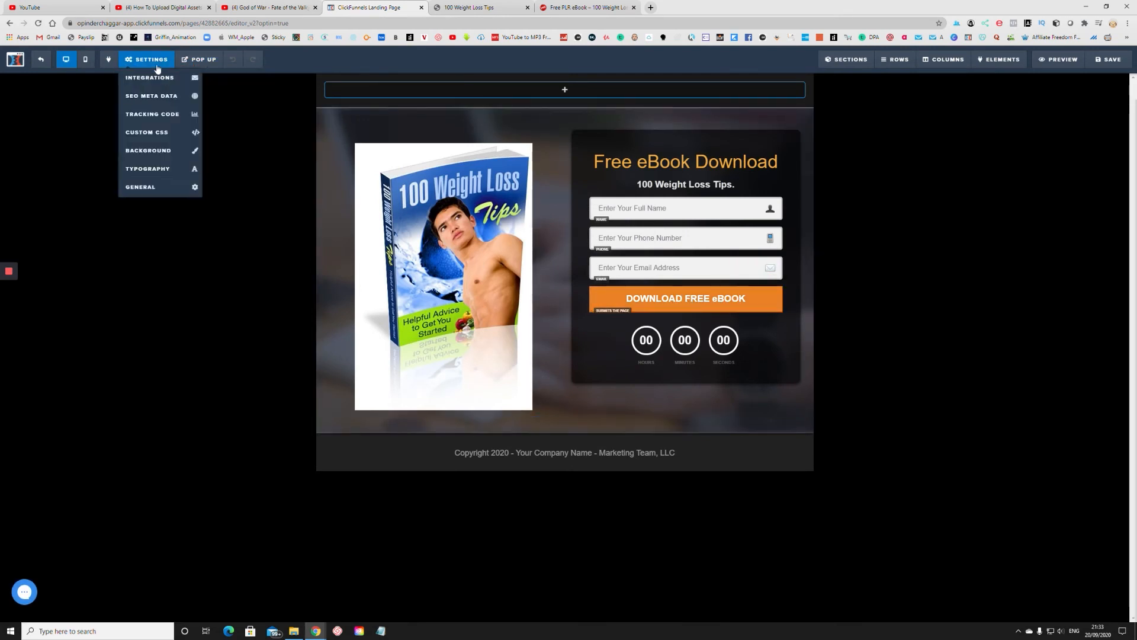
left_click(152, 188)
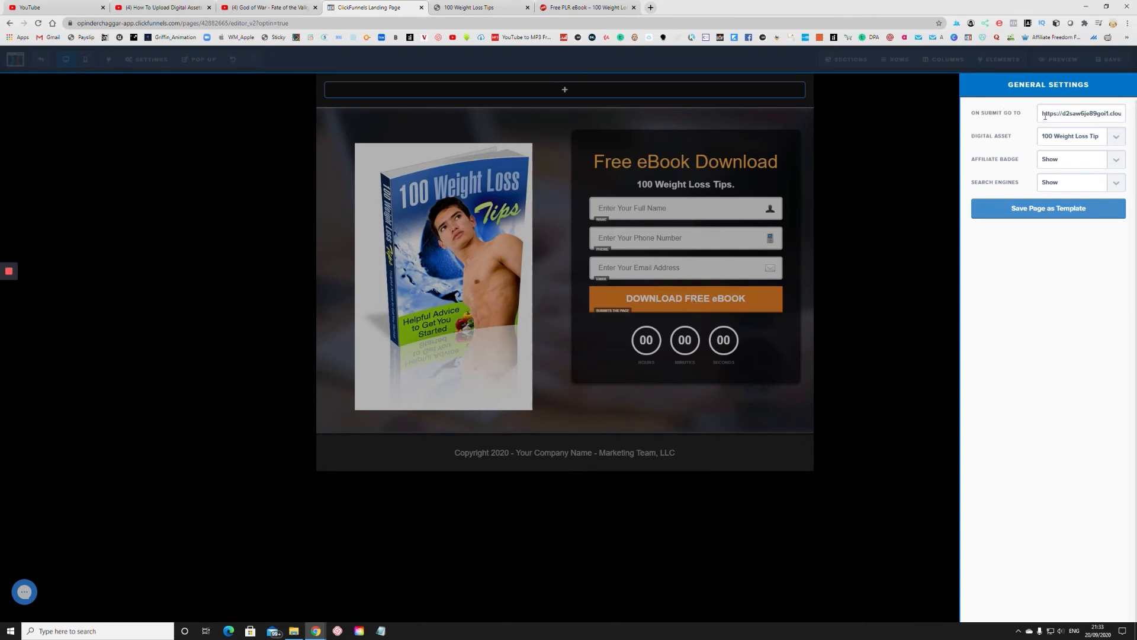
left_click_drag(1043, 112, 1129, 115)
key("BackSpace")
key("ctrl+v")
left_click_drag(1078, 113, 894, 121)
left_click(1065, 113)
left_click(1092, 136)
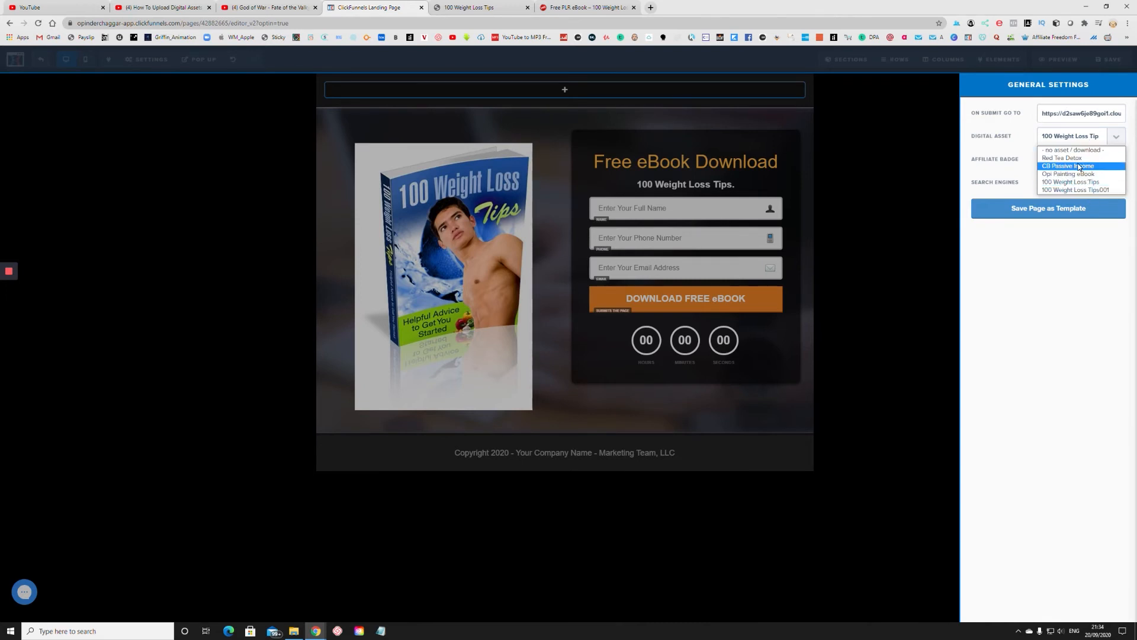
left_click(1078, 183)
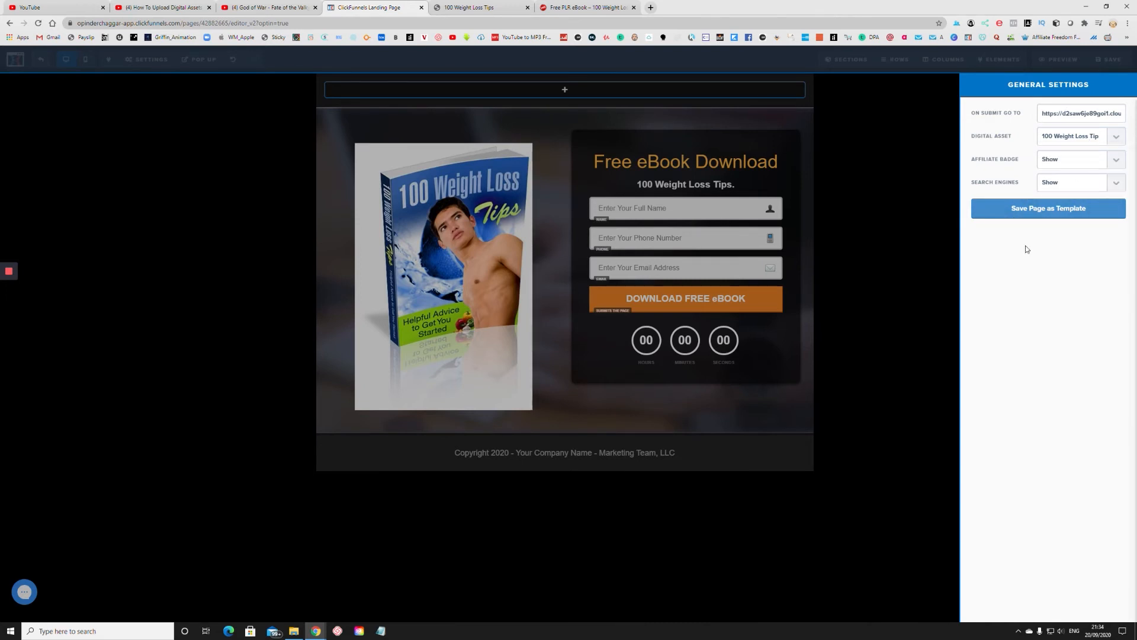
Save the optin page with its updated general settings and open a preview of it
left_click(893, 276)
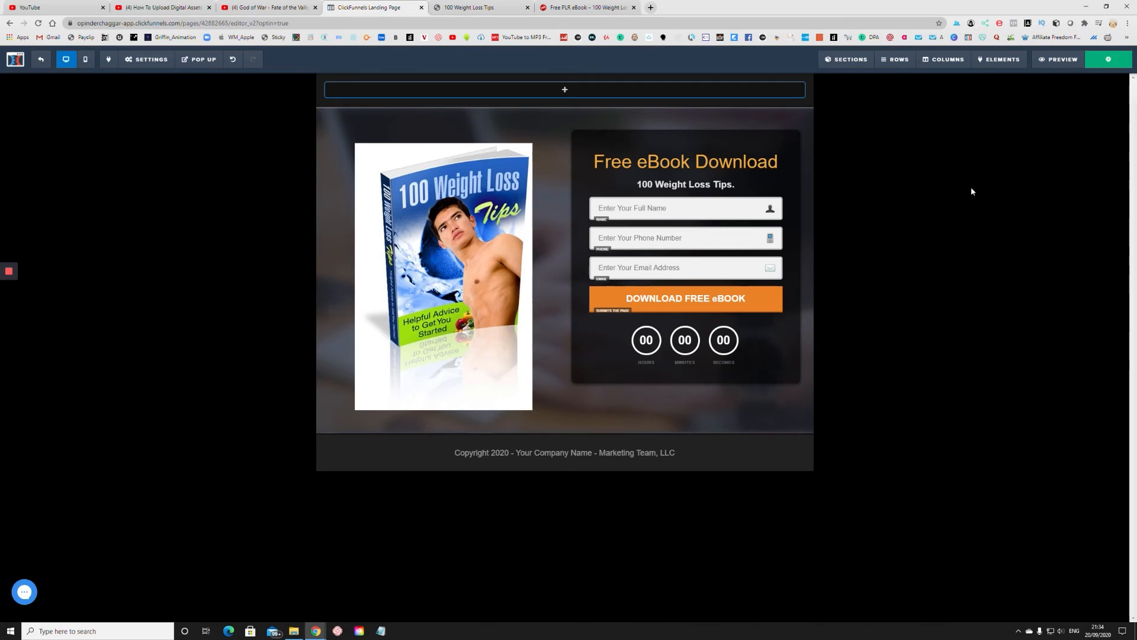
left_click(1057, 60)
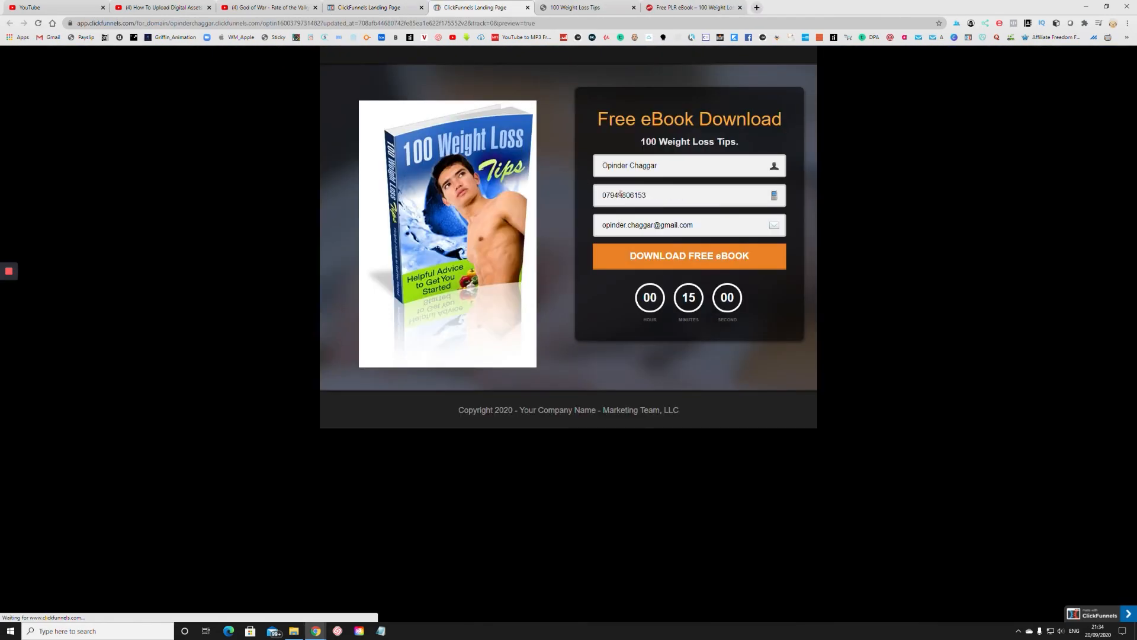
left_click(367, 7)
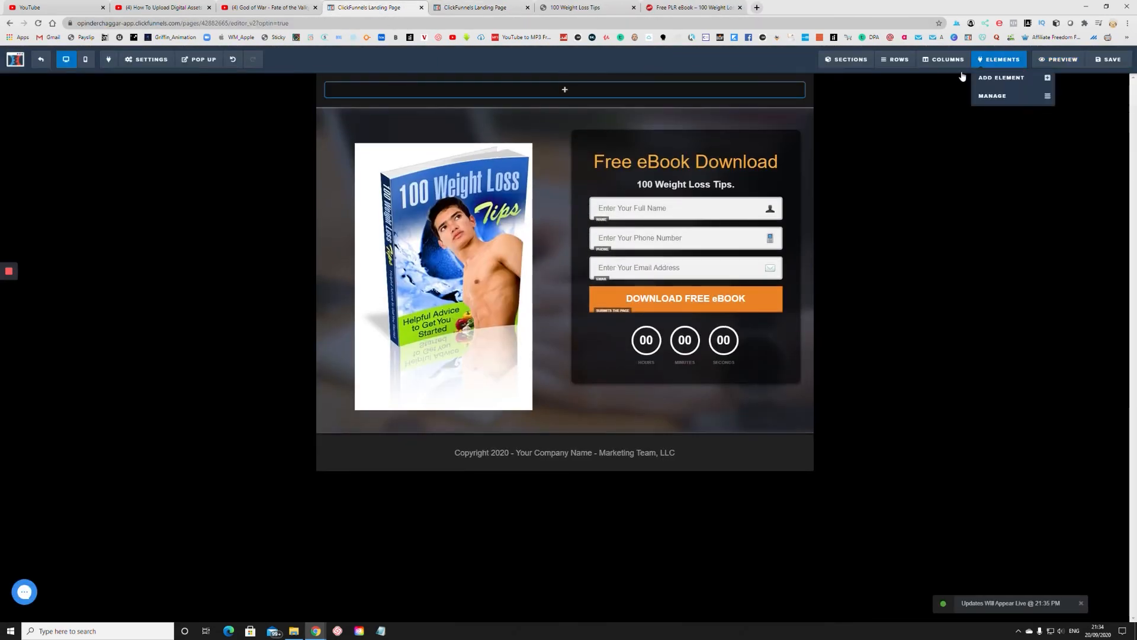
Recheck the On Submit Go To address in the page's general settings and save the page
mouse_move(162, 62)
left_click(158, 188)
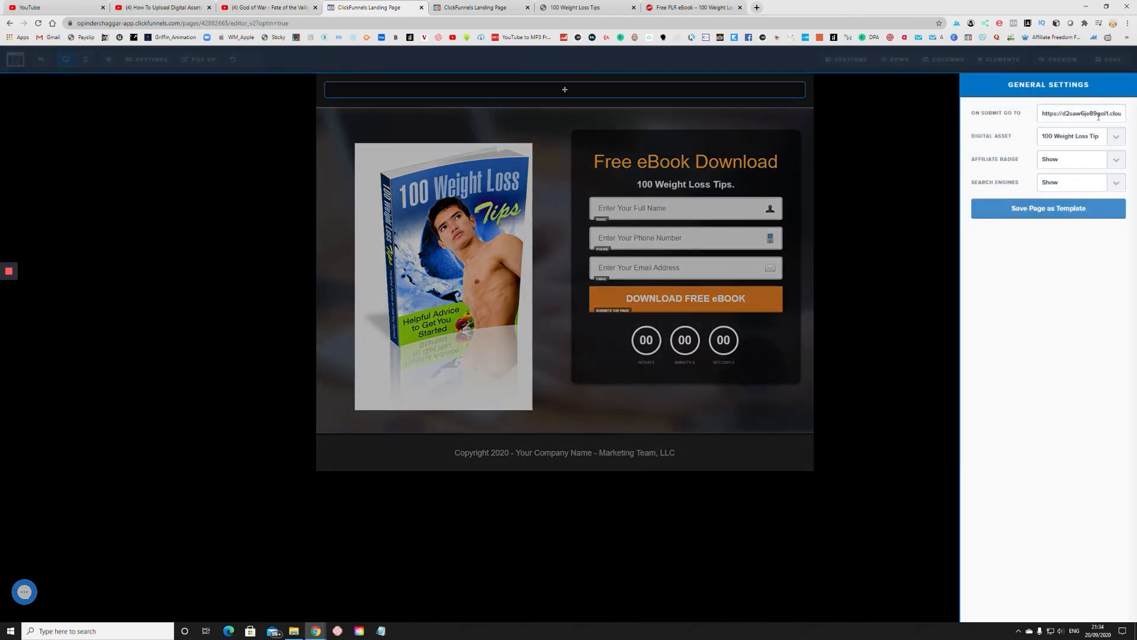
triple_click(1098, 117)
left_click(928, 202)
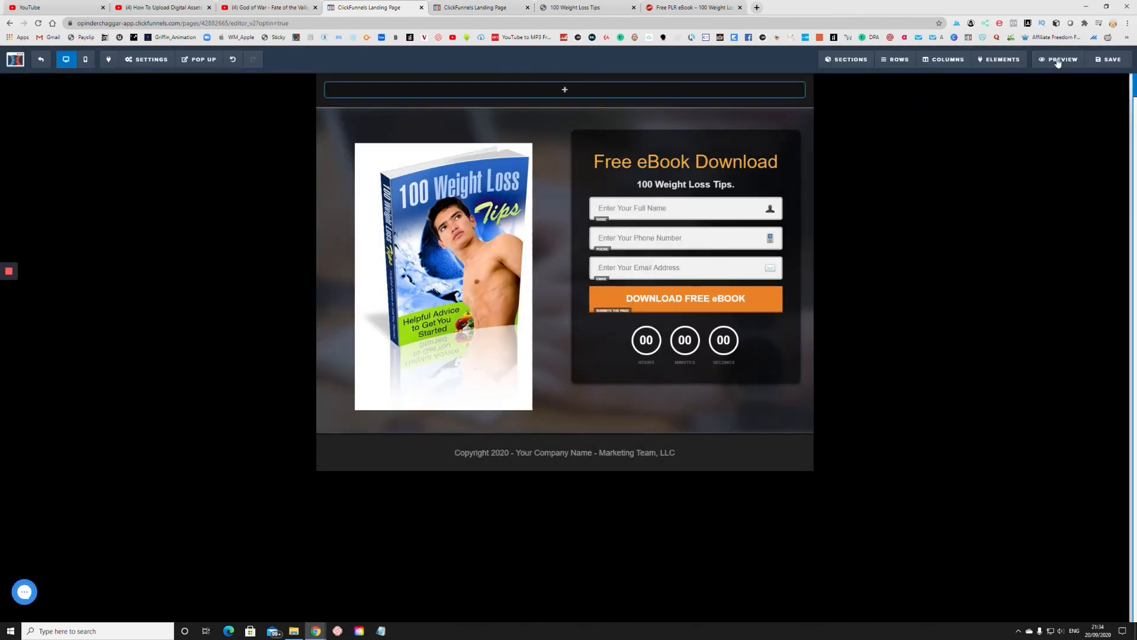
left_click(1108, 59)
Reload the optin page preview and submit the prefilled form to test the download
left_click(489, 7)
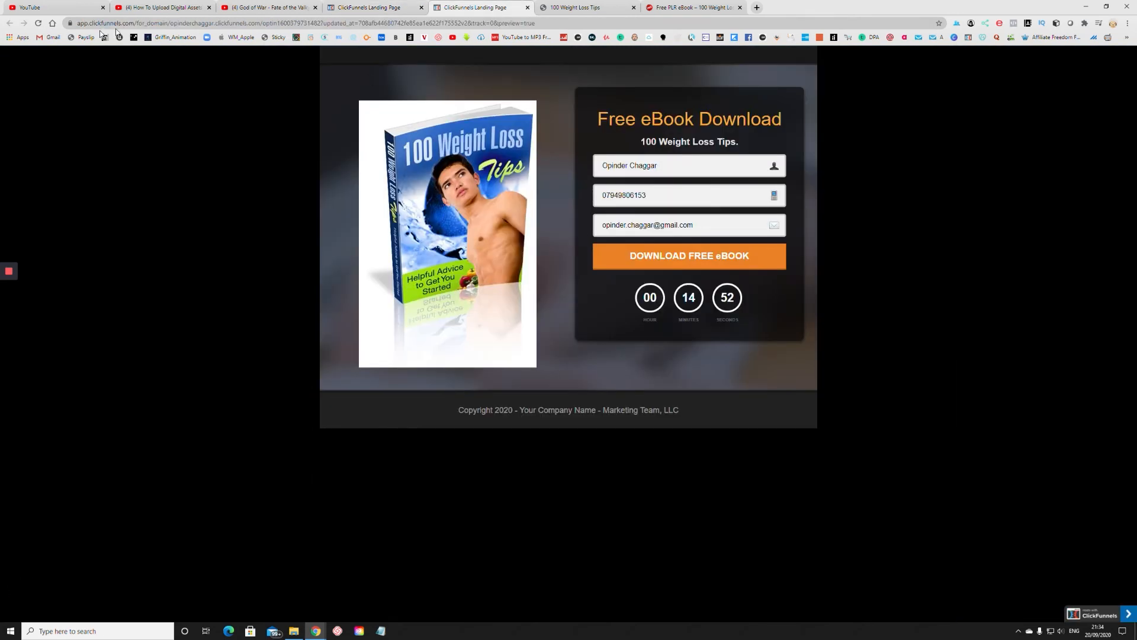
left_click(37, 24)
left_click(704, 265)
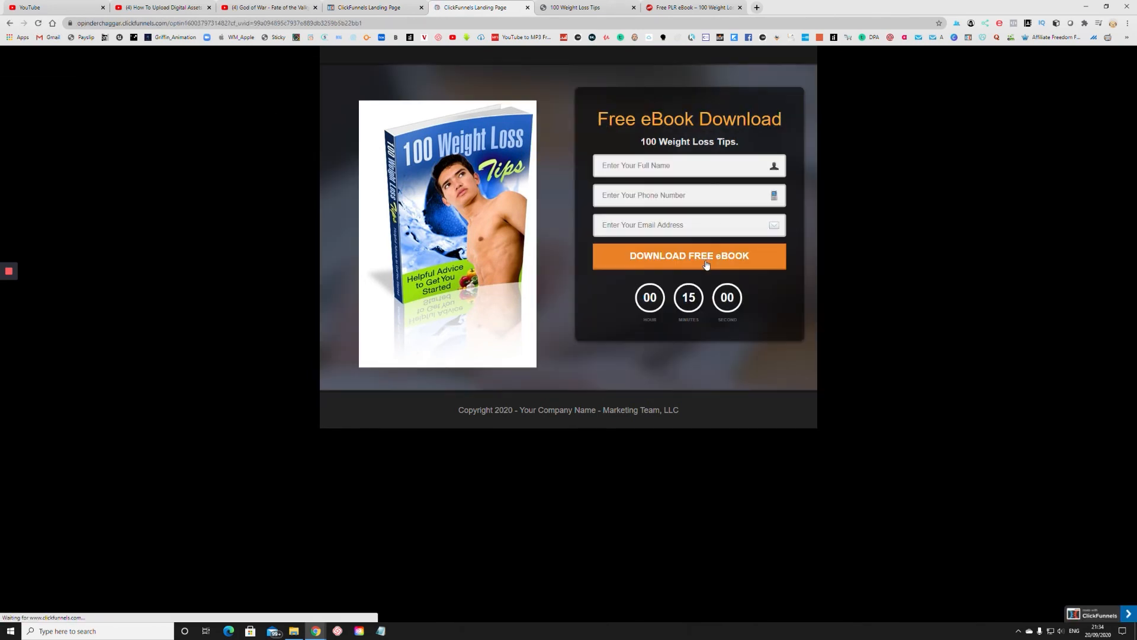
In the general settings, paste the asset path as the On Submit Go To address, choose 100 Weight Loss Tips as digital asset, and save
left_click(369, 7)
mouse_move(147, 59)
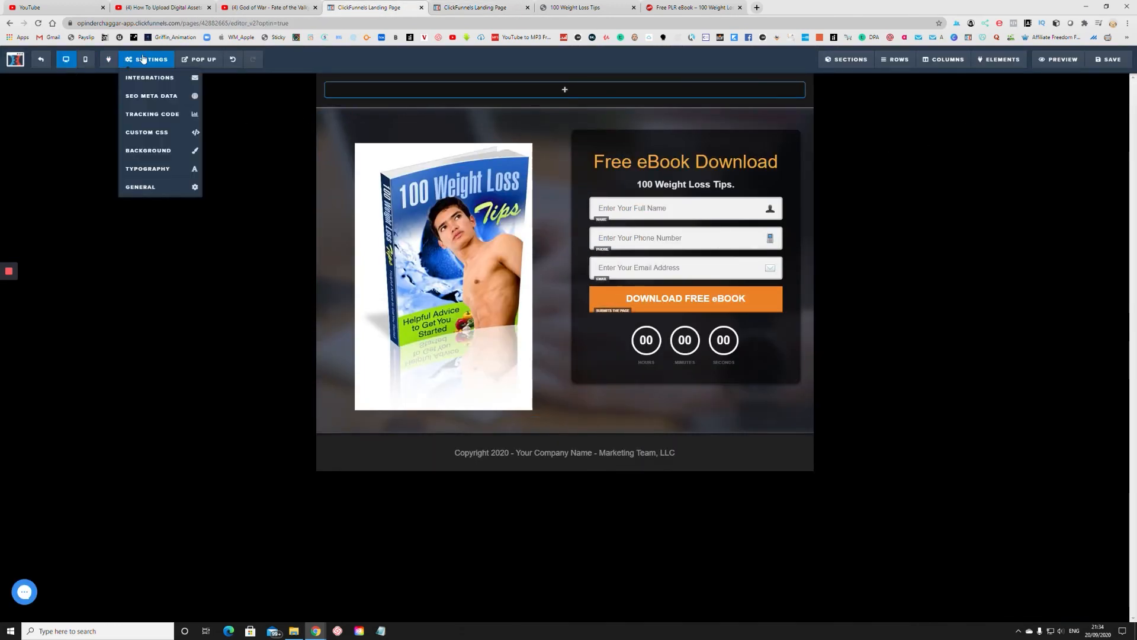
left_click(161, 187)
left_click(1052, 113)
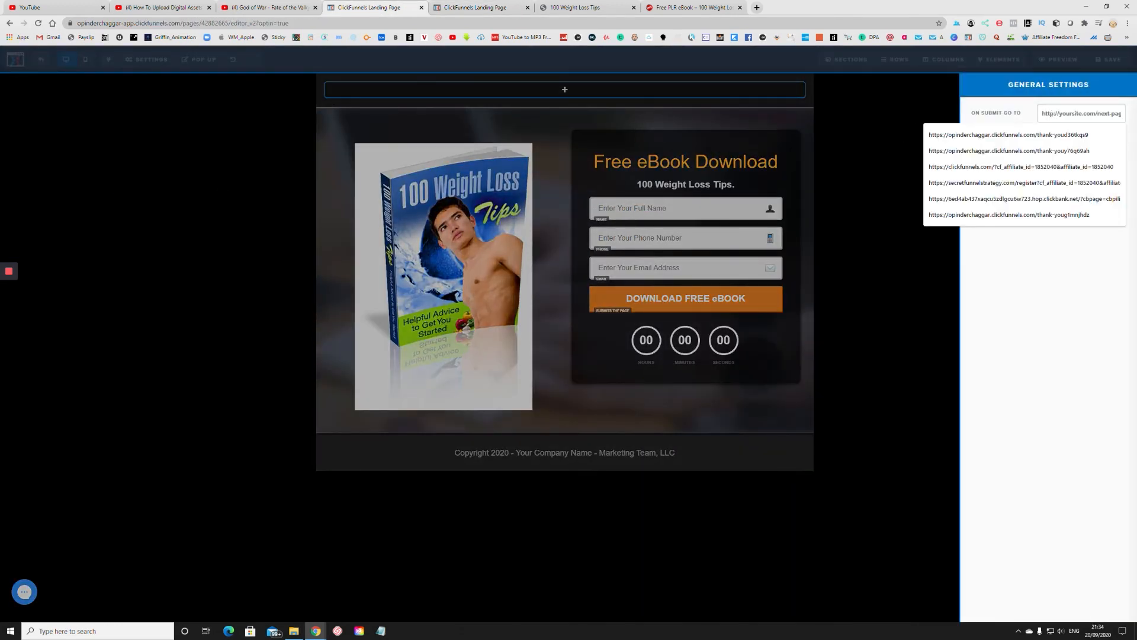
key("ctrl+v")
left_click(1123, 142)
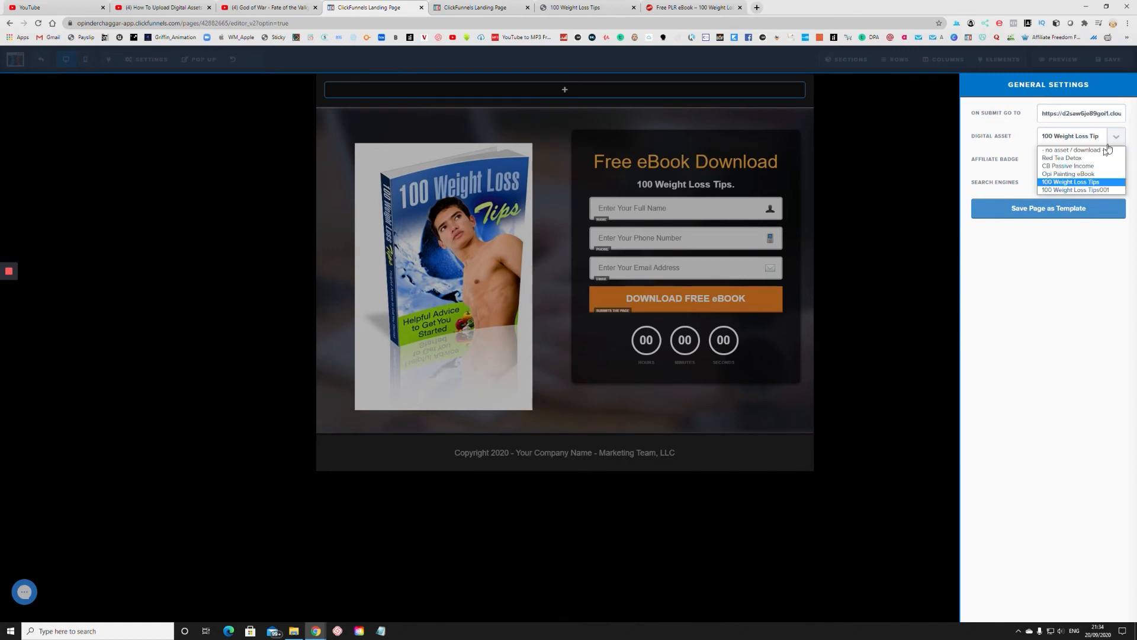
left_click(1090, 180)
left_click(850, 219)
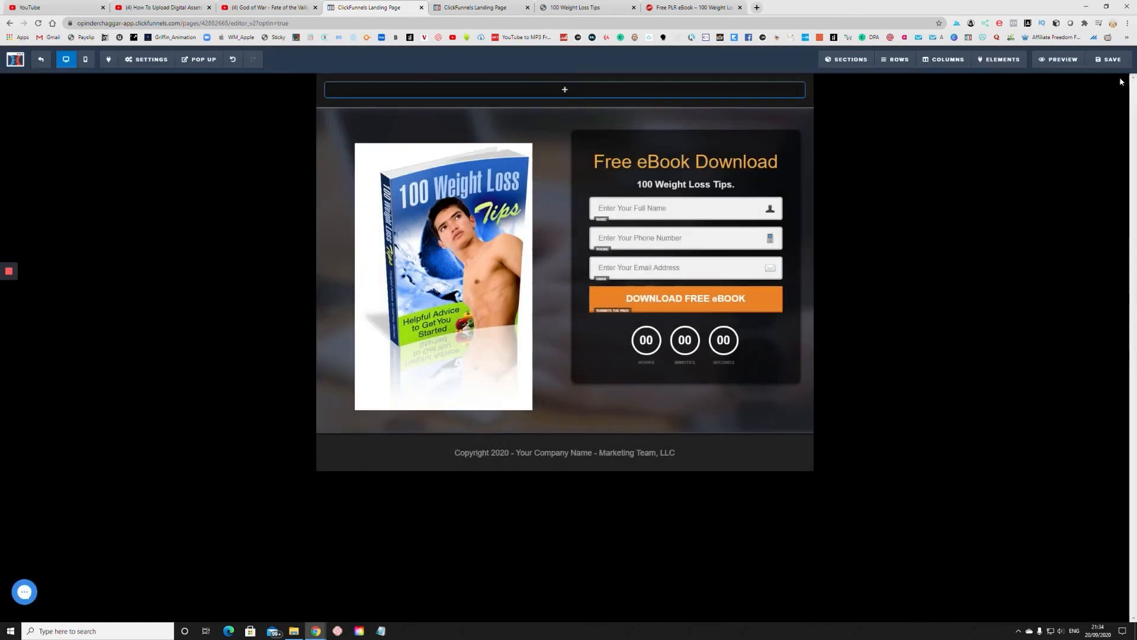
Open a fresh preview, submit the optin form and look through the delivered 100 Weight Loss Tips PDF
left_click(527, 8)
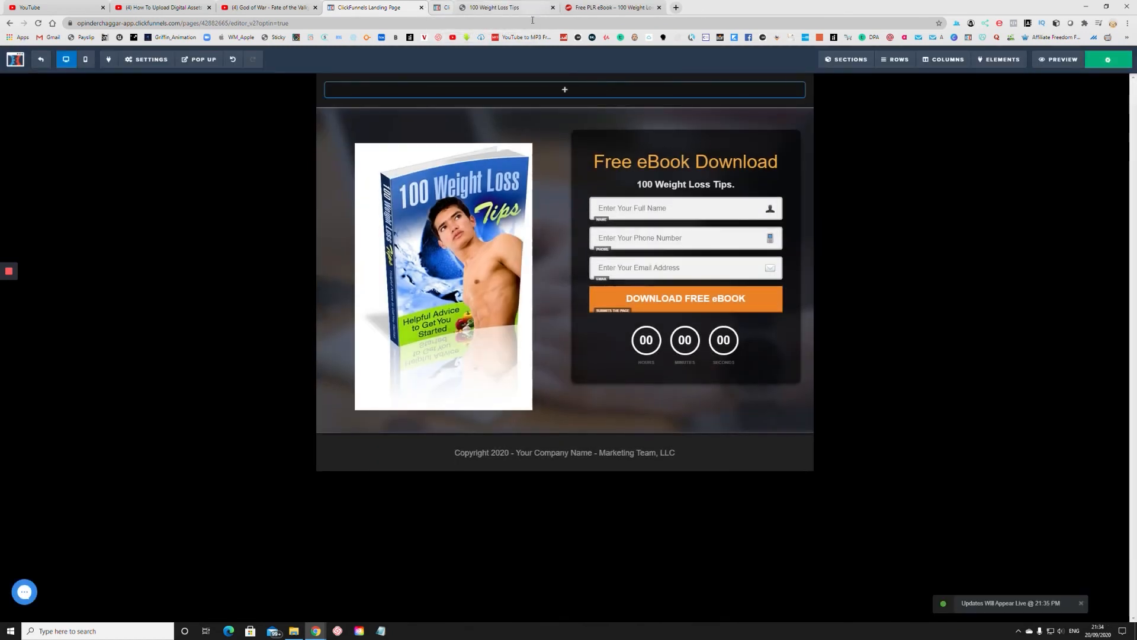
left_click(1050, 60)
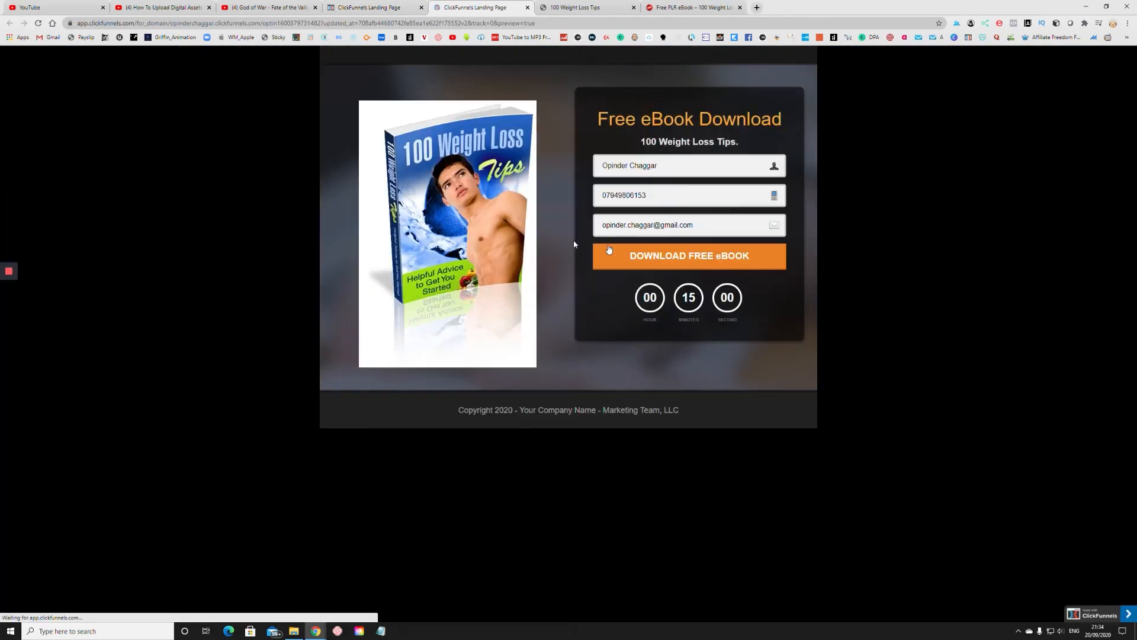
left_click(670, 260)
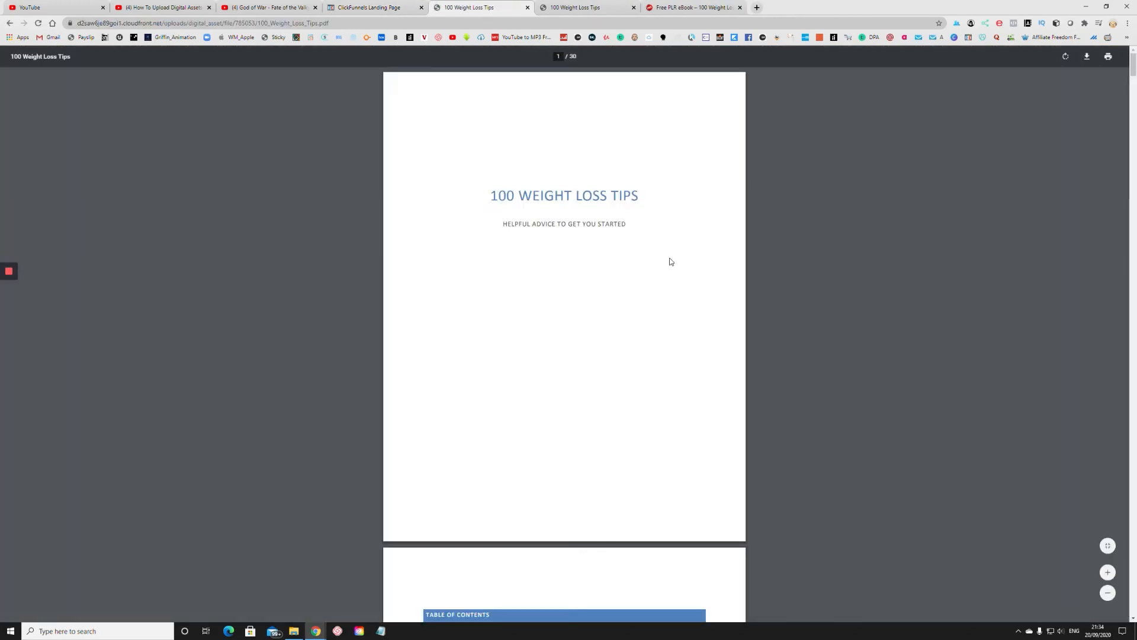
scroll(657, 254, "down", 8)
scroll(646, 237, "up", 8)
left_click(528, 8)
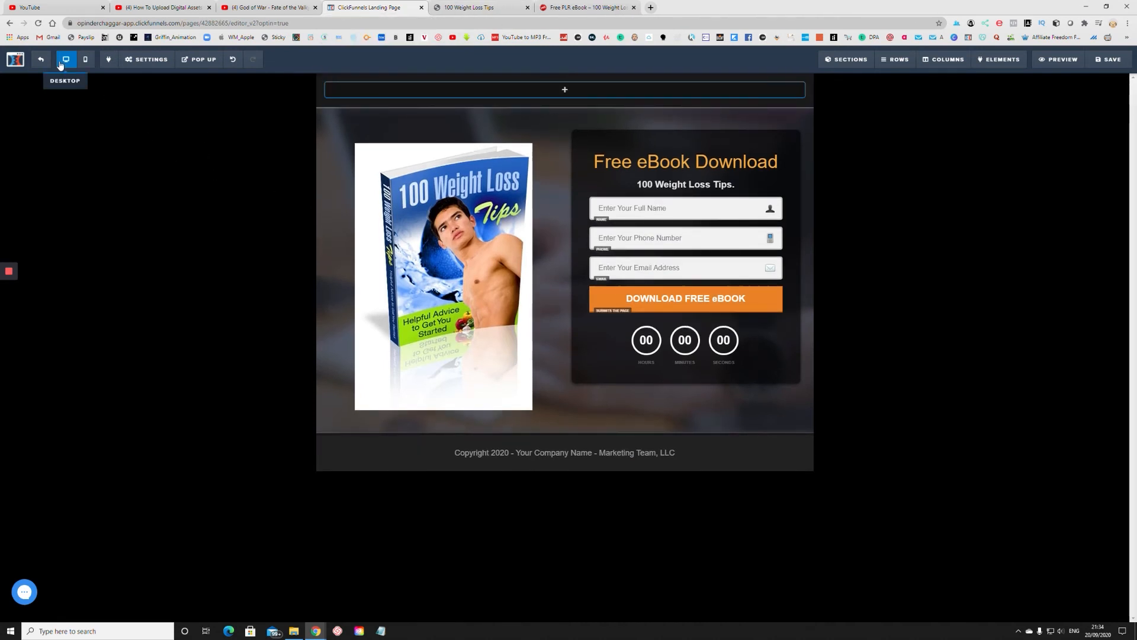
left_click(15, 59)
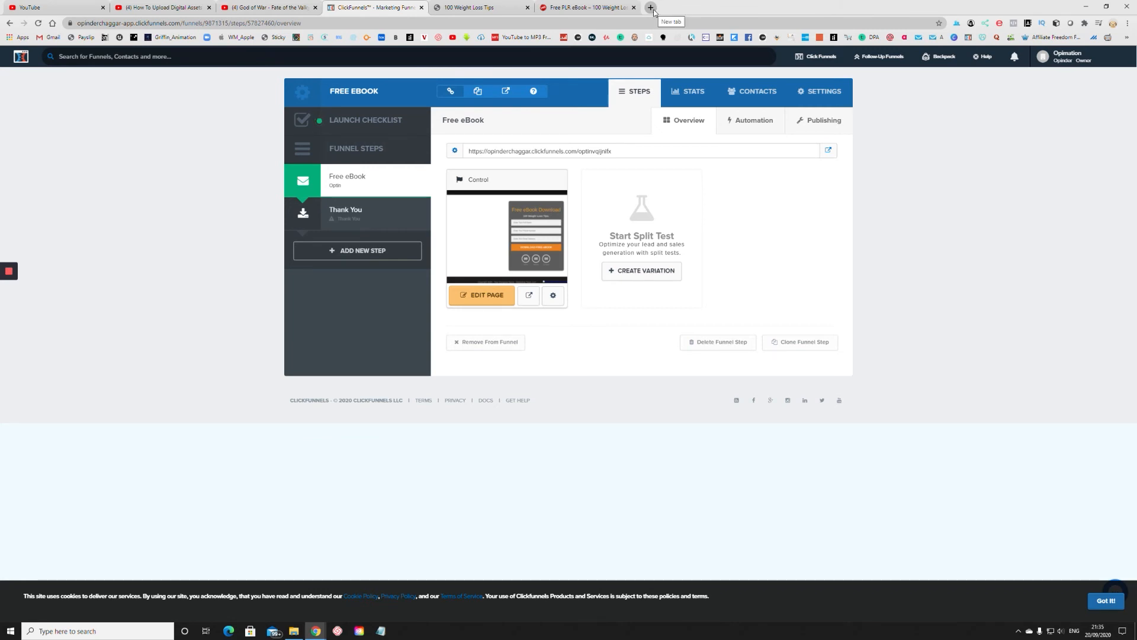
Upload ecover-weight.jpg to the Clickfunnels_Images folder in Google Drive and copy its sharing link
mouse_move(26, 282)
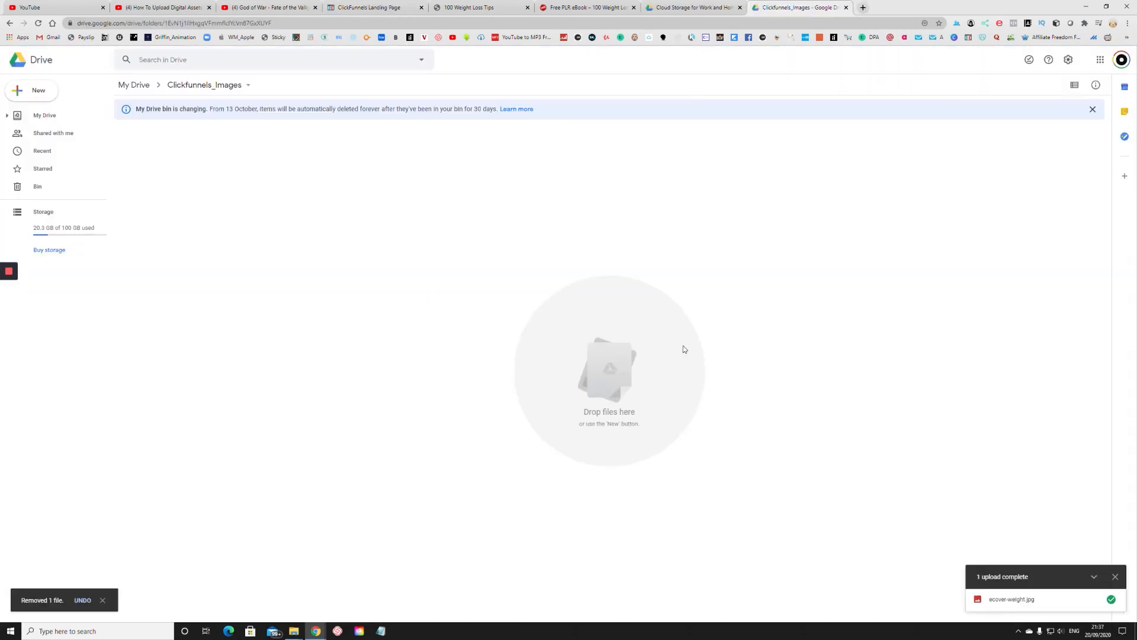
left_click_drag(693, 305, 566, 332)
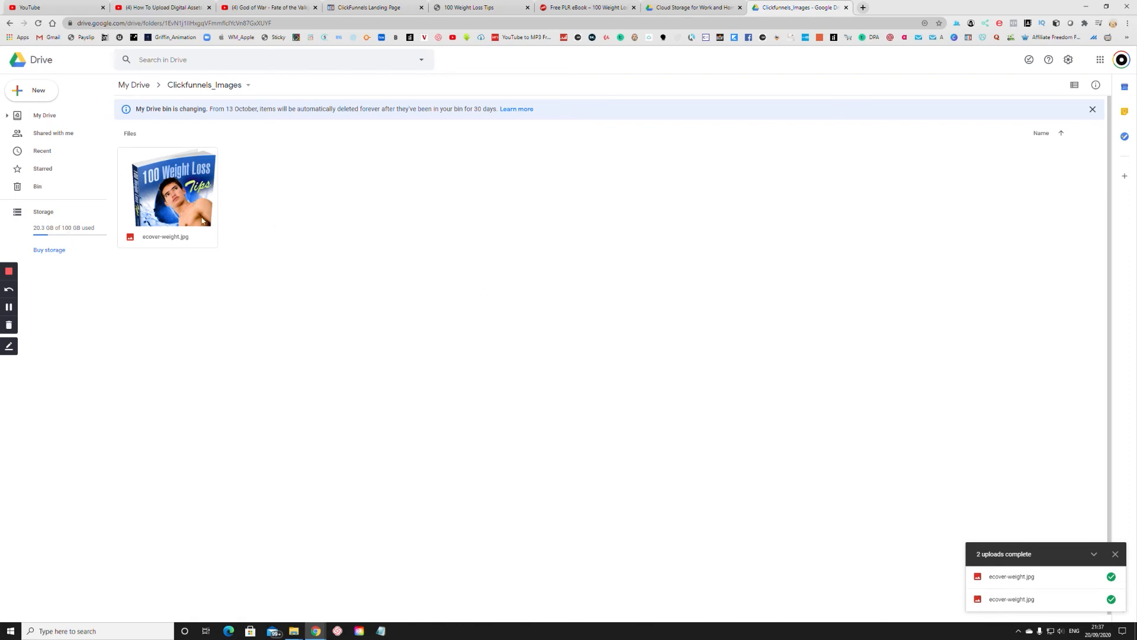
right_click(182, 202)
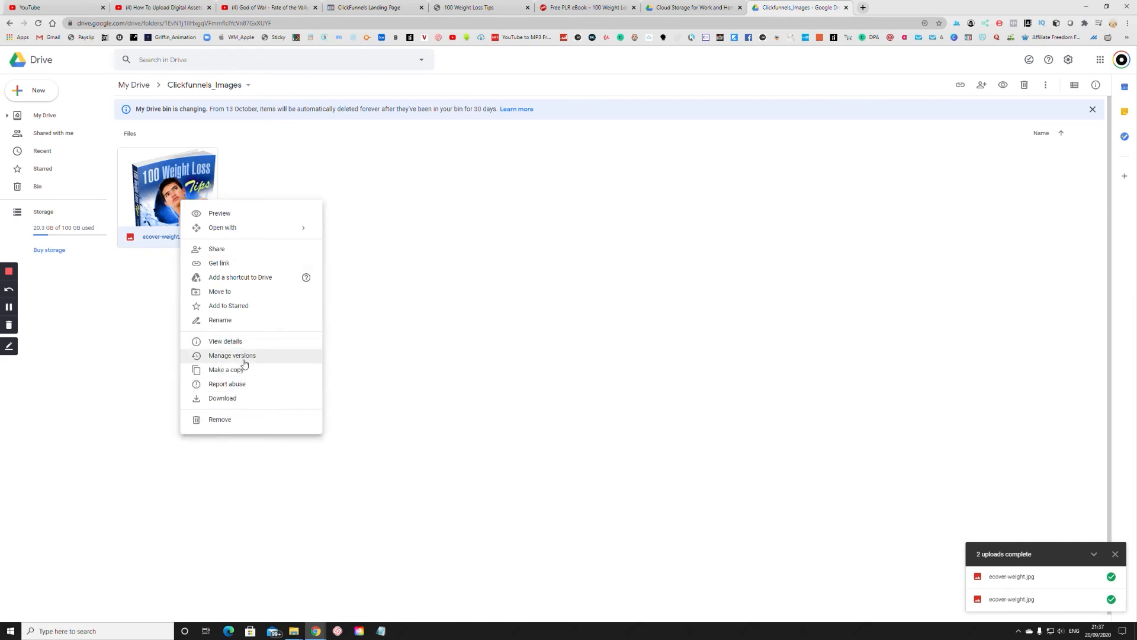
left_click(232, 264)
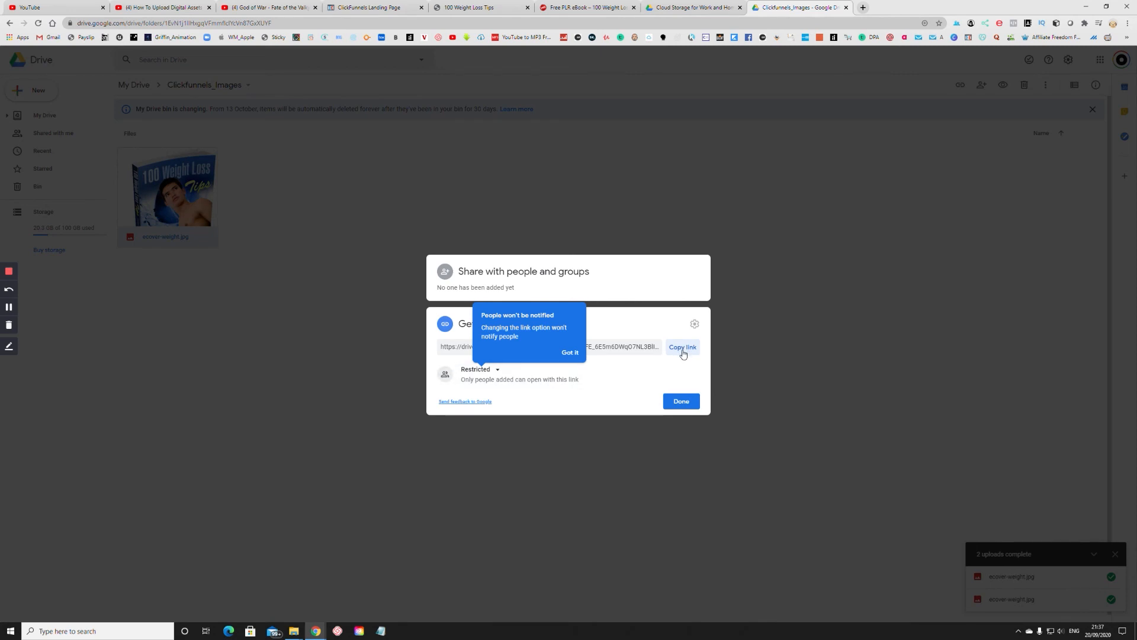
left_click(682, 347)
In ClickFunnels, replace the optin page's On Submit Go To address with the copied Google Drive link and save
left_click(368, 7)
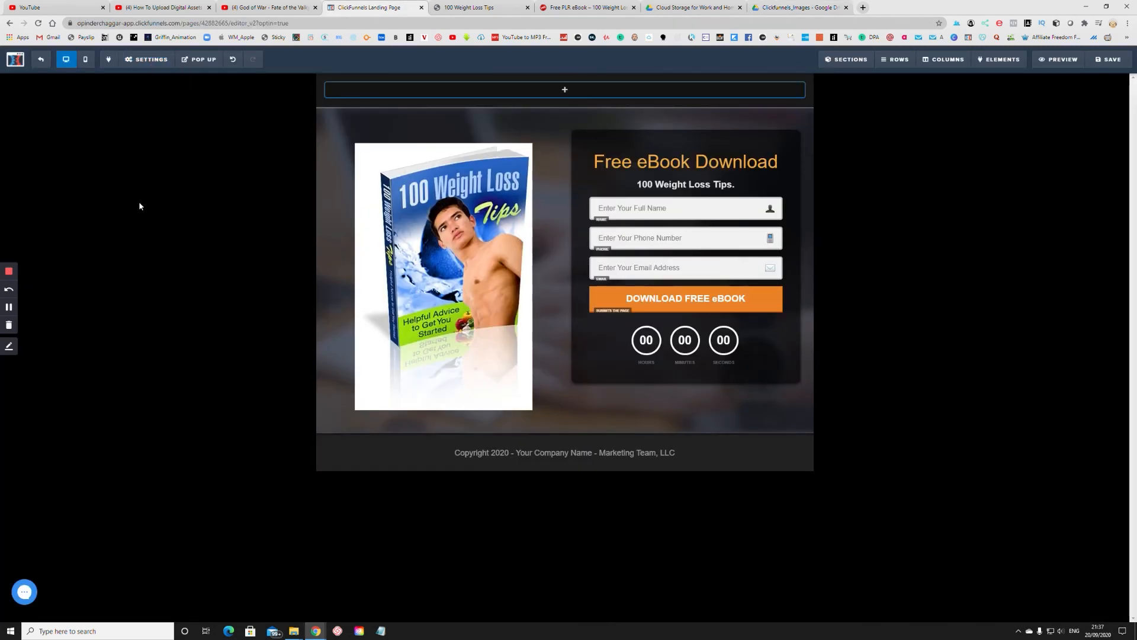
mouse_move(146, 59)
left_click(149, 187)
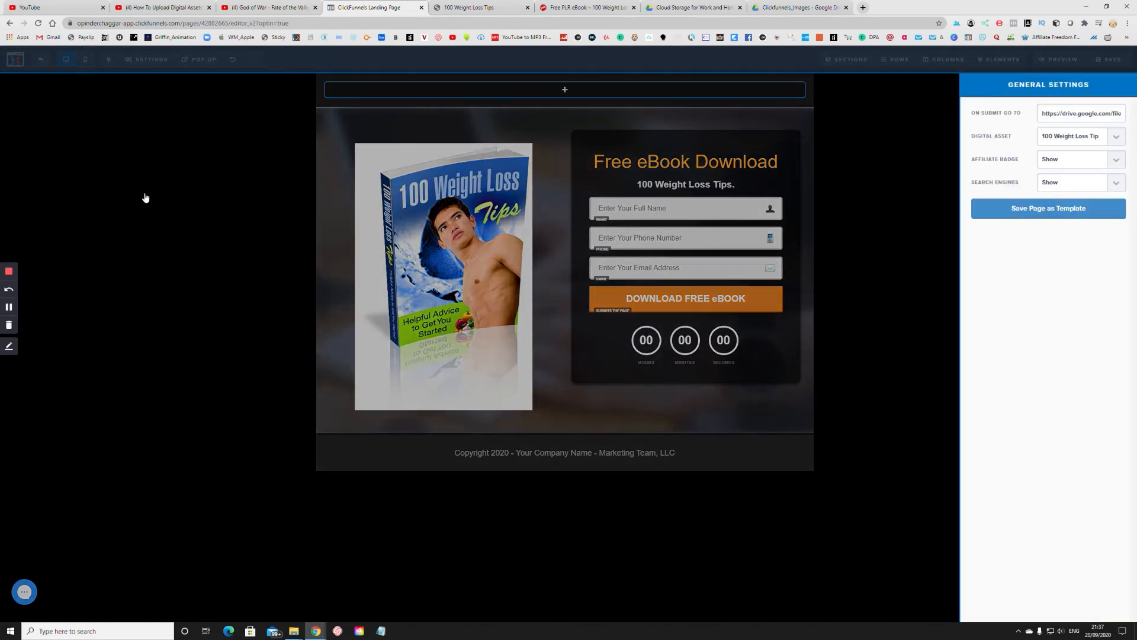
triple_click(1095, 117)
key("BackSpace")
key("ctrl+v")
left_click(937, 251)
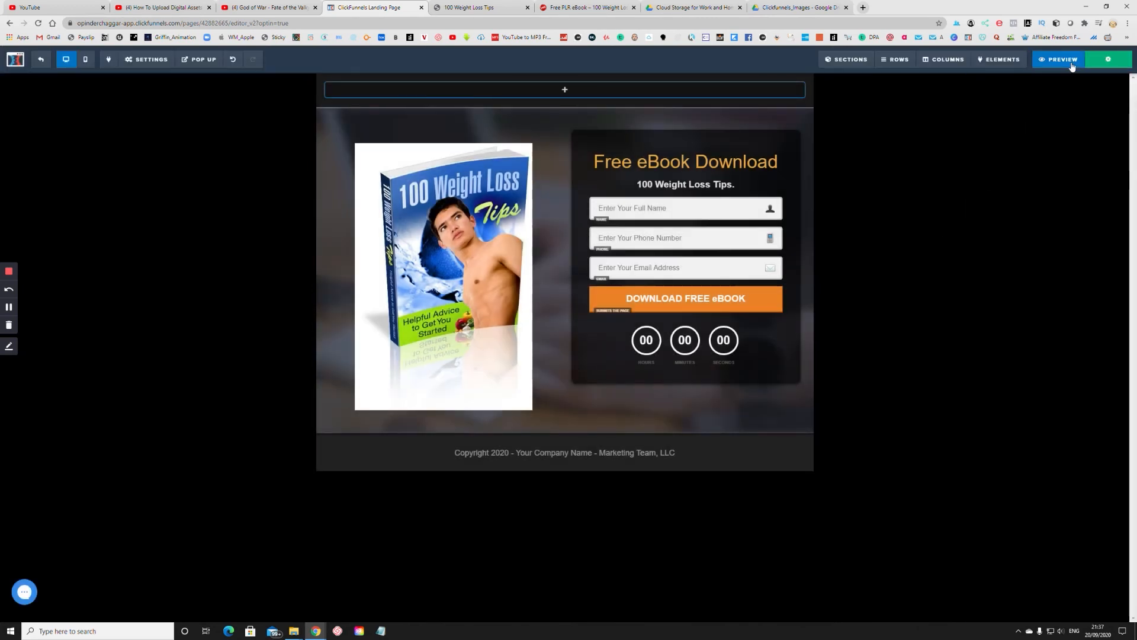
Preview the optin page and submit its form to test the Google Drive link
left_click(1072, 62)
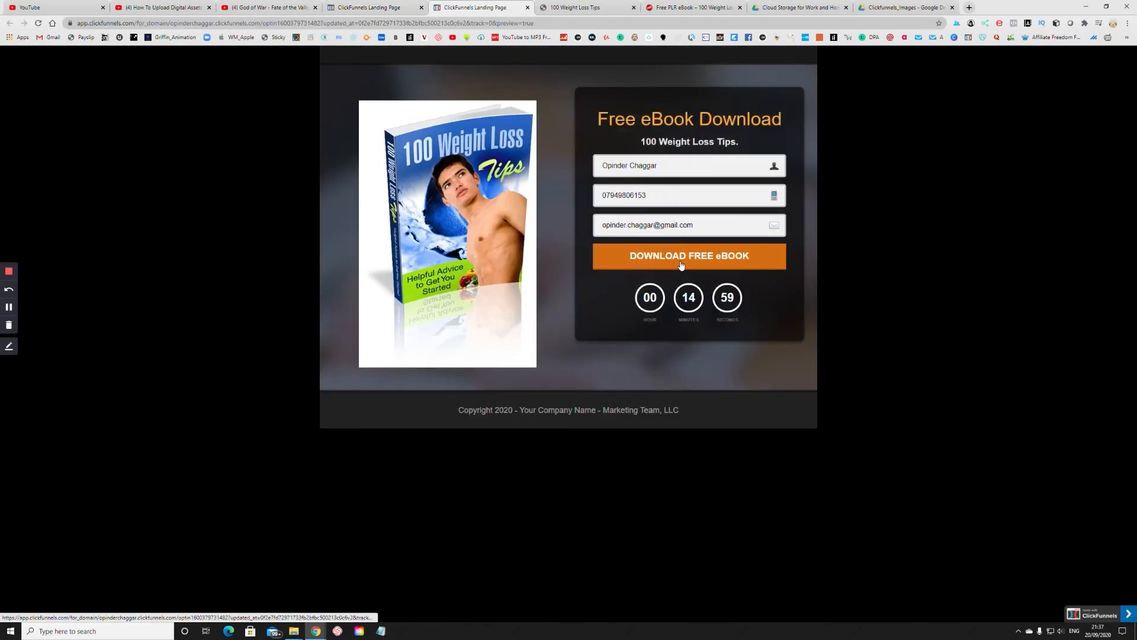
left_click(681, 264)
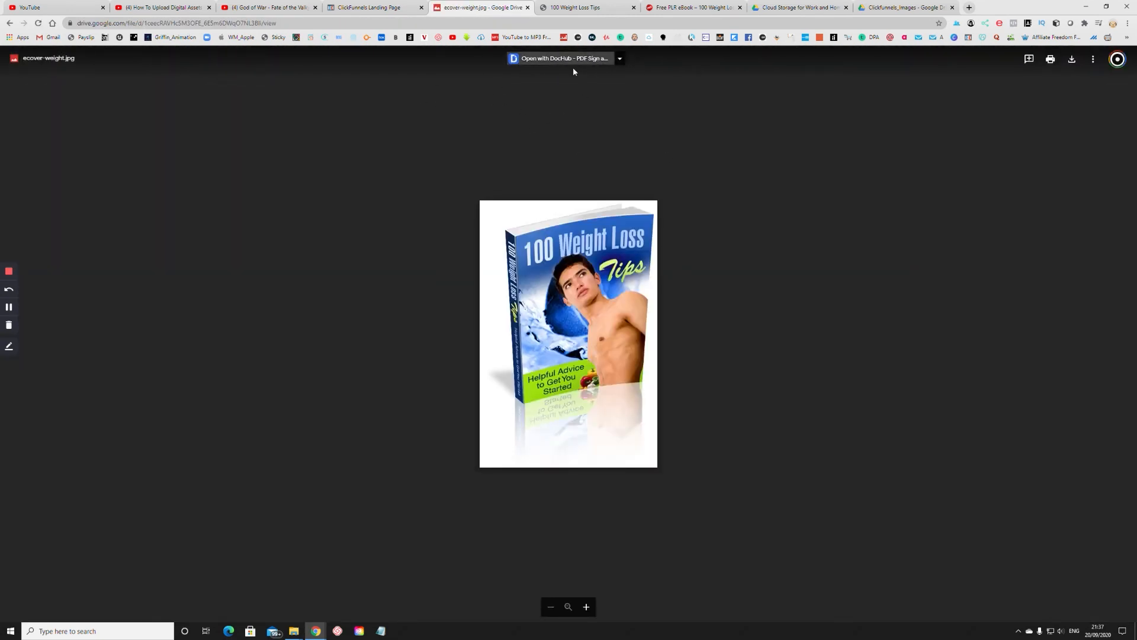
left_click(528, 8)
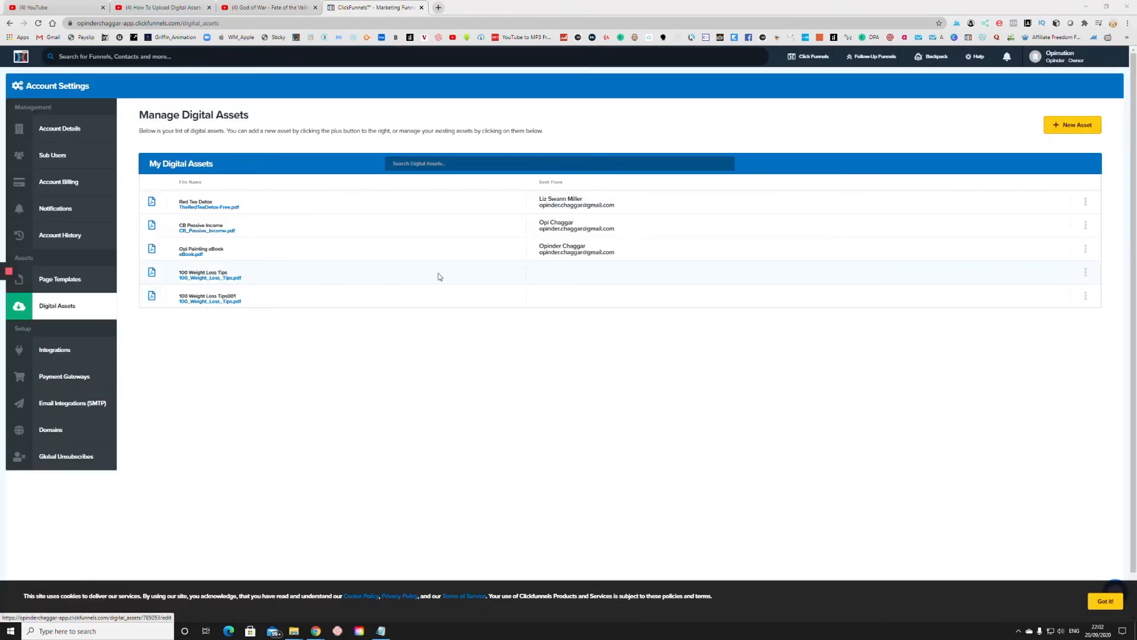
Copy the 100 Weight Loss Tips asset path from the digital assets and open the Free eBook funnel
left_click(1086, 273)
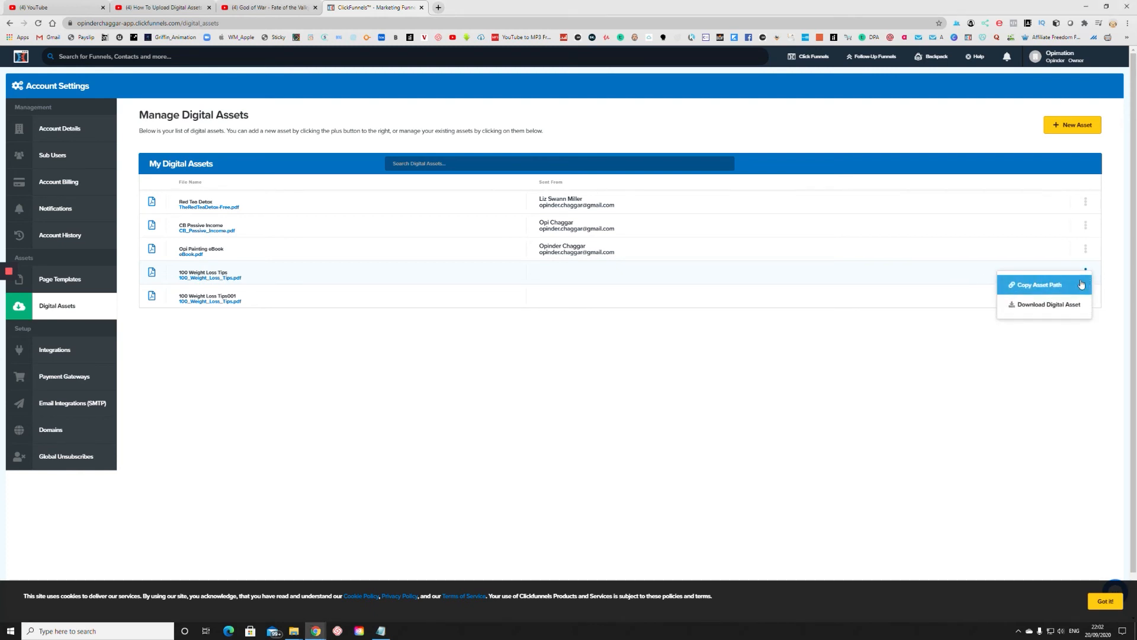
left_click(1046, 293)
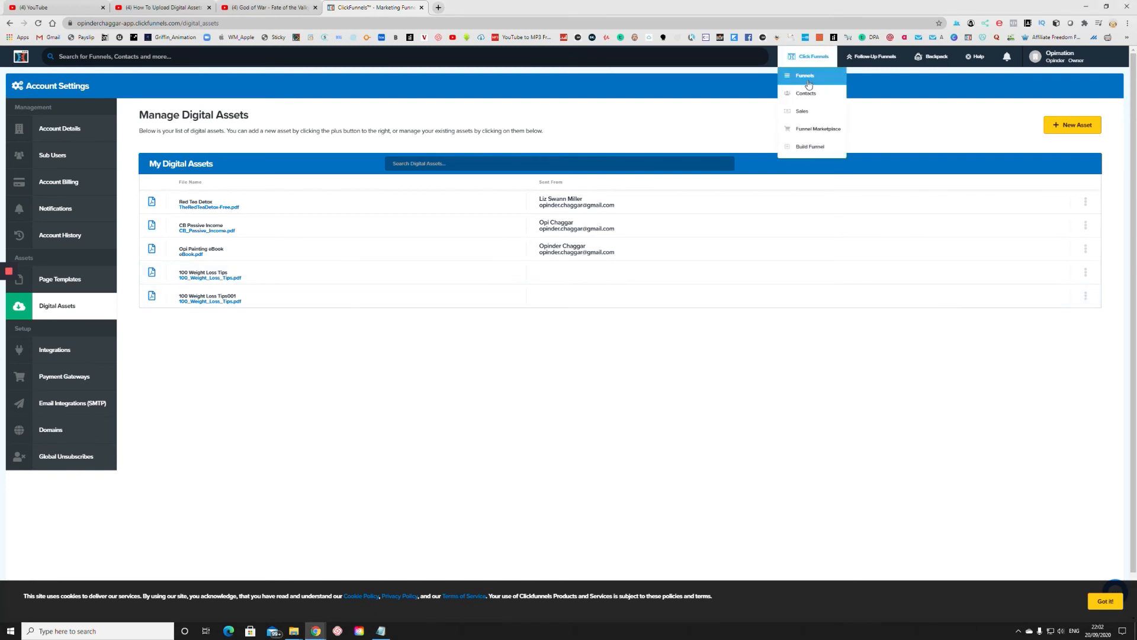
left_click(808, 76)
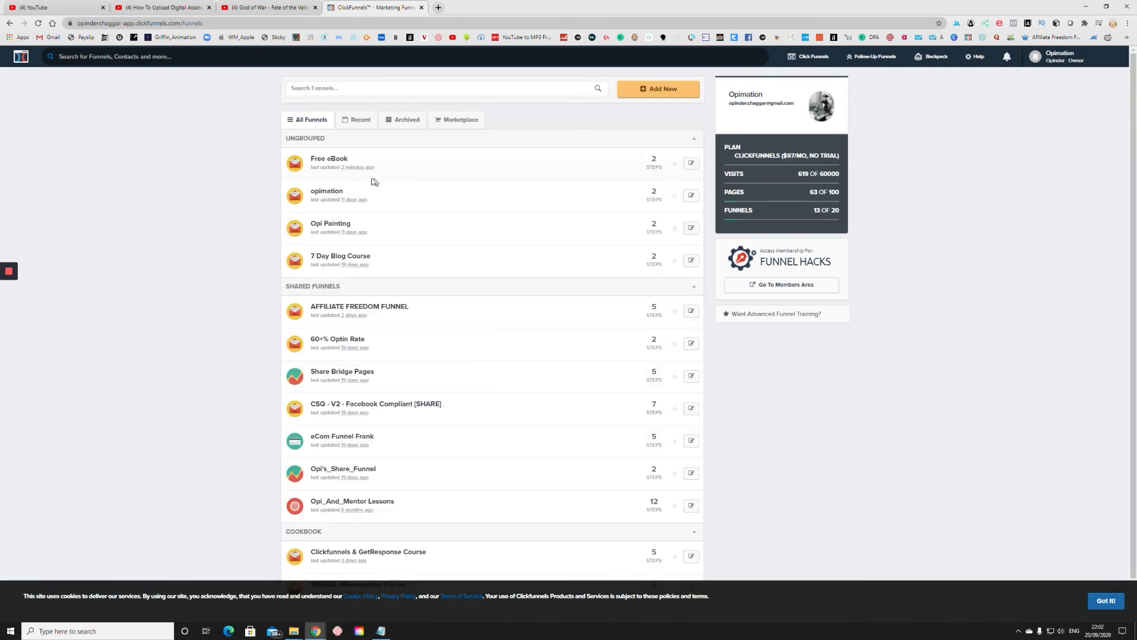
left_click(336, 159)
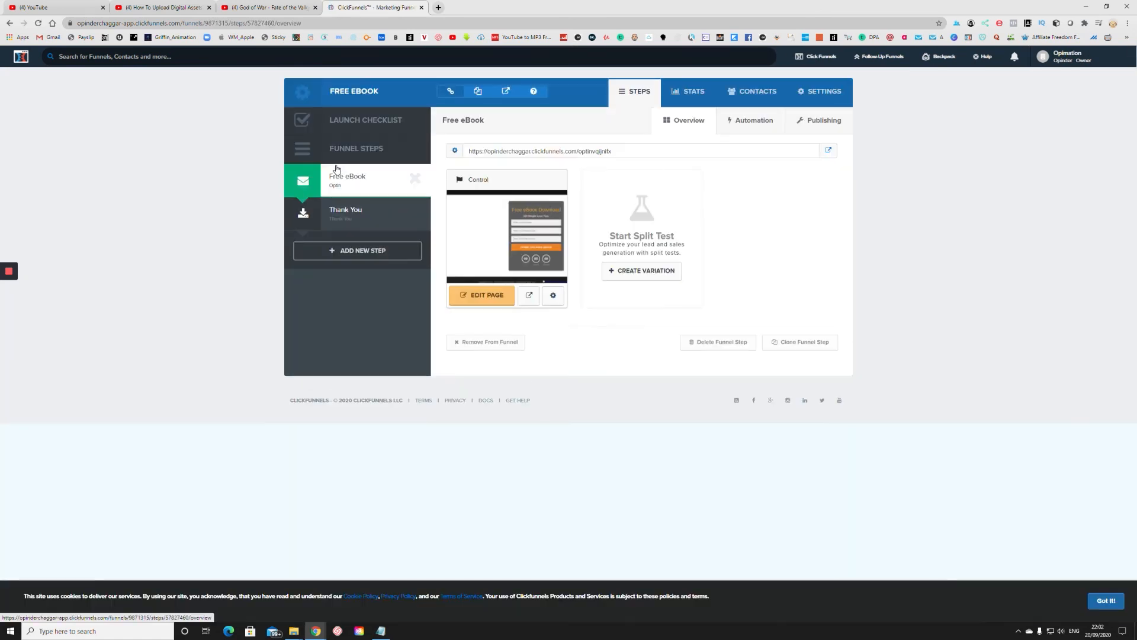
Remove the existing Thank You step from the Free eBook funnel
left_click(367, 217)
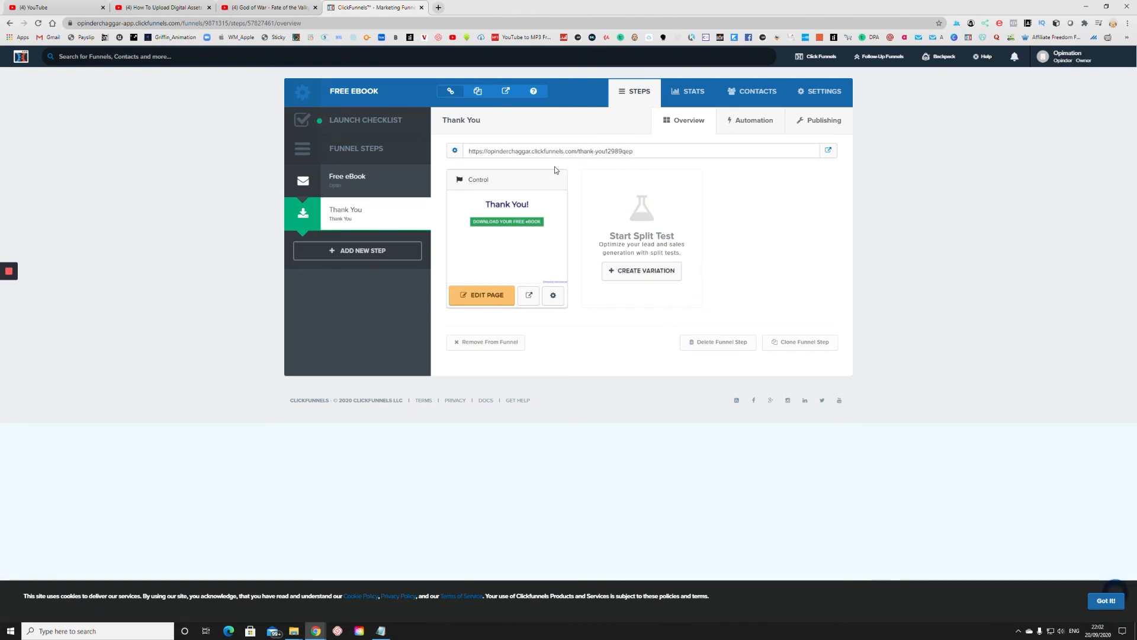
left_click(386, 214)
left_click(496, 348)
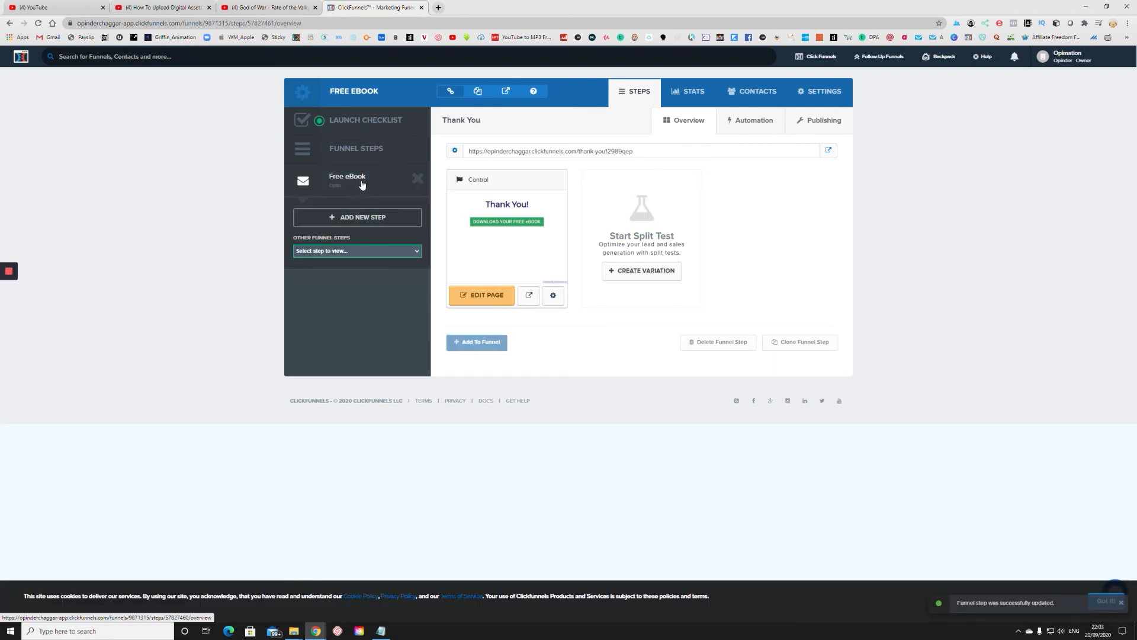
Create a new funnel step named Thank you, shown in the funnel
left_click(364, 219)
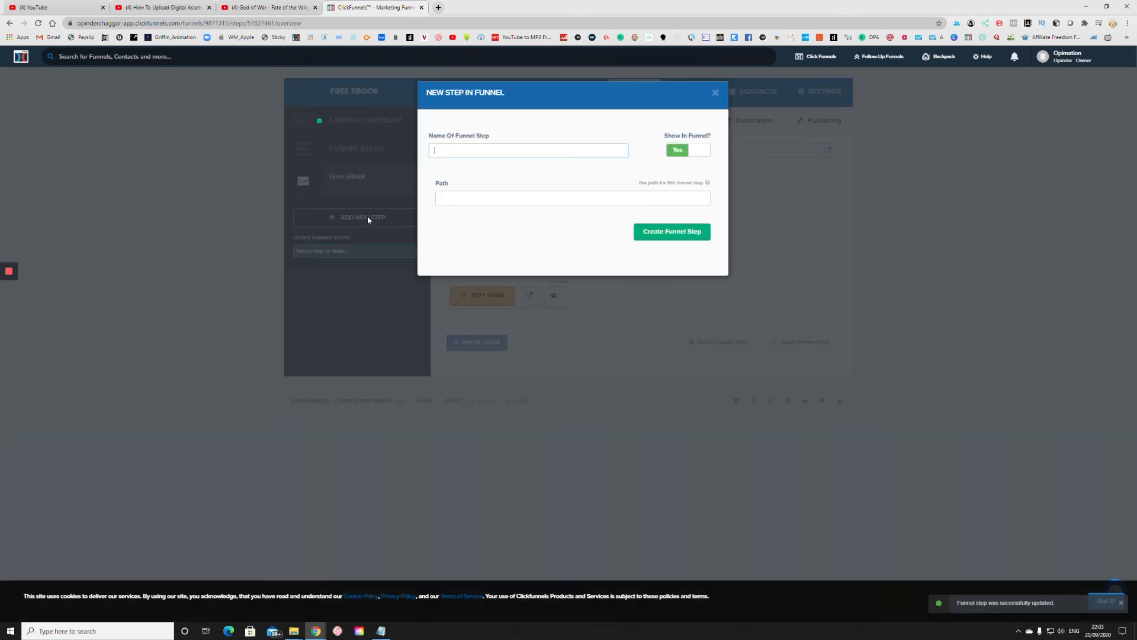
left_click(504, 152)
type("Thank you")
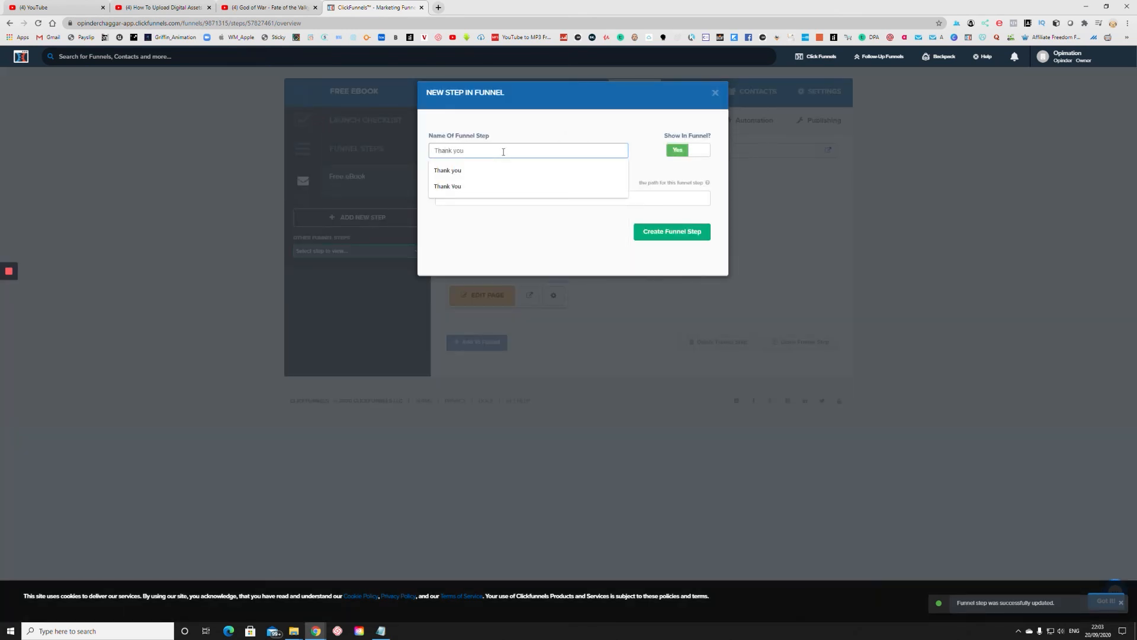
left_click(656, 231)
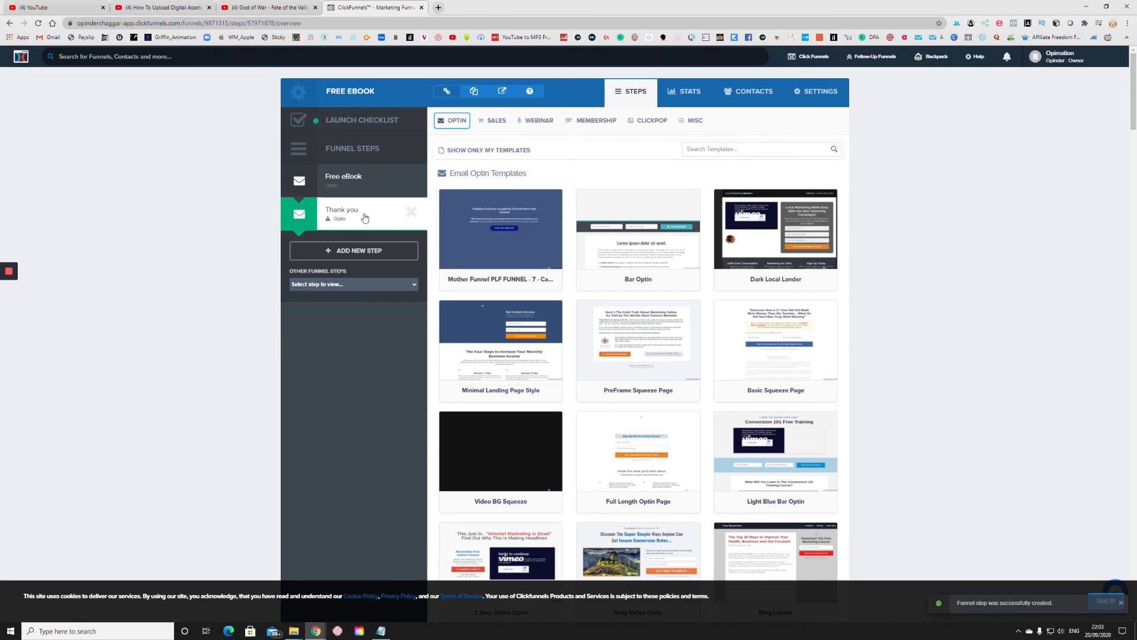
Apply the Mother Funnel PLF FUNNEL - 7 template from the Thank You optin templates to the Thank you step
left_click(453, 121)
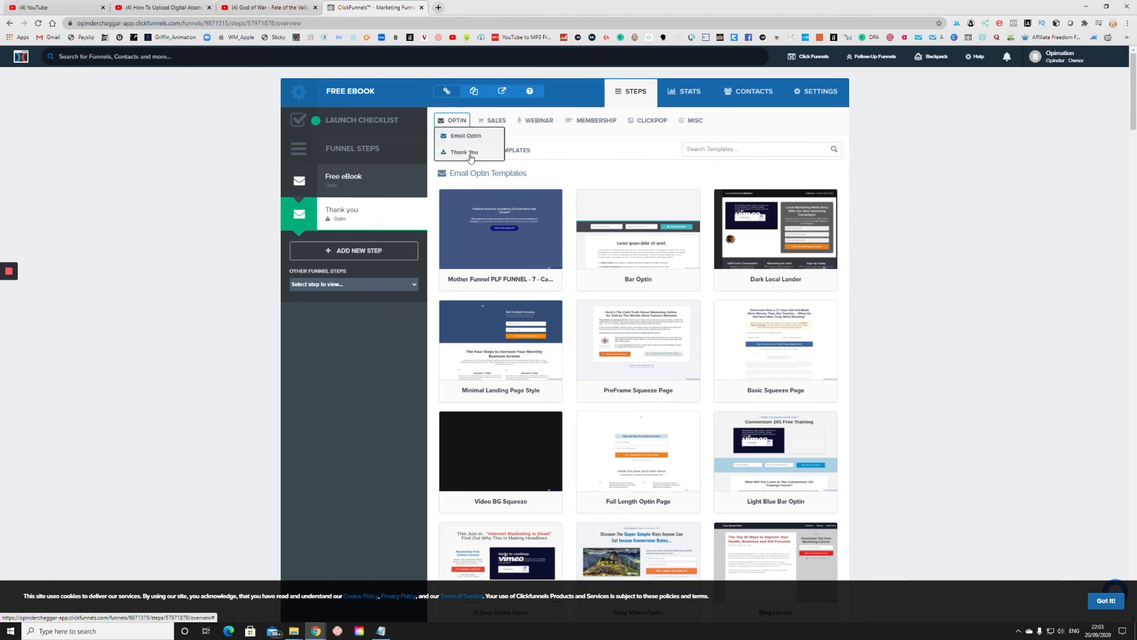
left_click(467, 153)
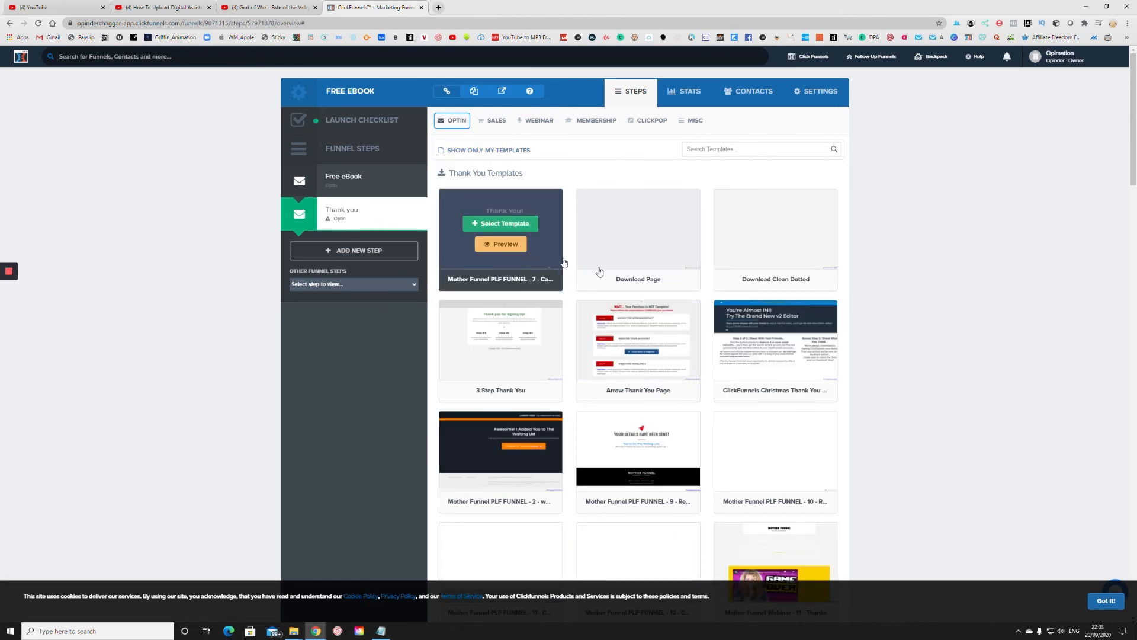
mouse_move(745, 312)
scroll(639, 350, "down", 2)
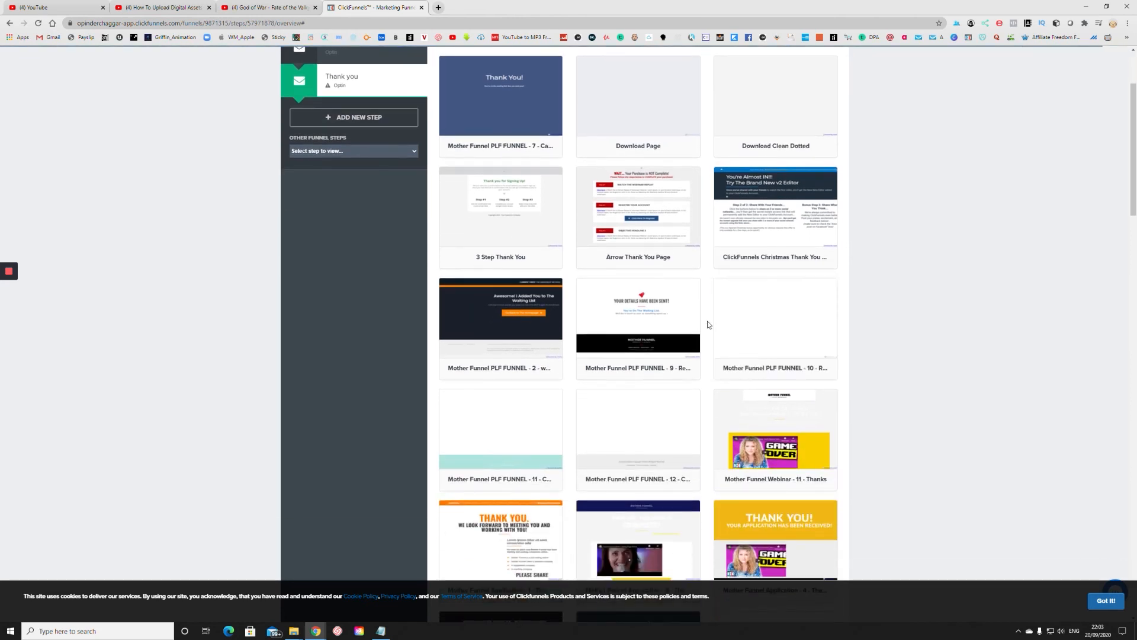
scroll(545, 255, "up", 2)
mouse_move(545, 255)
left_click(513, 226)
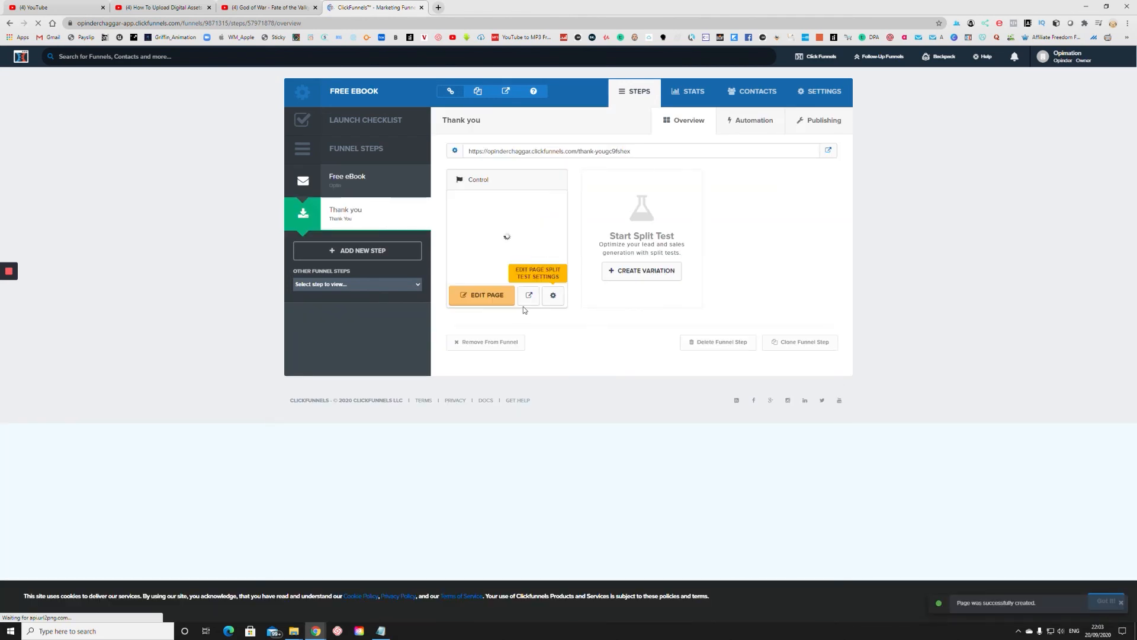
Open the Thank you page for editing and delete the Mother Funnel Secrets logo above the headline
left_click(488, 298)
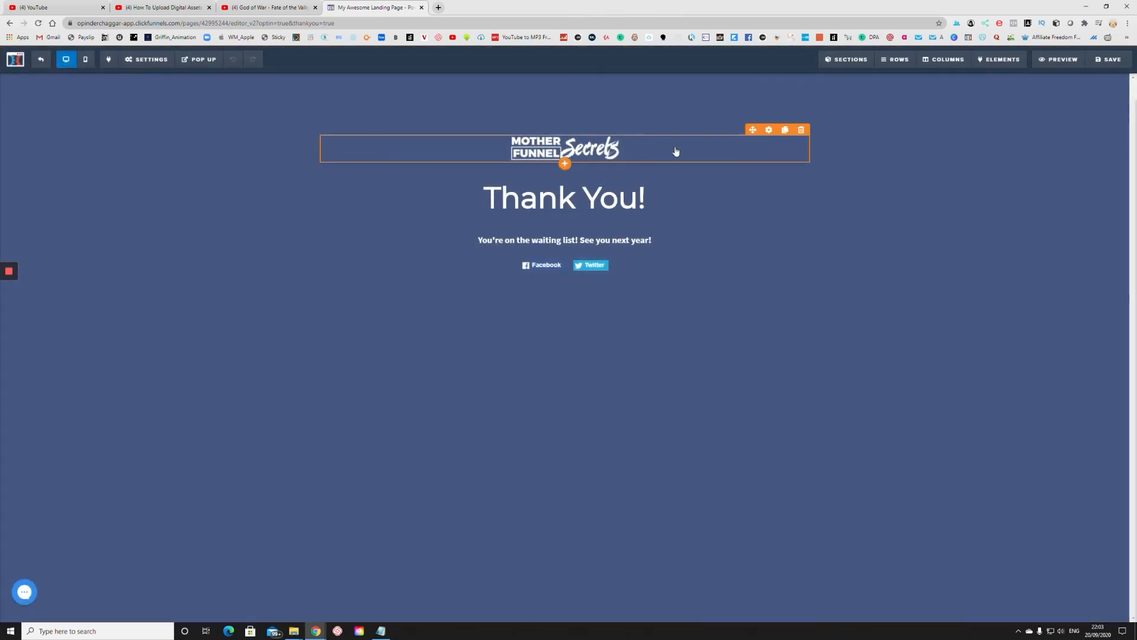
left_click(801, 130)
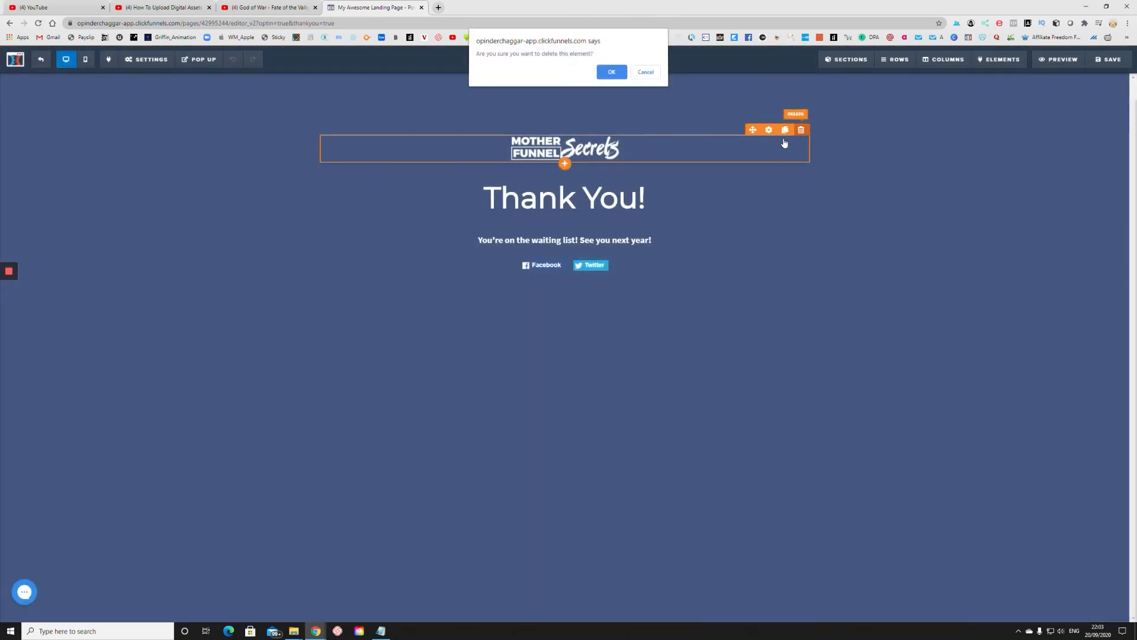
left_click(612, 73)
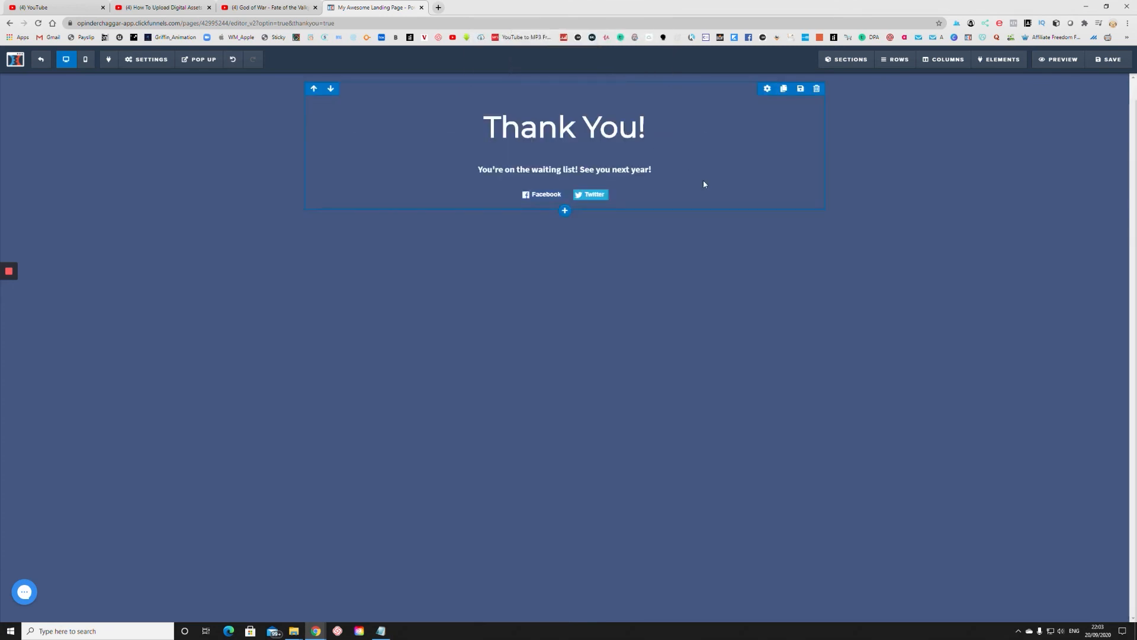